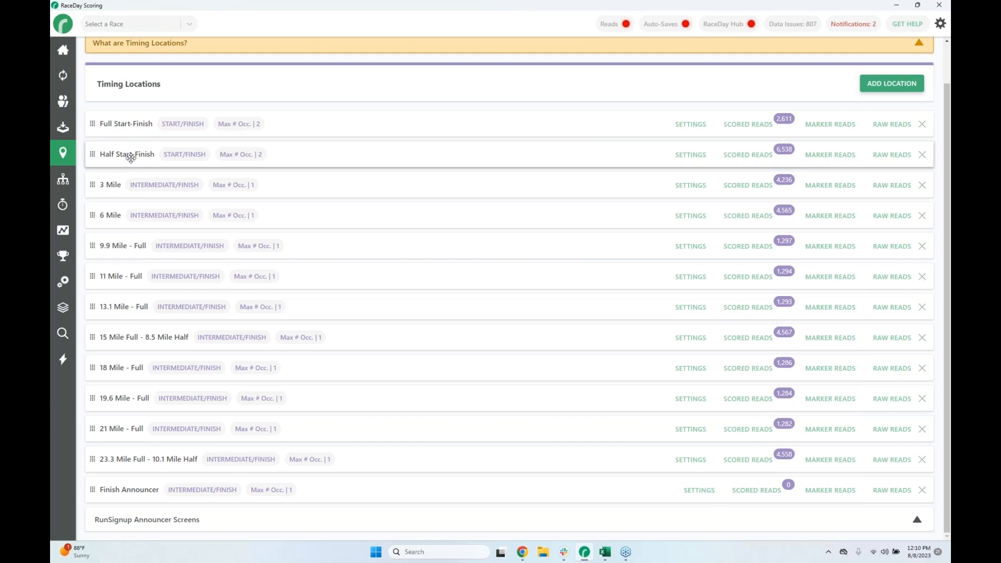
Open the Full Start-Finish timing location's settings and review its start read cutoff, finish read start time, maximum occurrences and gap factor
click(690, 125)
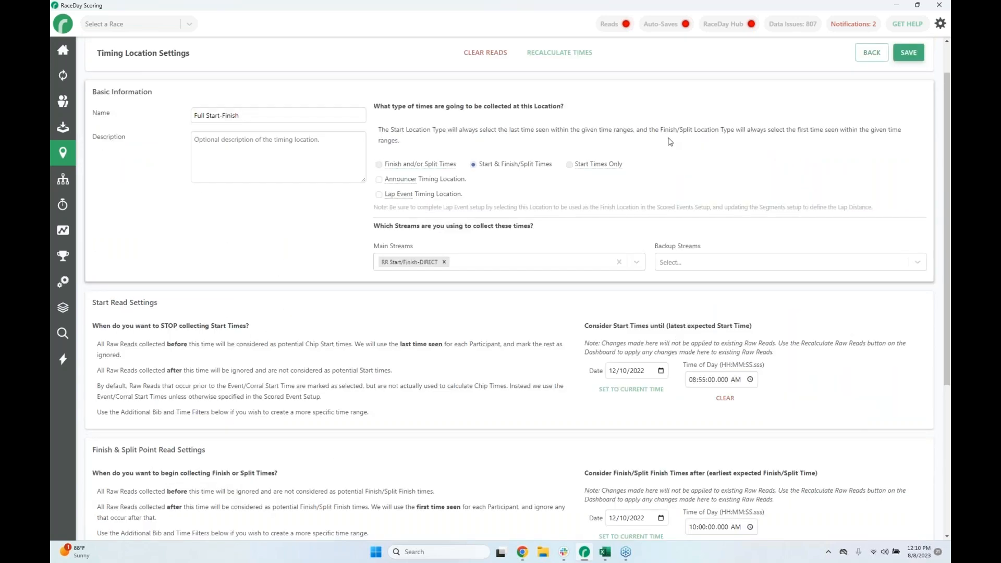
scroll(727, 311, down, 3)
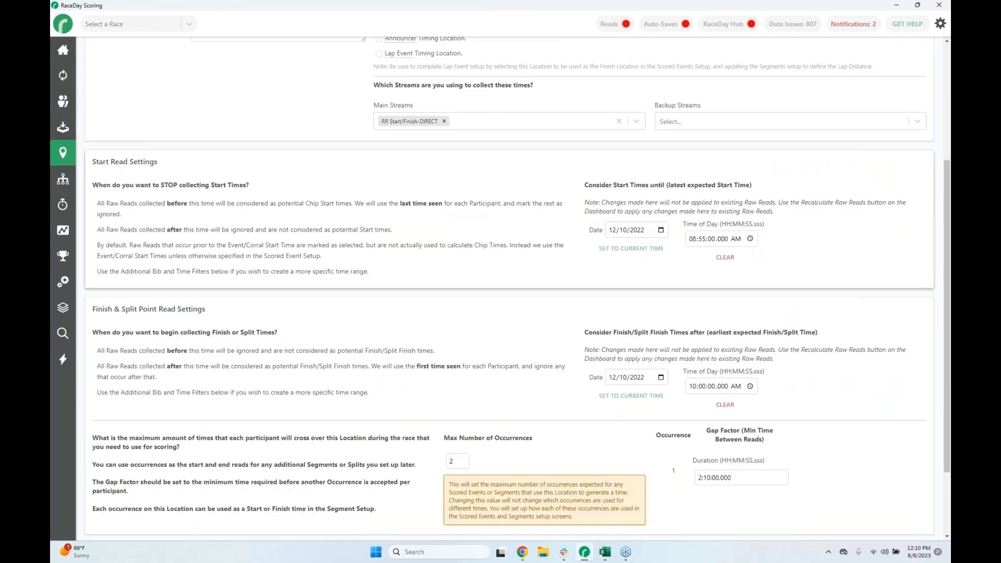
scroll(738, 164, up, 4)
scroll(546, 207, down, 3)
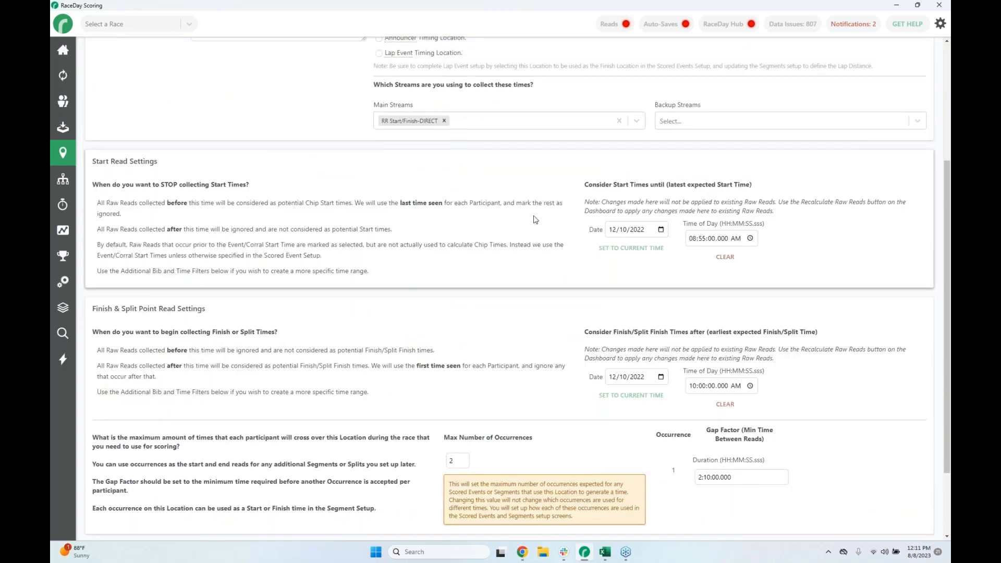
scroll(546, 207, down, 2)
scroll(546, 207, up, 3)
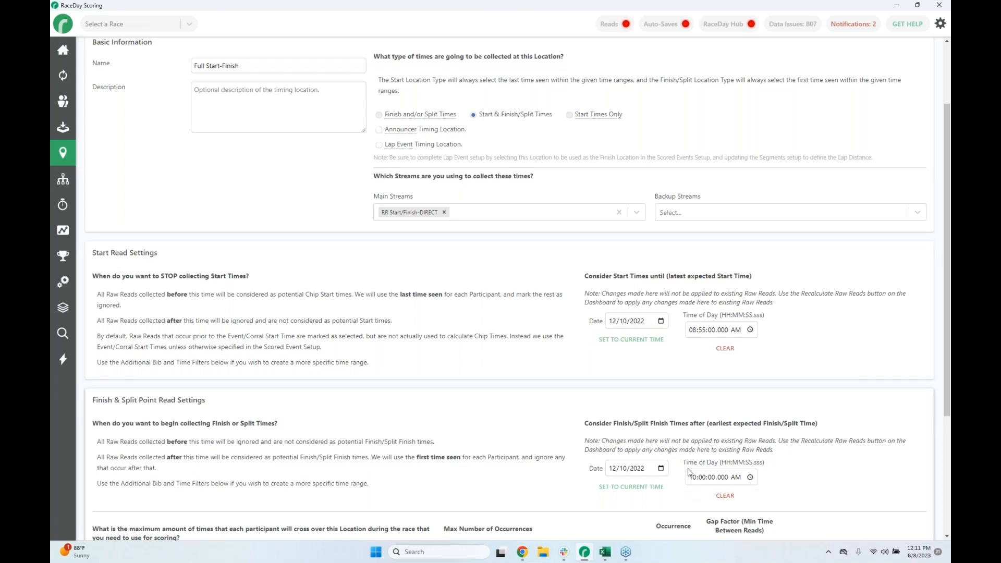
scroll(626, 448, down, 3)
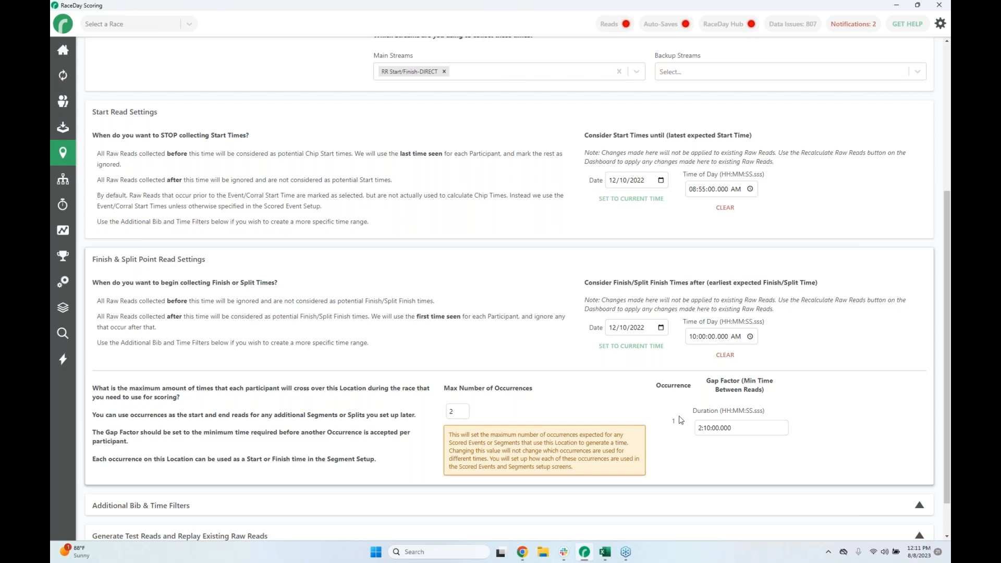
scroll(672, 432, up, 5)
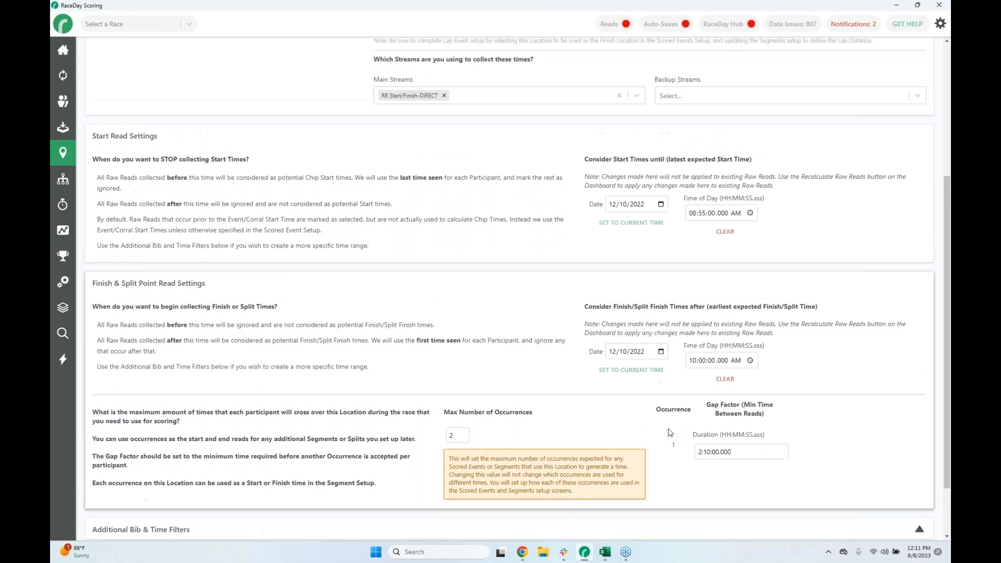
scroll(664, 428, down, 3)
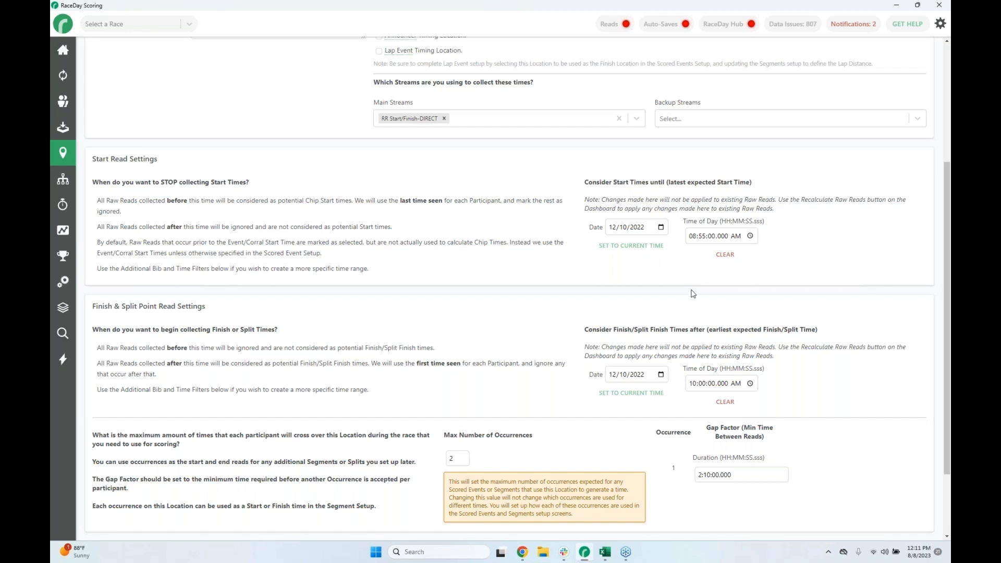
scroll(693, 294, down, 3)
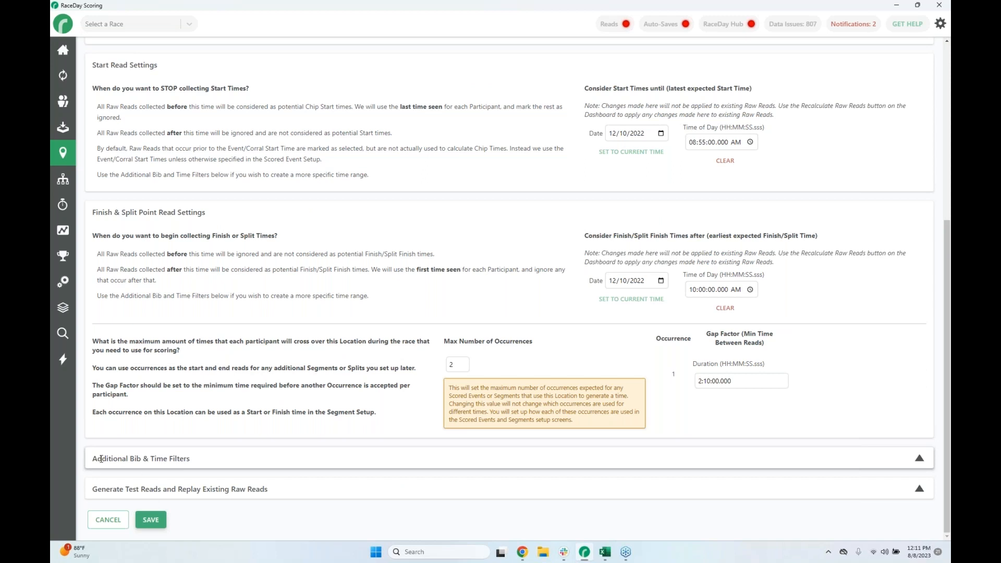
Expand the Additional Bib & Time Filters of the Full Start-Finish location, review the accepted time range, and collapse the section
drag(99, 458, 187, 459)
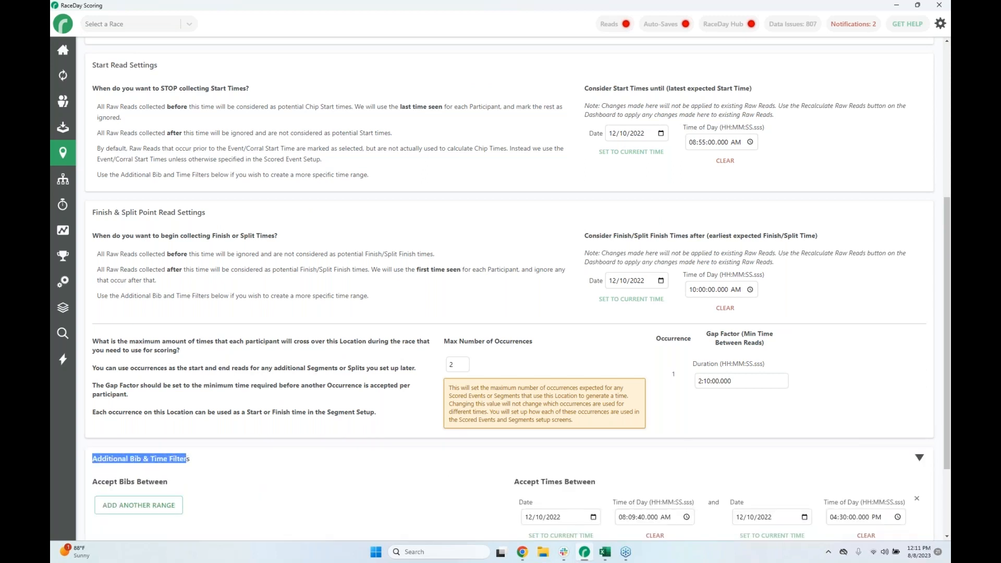
scroll(738, 376, down, 4)
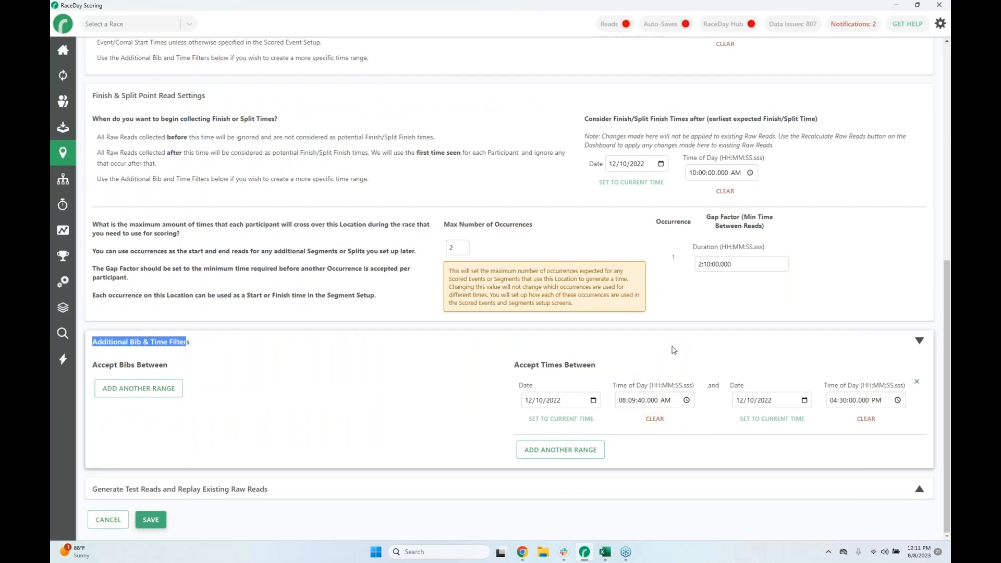
scroll(673, 351, up, 1)
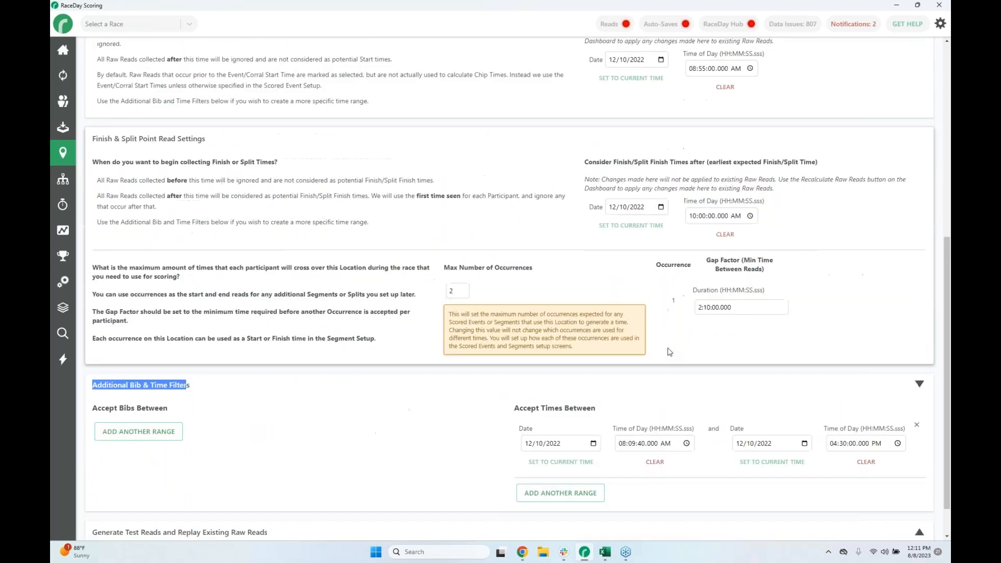
scroll(668, 355, down, 1)
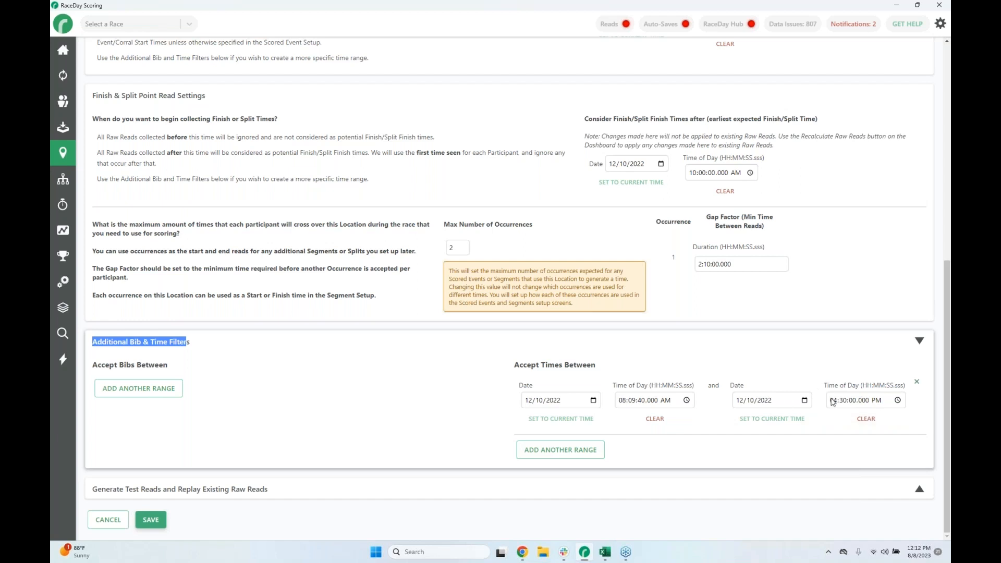
click(919, 340)
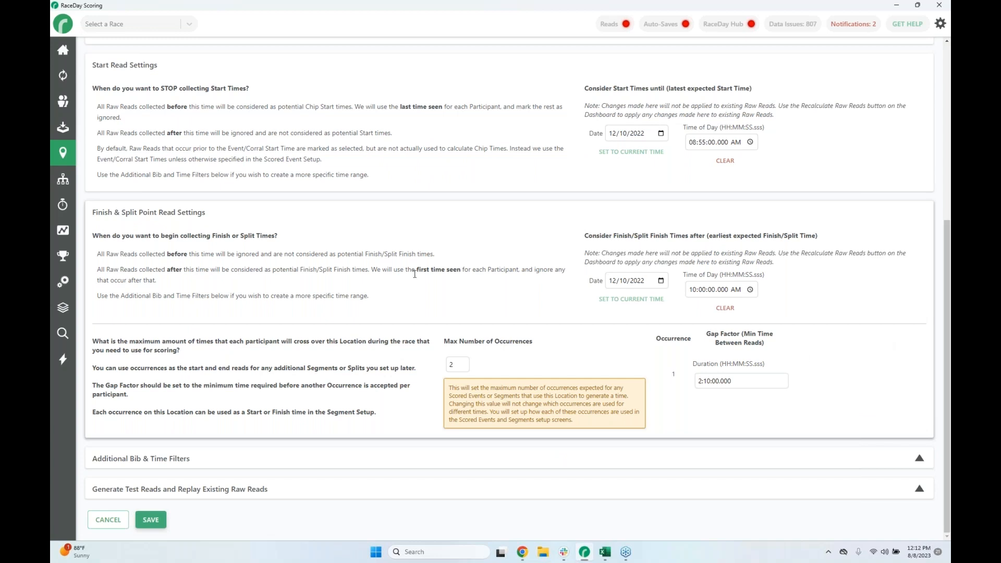
Reopen the Full Start-Finish location's settings from the timing locations list, check its assigned main stream, and return to the list
click(63, 152)
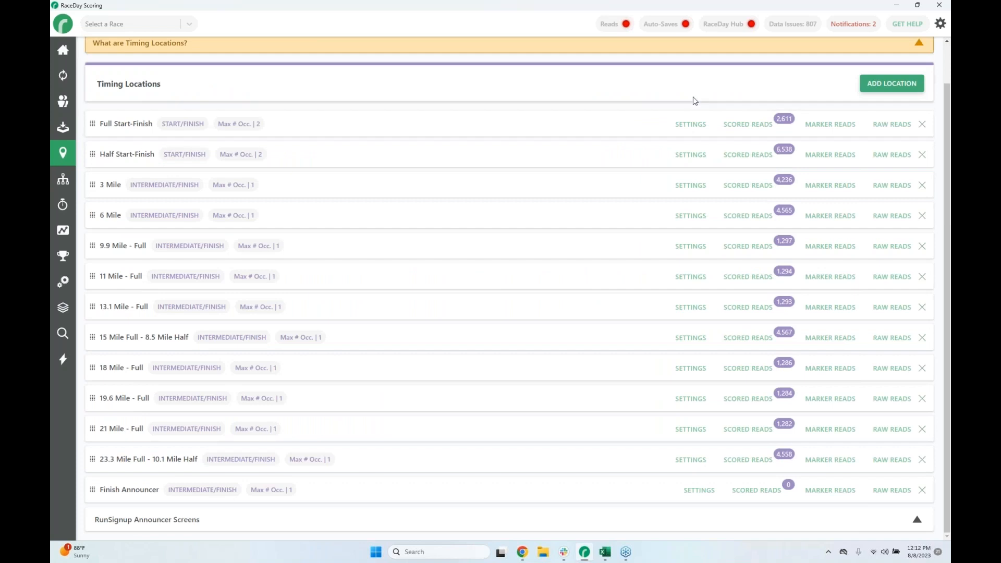
click(691, 125)
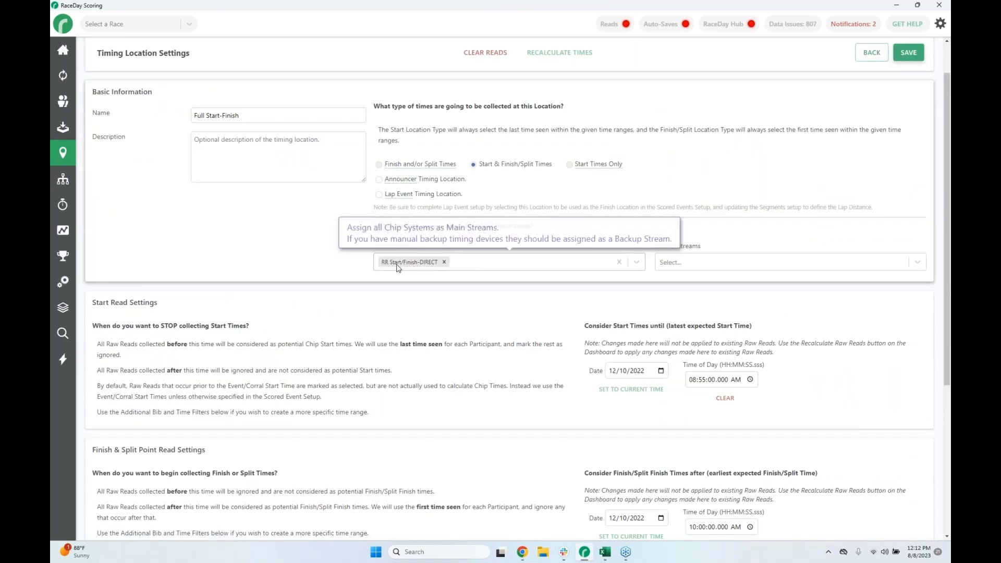
click(63, 152)
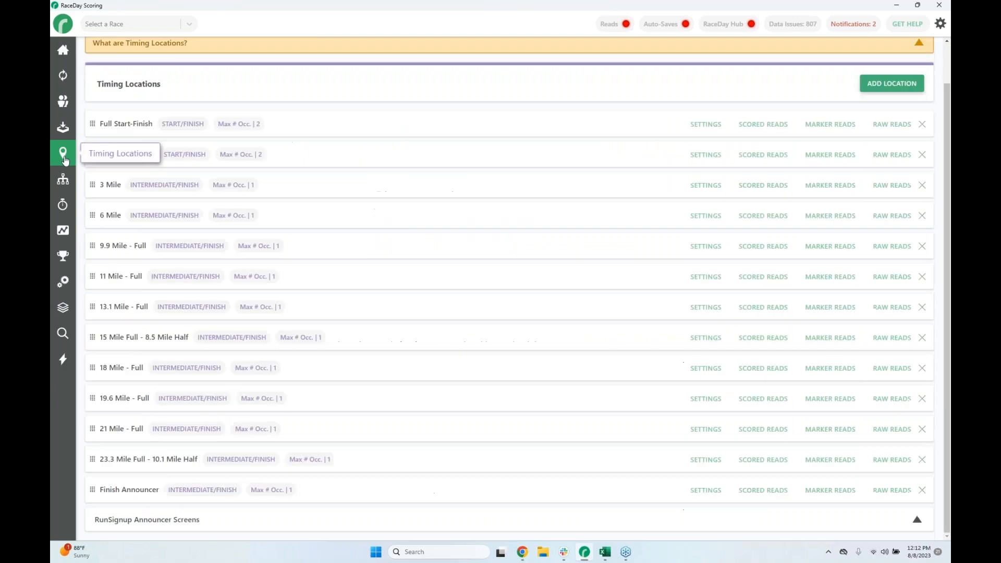
Review the Half Start-Finish location's stream, read time settings, gap factor and additional time filters, and return to the timing locations list
click(697, 156)
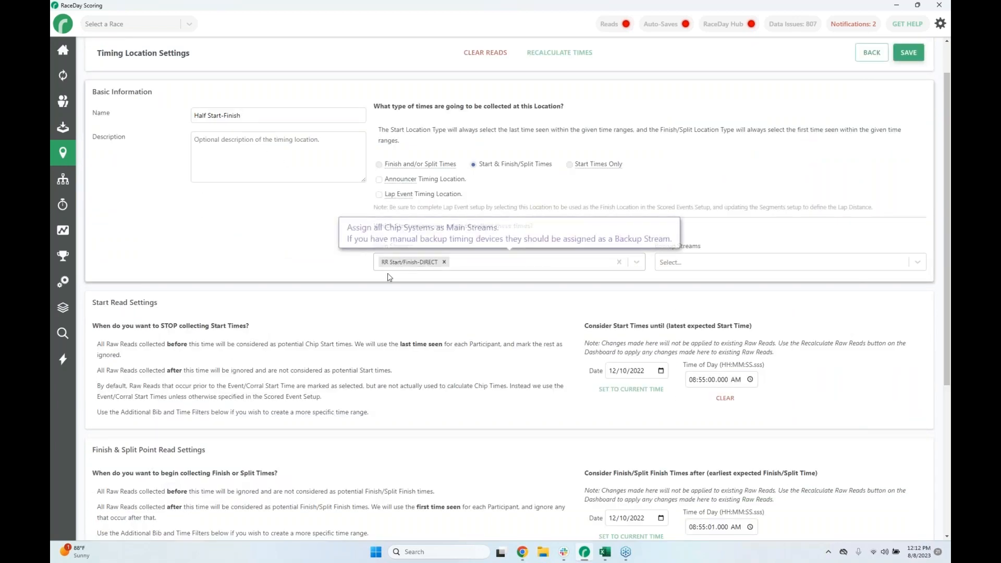
scroll(726, 247, down, 3)
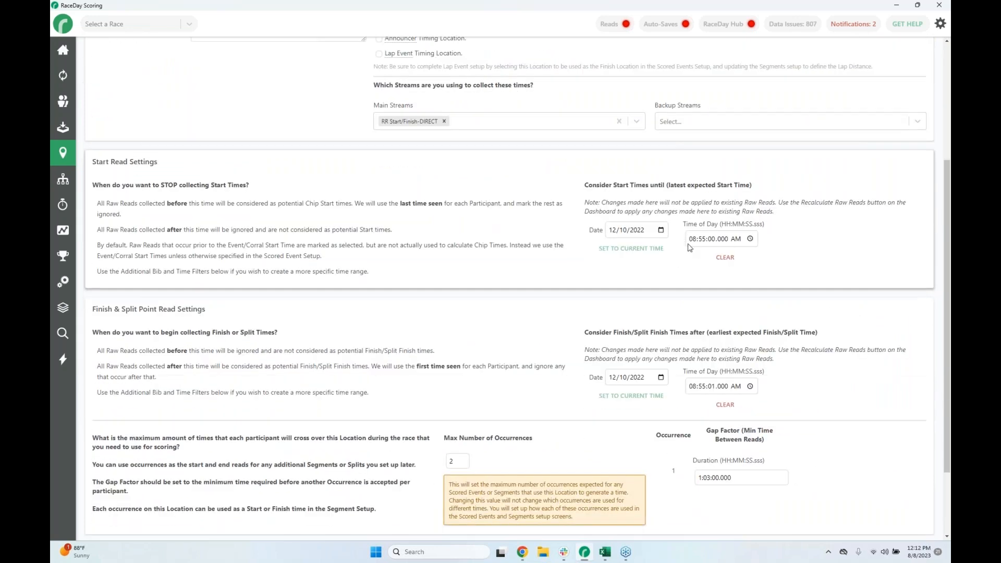
scroll(645, 263, down, 1)
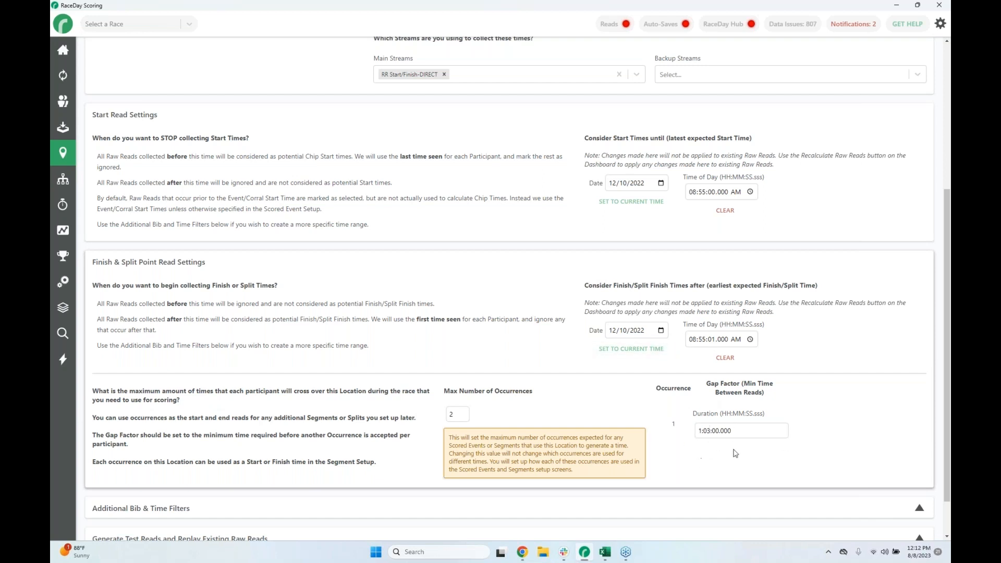
scroll(689, 437, down, 2)
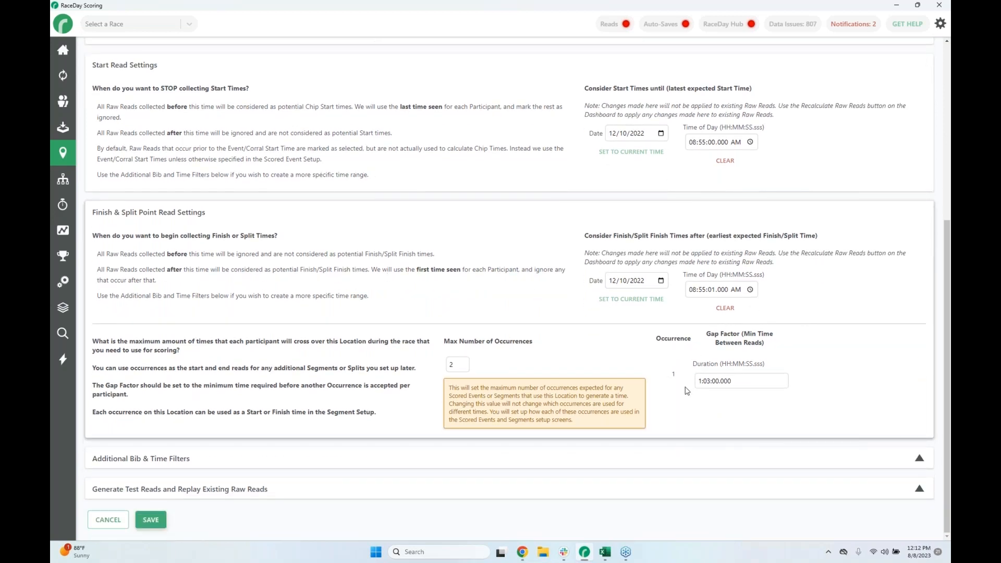
click(703, 459)
scroll(707, 425, down, 3)
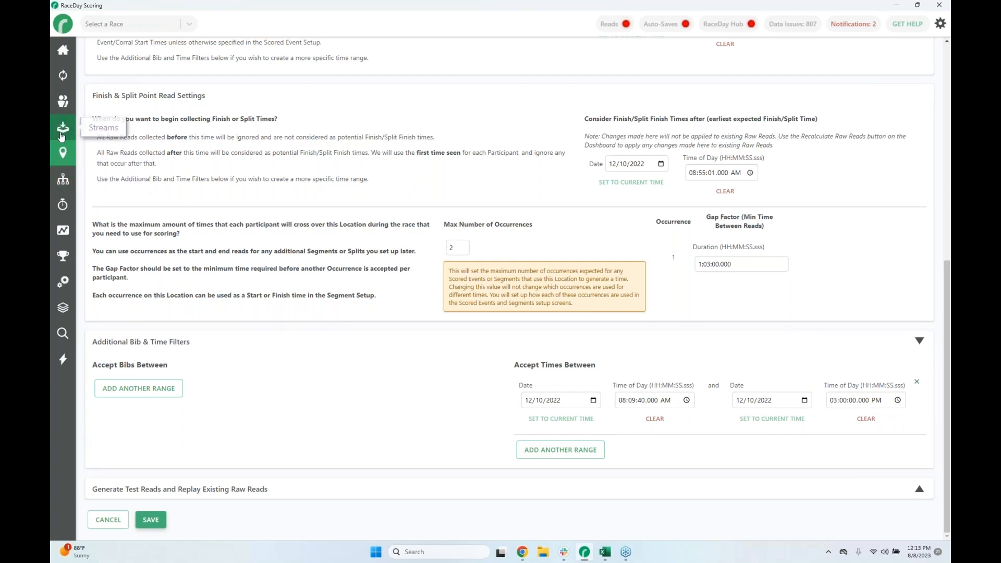
click(63, 153)
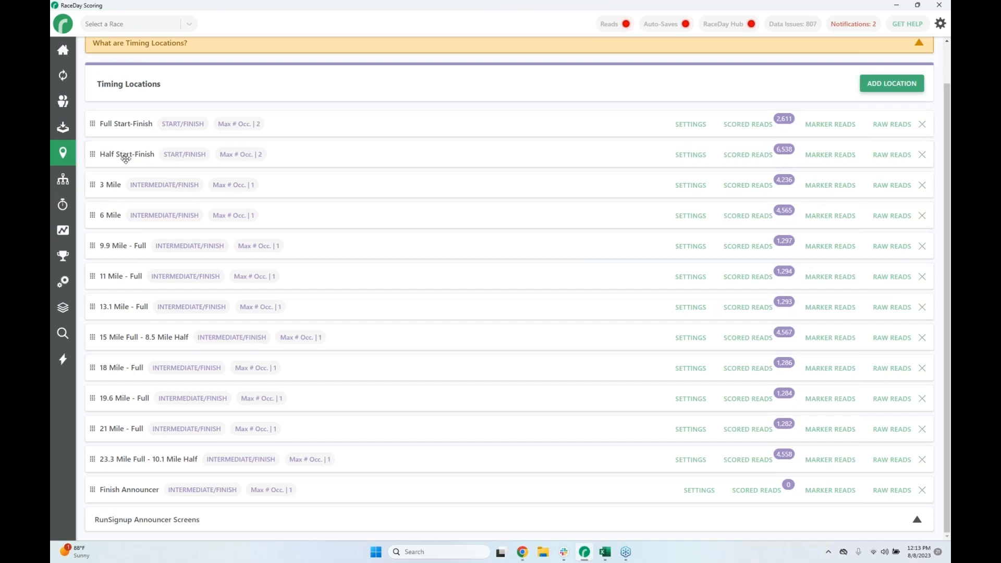
Open the scored events and examine the start and finish timing locations assigned to each marathon and half-marathon event
click(67, 181)
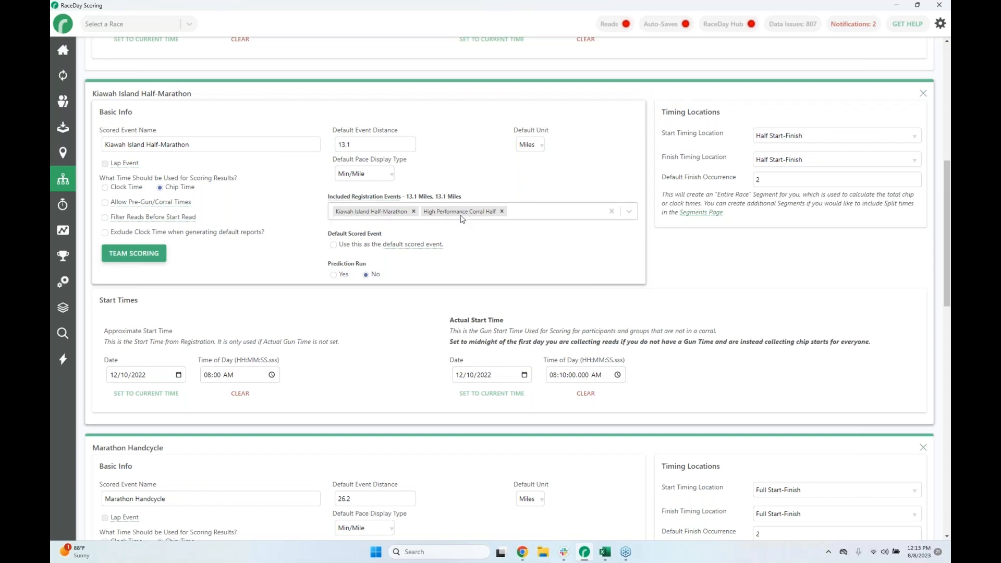
scroll(222, 258, down, 6)
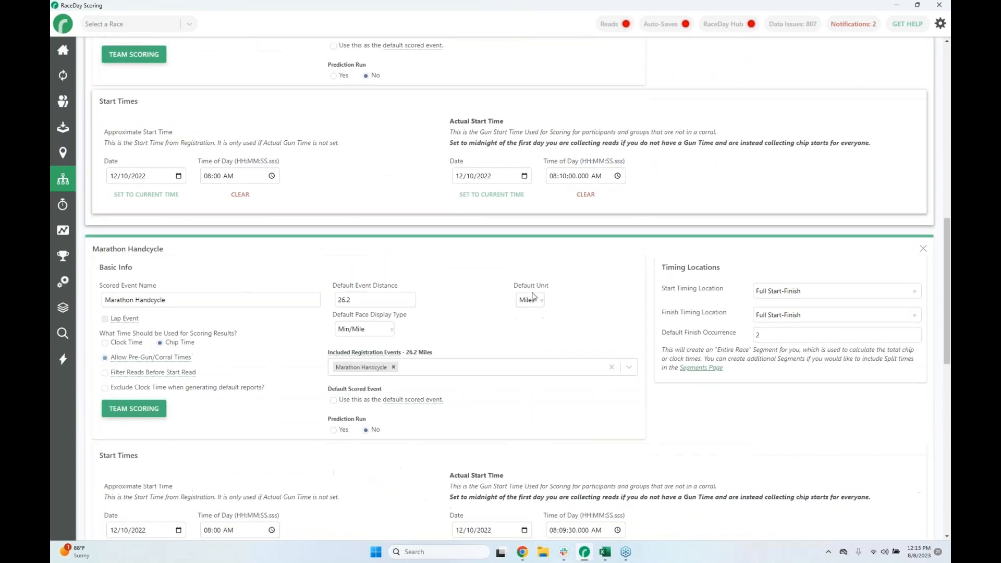
scroll(274, 293, down, 7)
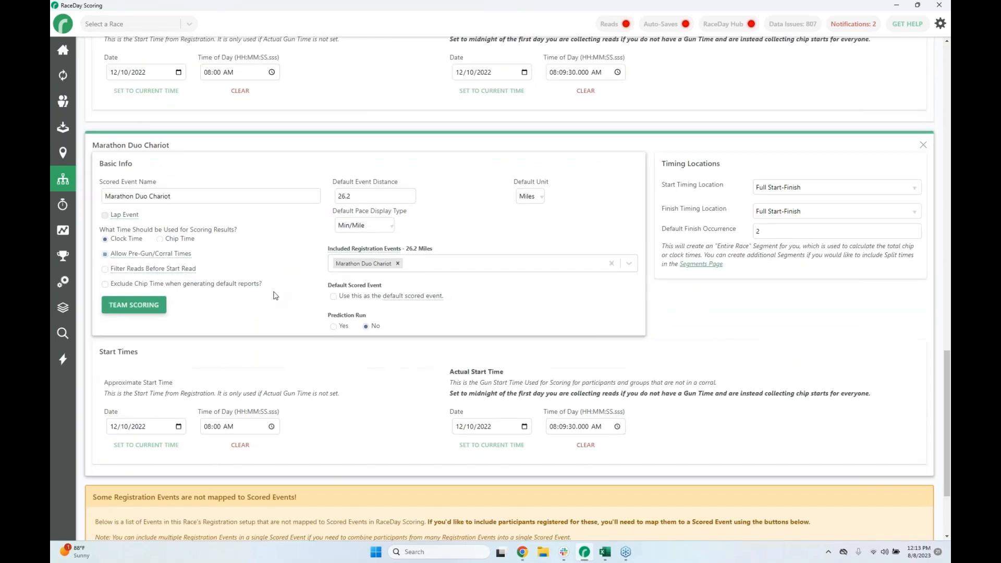
scroll(292, 308, up, 15)
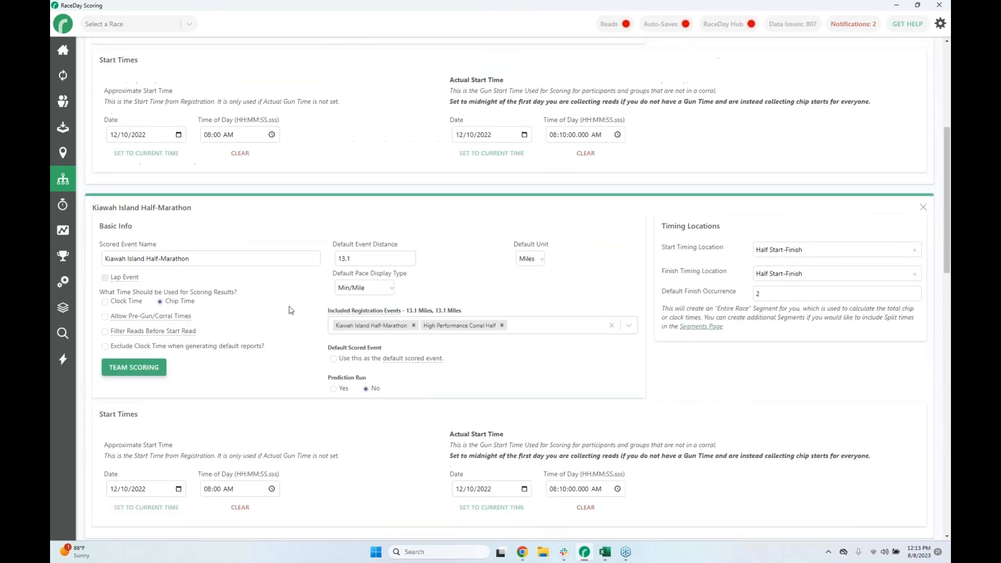
scroll(292, 308, up, 4)
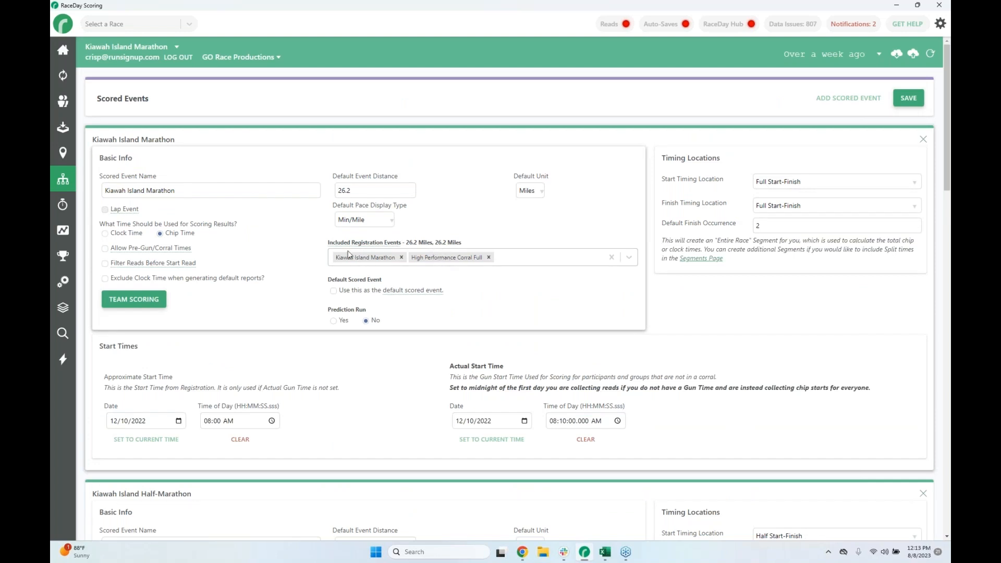
Open the RR Start/Finish stream for editing, check its main stream timing location assignments, and return to the race dashboard
click(59, 129)
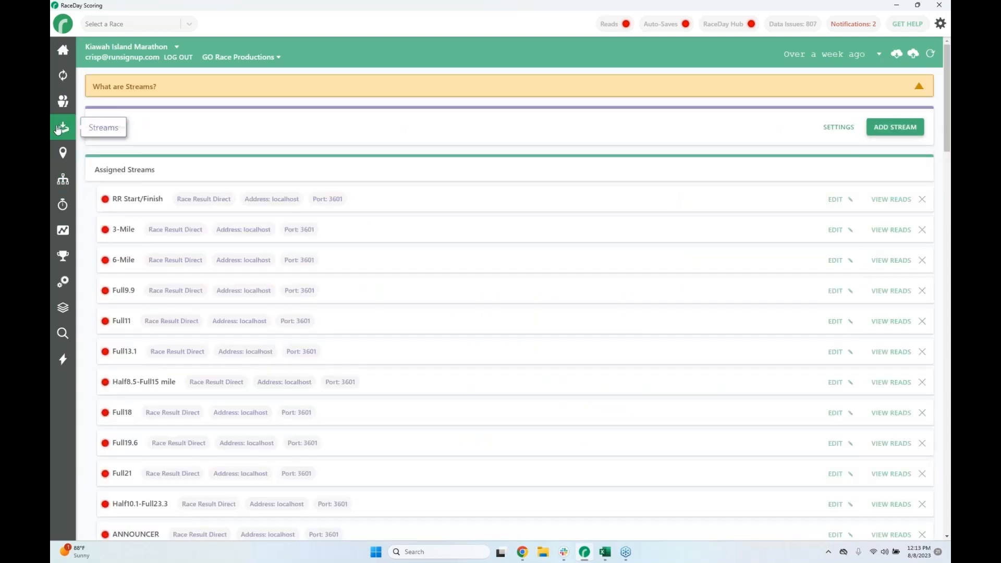
click(836, 199)
drag(426, 289, 325, 295)
scroll(320, 294, down, 2)
click(358, 228)
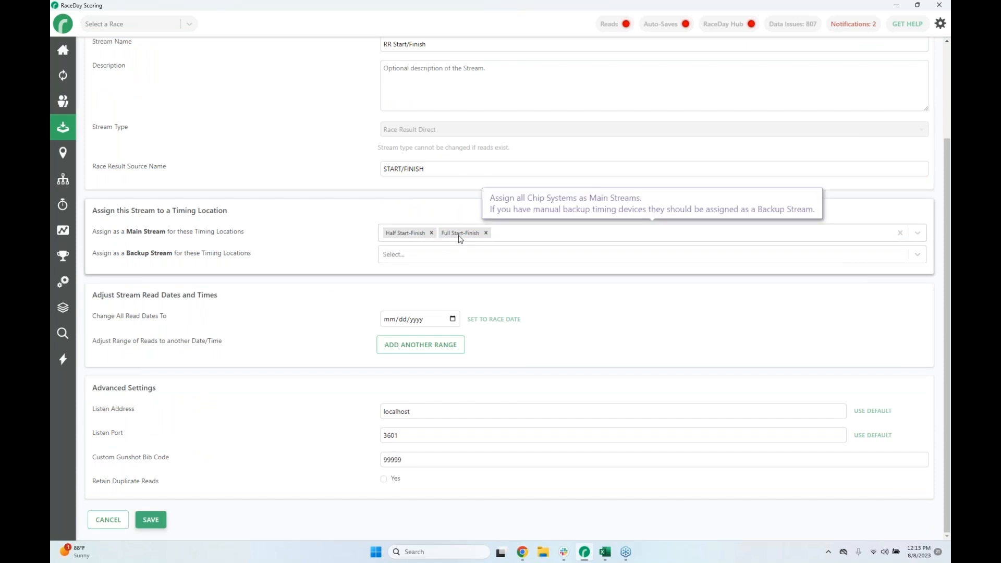
click(63, 52)
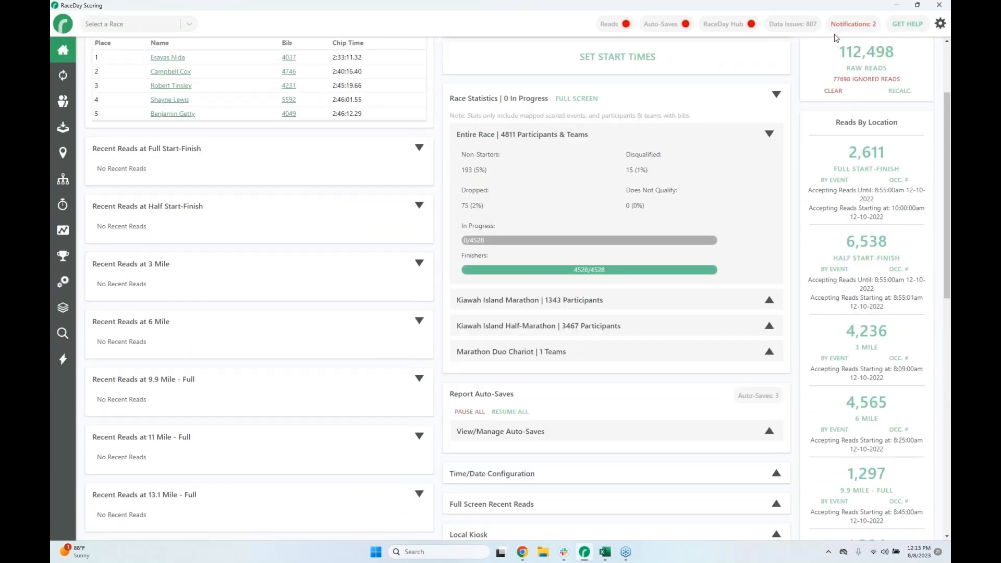
Switch to the Google Slides presentation and advance past the "Using Time Filters" title slide to its Example Demo slide
click(898, 6)
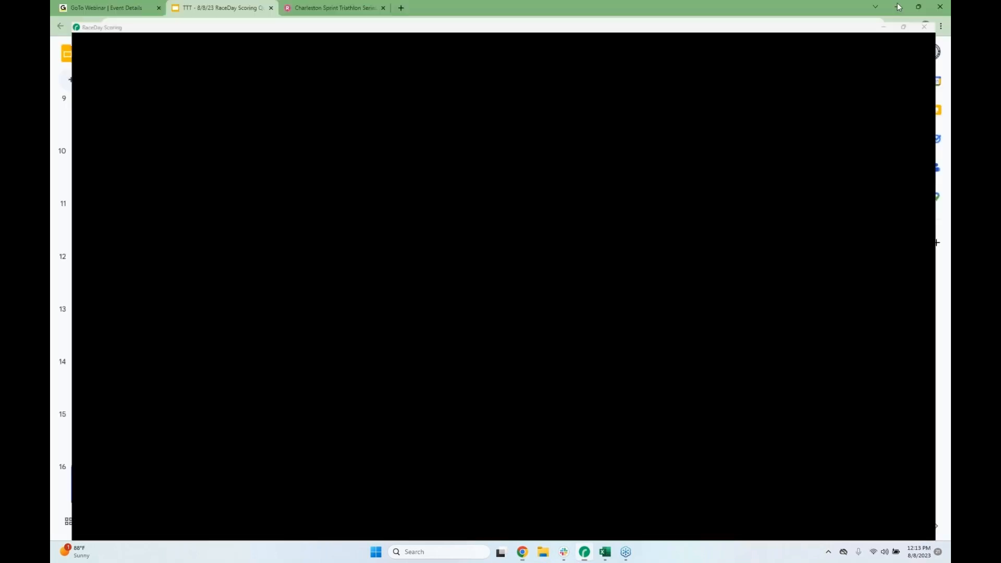
scroll(124, 313, down, 1)
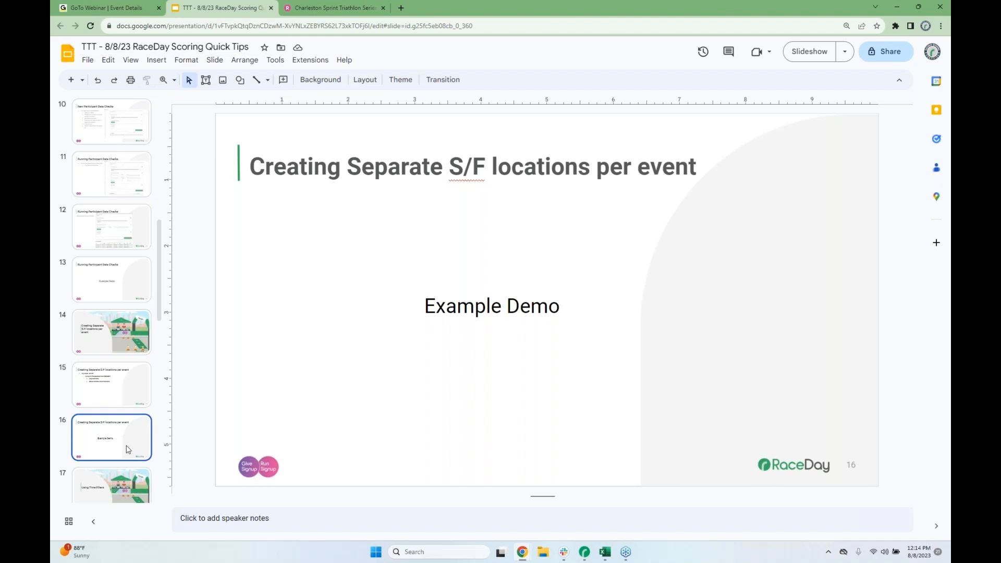
scroll(126, 440, down, 1)
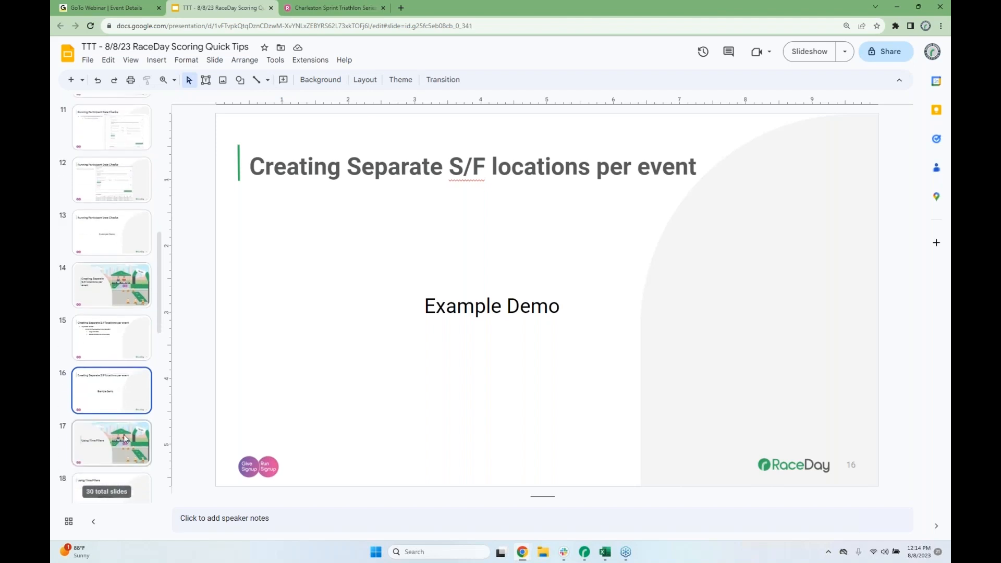
click(124, 434)
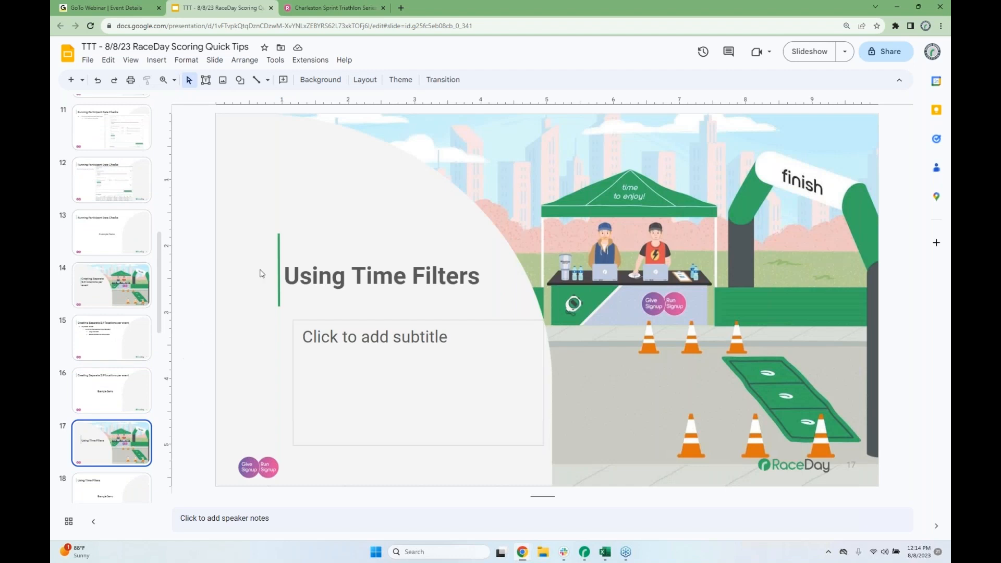
key(Down)
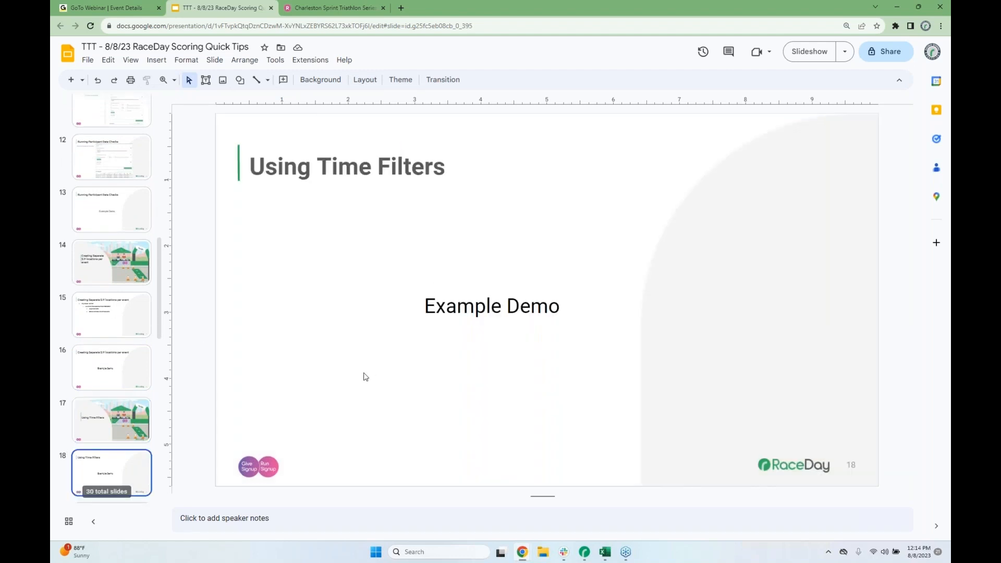
Switch to RaceDay Scoring and review the Full Start-Finish timing location's stream, start and finish read settings, gap factor, and additional bib and time filters
click(584, 554)
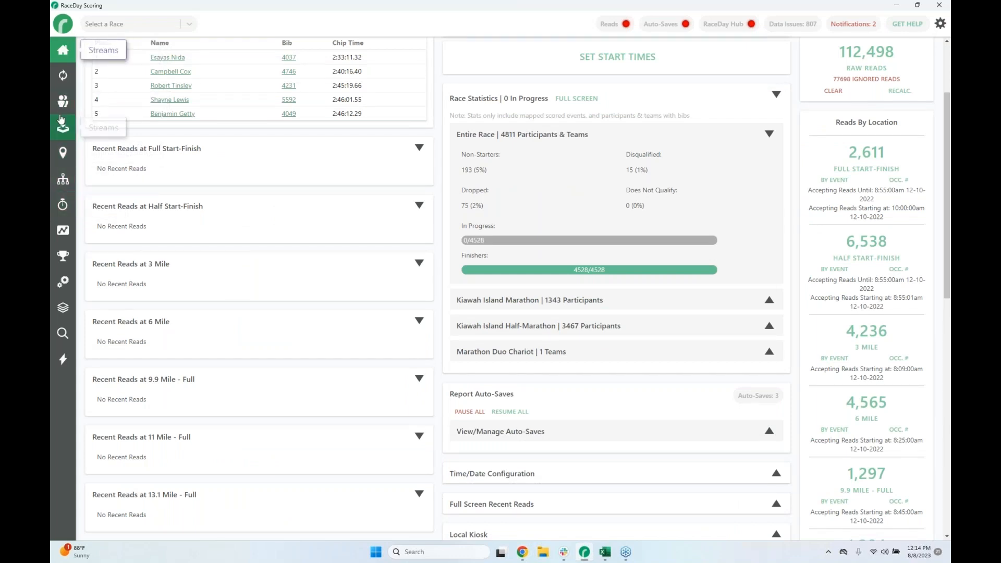
click(63, 152)
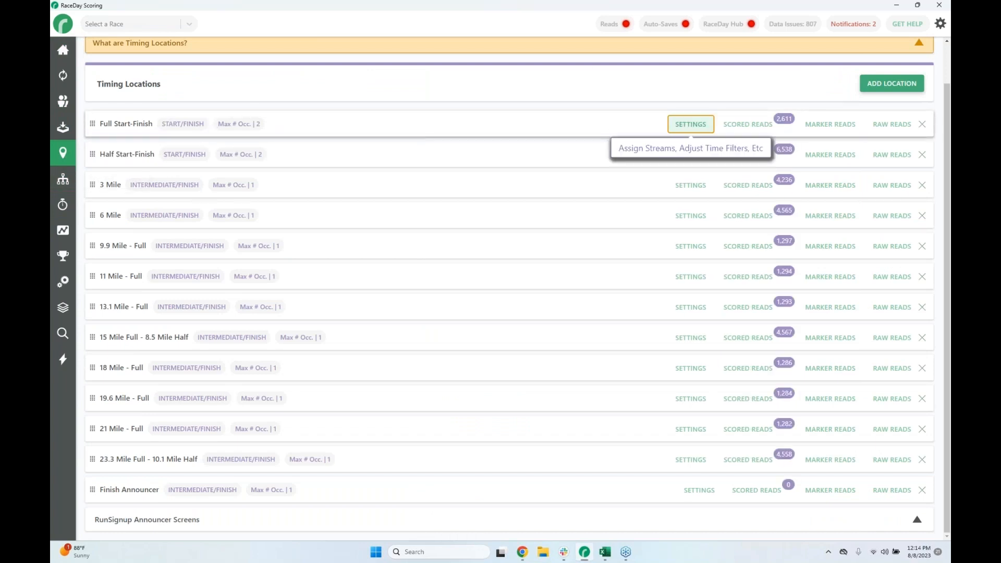
click(691, 124)
scroll(524, 315, down, 3)
scroll(519, 326, up, 4)
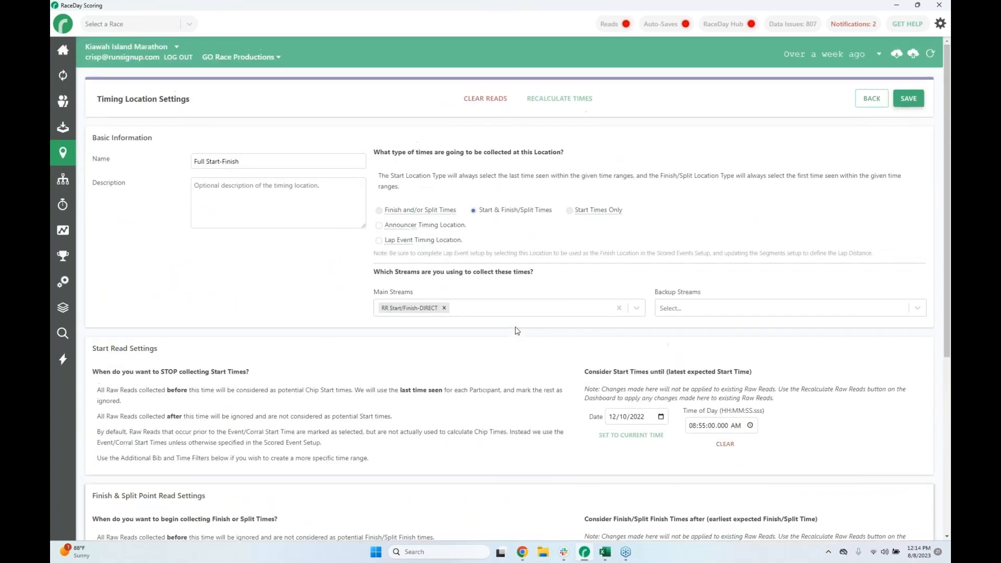
scroll(517, 331, down, 5)
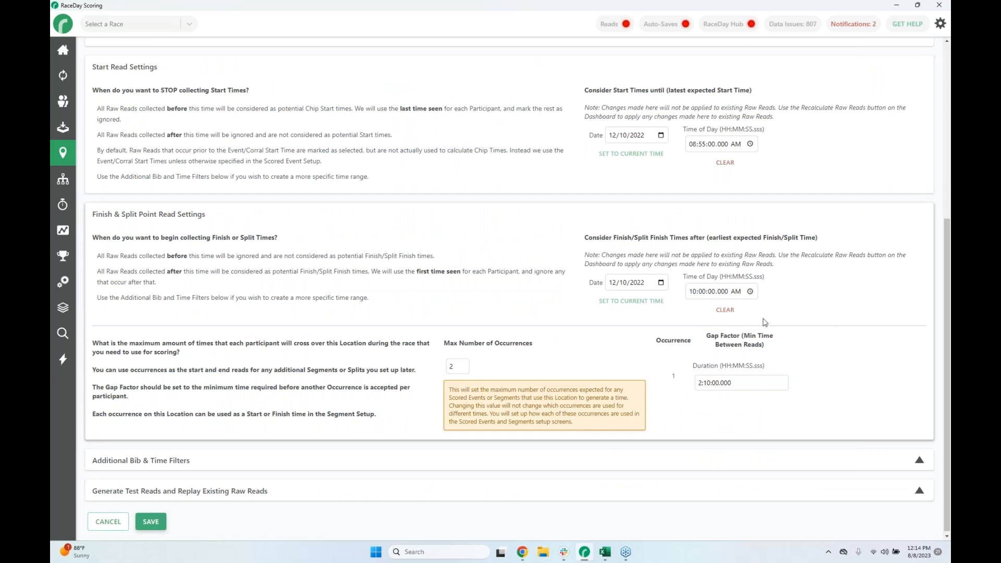
click(254, 461)
scroll(879, 362, down, 3)
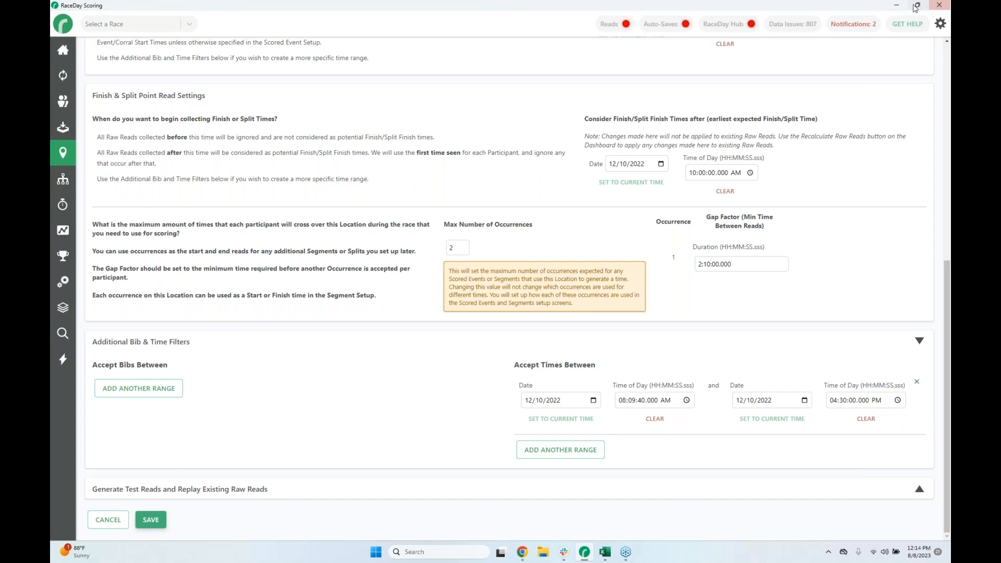
Return to the Google Slides presentation and advance through the BibChip File Reminder title and content slides to its Example Demo slide
click(897, 9)
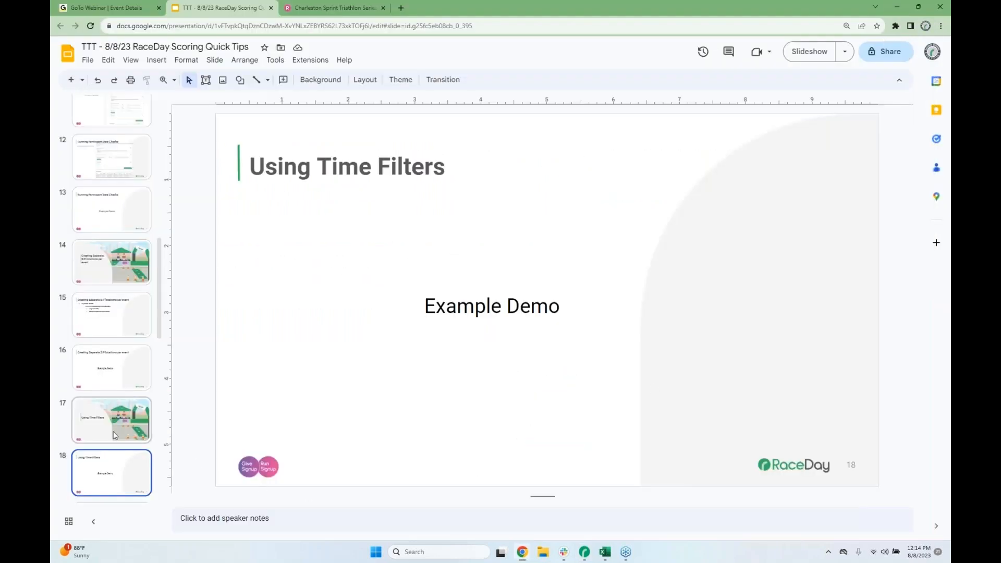
scroll(115, 436, down, 2)
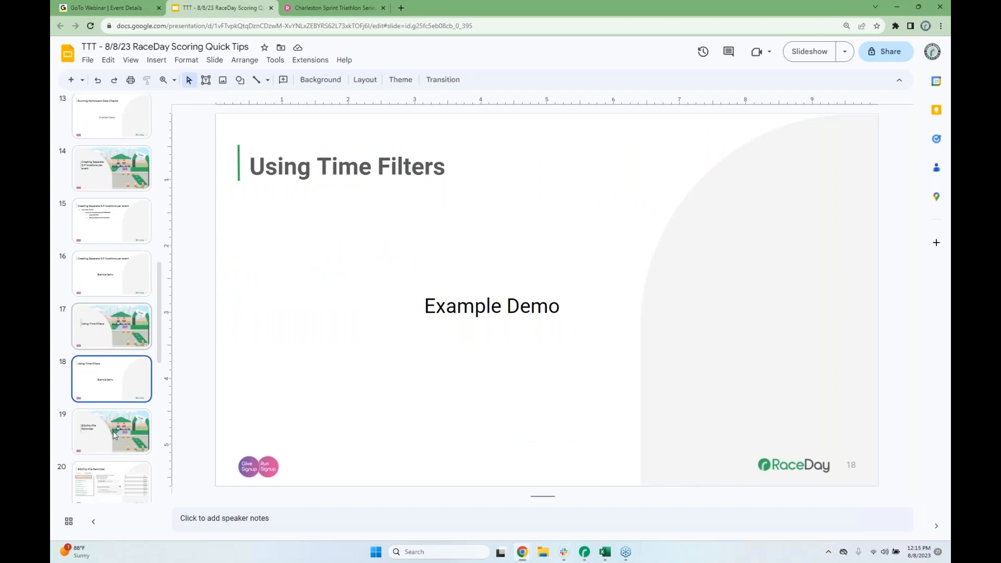
click(115, 435)
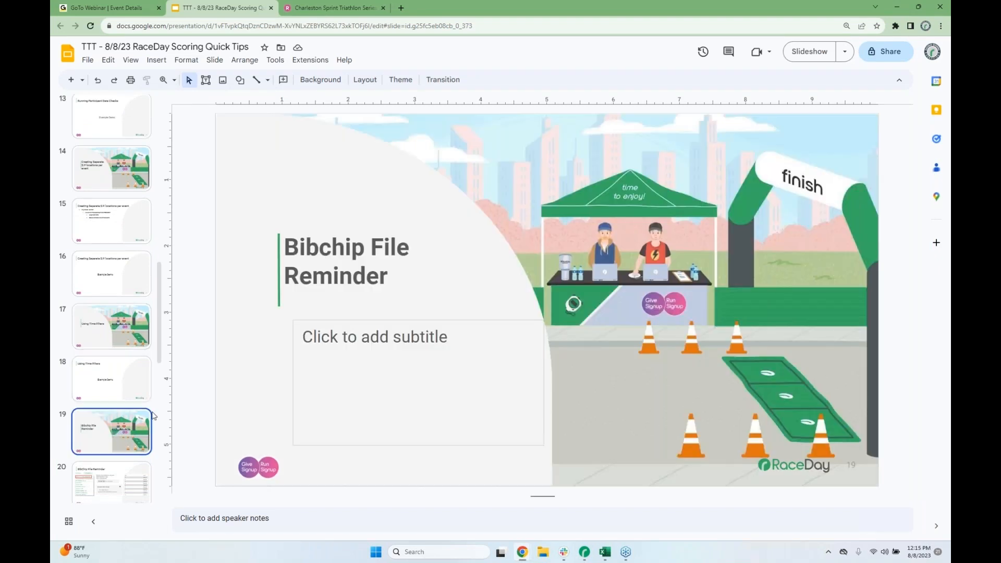
click(116, 485)
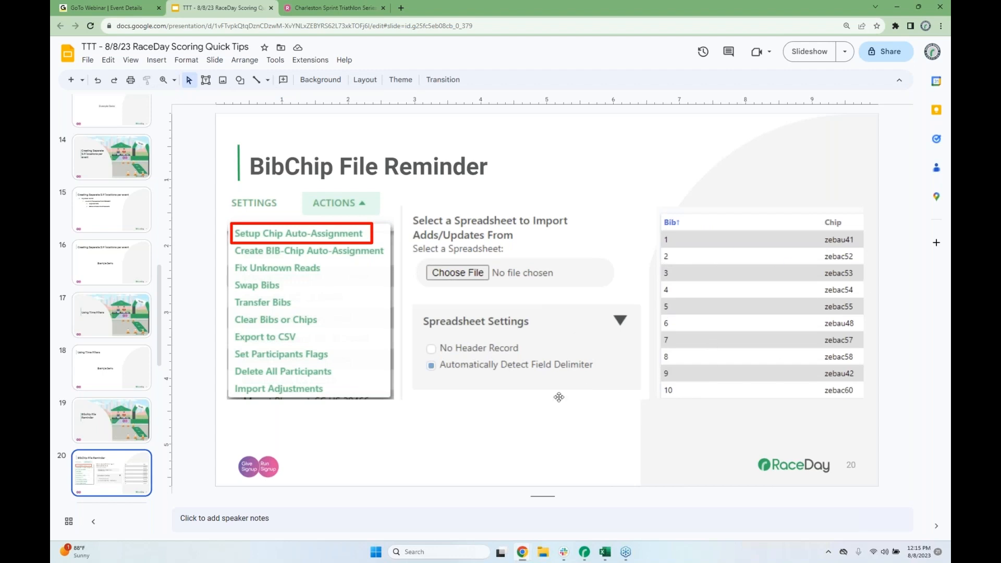
key(Down)
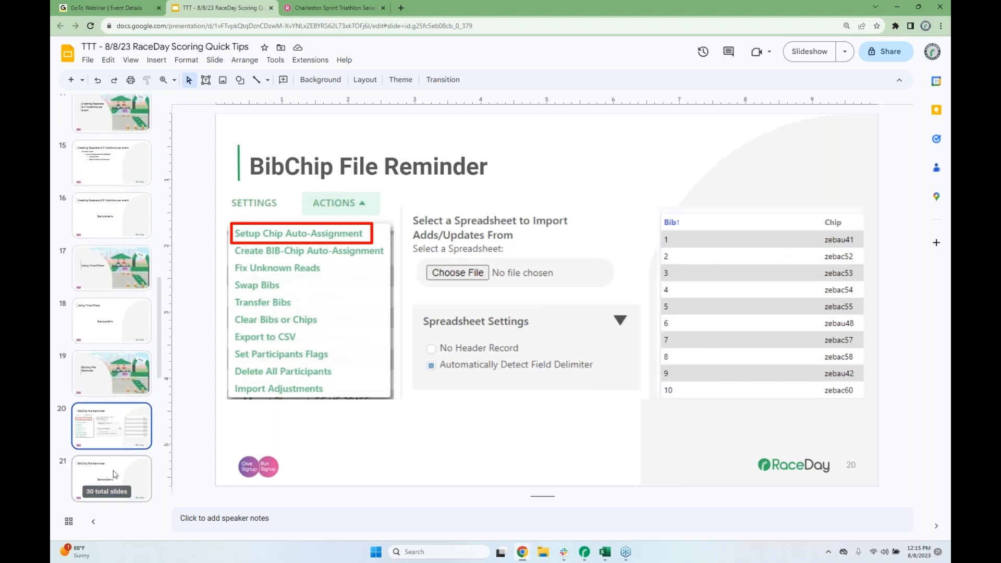
Switch to RaceDay Scoring, leave the current race, and load Charleston Sprint Triathlon Series Race 4 from the list of previous races
click(586, 554)
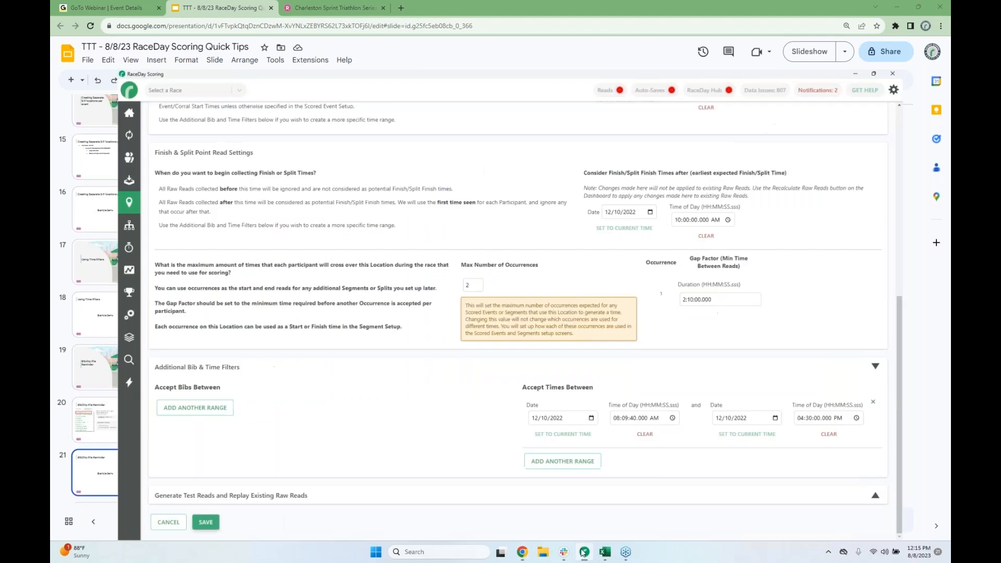
click(61, 25)
click(99, 85)
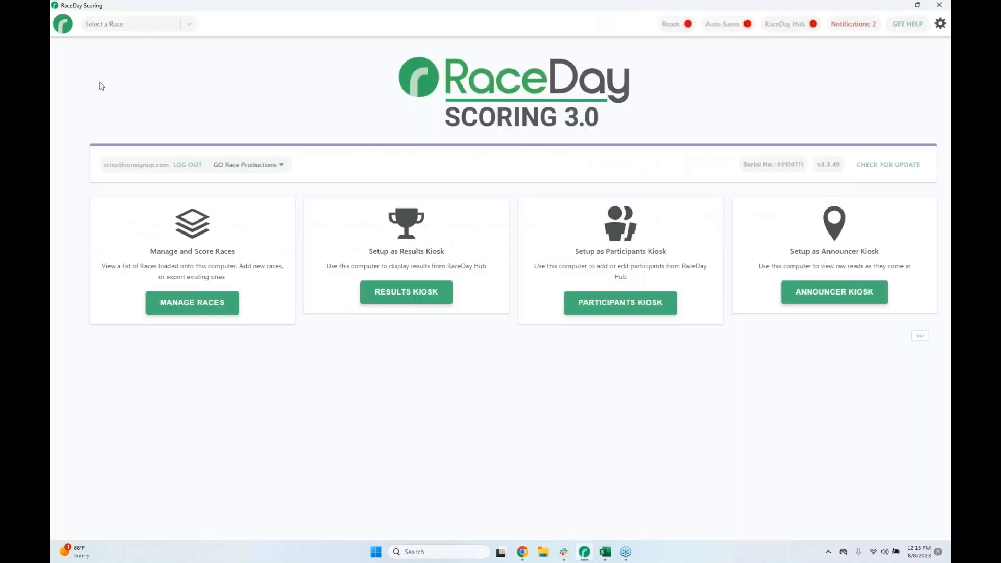
click(208, 303)
click(179, 148)
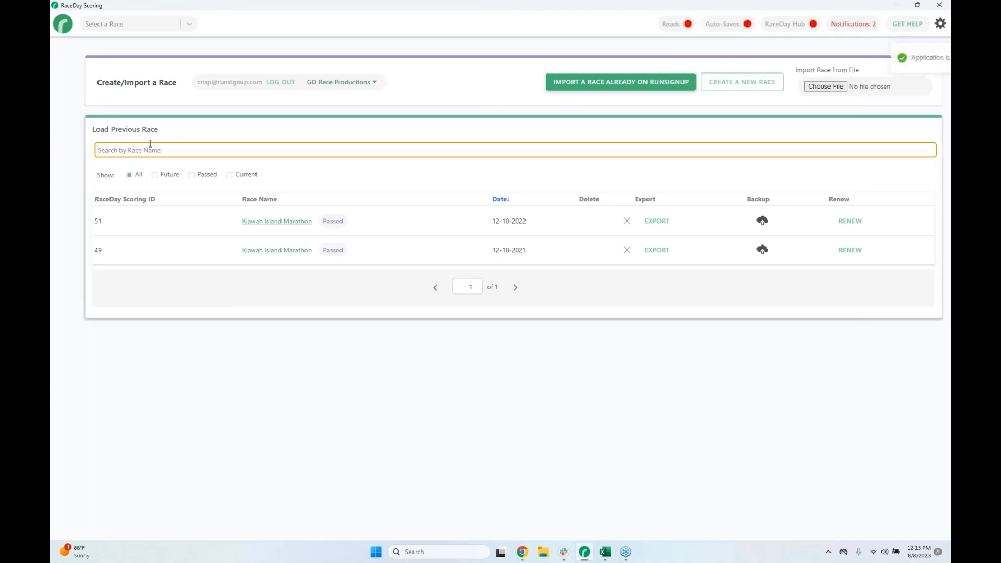
click(155, 174)
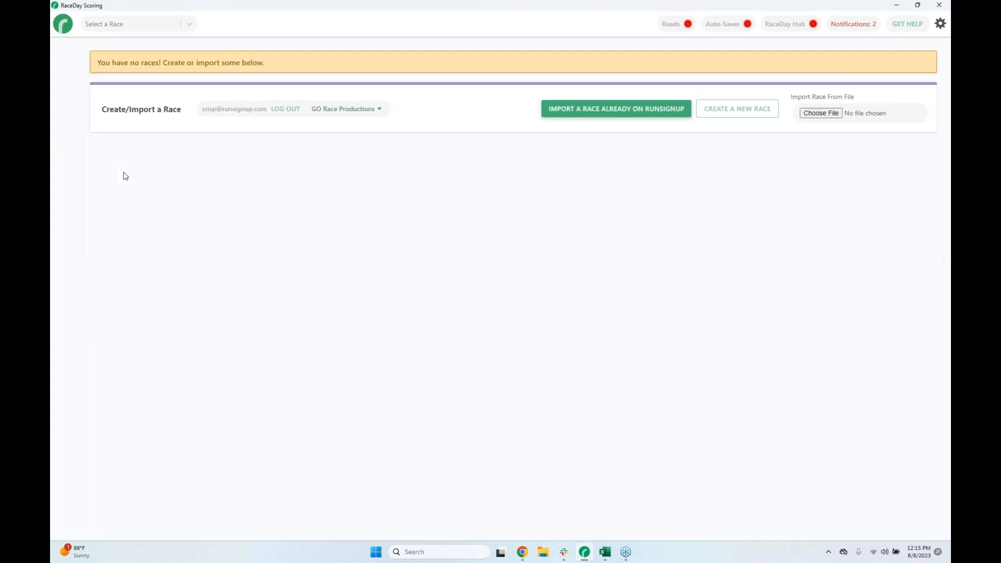
click(259, 222)
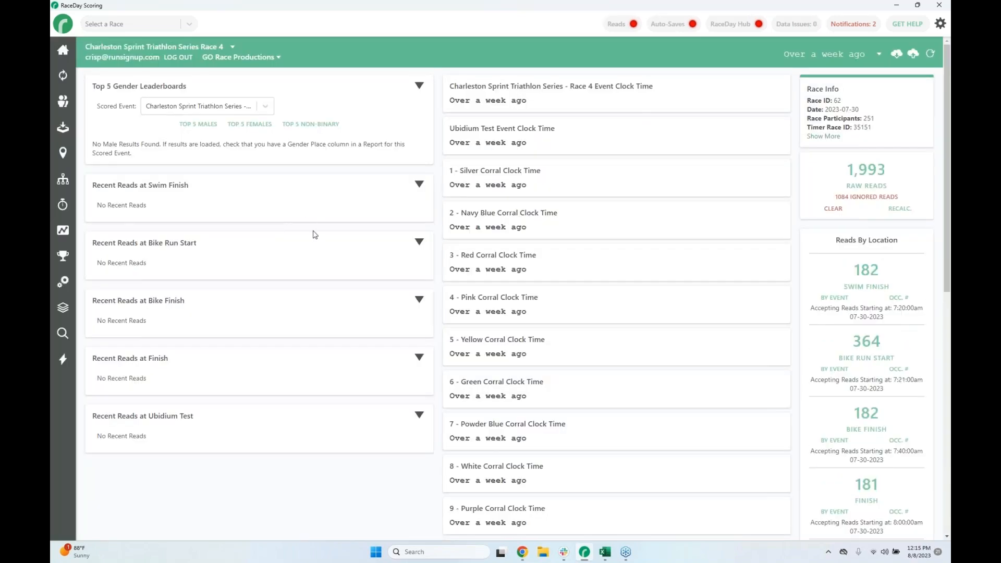
Open the chip auto-assignment setup for the race's participants, view the spreadsheet file chooser for importing chip assignments, and close it without choosing a file
click(62, 101)
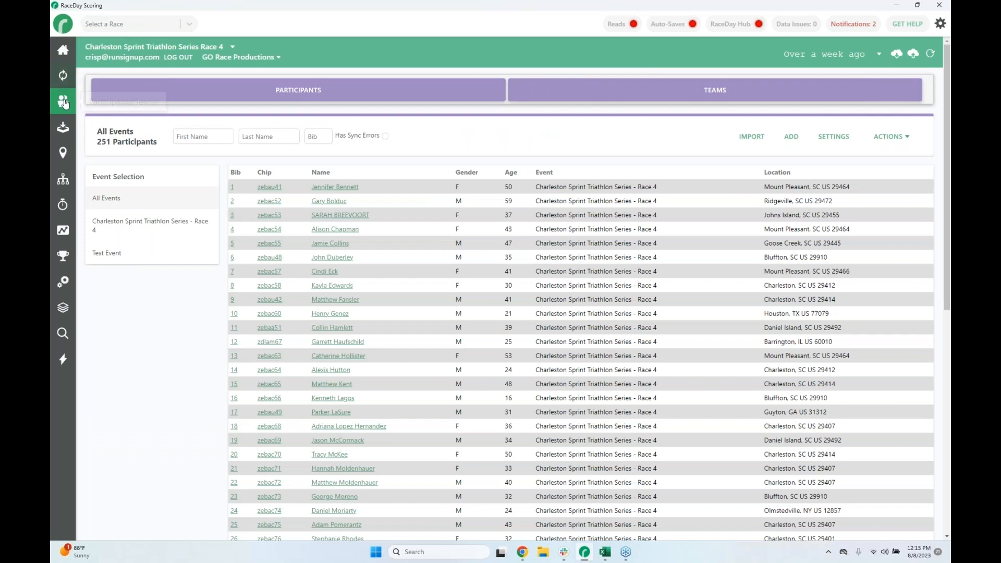
click(881, 139)
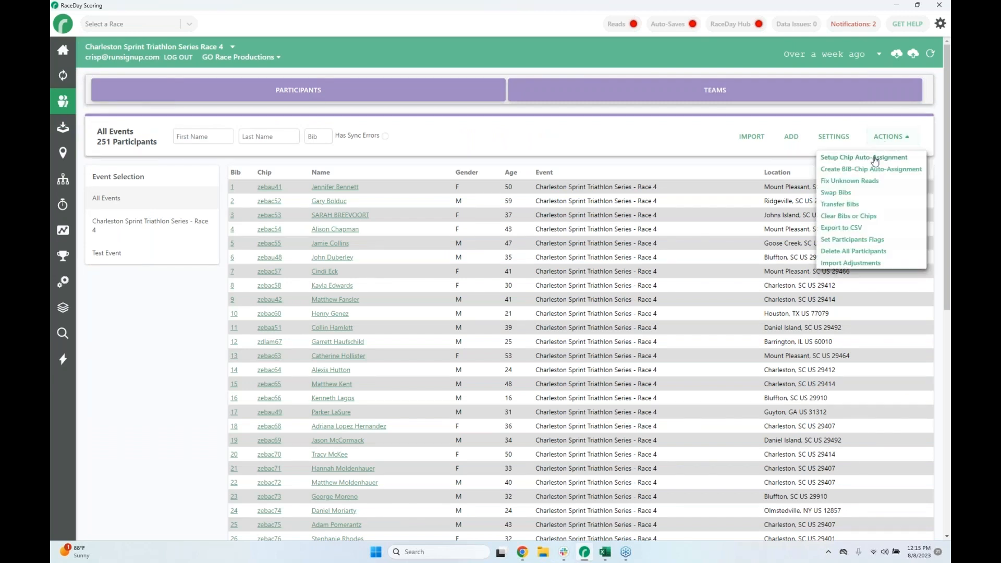
click(875, 158)
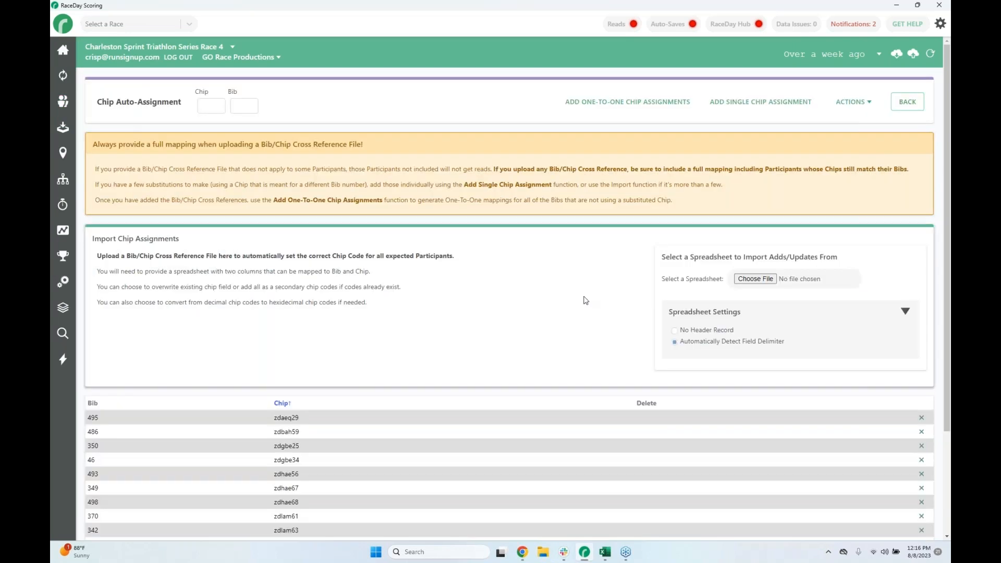
click(761, 283)
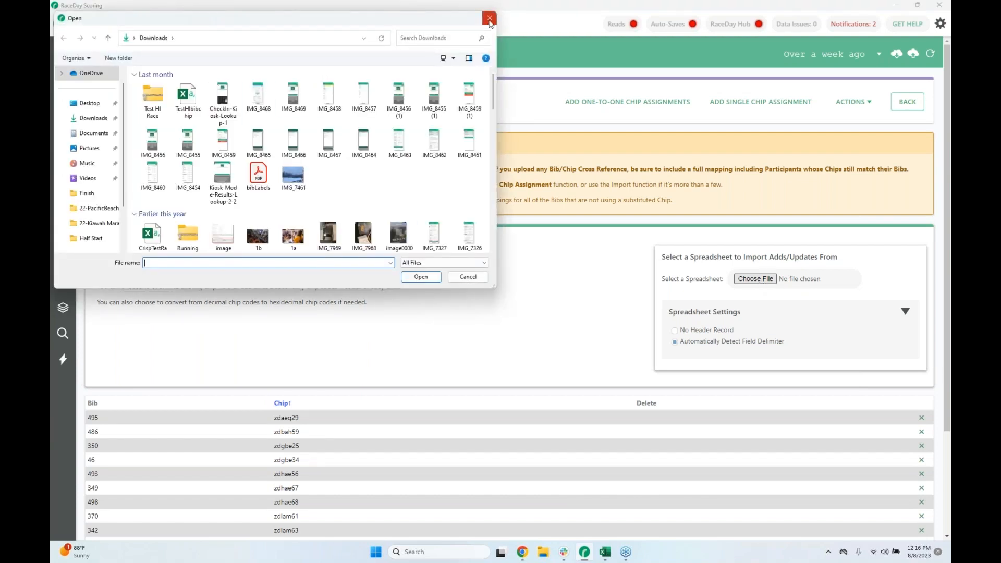
click(490, 20)
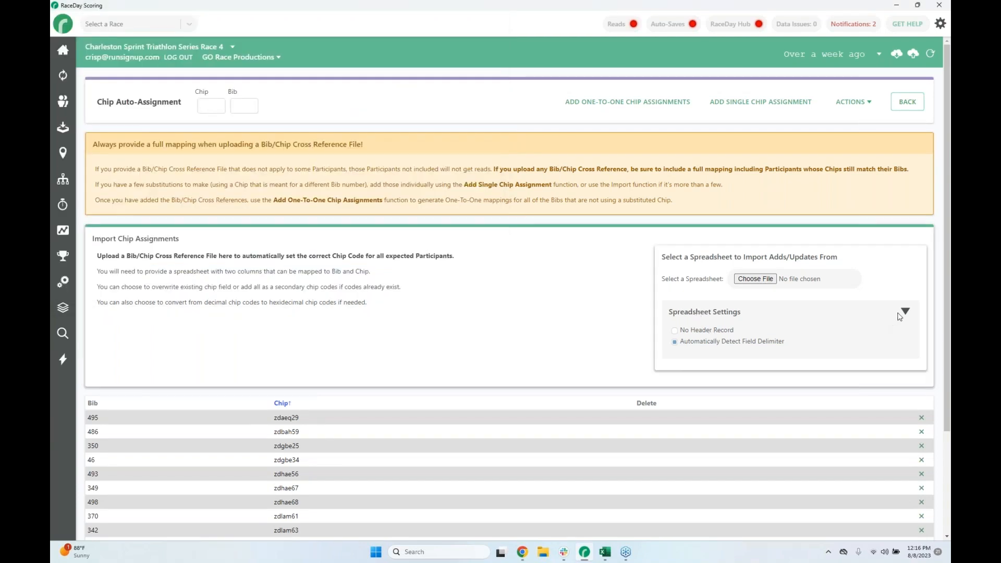
Sort the chip assignments by bib number and examine page 20 of the bib-to-chip mapping
scroll(393, 358, down, 3)
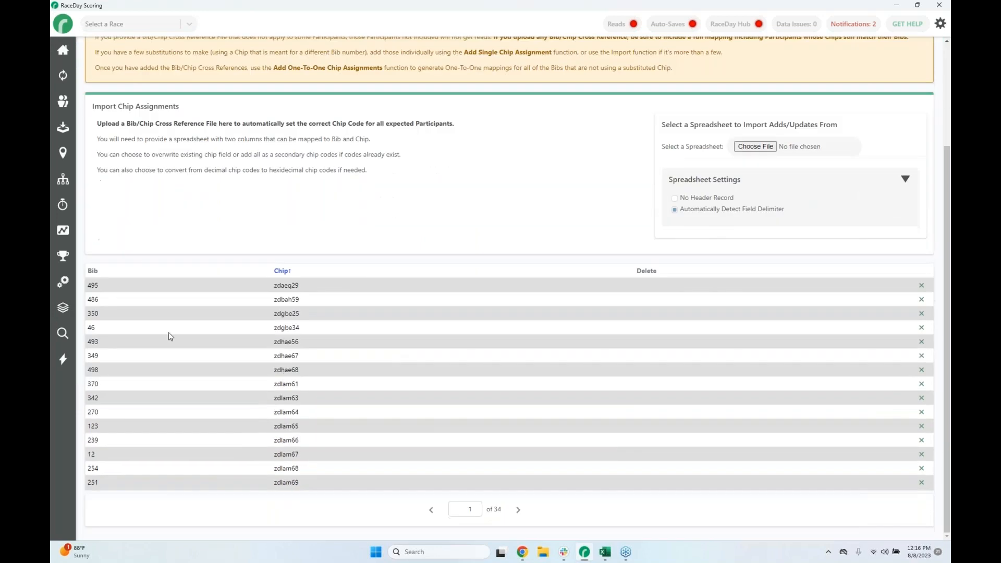
click(99, 271)
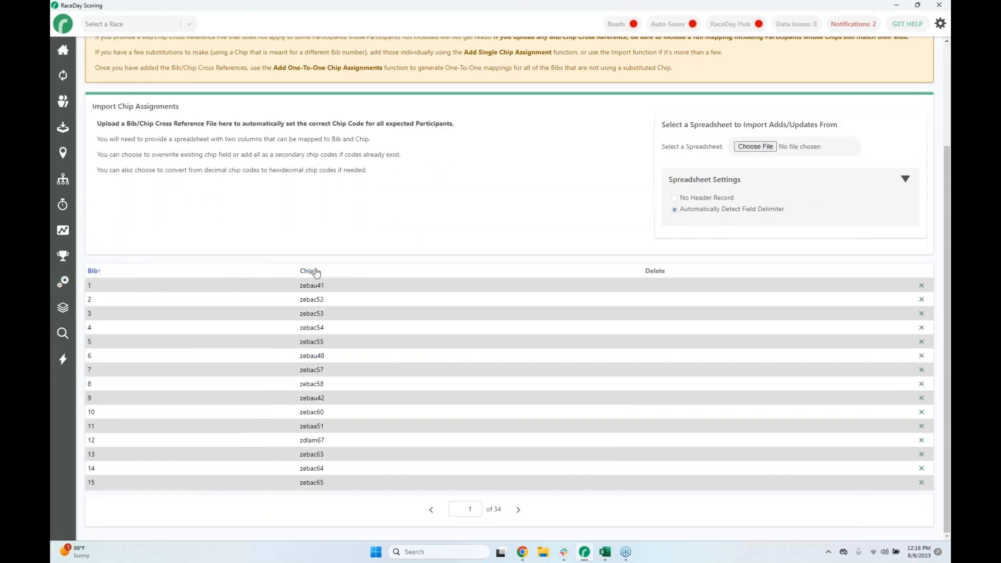
click(468, 509)
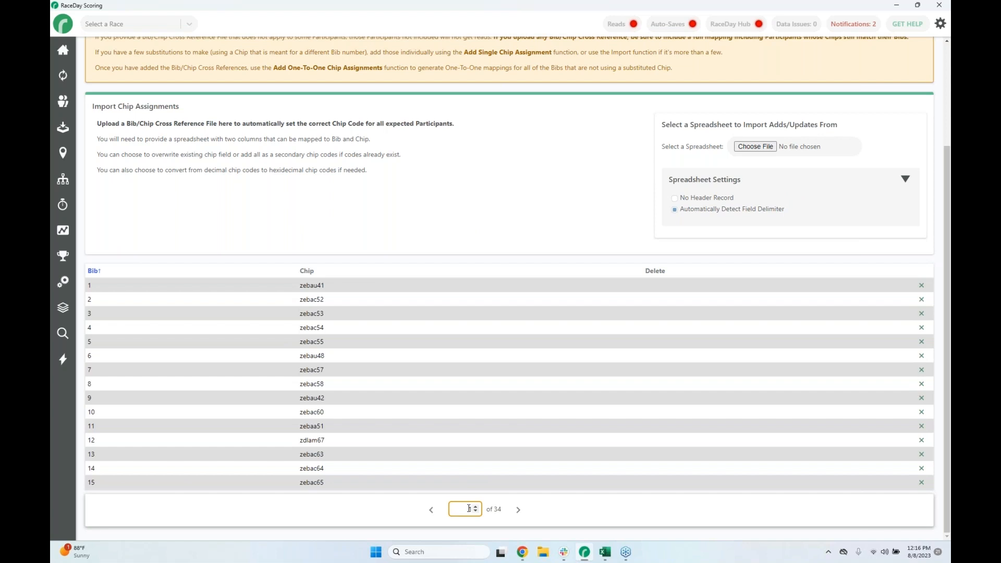
text(20)
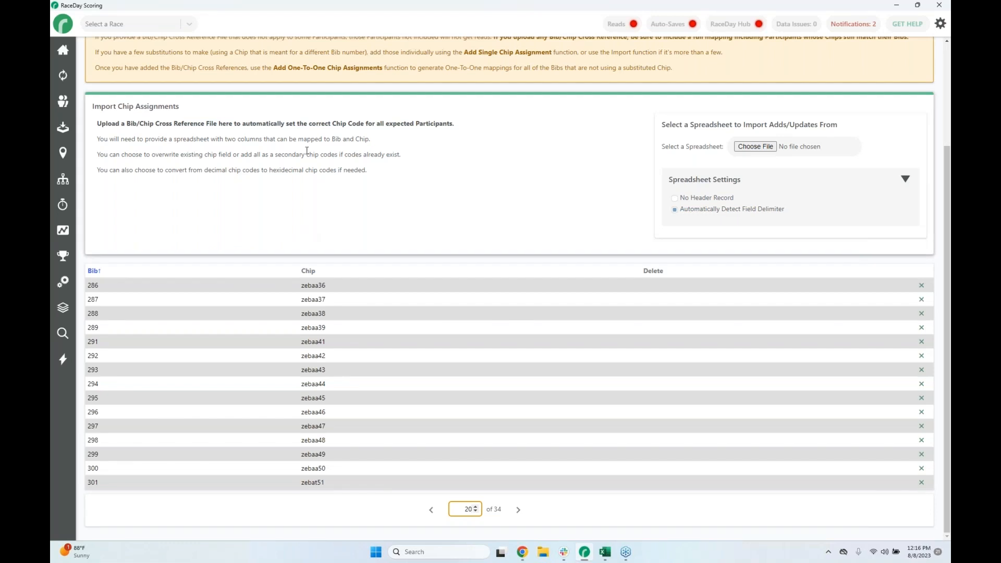
Go back to the race dashboard, reopen the participants' chip auto-assignment setup, and order the mapping by bib
click(63, 49)
scroll(353, 295, down, 2)
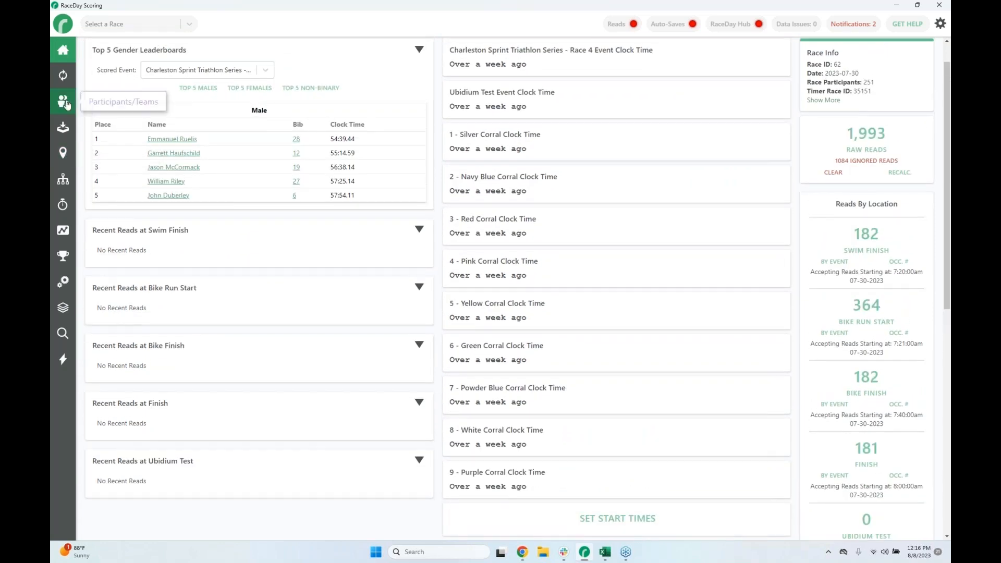
click(63, 100)
click(892, 100)
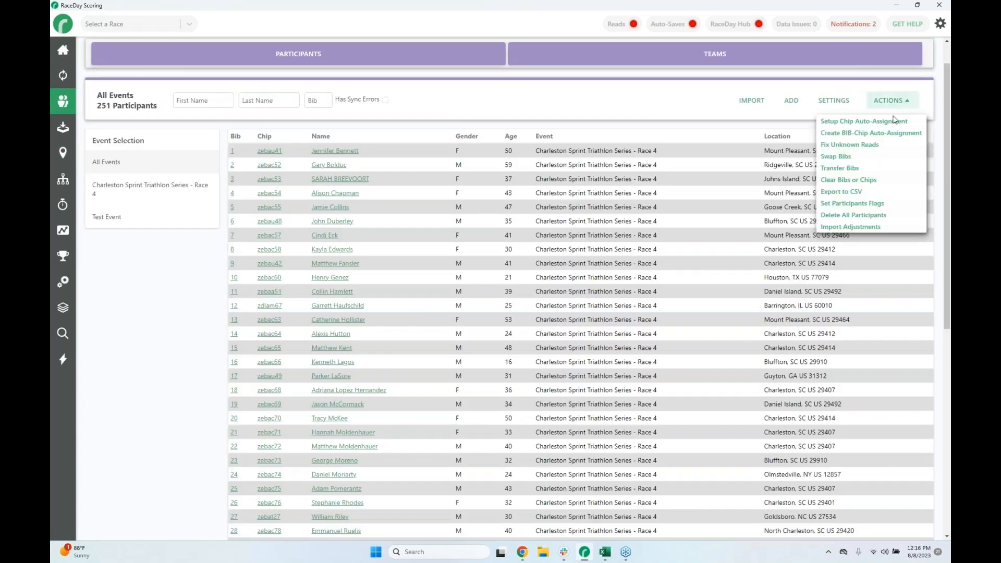
click(834, 121)
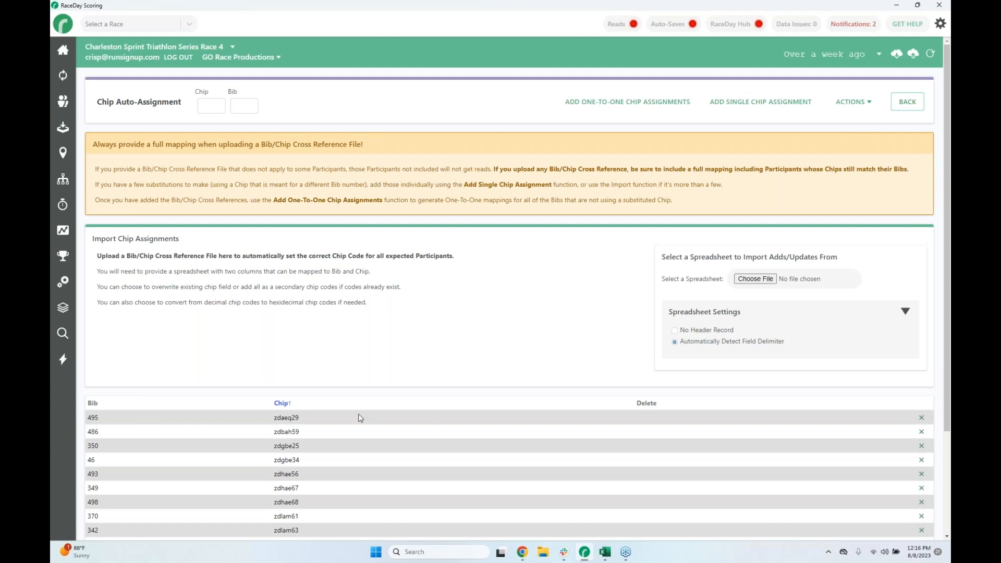
click(94, 403)
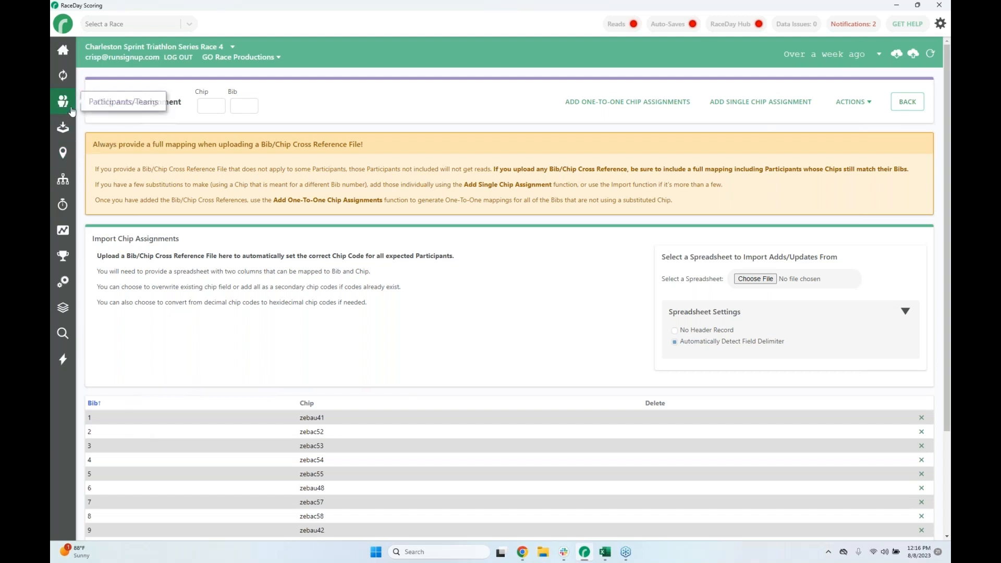
Leave the triathlon race and load the 6/8 test race from the list of previous races
click(62, 50)
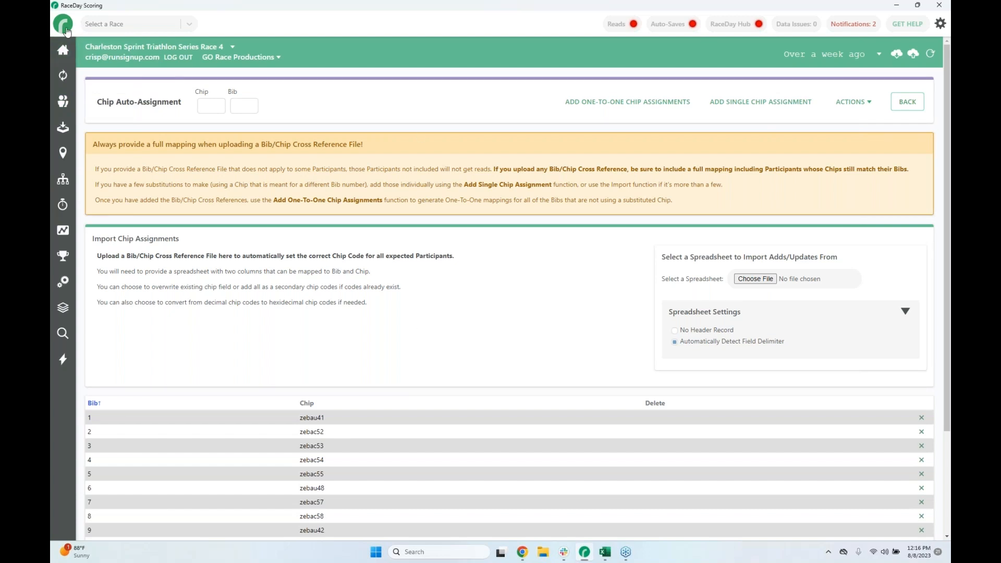
click(105, 80)
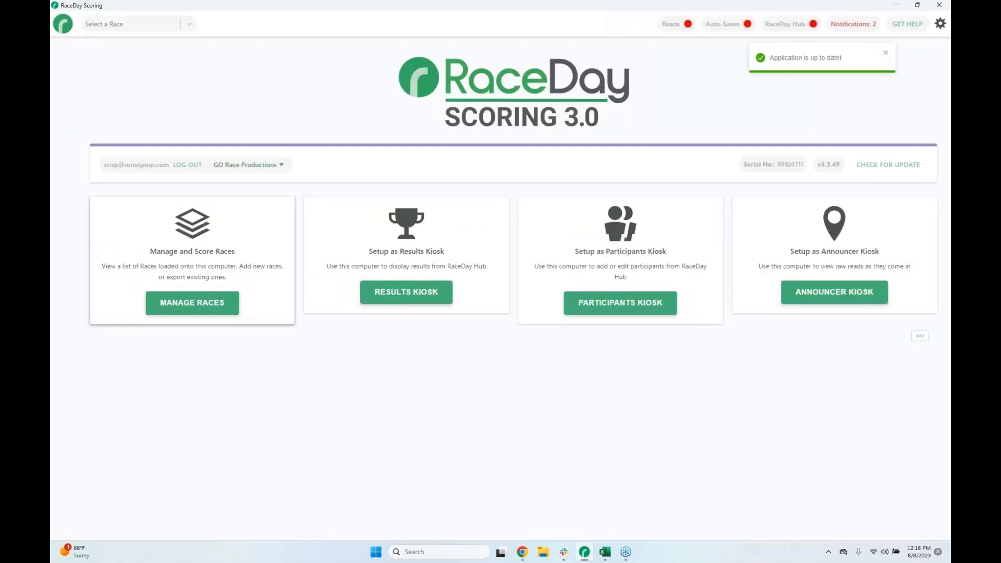
scroll(224, 310, down, 1)
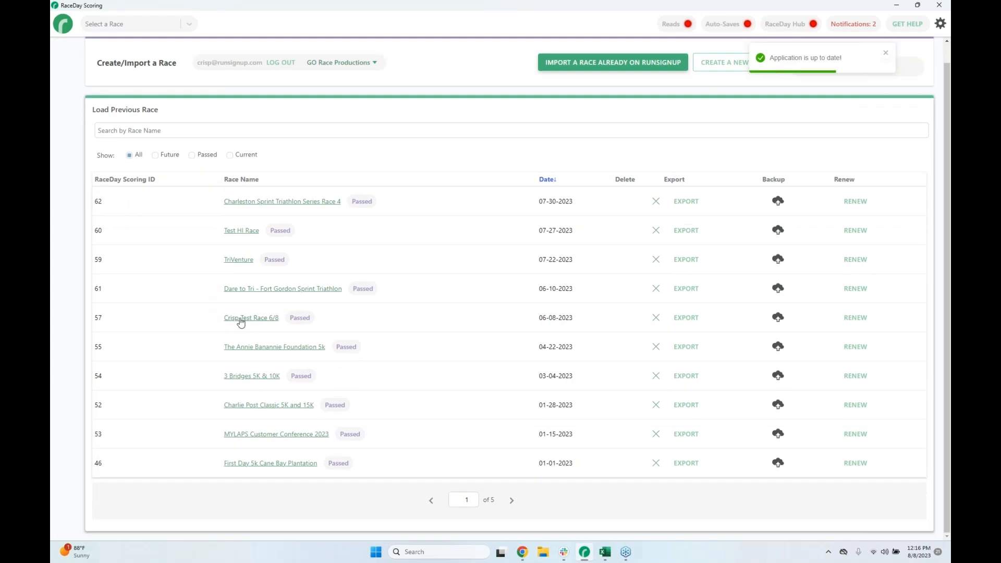
click(238, 319)
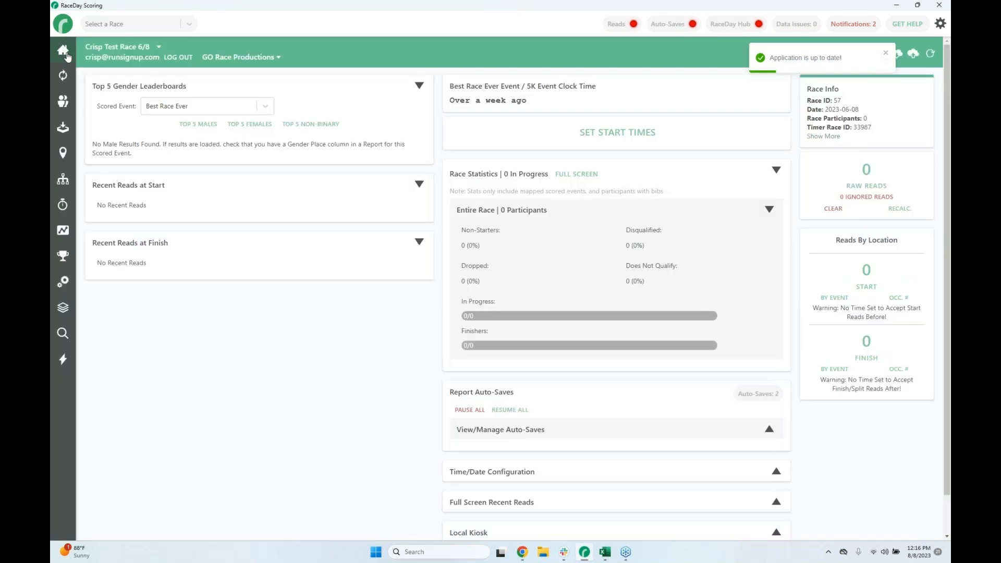
Return to the race list, load 3 Bridges 5K & 10K to view its dashboard, and go back to the list of races
click(60, 24)
click(192, 302)
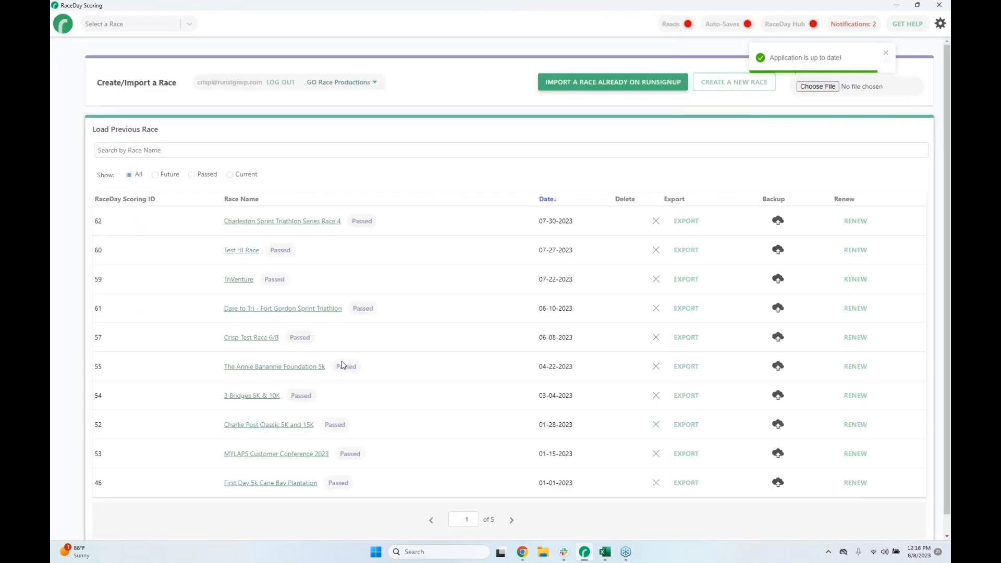
click(258, 396)
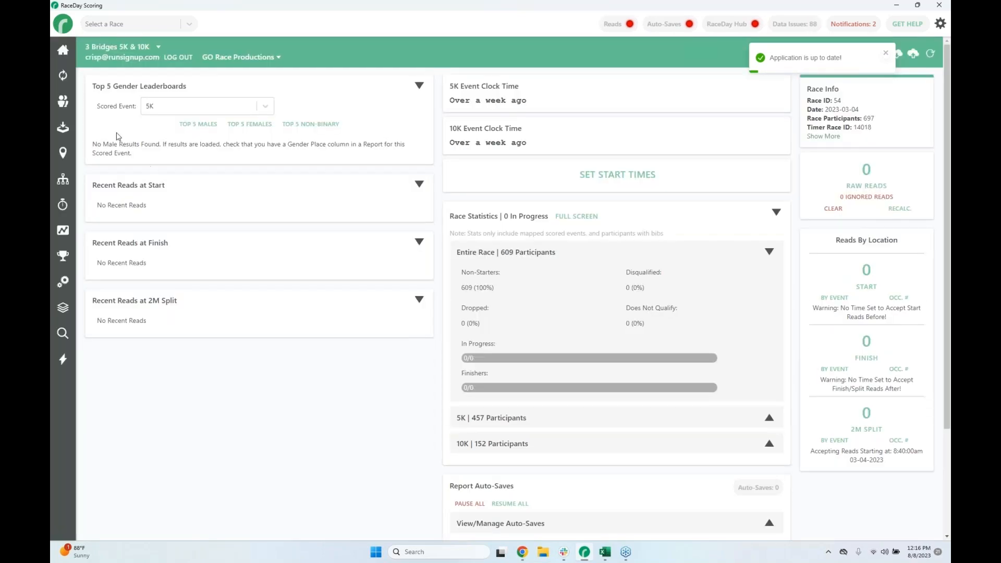
click(63, 50)
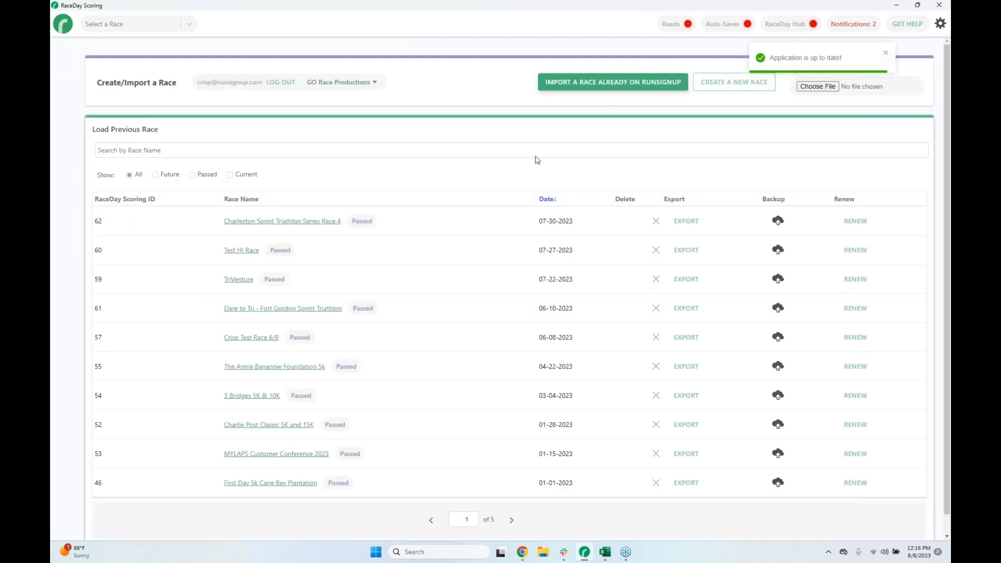
Search RunSignup races from an earlier start date and import the 06/17/2023 09:10 AM backup of CCPRC Youth Triathlon
click(622, 82)
click(467, 58)
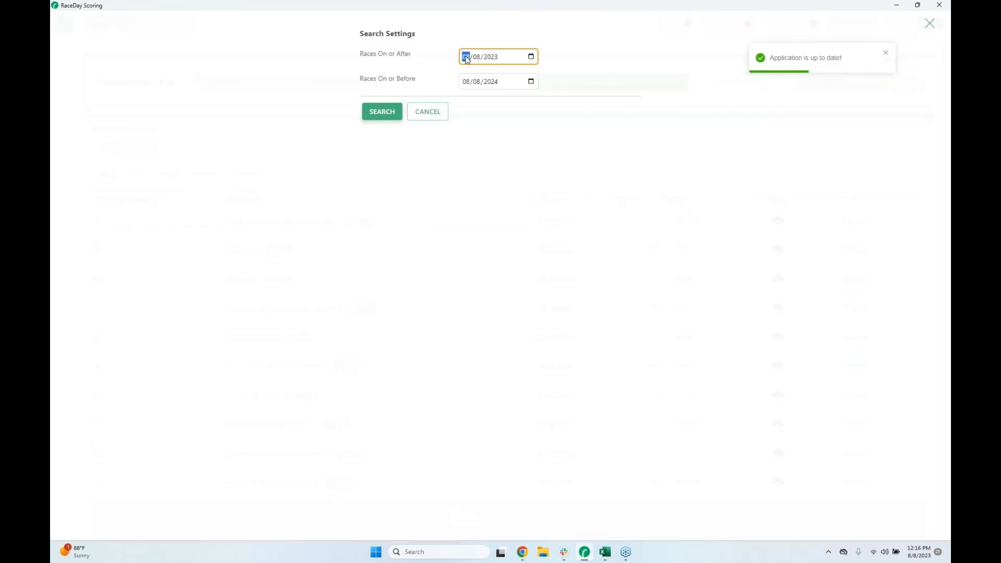
click(386, 112)
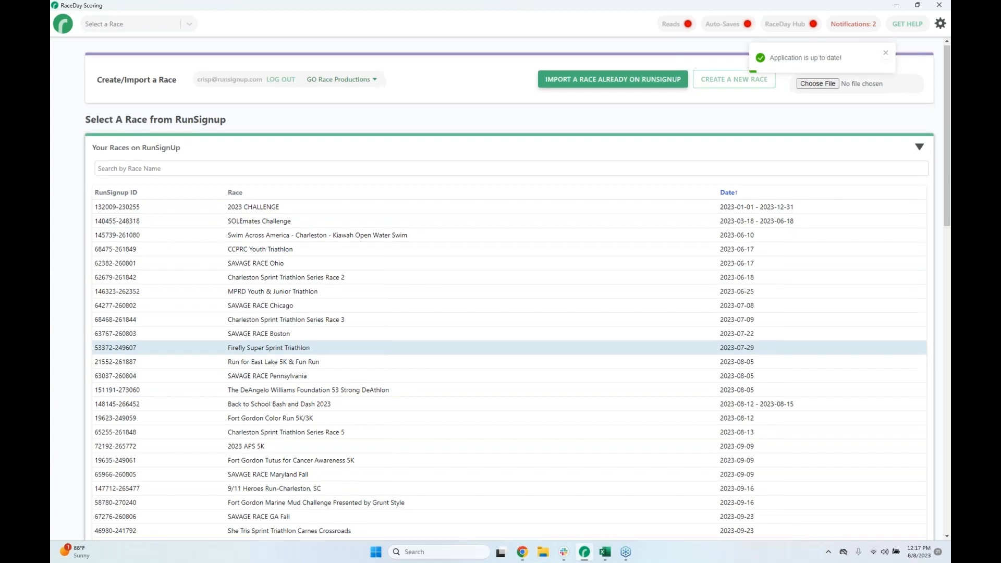
scroll(345, 313, down, 2)
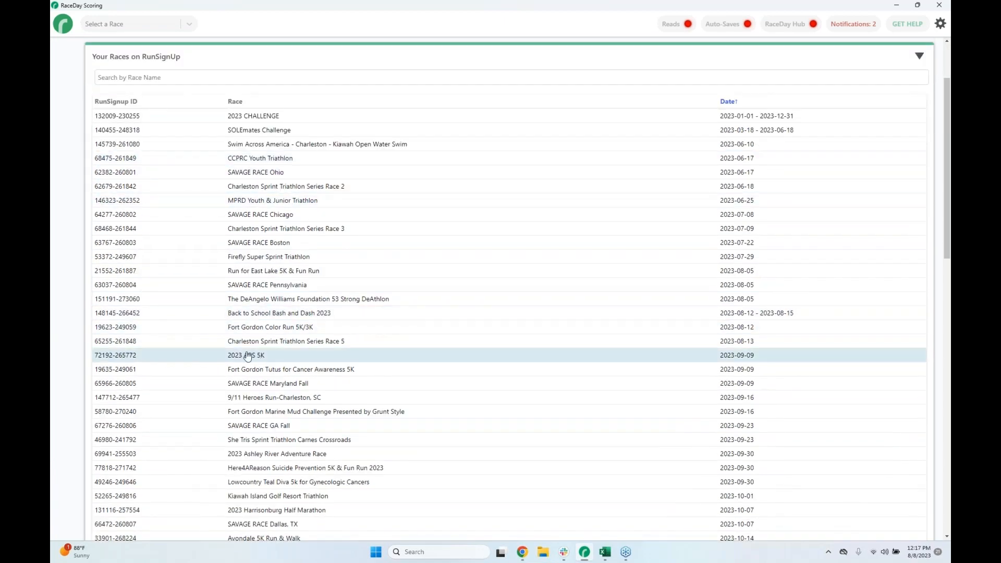
scroll(247, 365, down, 1)
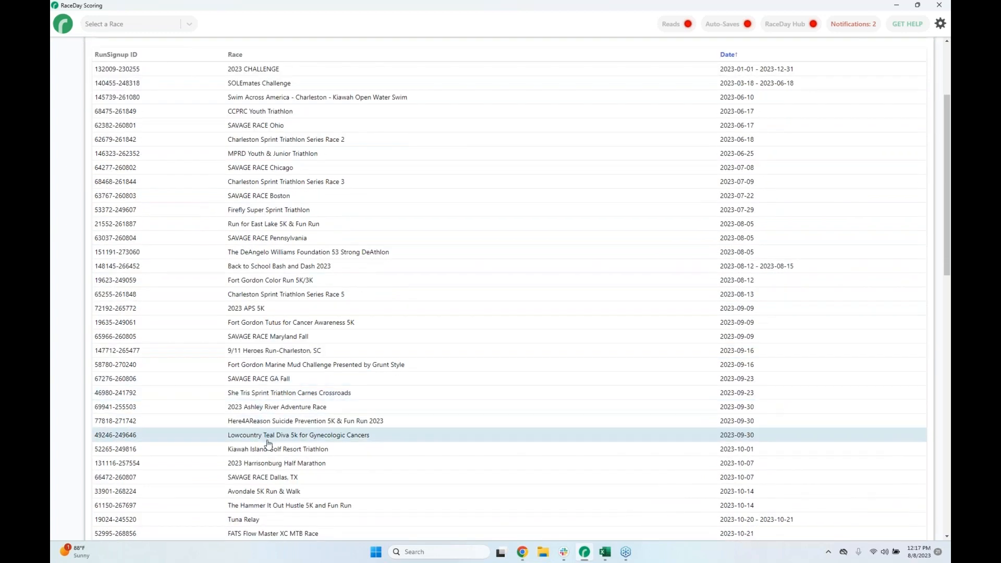
click(264, 115)
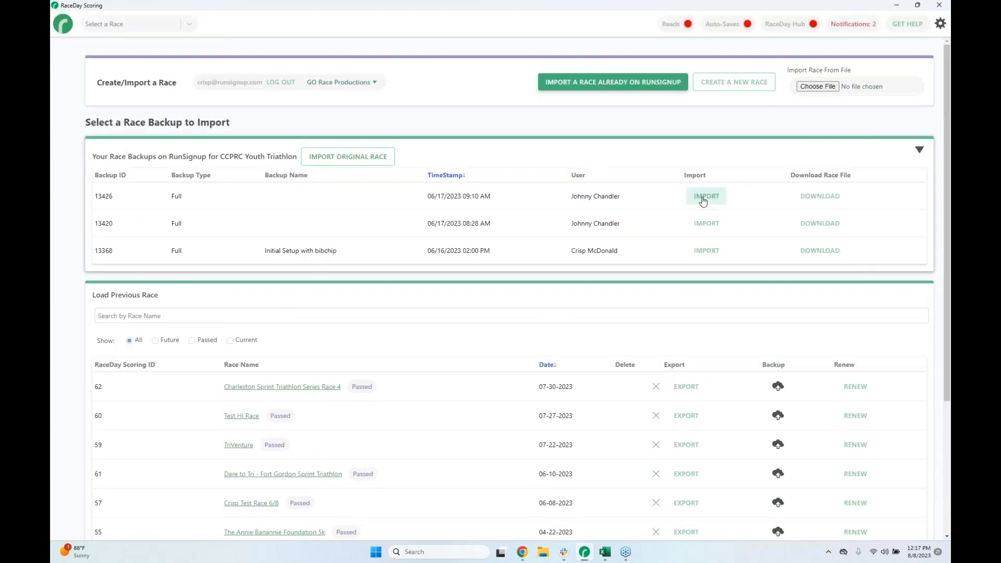
click(704, 201)
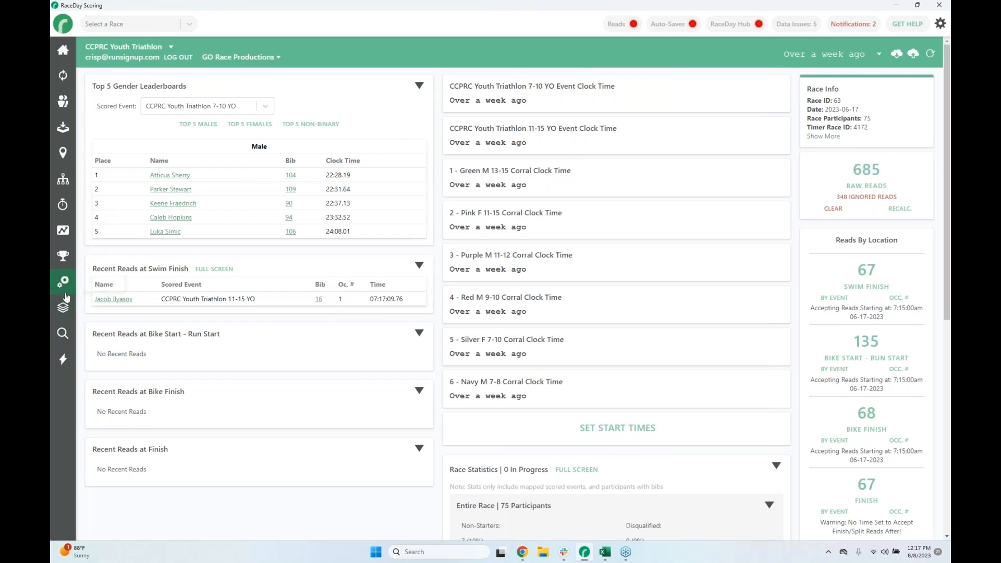
Leave CCPRC Youth Triathlon and import the 06/04/2023 backup named "updated" of Blazer Bolt for Brain Cancer 5K from RunSignup
click(63, 26)
click(105, 79)
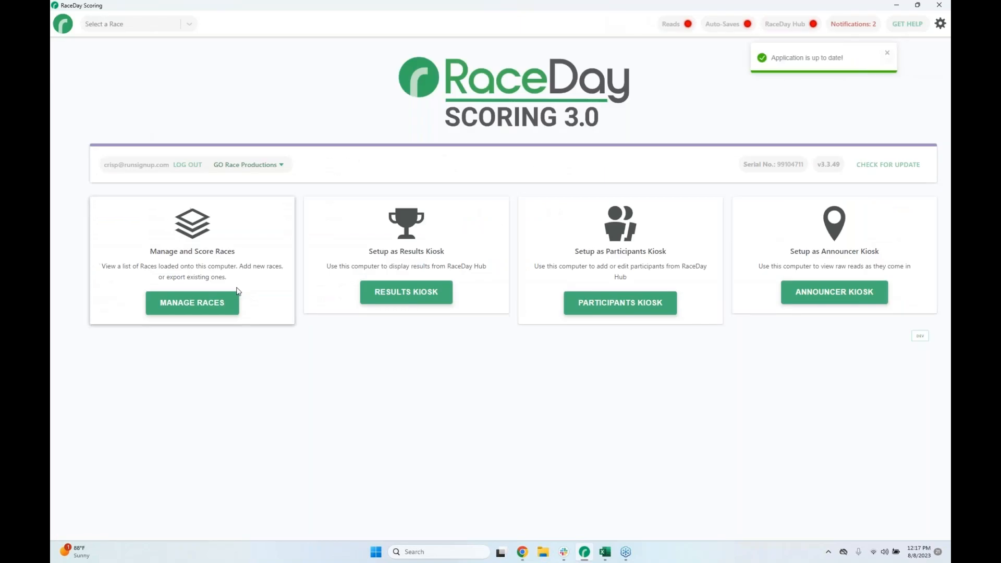
click(208, 307)
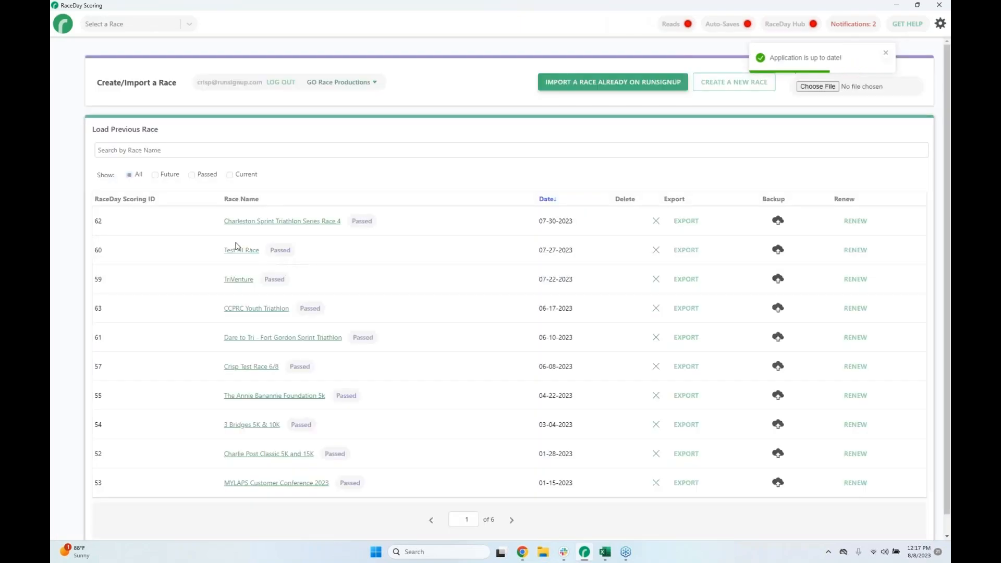
click(568, 85)
click(462, 57)
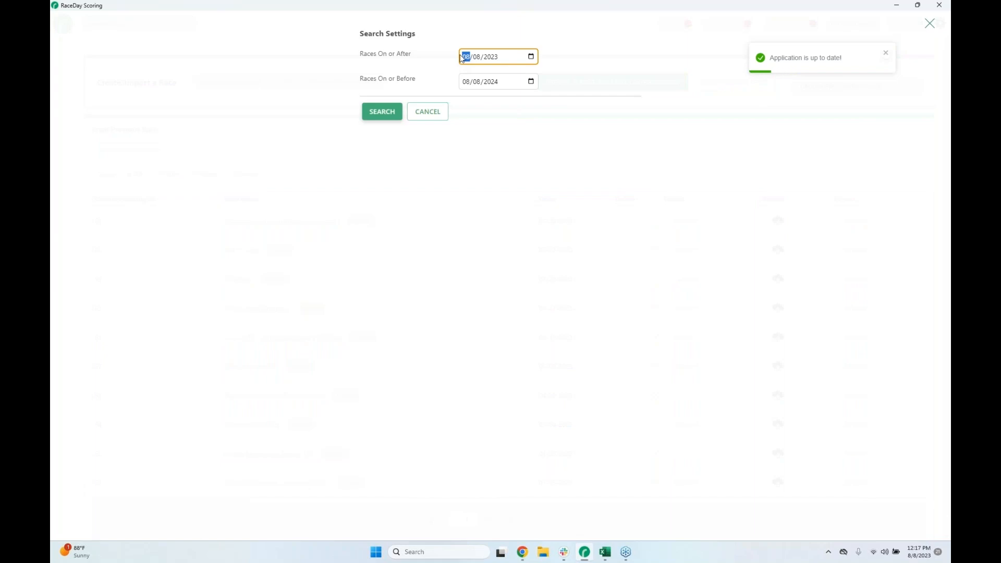
click(378, 116)
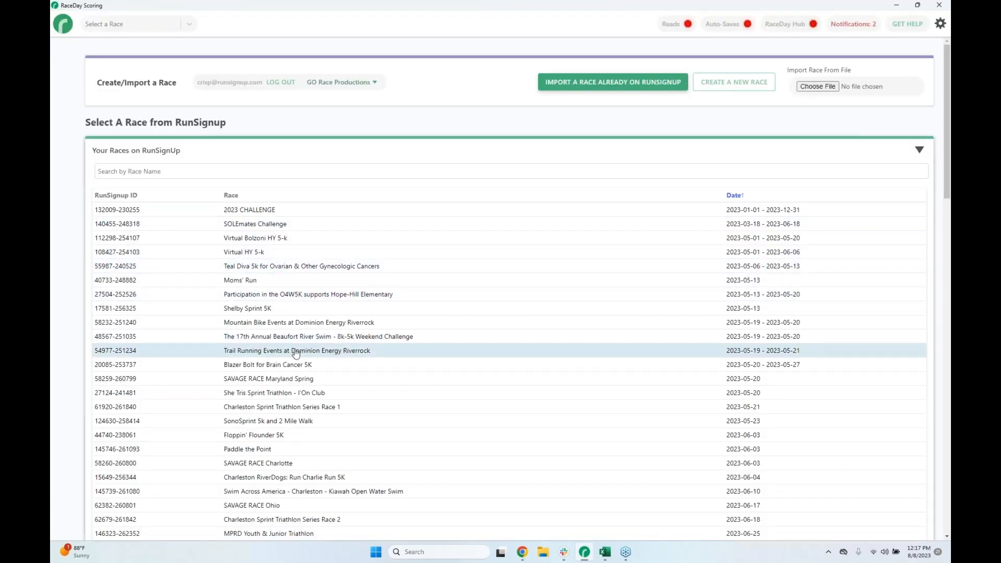
click(274, 368)
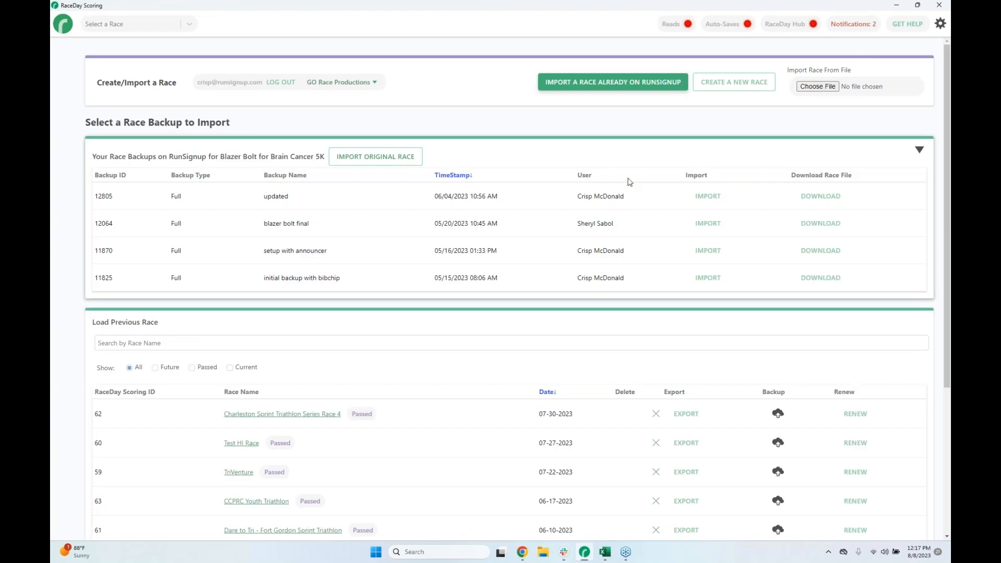
click(714, 198)
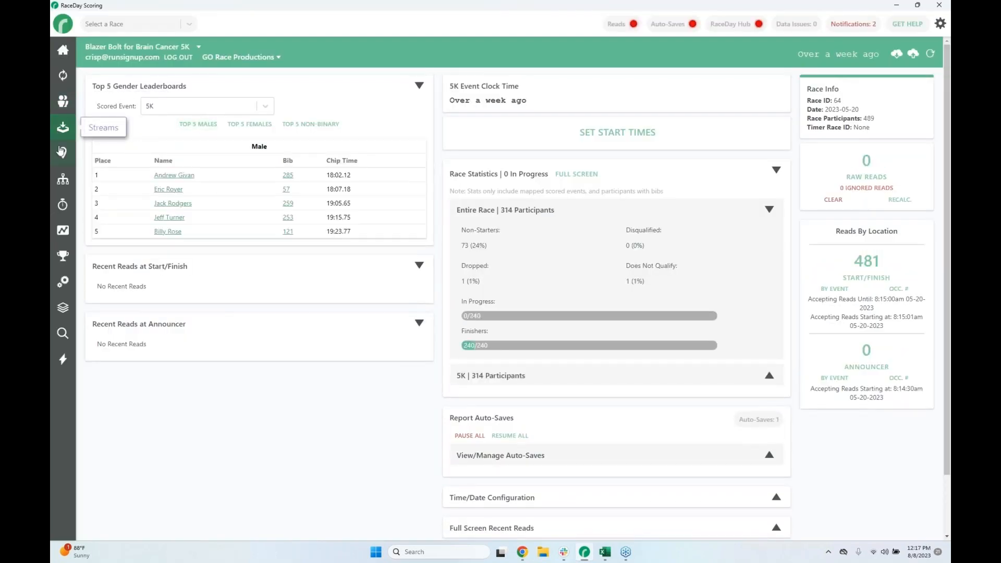
View the participants' chip auto-assignment setup for Blazer Bolt for Brain Cancer 5K and go back to the race dashboard
click(63, 101)
click(890, 137)
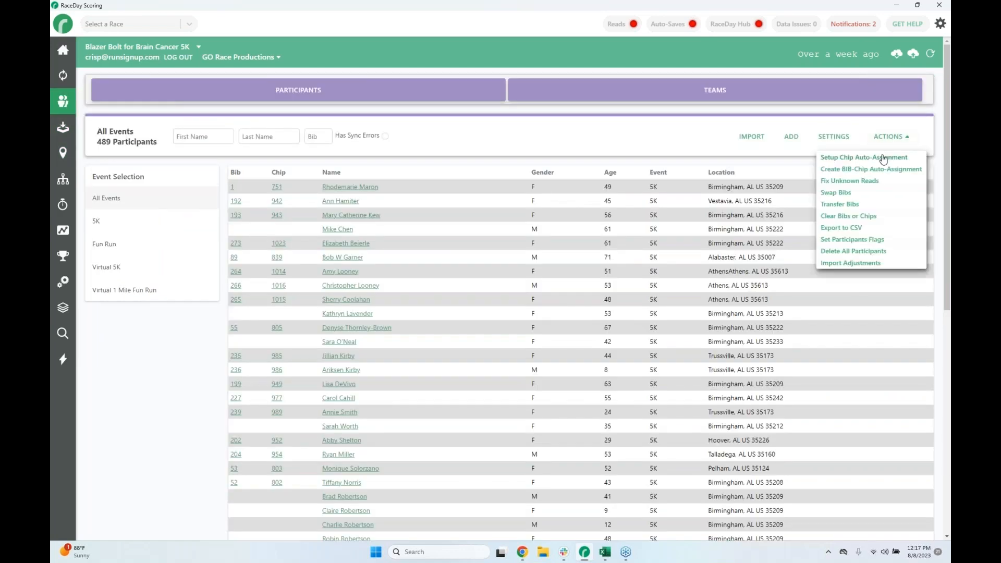
click(882, 159)
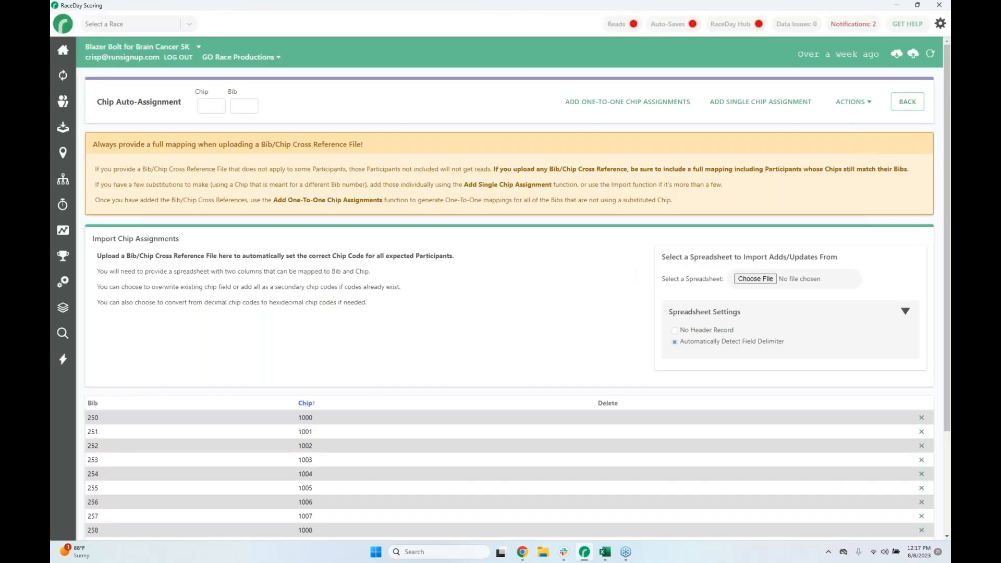
click(58, 51)
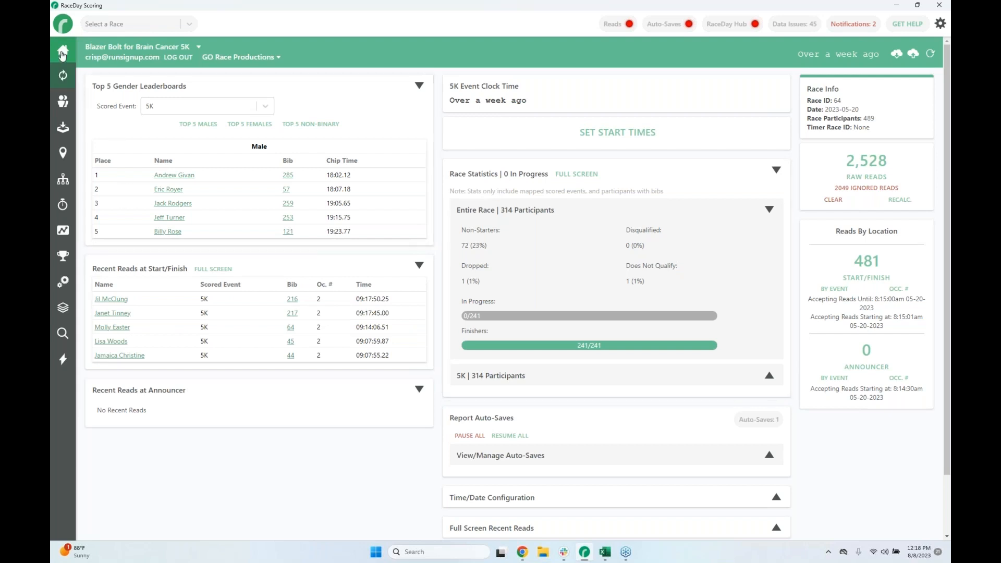
Leave the current race and reload Blazer Bolt for Brain Cancer 5K from the list of previous races
click(60, 28)
click(105, 79)
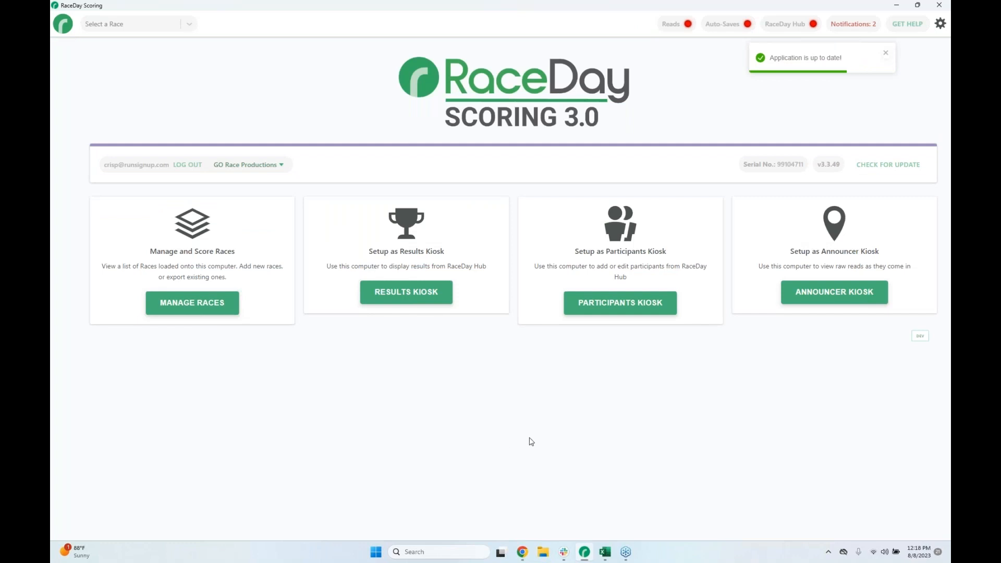
mouse_move(584, 551)
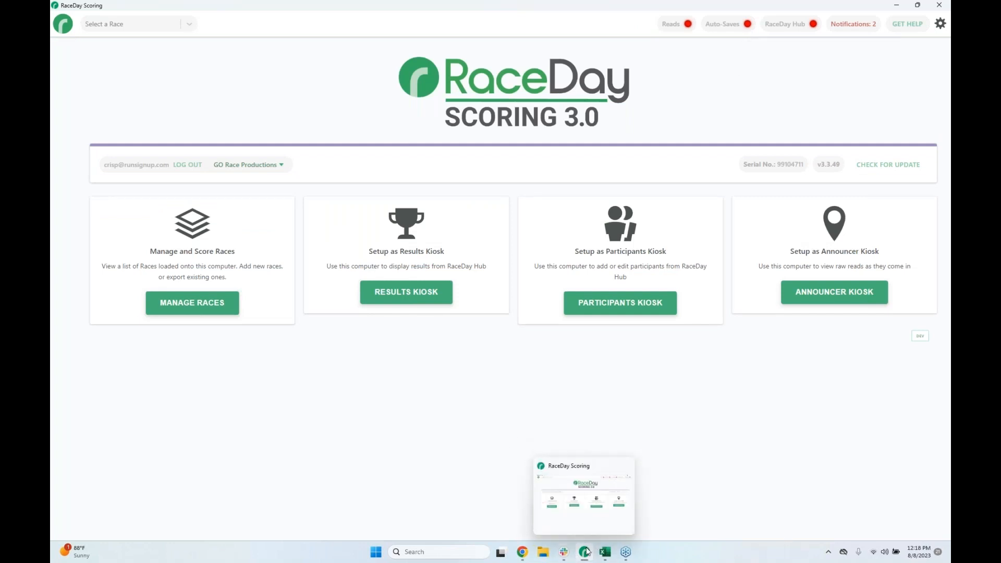
click(200, 304)
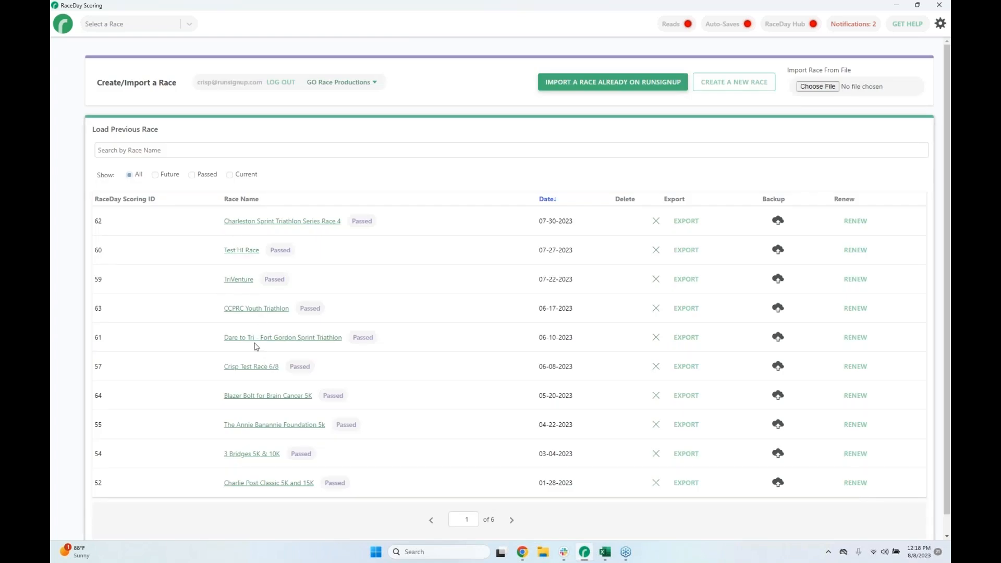
click(257, 398)
Open the chip auto-assignment setup for the reloaded race's participants
click(64, 101)
click(882, 138)
click(867, 159)
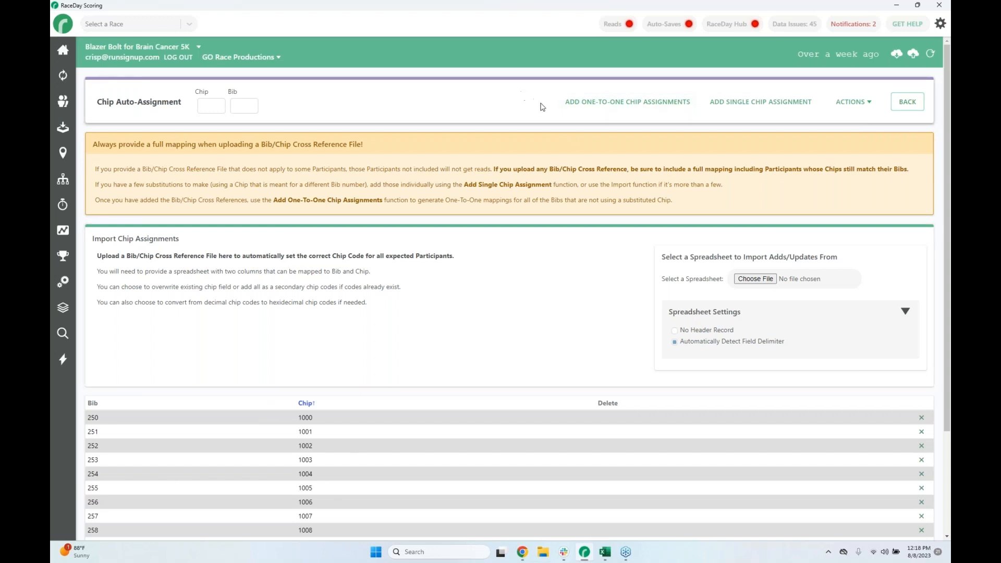
click(560, 103)
click(505, 176)
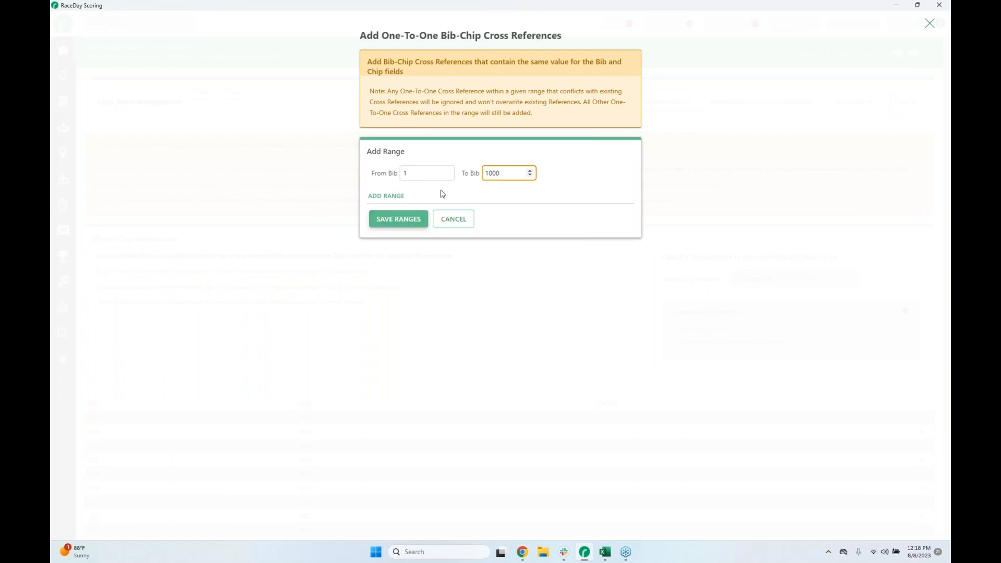
click(443, 234)
Sort the chip assignments by chip code in descending order and page forward through the bib-to-chip mapping
scroll(323, 334, down, 3)
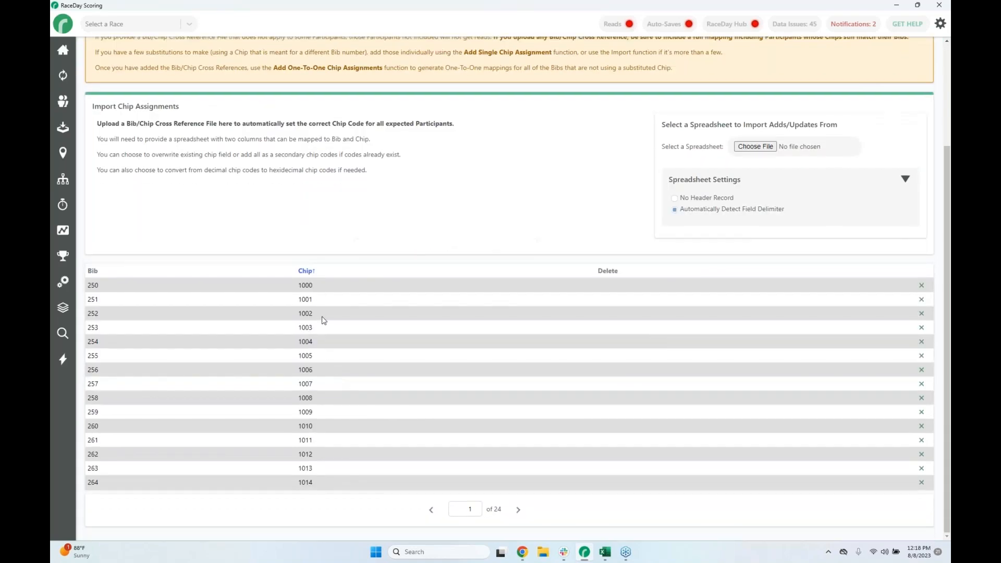
click(308, 271)
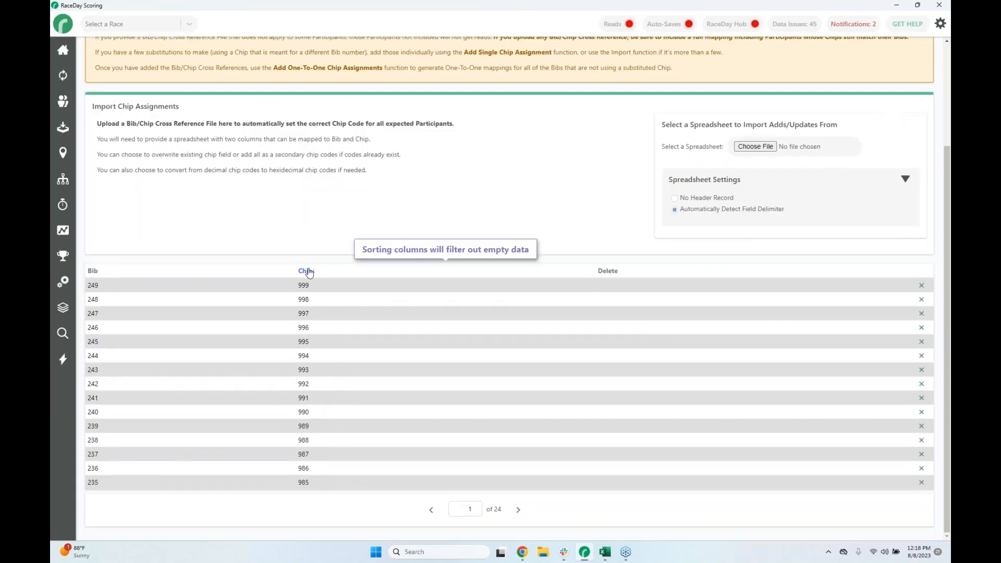
click(309, 272)
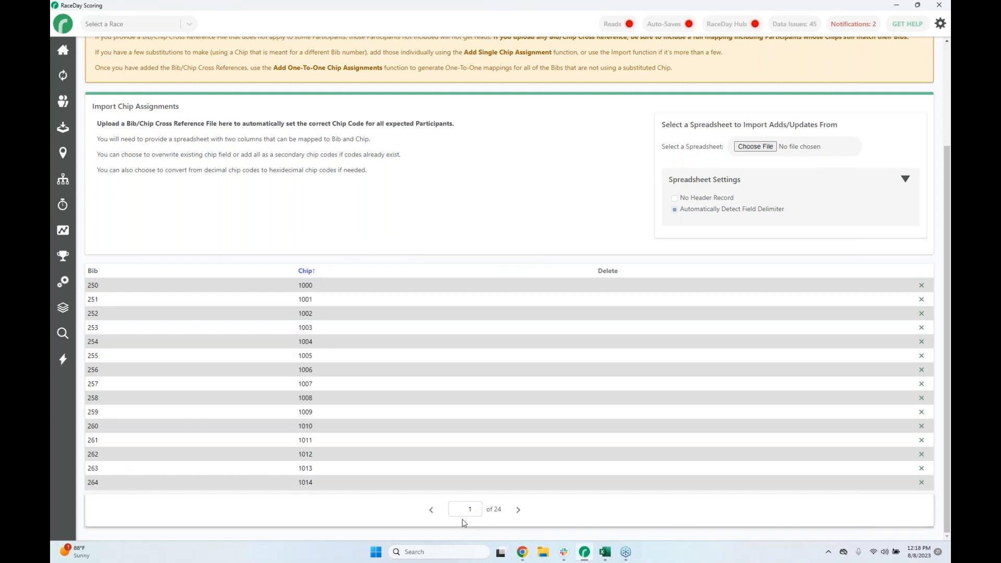
click(307, 271)
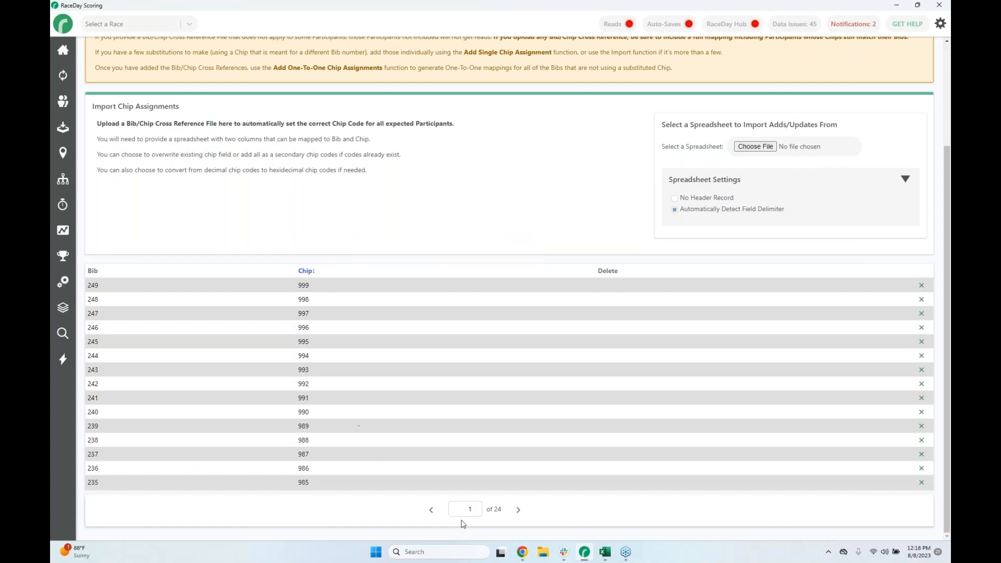
click(518, 511)
click(518, 511)
click(518, 511)
click(518, 511)
click(517, 510)
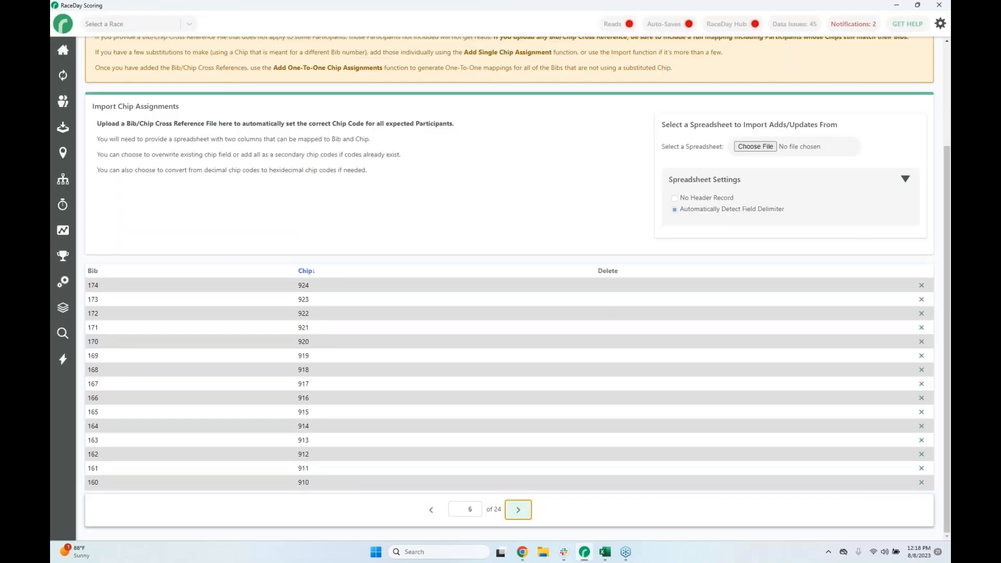
Sort the chip assignments by bib number in ascending order and examine the mapping
scroll(618, 221, up, 3)
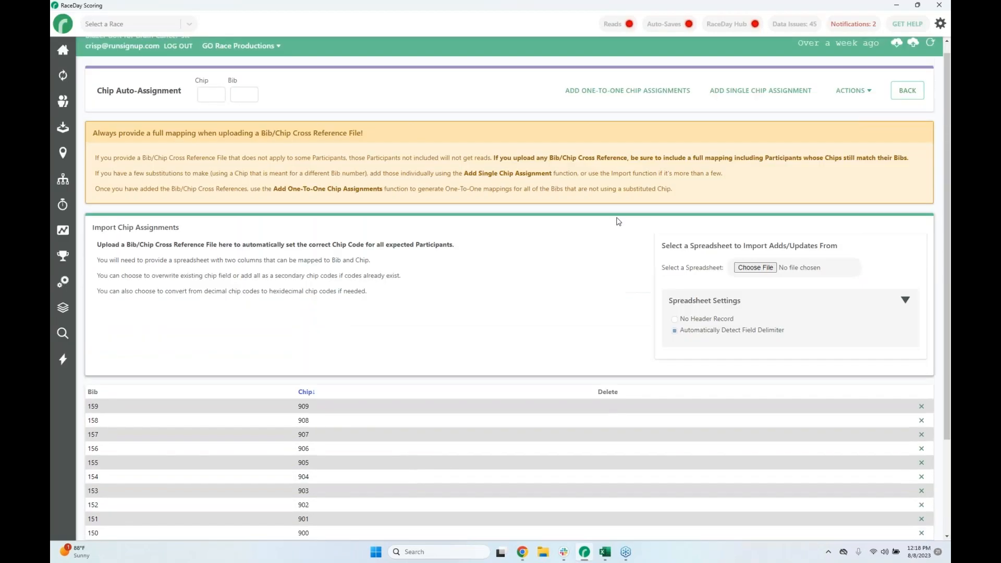
click(97, 403)
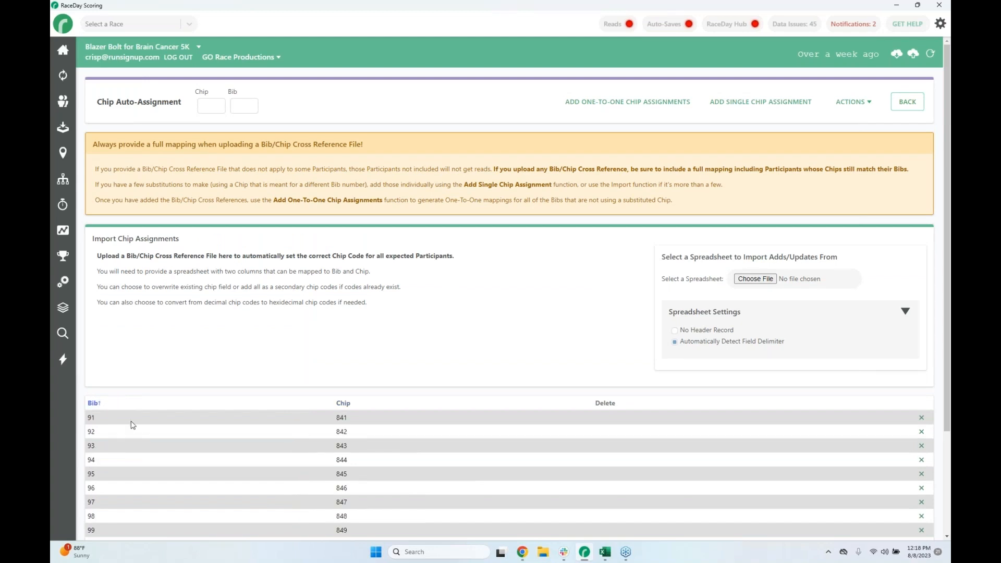
scroll(133, 425, down, 3)
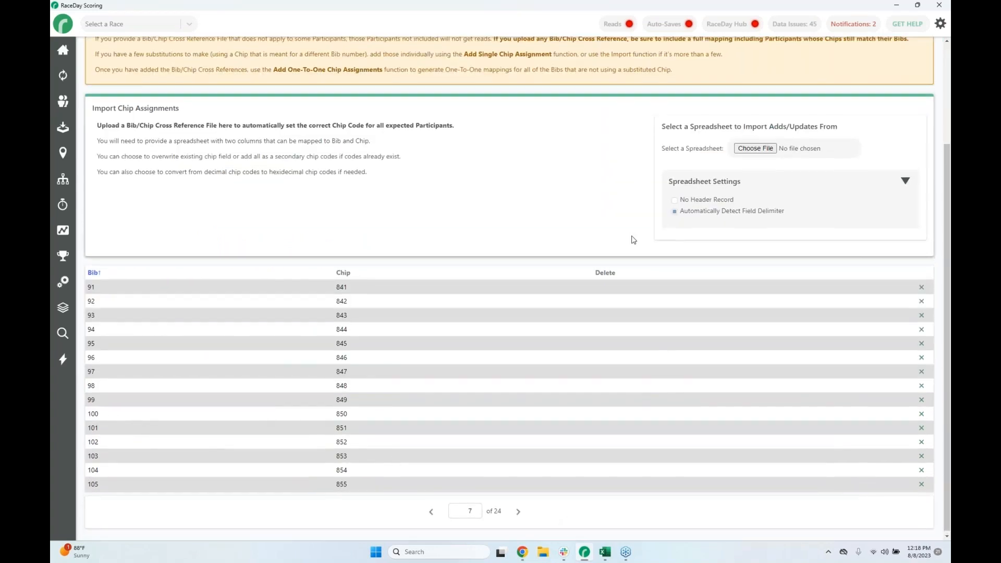
Add one-to-one chip assignments for the bib range 1 to 1000 and save the range
scroll(633, 237, up, 3)
click(619, 167)
click(514, 176)
click(400, 219)
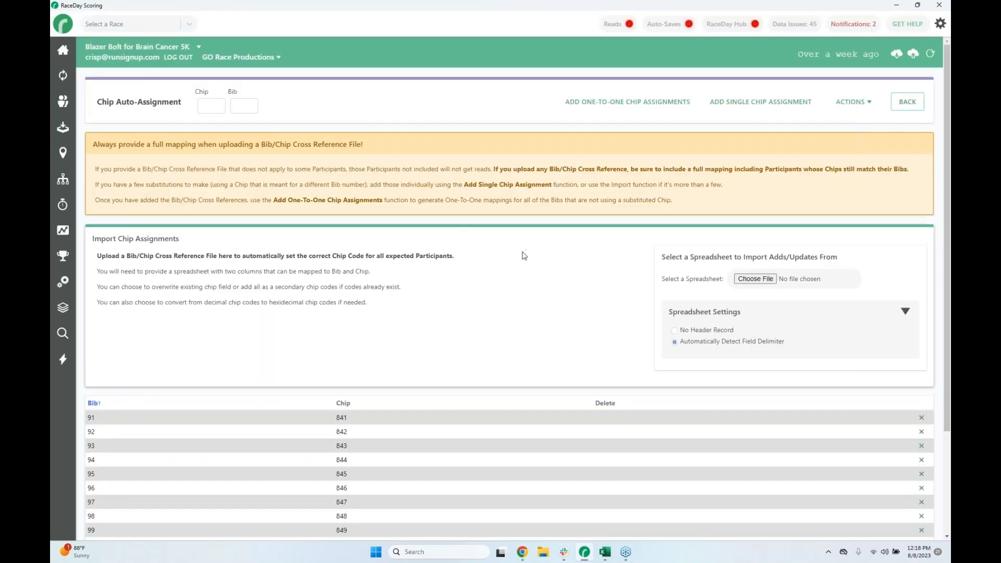
Go to page 30 of the chip assignments and examine the one-to-one bib and chip pairs
scroll(145, 416, down, 3)
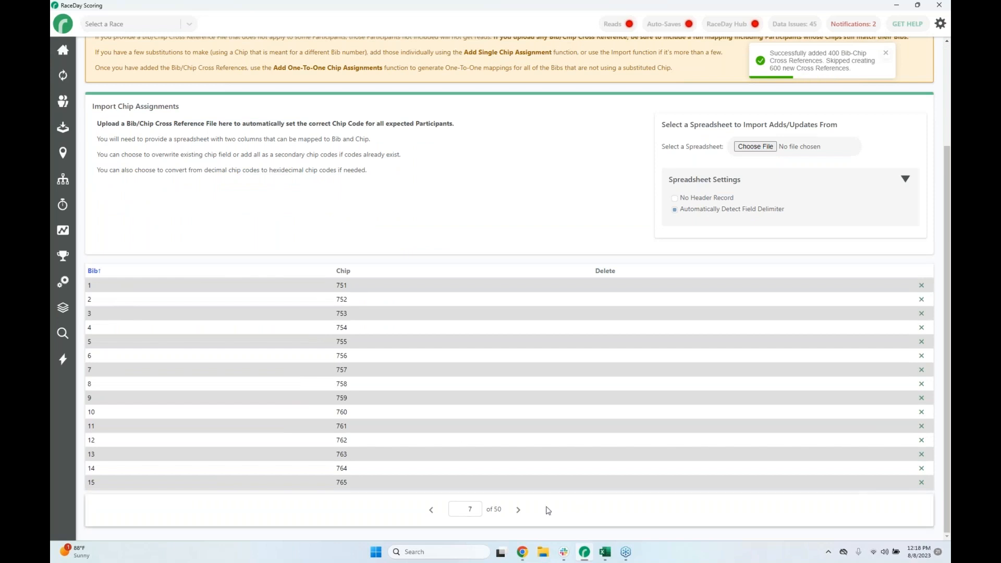
click(519, 509)
double_click(471, 510)
text(30)
key(Return)
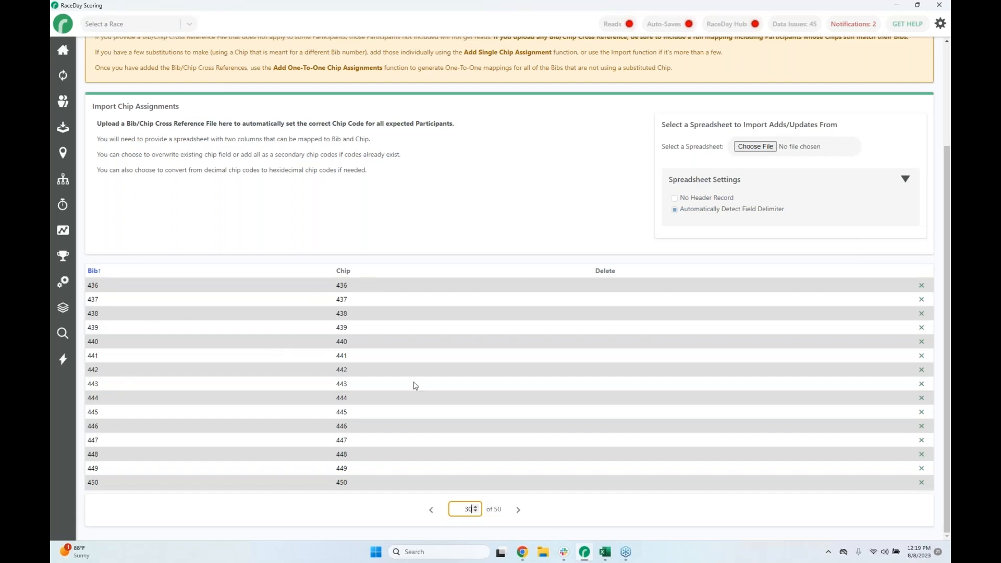
Return to the race management list and permanently delete the Blazer Bolt for Brain Cancer 5K race
scroll(131, 209, up, 5)
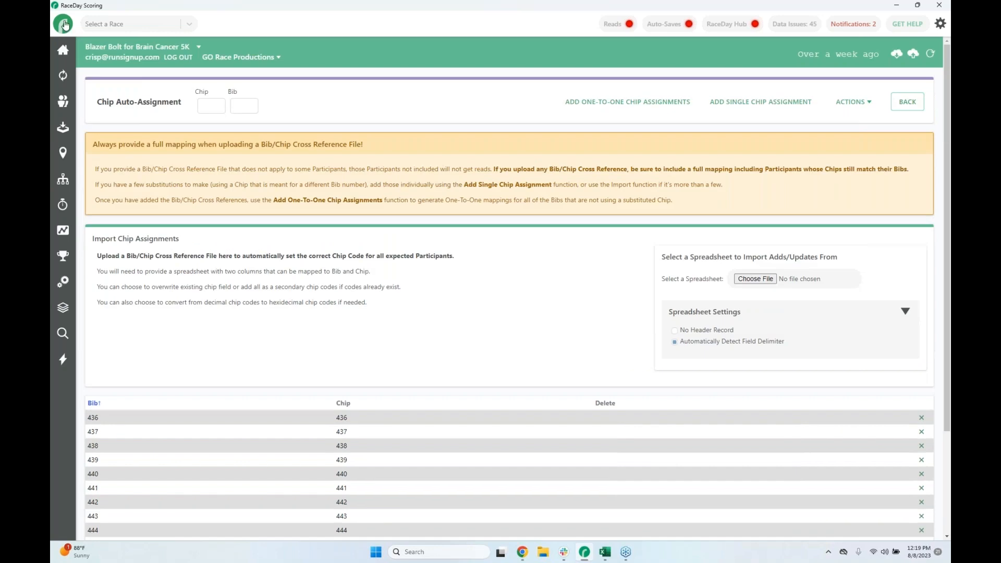
click(64, 27)
click(105, 81)
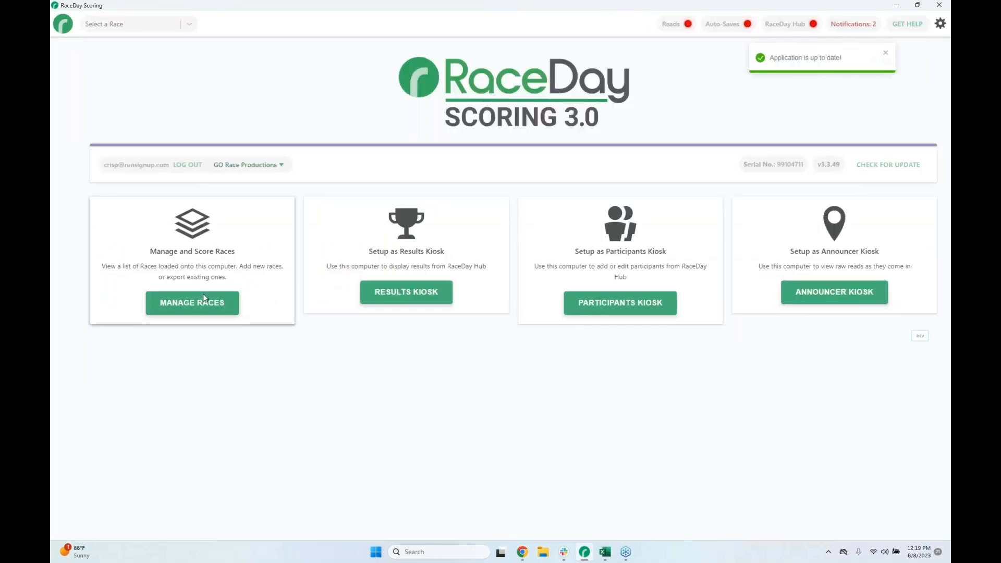
click(201, 299)
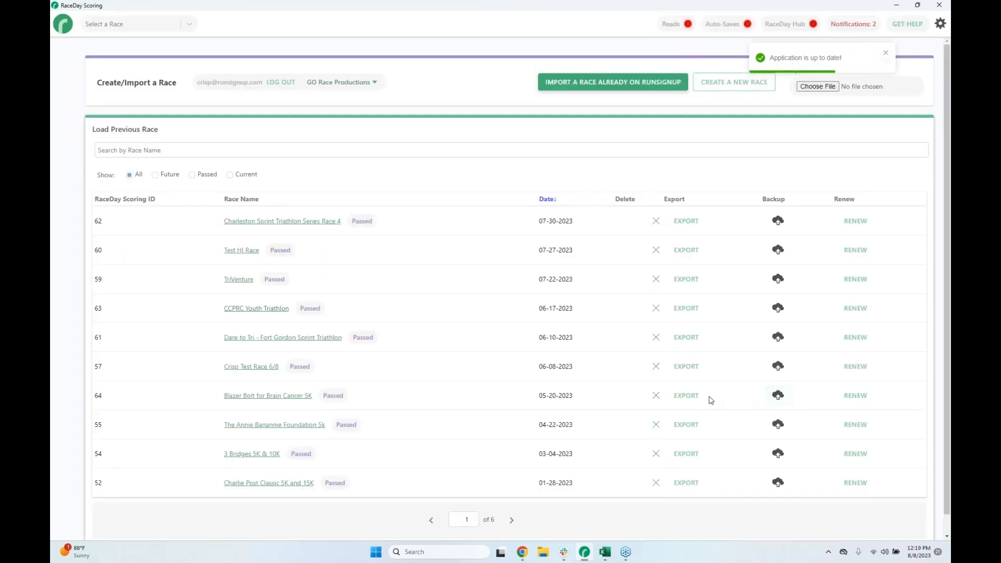
click(656, 395)
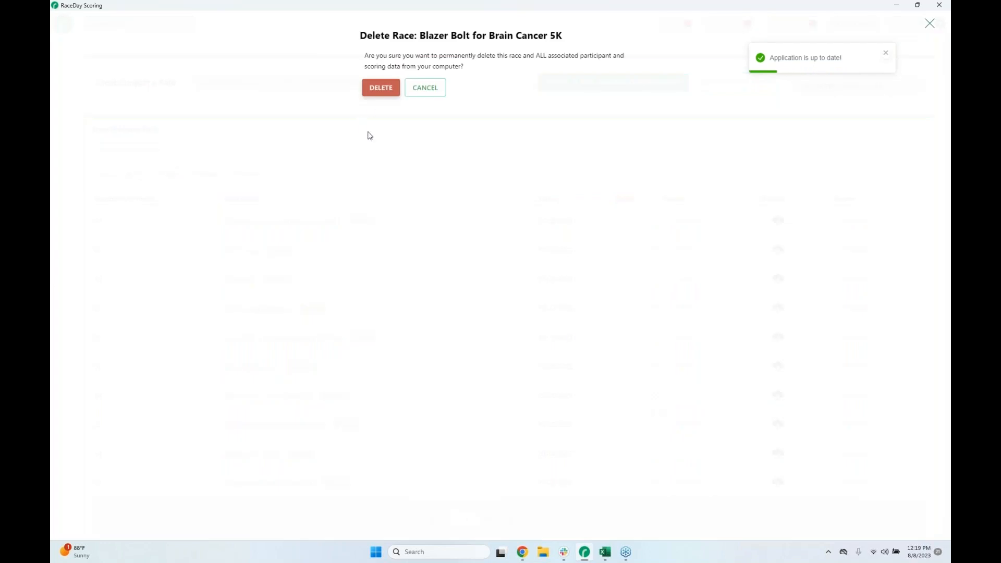
click(380, 87)
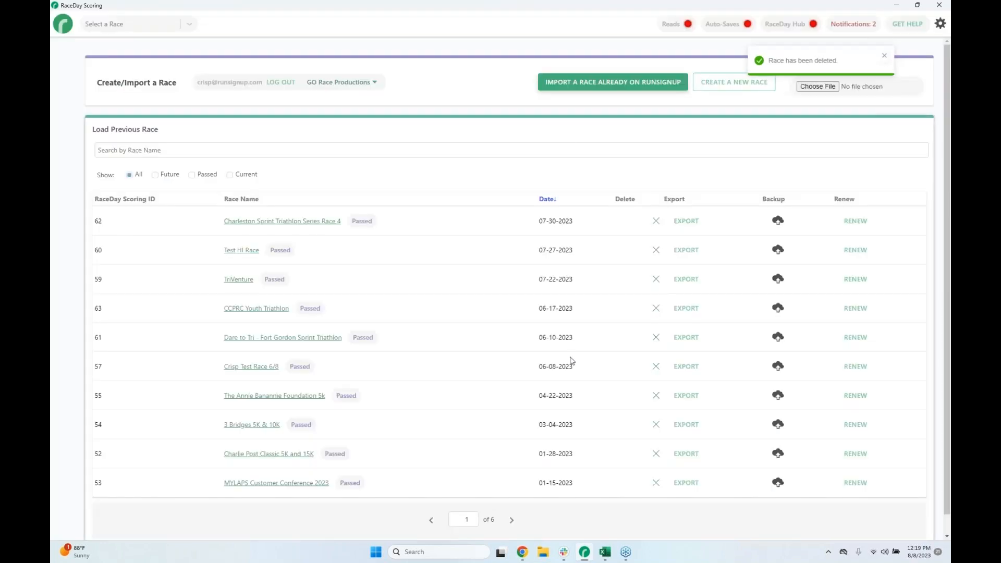
Switch to the Google Slides deck and go through slides 22 to 24 on setting corrals to gun times
click(896, 6)
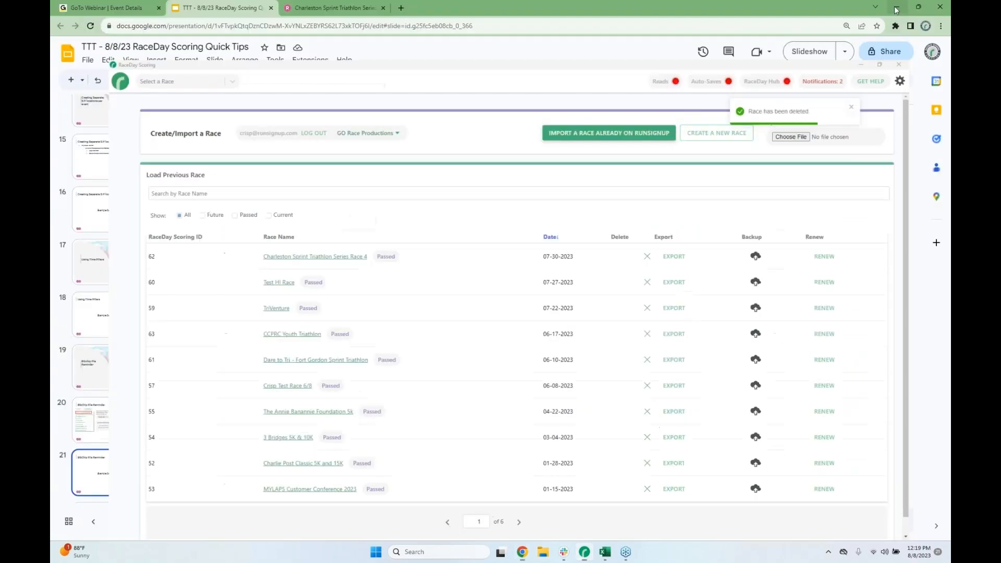
scroll(112, 386, down, 5)
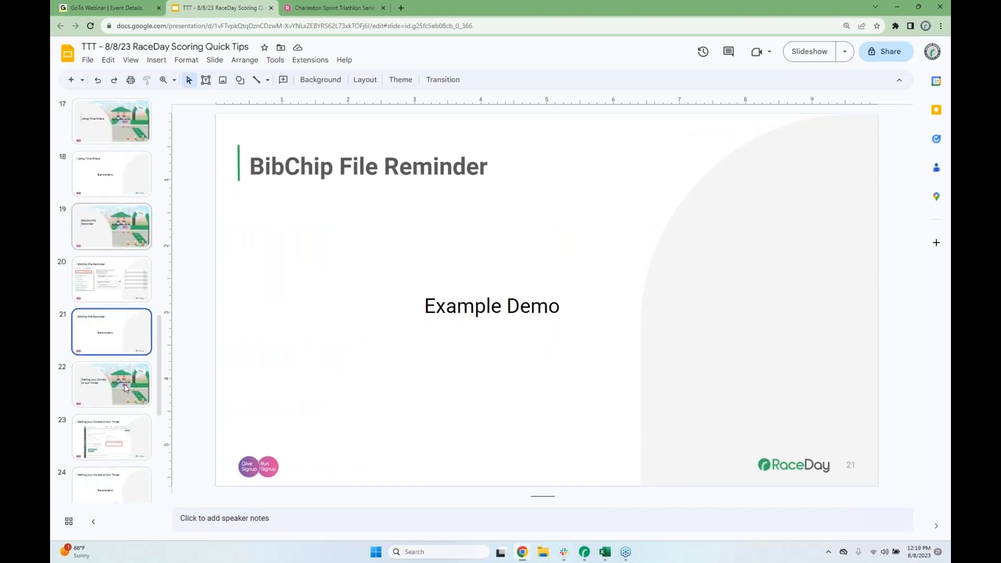
click(126, 387)
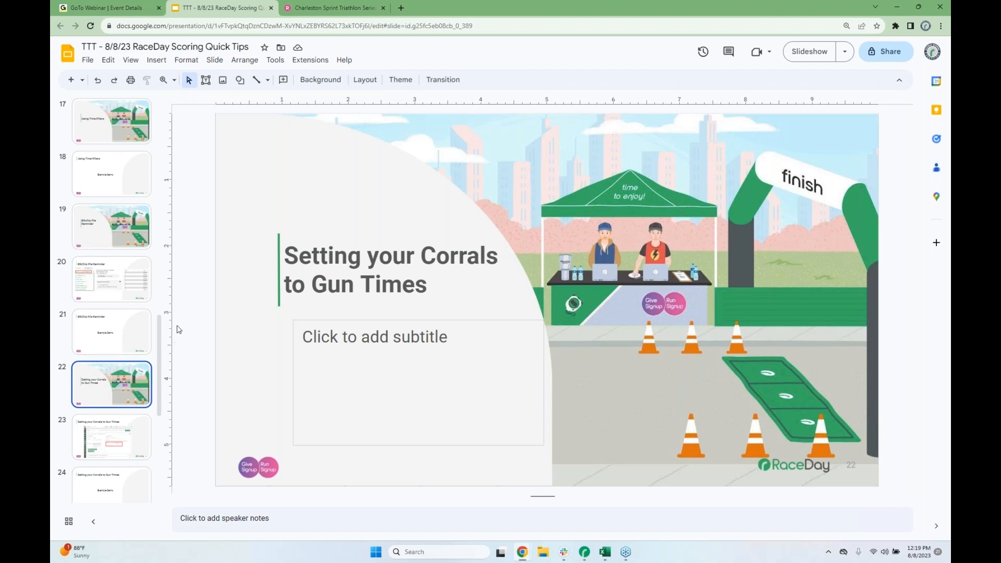
key(Down)
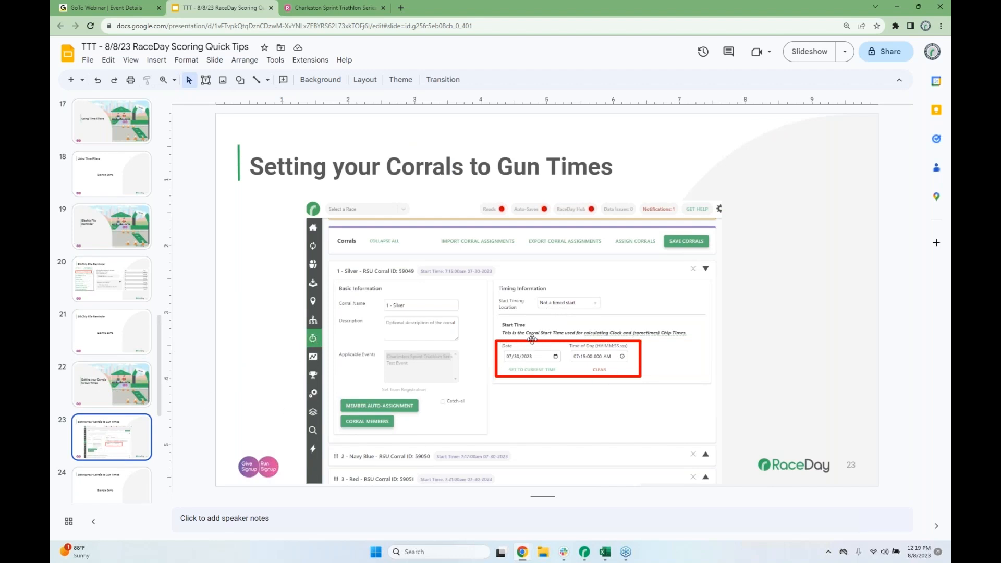
click(128, 487)
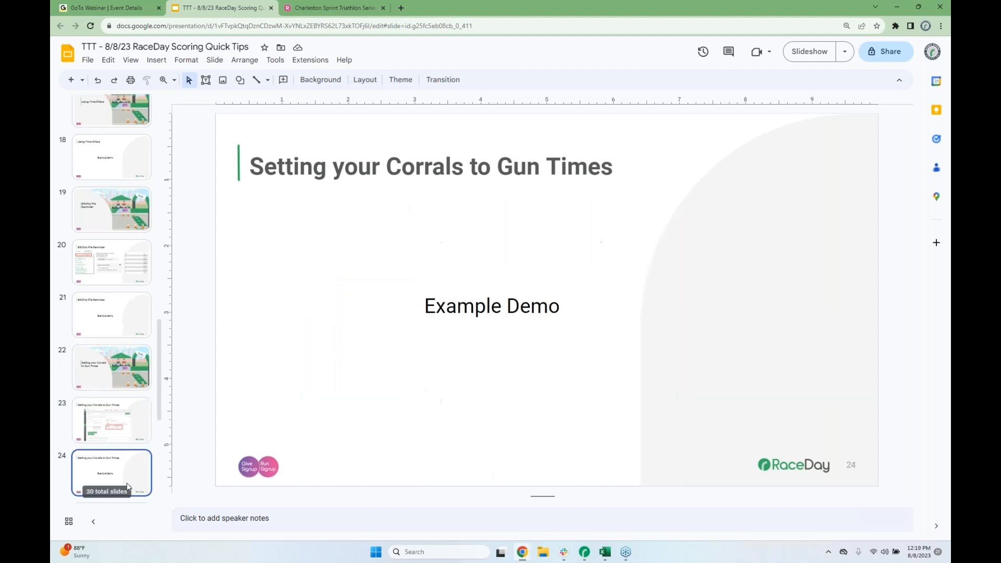
Switch to RaceDay Scoring, load Charleston Sprint Triathlon Series Race 4, and show its corrals
click(583, 555)
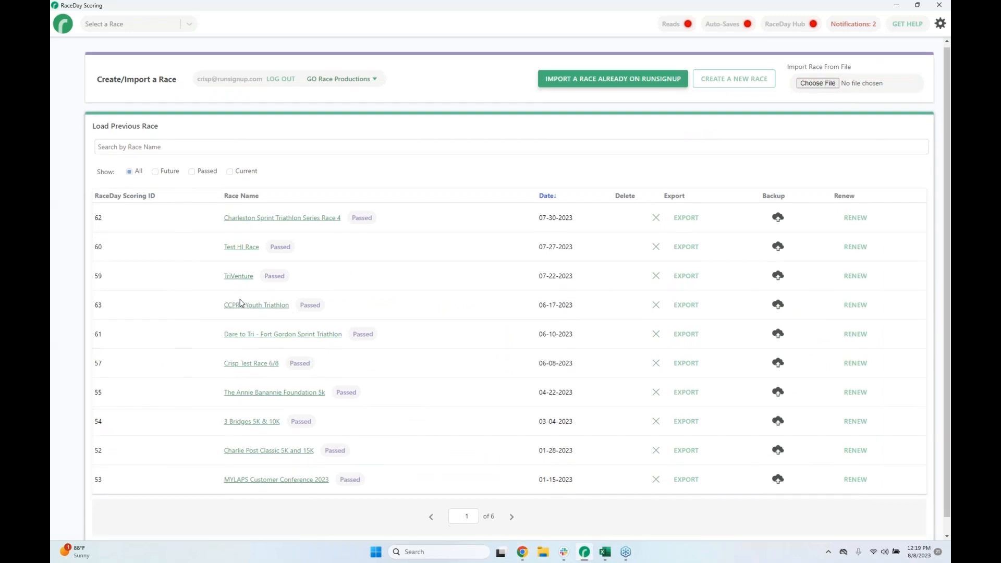
scroll(240, 303, down, 1)
click(258, 205)
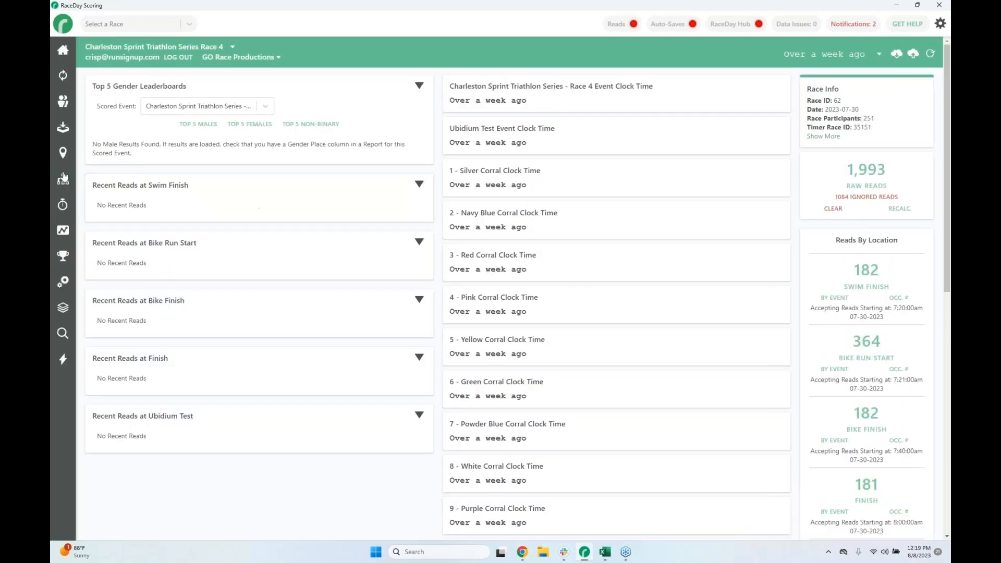
click(64, 207)
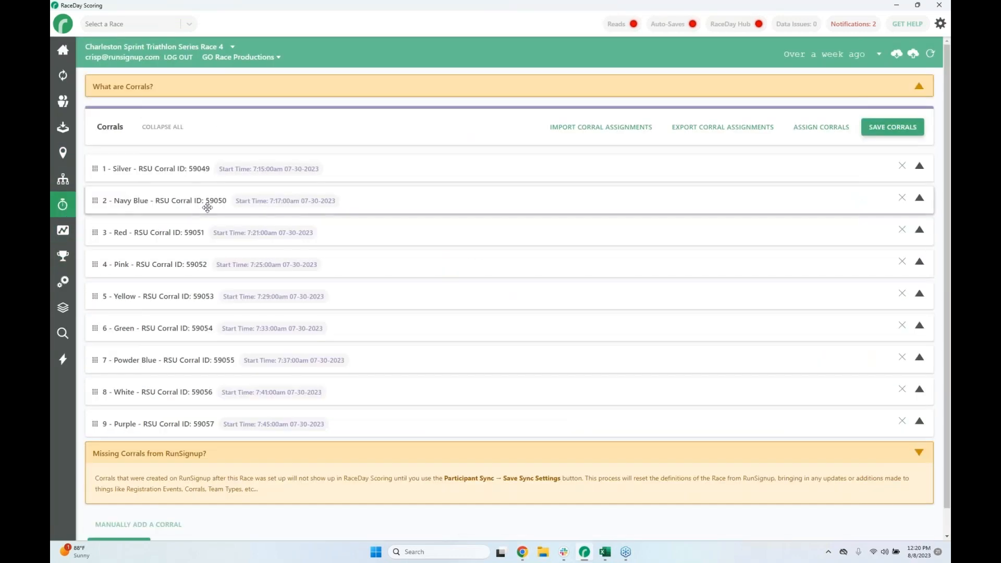
Expand the corrals from 1 - Silver through 6 - Green in order and examine each corral's start time settings
click(494, 166)
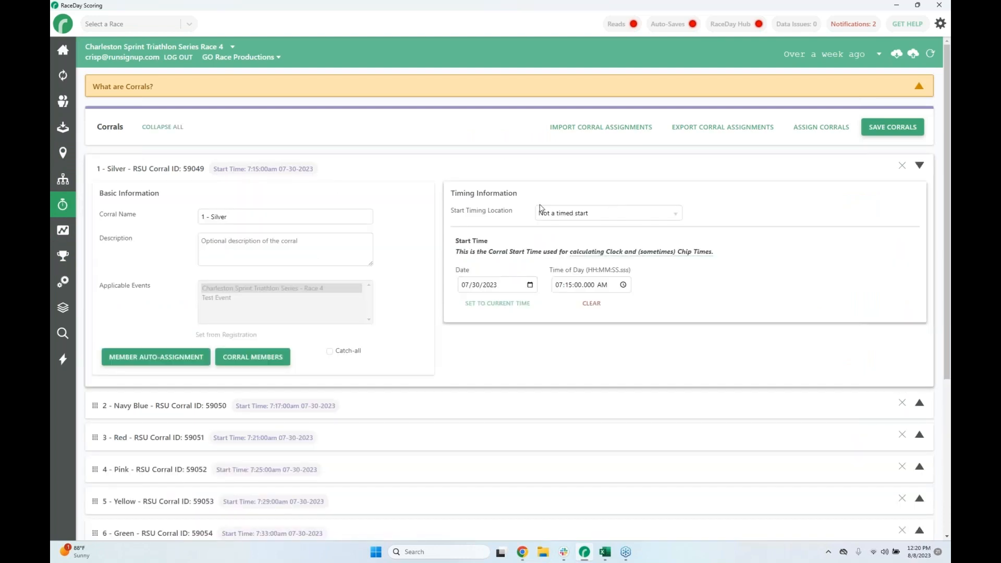
scroll(517, 342, down, 3)
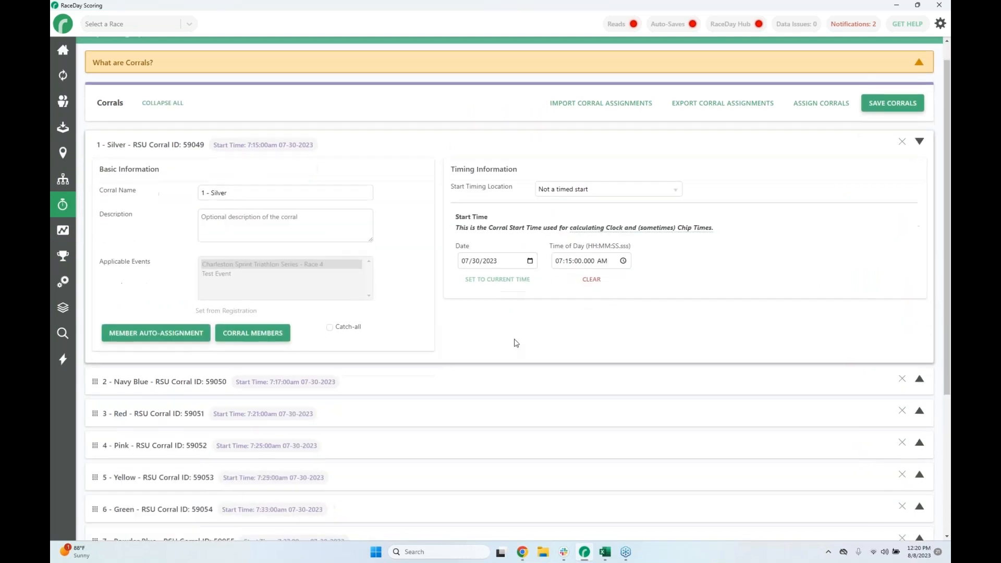
click(516, 266)
scroll(587, 284, down, 4)
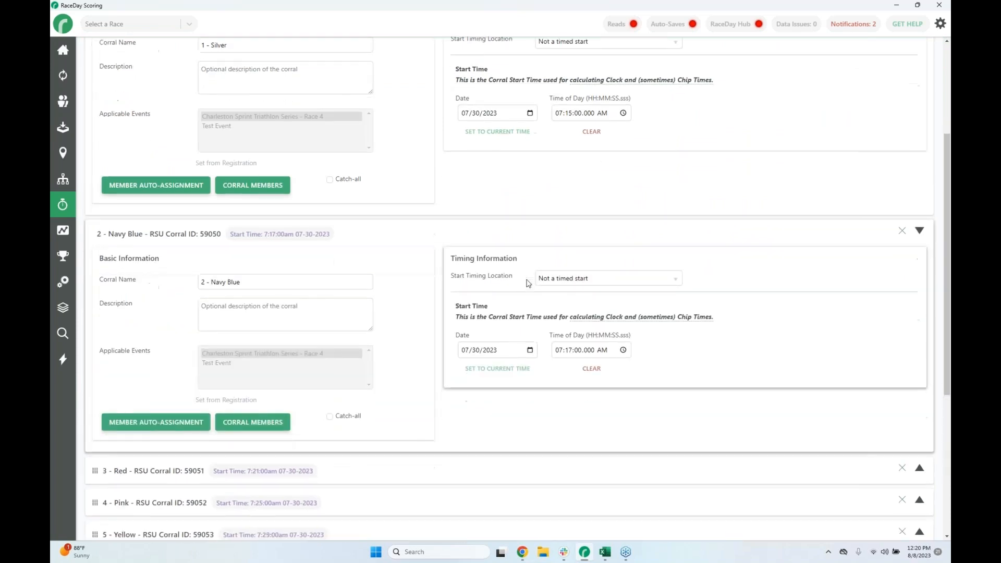
click(553, 316)
scroll(553, 320, down, 4)
click(553, 317)
scroll(553, 320, down, 4)
click(553, 317)
scroll(553, 320, down, 4)
click(553, 317)
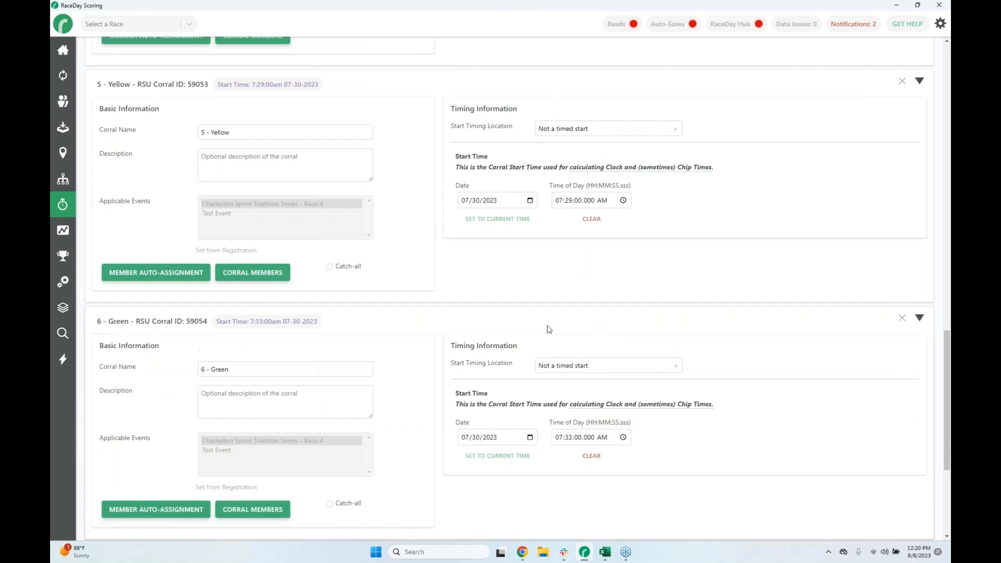
Open the start time setup from the race dashboard, include the 1 - Silver corral, and close it without starting anything
click(66, 61)
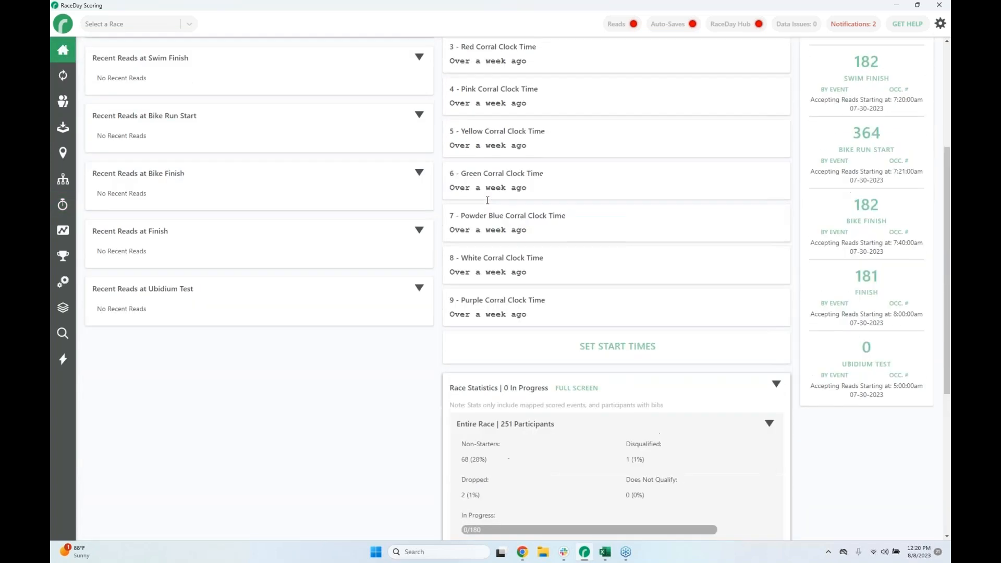
click(584, 446)
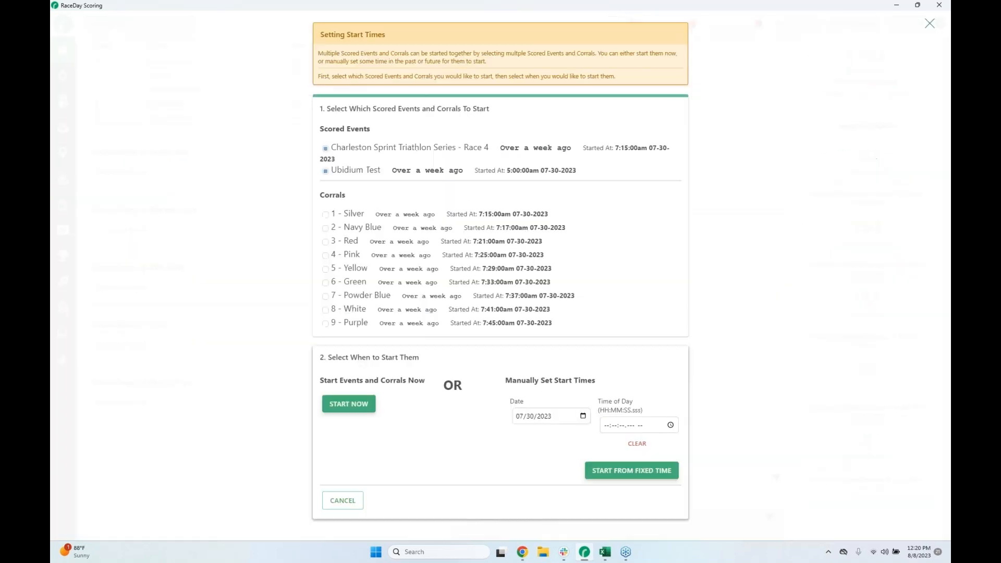
click(326, 215)
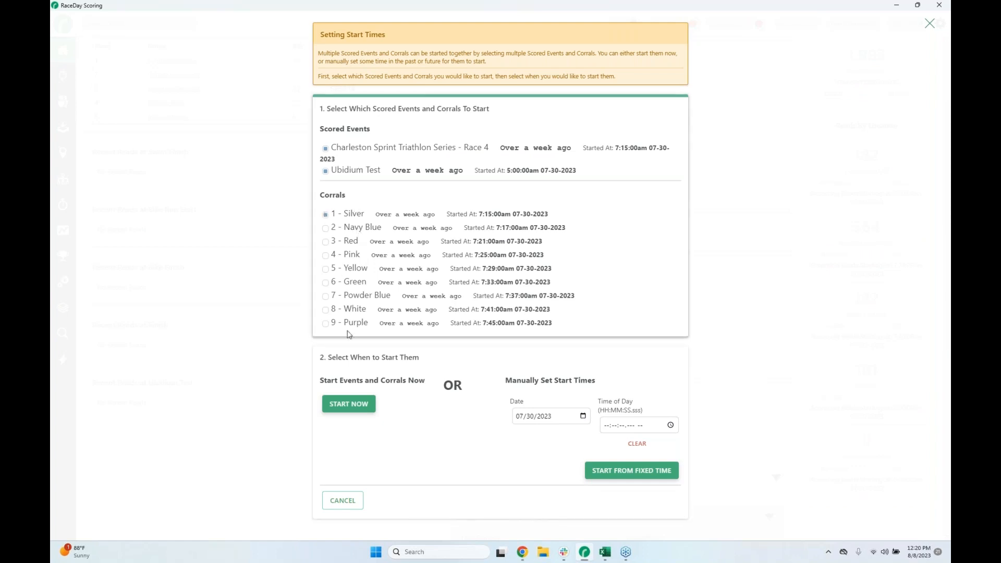
click(929, 25)
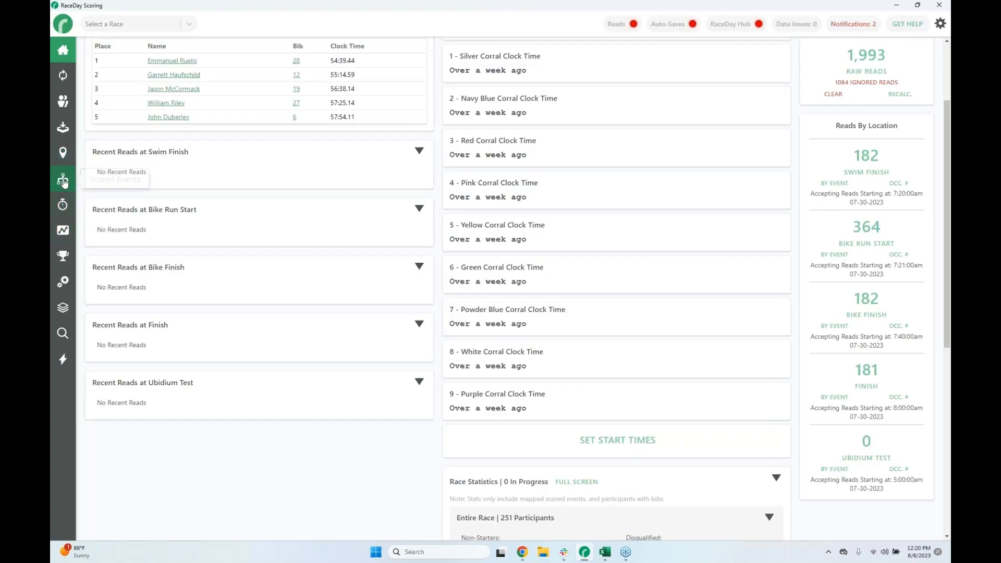
Return to the race's corrals and expand 1 - Silver to review its timing information
click(63, 207)
click(449, 137)
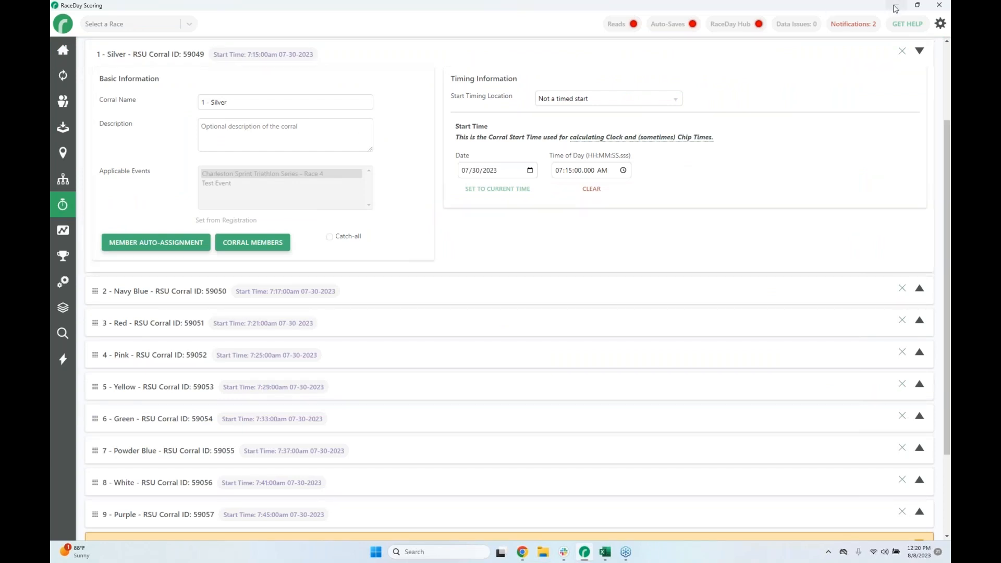
Switch to the Google Slides deck, show the Changing Reports Live slide, and go back to slide 24
mouse_move(523, 554)
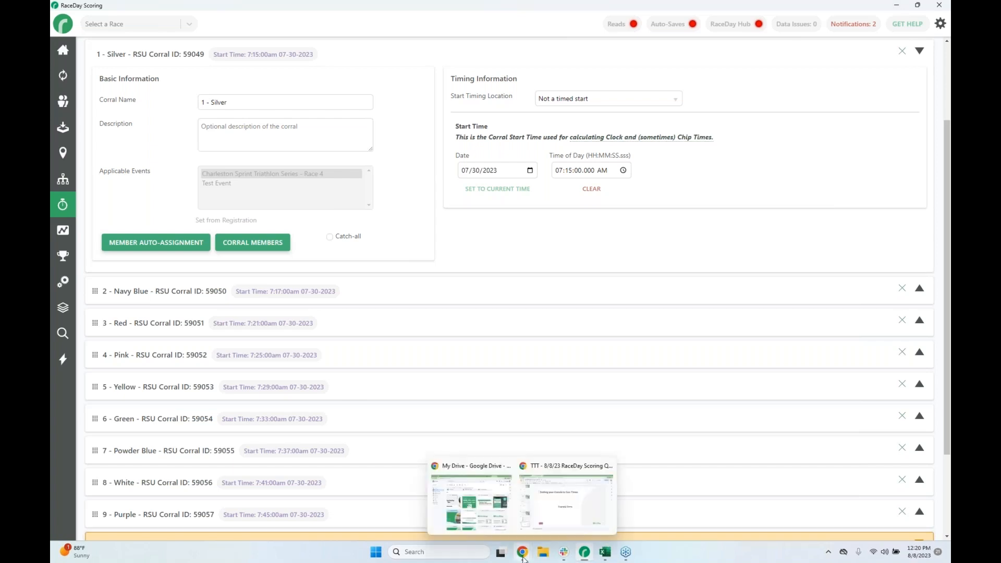
click(566, 504)
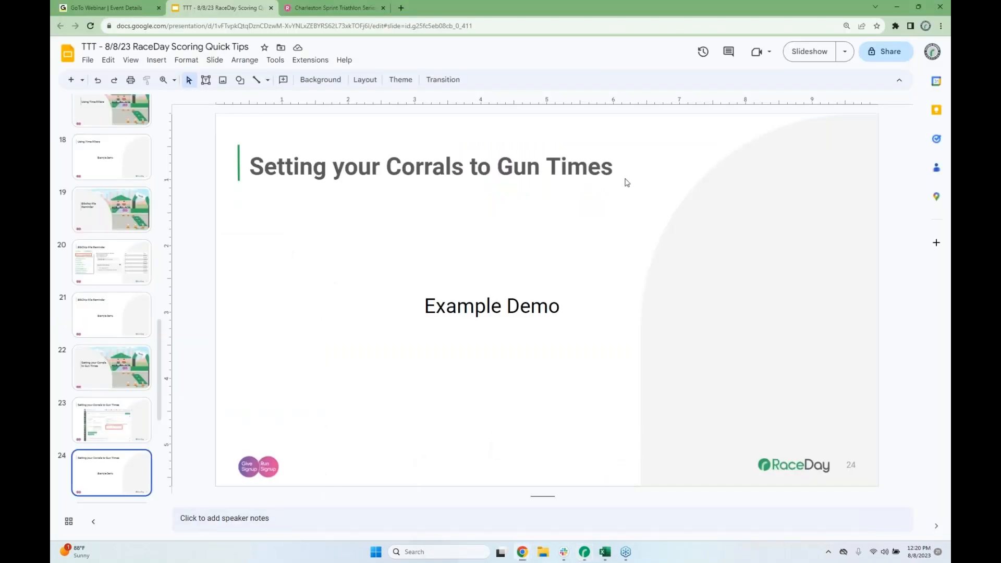
key(Down)
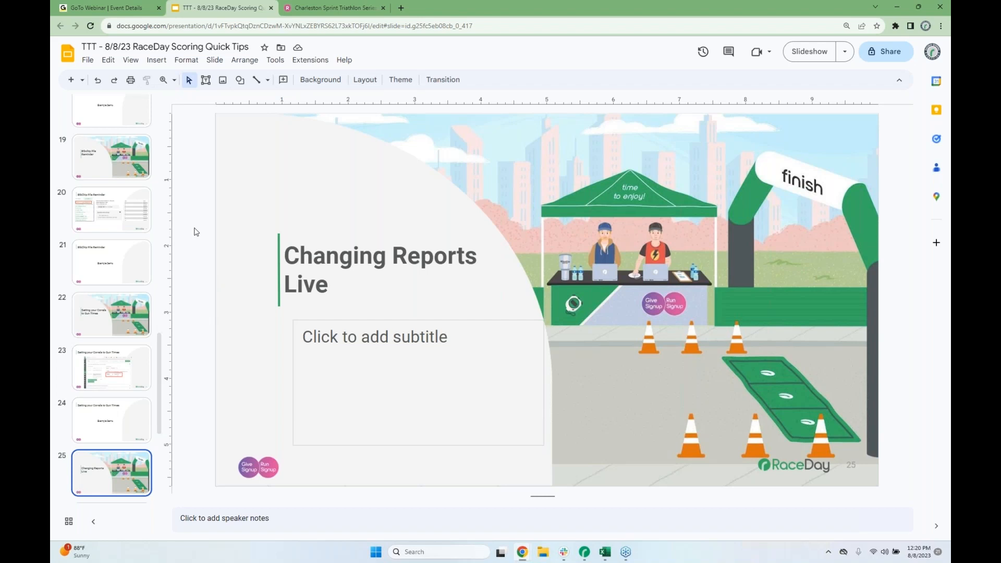
click(107, 406)
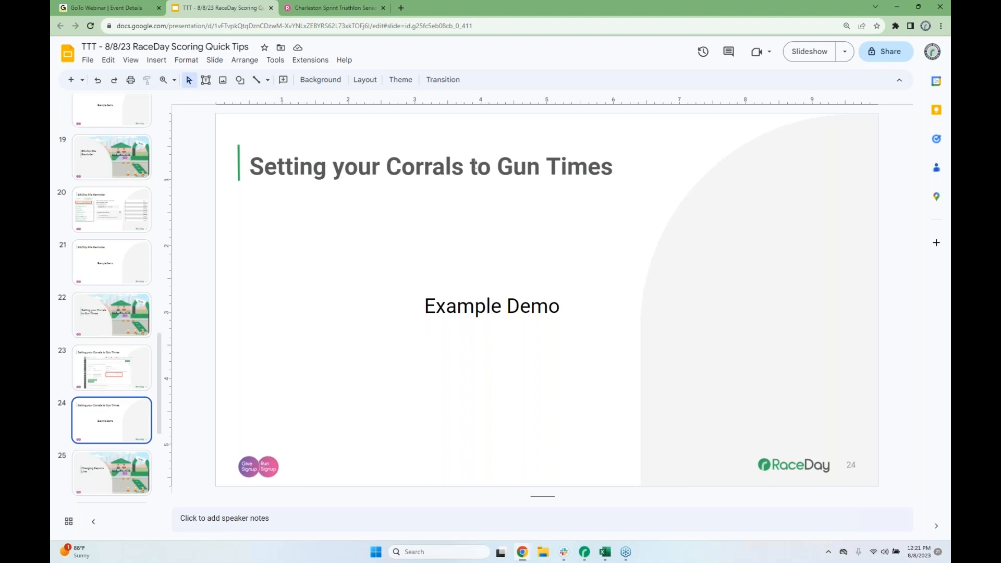
Switch to RaceDay Scoring, return to the race management list, and load the 3 Bridges 5K & 10K race
click(586, 553)
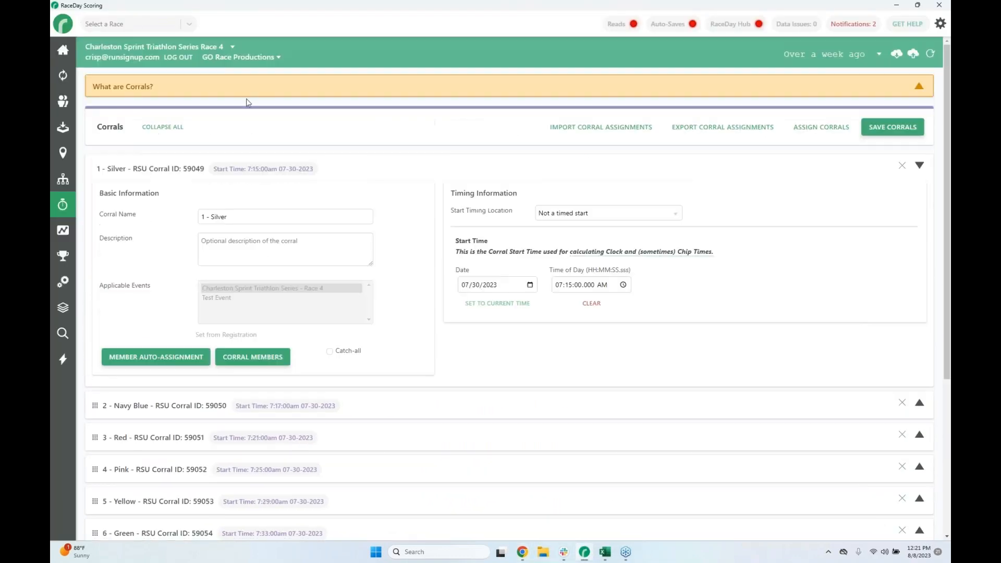
click(594, 554)
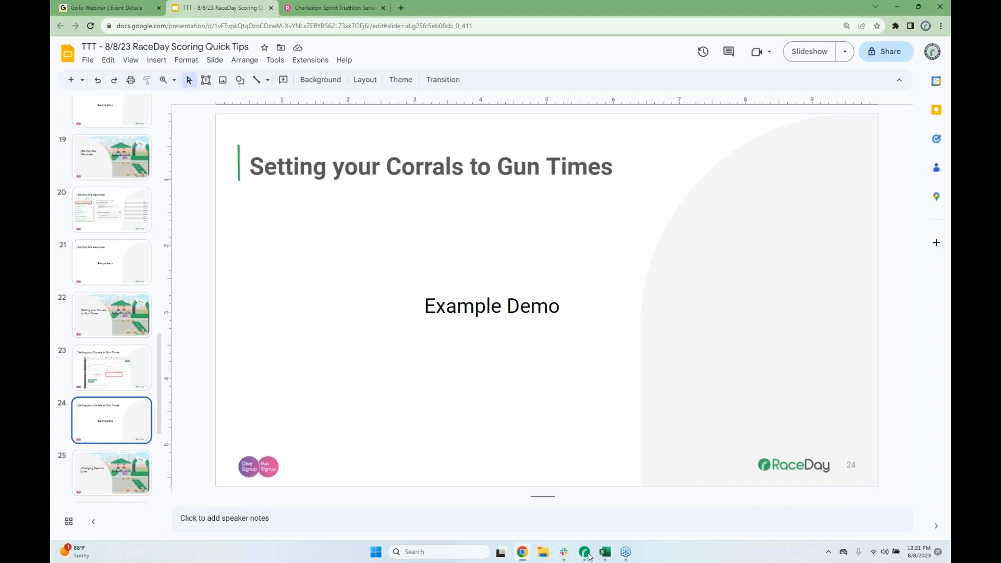
click(586, 554)
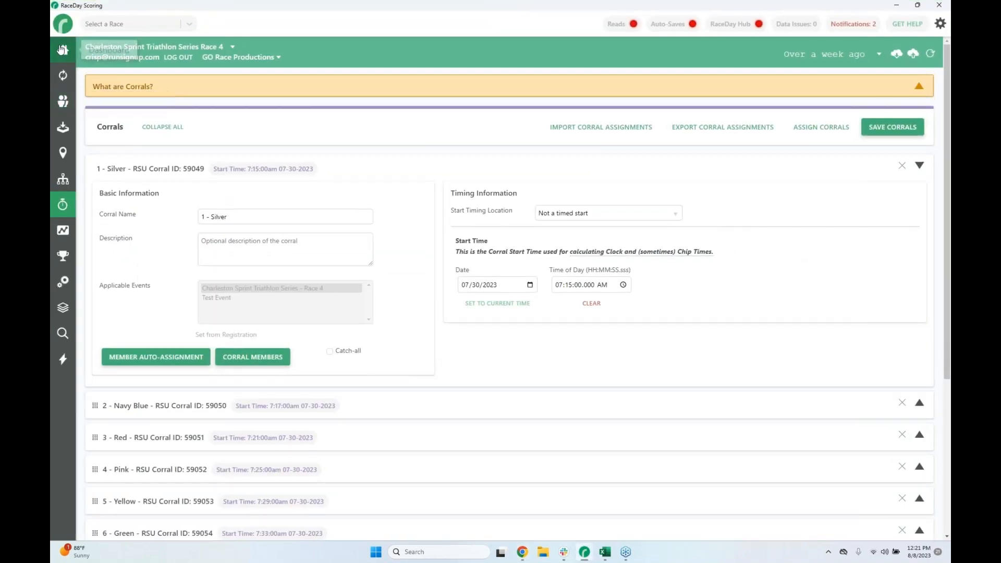
click(61, 25)
click(105, 82)
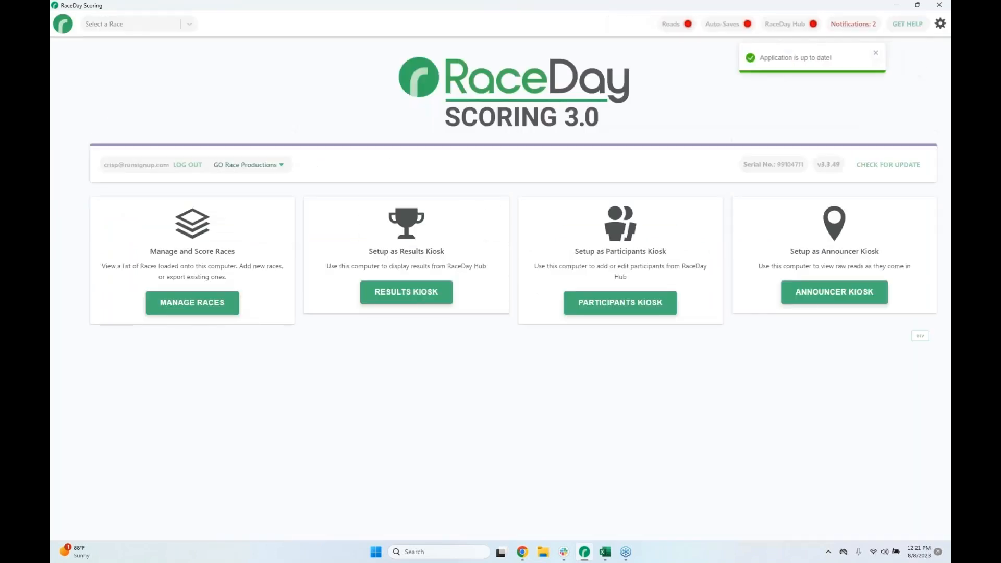
click(206, 309)
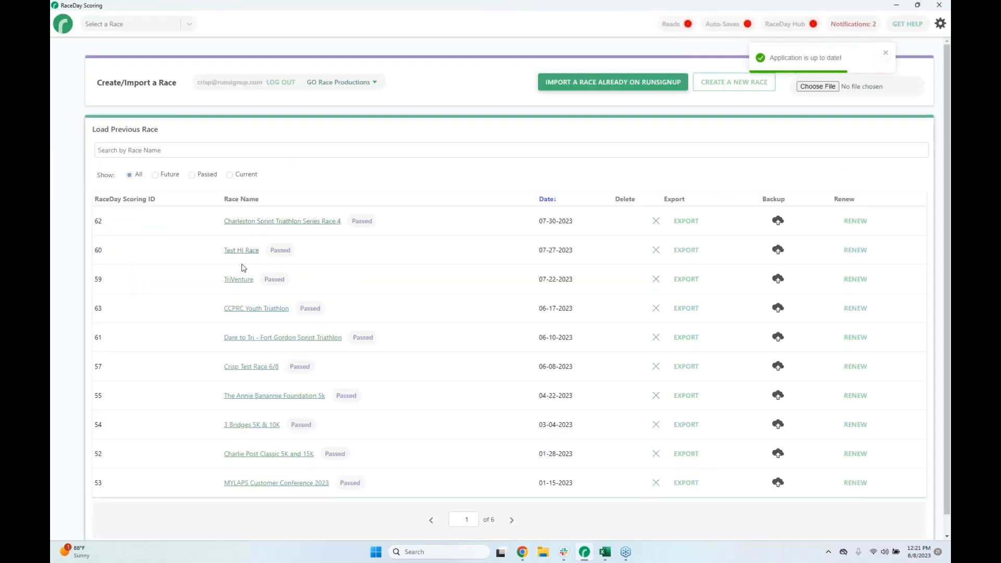
click(255, 425)
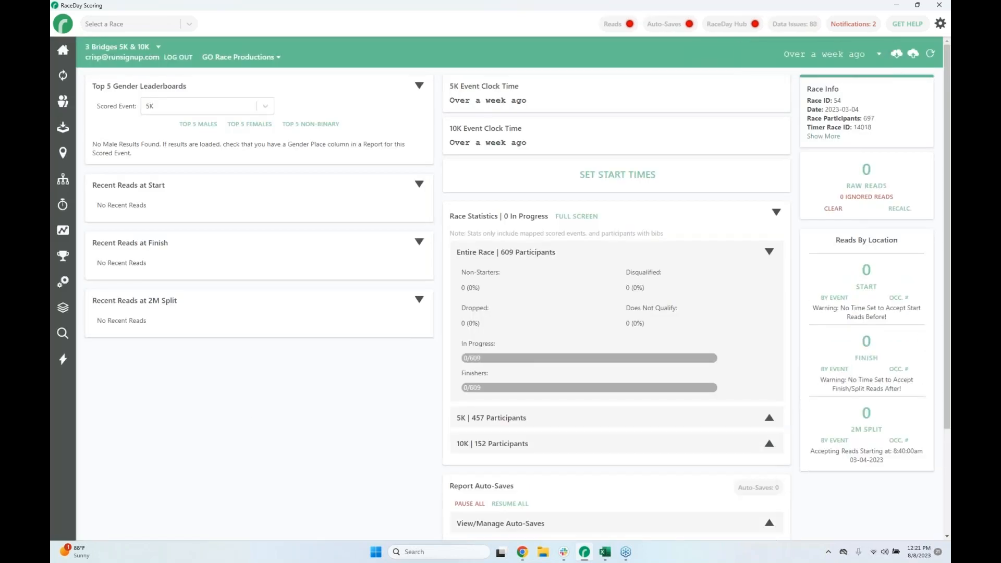
Go back to the race management list and load the Kiawah Island Marathon from its second page
click(58, 23)
click(192, 302)
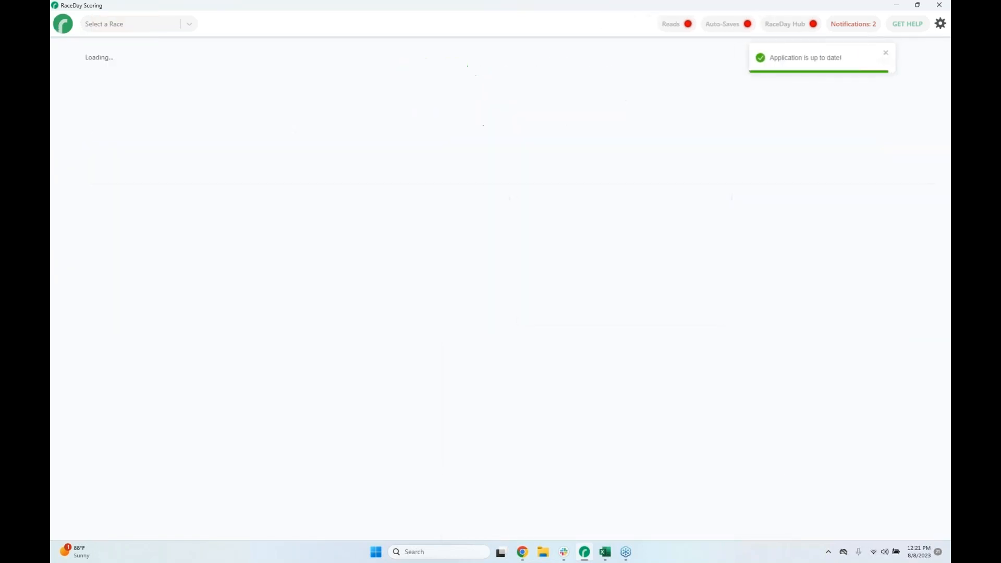
click(514, 521)
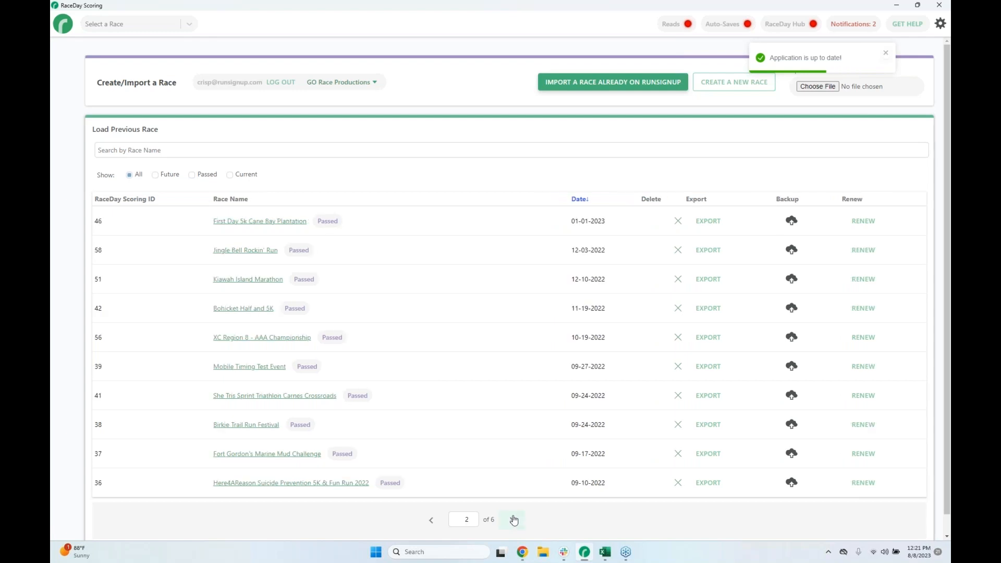
click(247, 280)
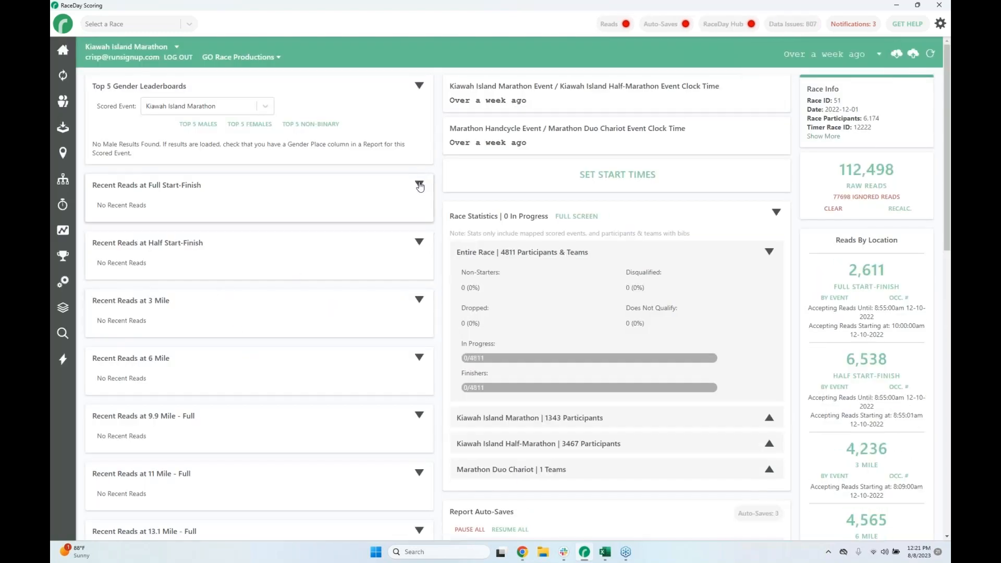
Open the settings of the Full Start-Finish timing location and review its start, finish and split read settings
click(61, 311)
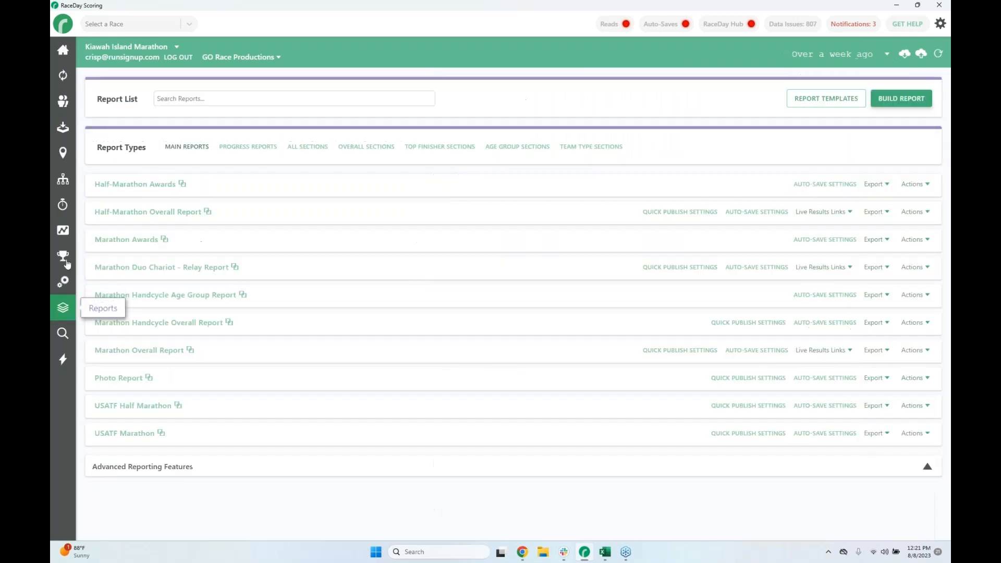
click(63, 103)
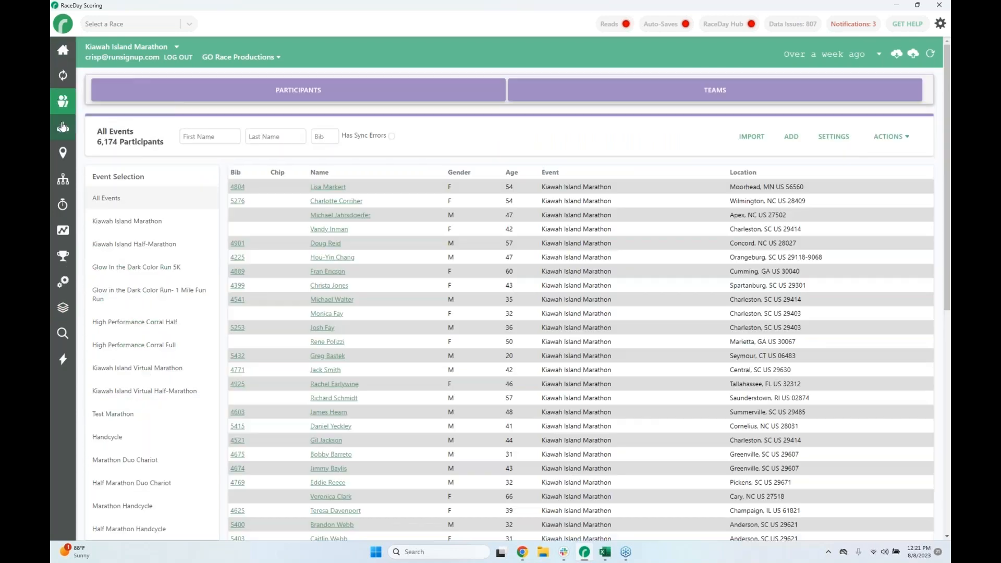
click(64, 153)
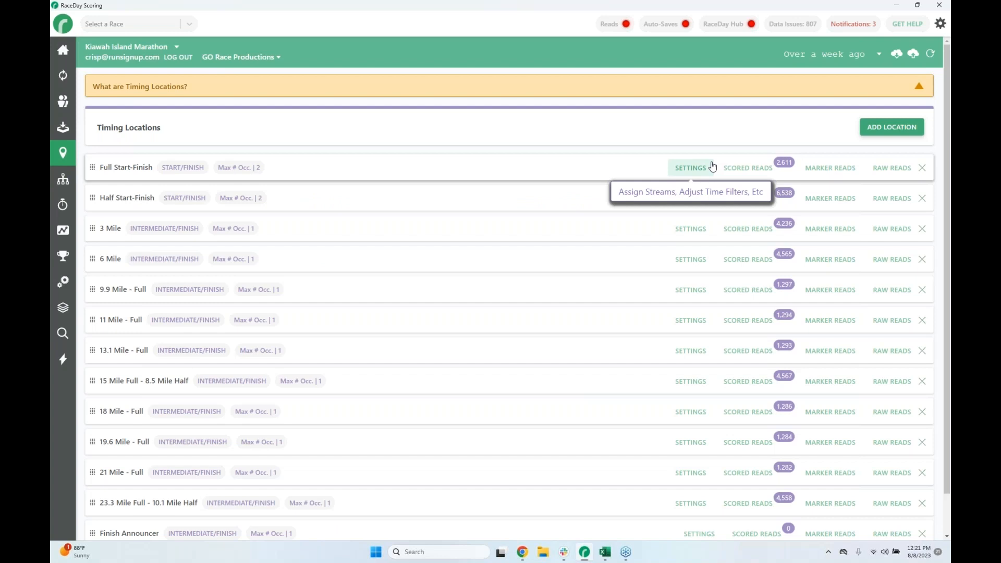
click(692, 168)
scroll(598, 308, down, 1)
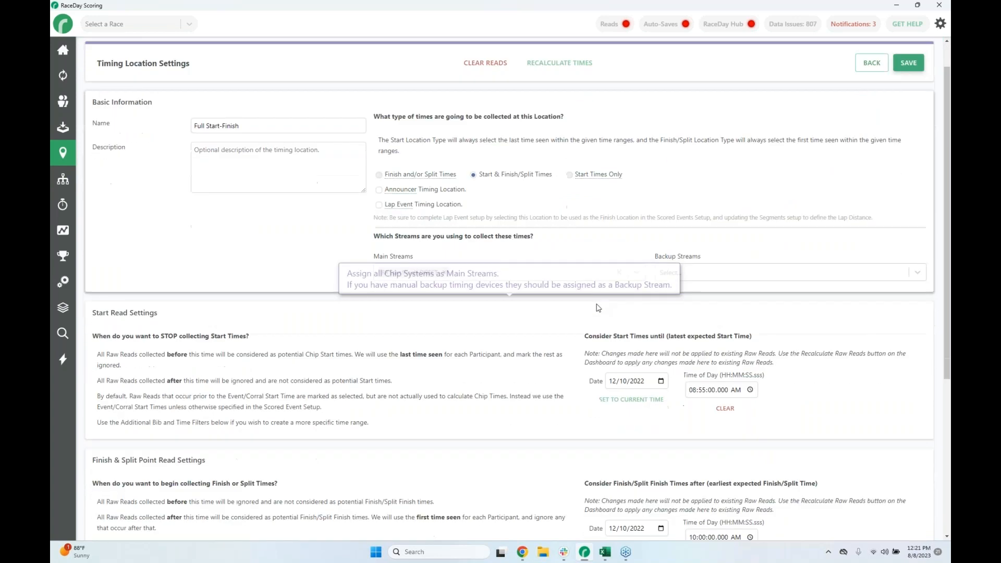
scroll(599, 308, down, 5)
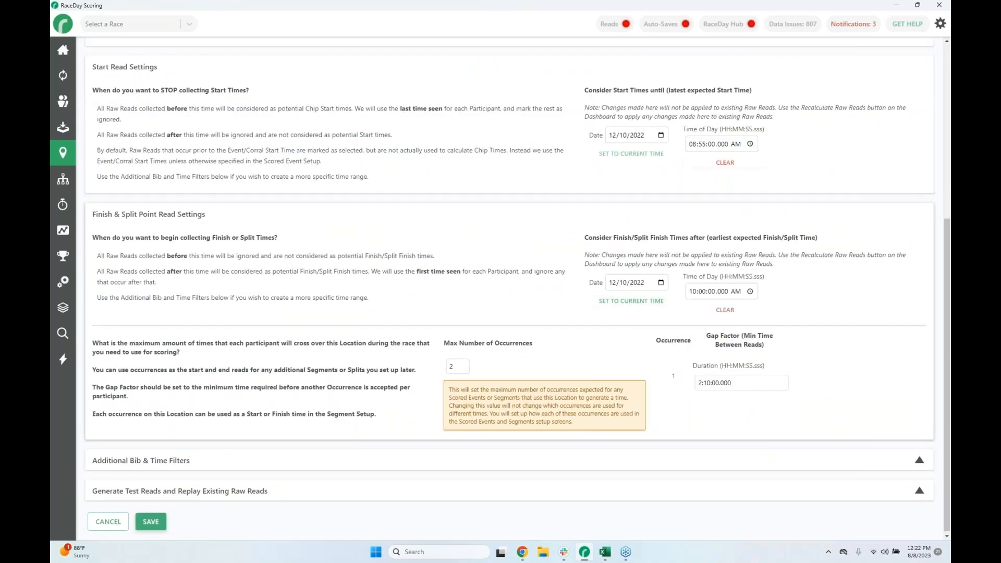
Expand the location's Additional Bib & Time Filters and review the accepted time range together with the occurrence and gap factor settings
click(740, 461)
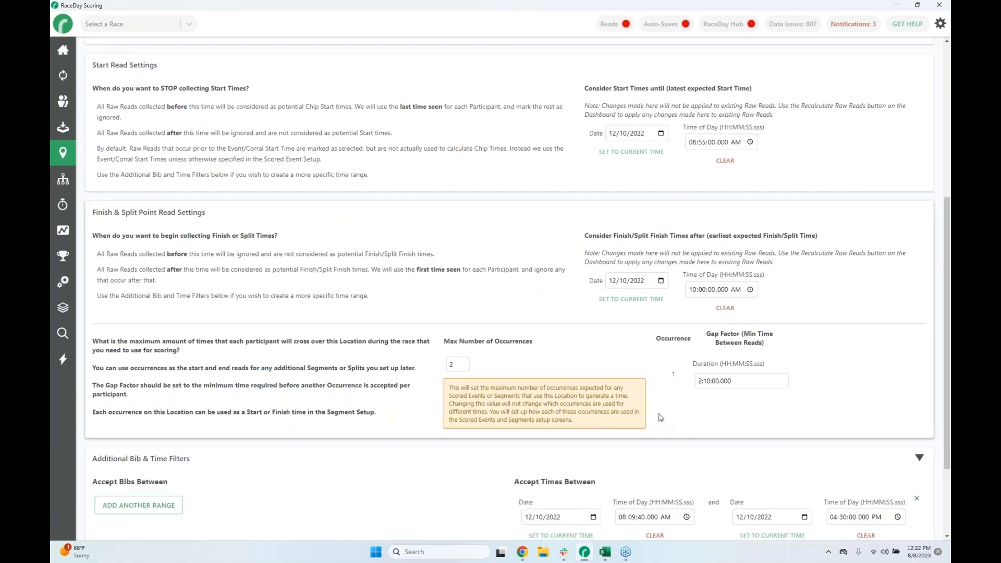
scroll(661, 417, down, 2)
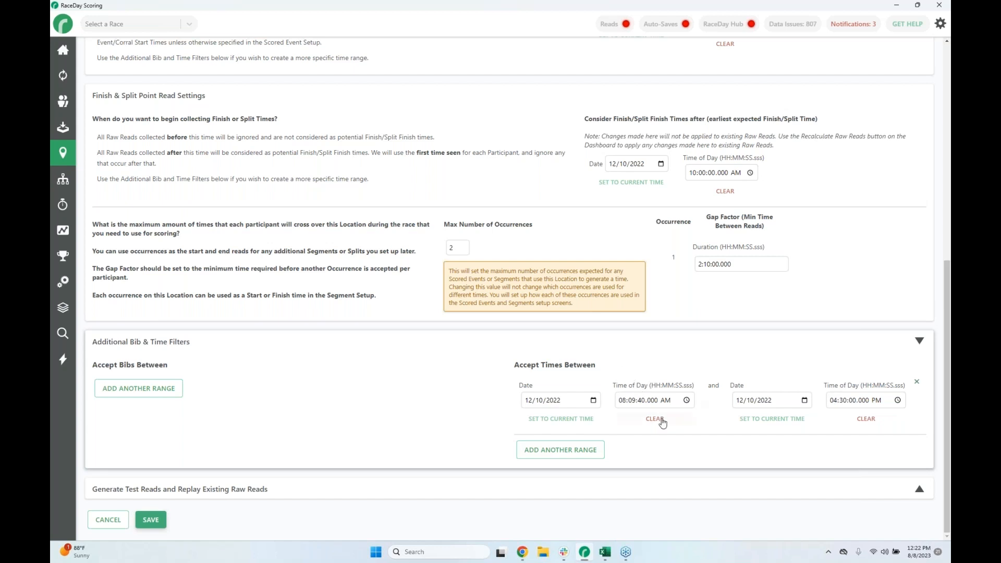
scroll(660, 443, up, 8)
scroll(670, 377, down, 8)
scroll(650, 396, up, 1)
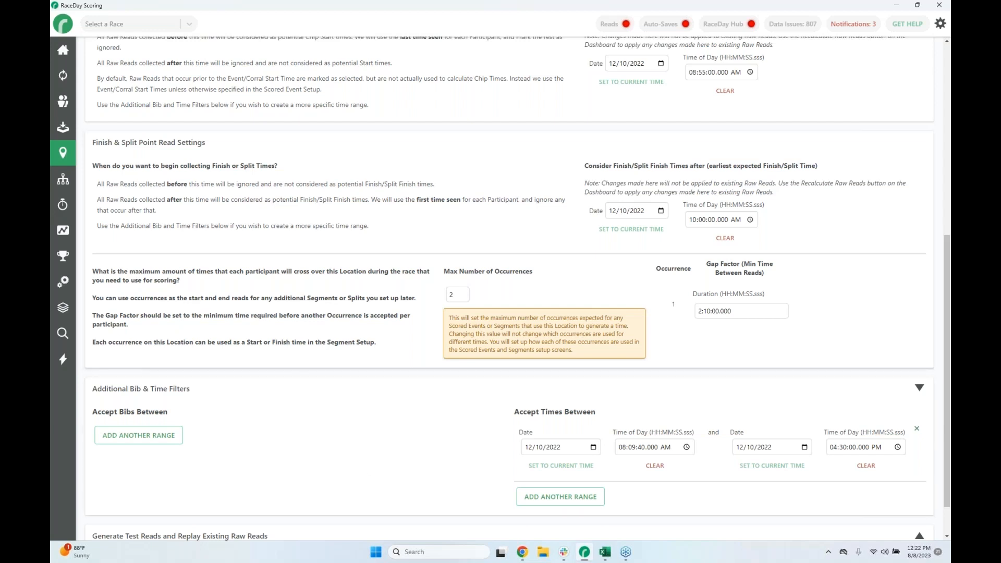
Start a new participant data check report named "Wrong event start"
click(63, 360)
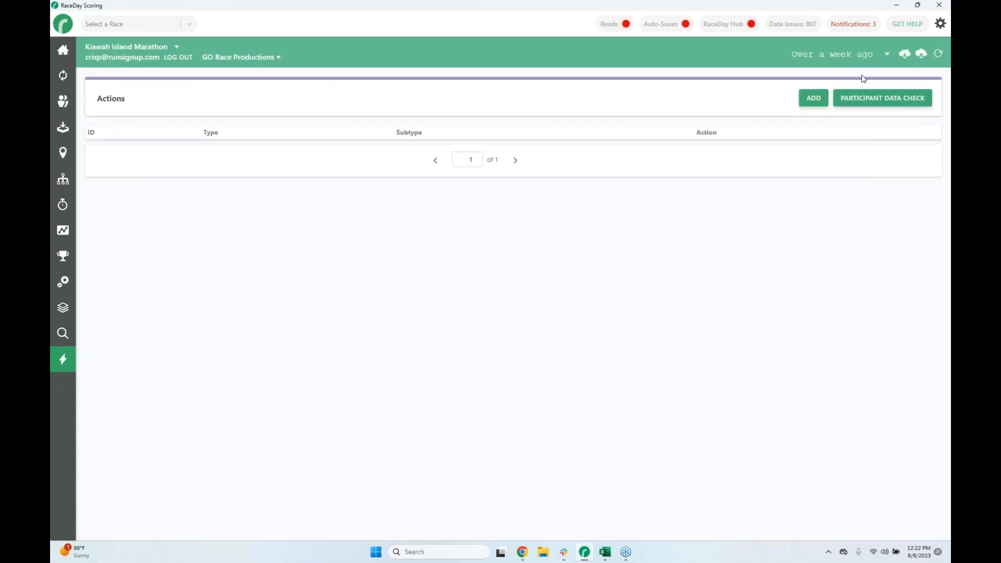
click(866, 98)
click(856, 102)
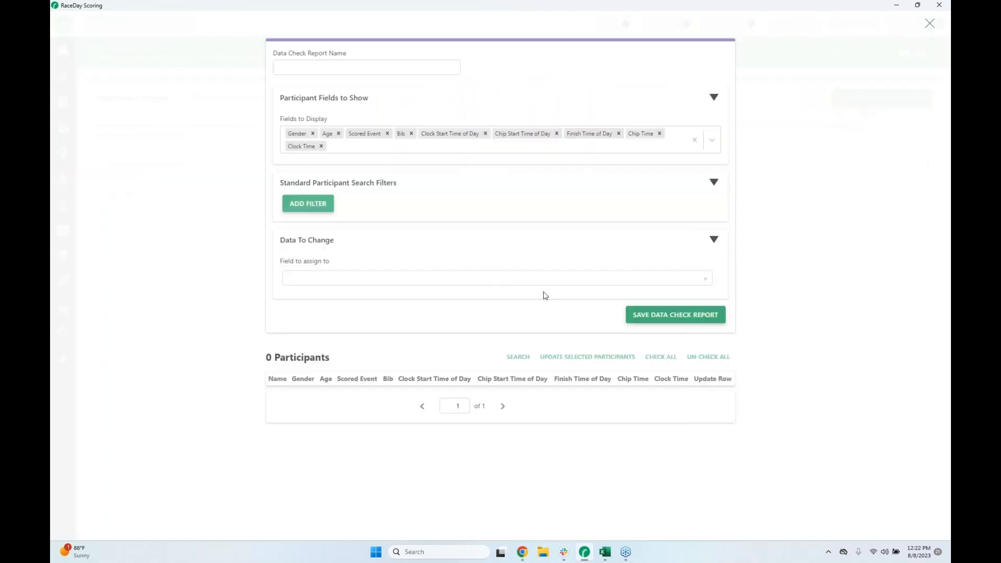
click(293, 66)
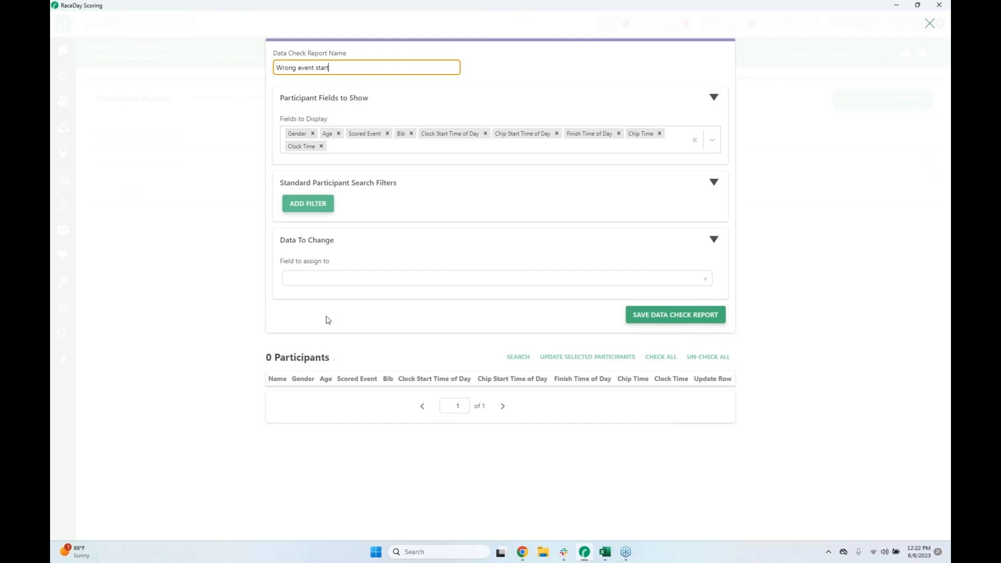
Add a participant search filter on the Half Start-Finish Occurrence 1 Time of Day field
click(312, 204)
click(341, 215)
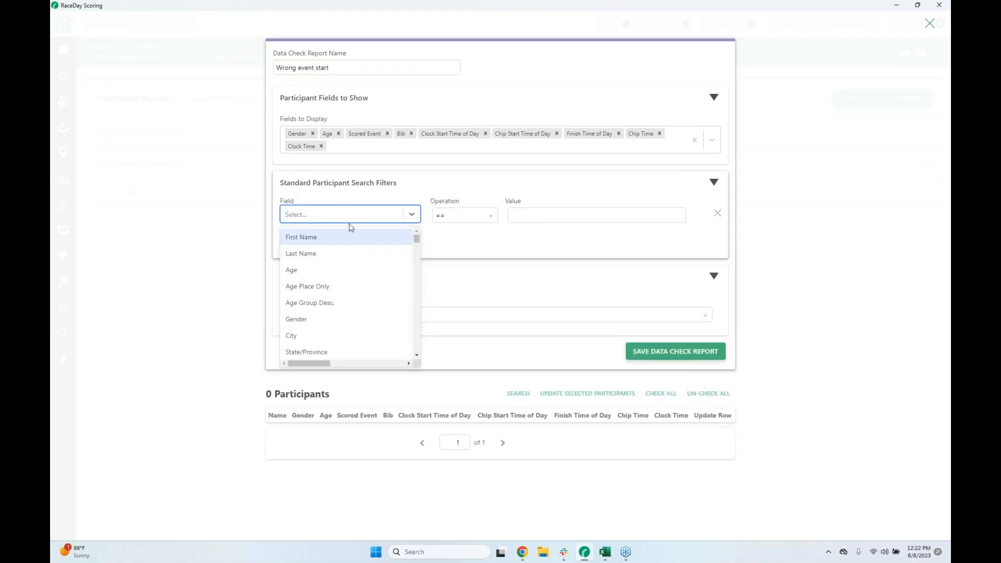
scroll(370, 277, down, 10)
scroll(372, 311, down, 3)
scroll(419, 311, down, 5)
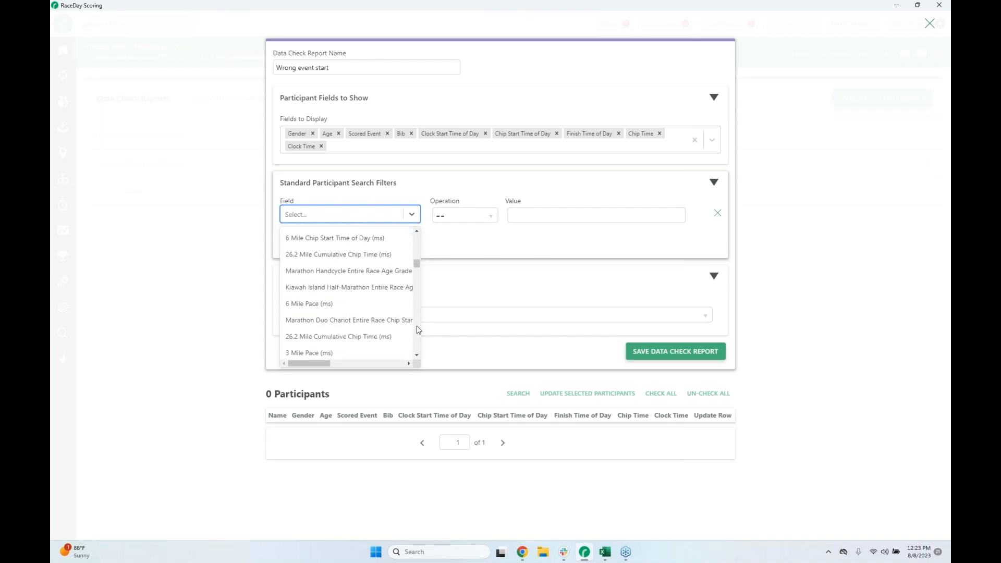
scroll(362, 306, down, 3)
scroll(357, 311, down, 4)
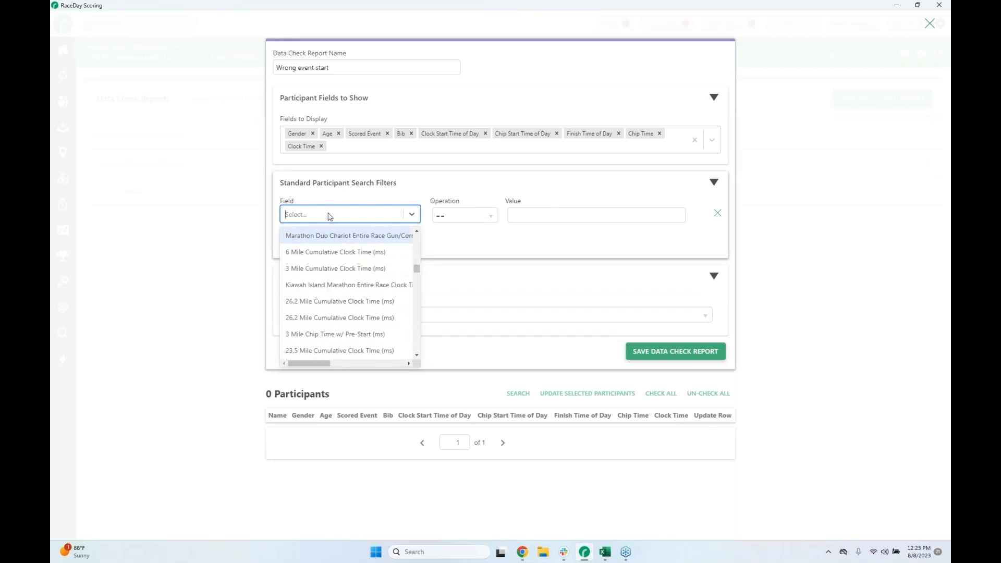
text(start-fi)
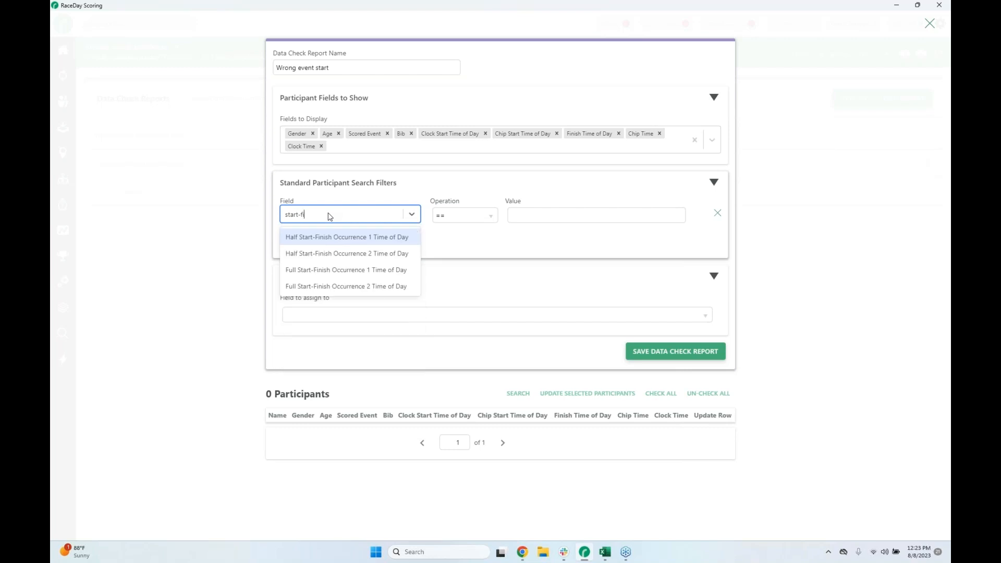
click(357, 238)
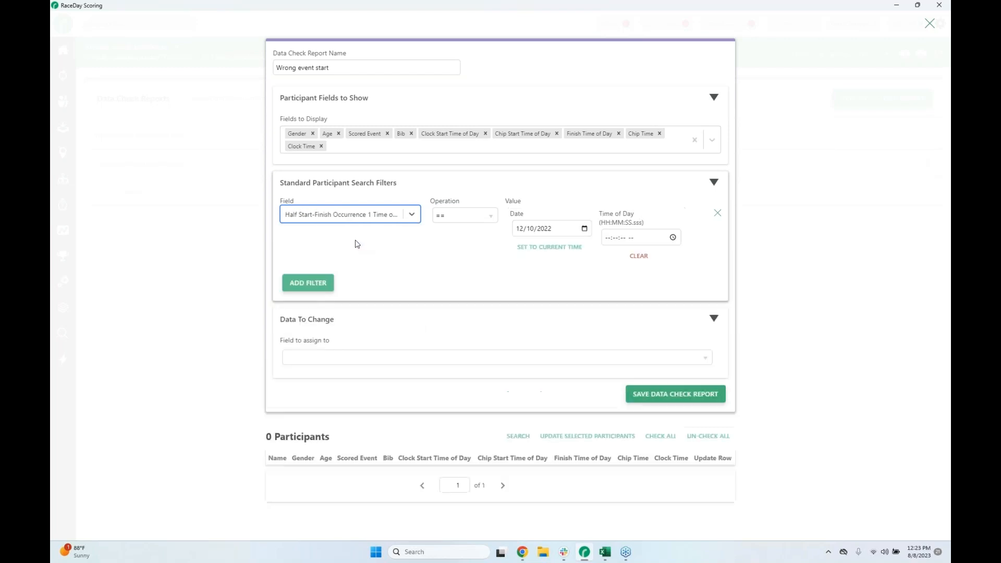
Set the first filter's condition to >= 12:23:21 PM
click(456, 214)
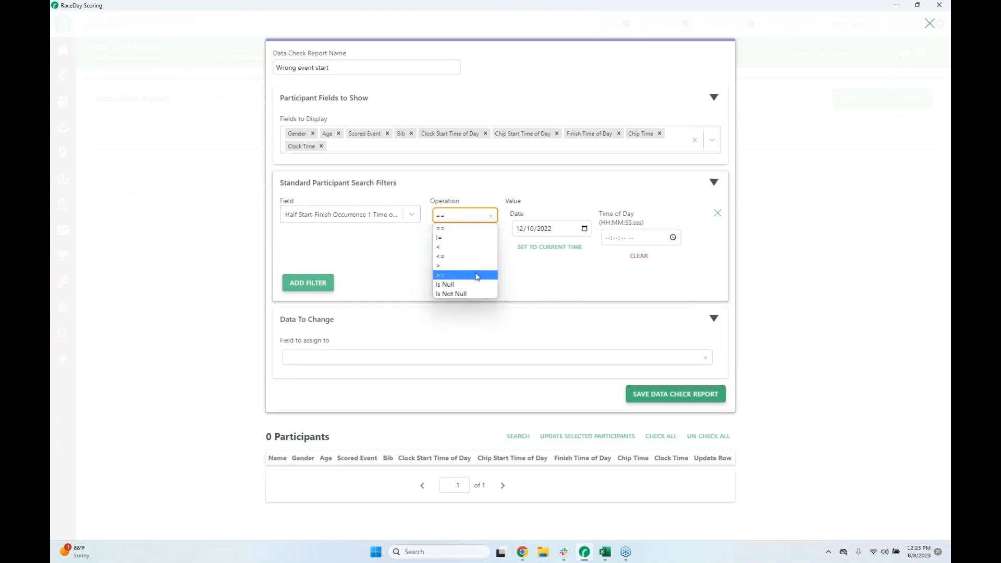
click(482, 275)
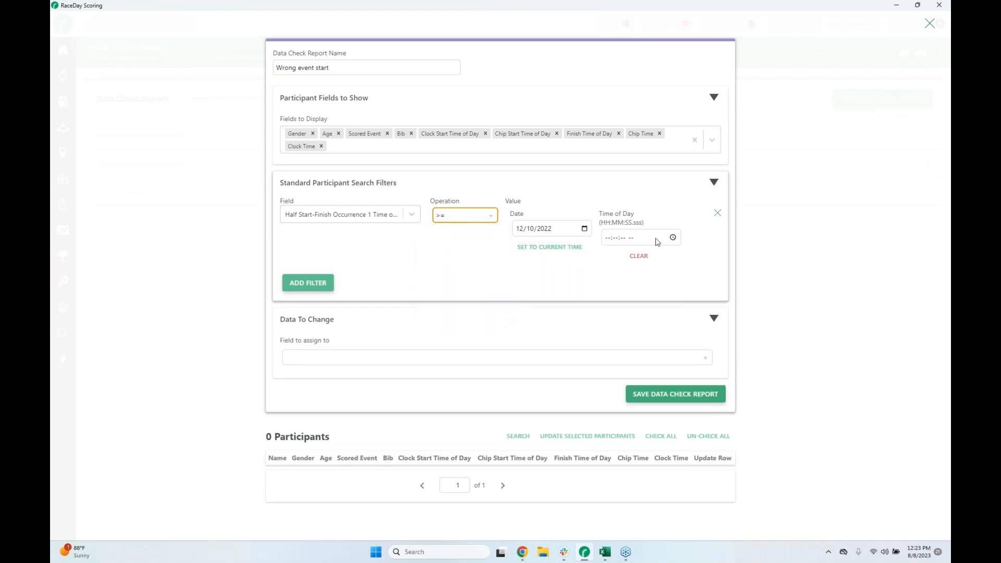
click(673, 238)
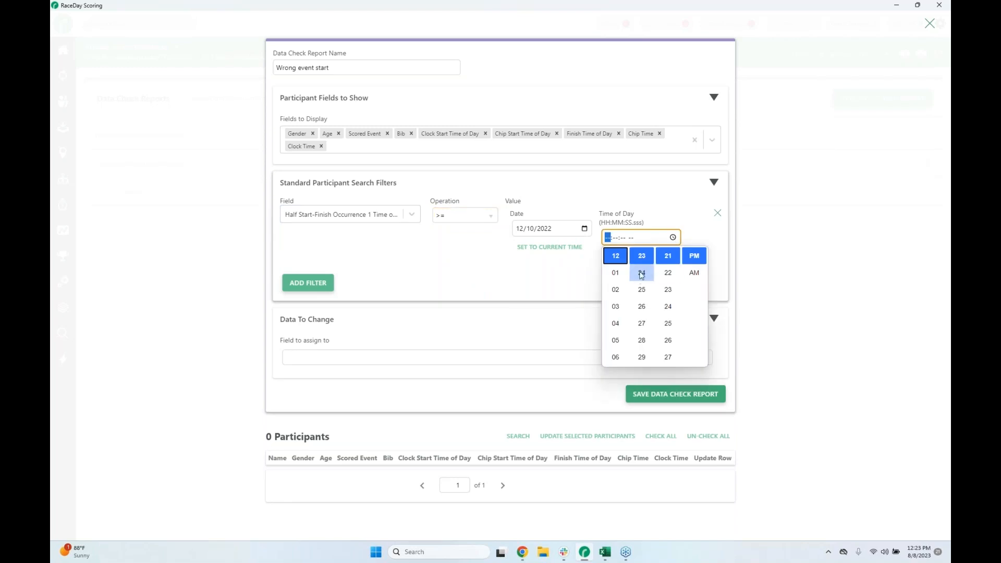
click(694, 257)
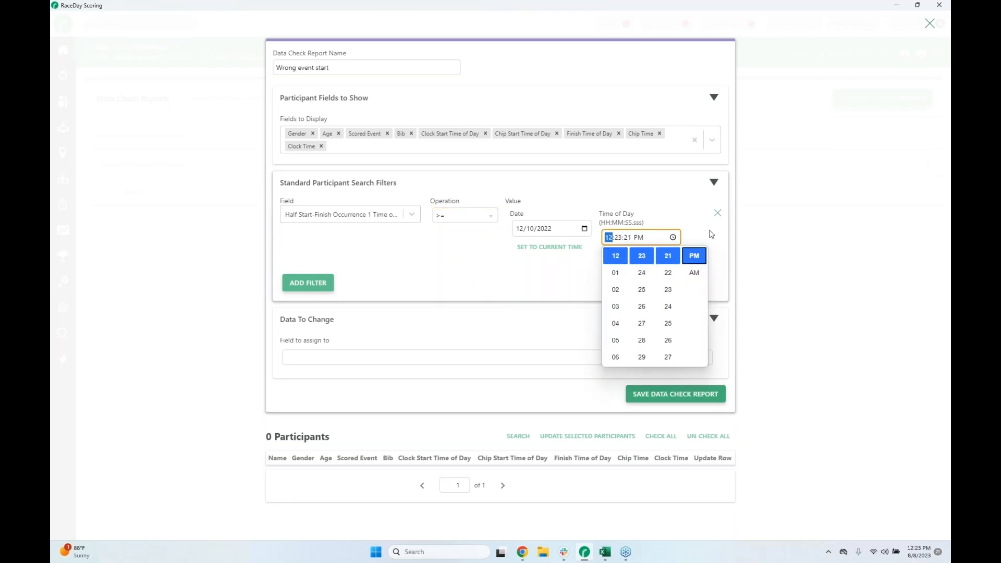
click(718, 239)
Add a second search filter that also uses the Half Start-Finish Occurrence 1 Time of Day field
click(308, 283)
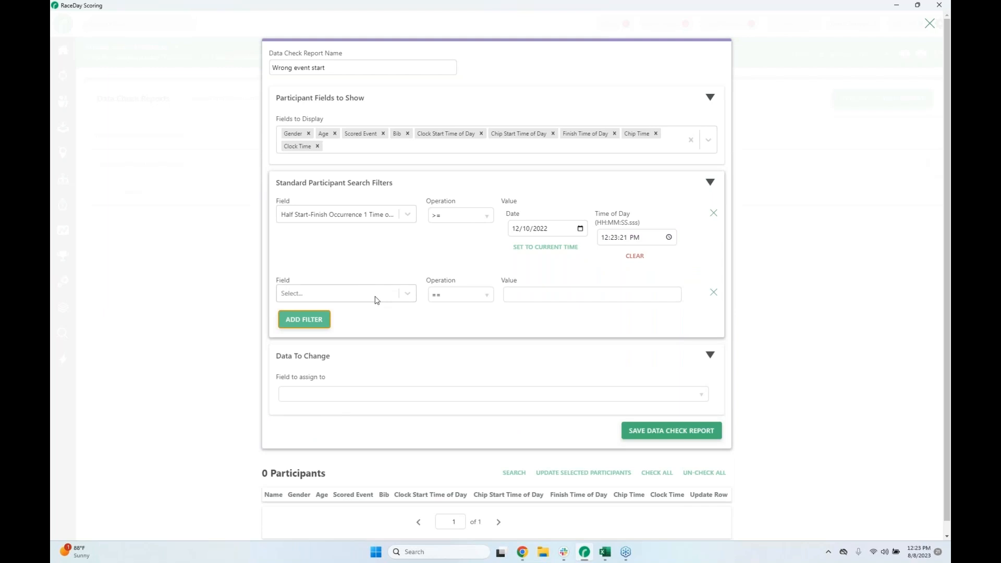
click(375, 295)
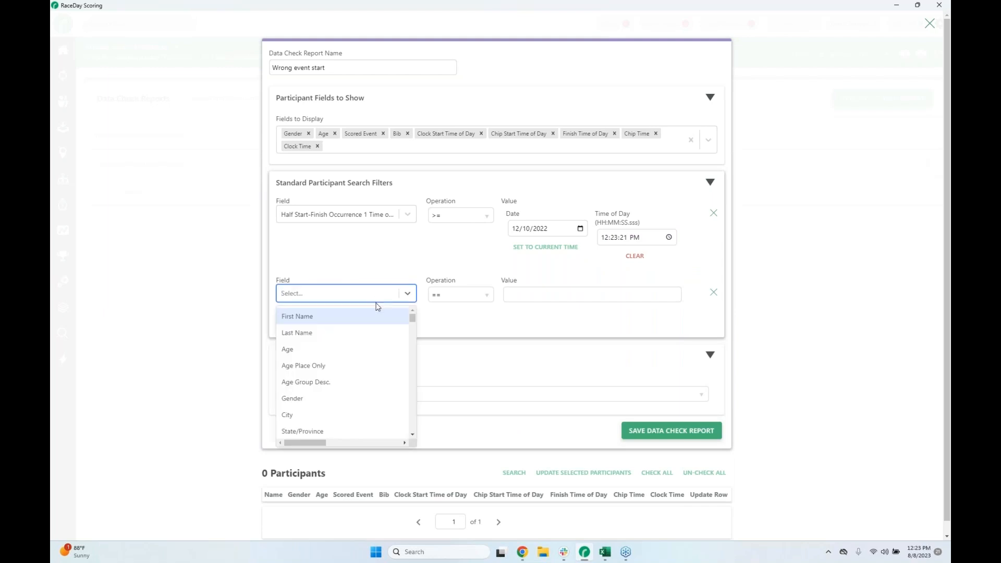
click(329, 302)
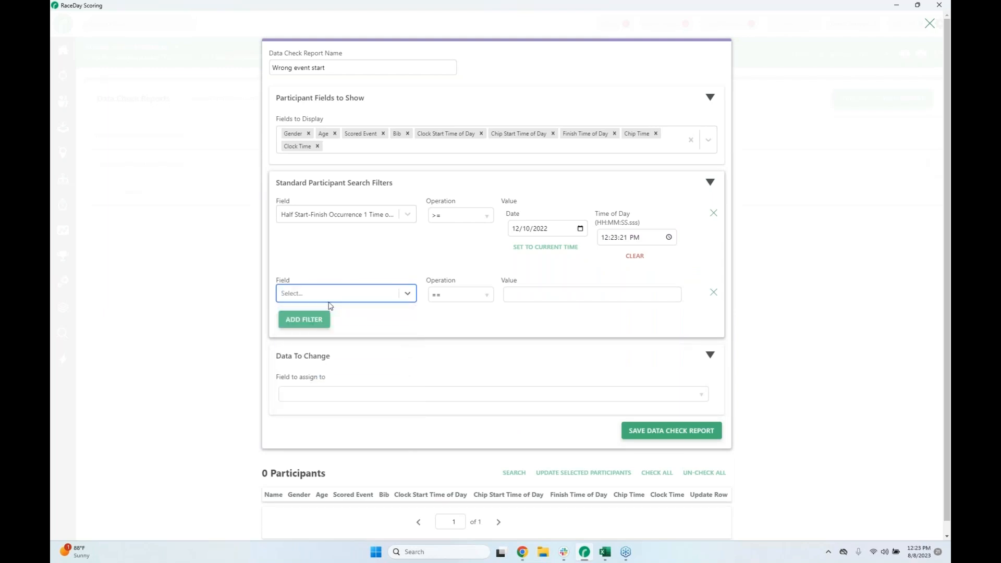
text(start)
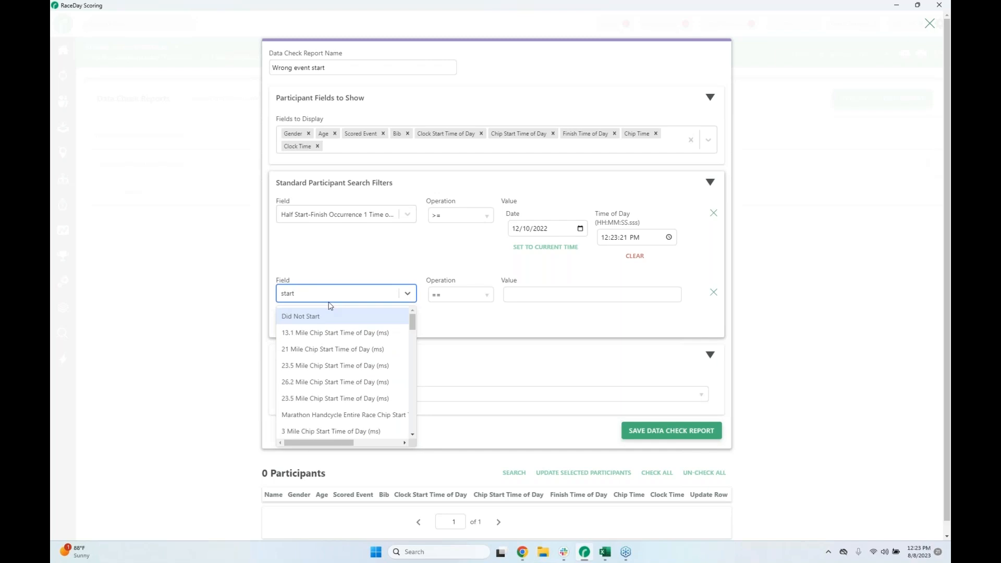
text(-fin)
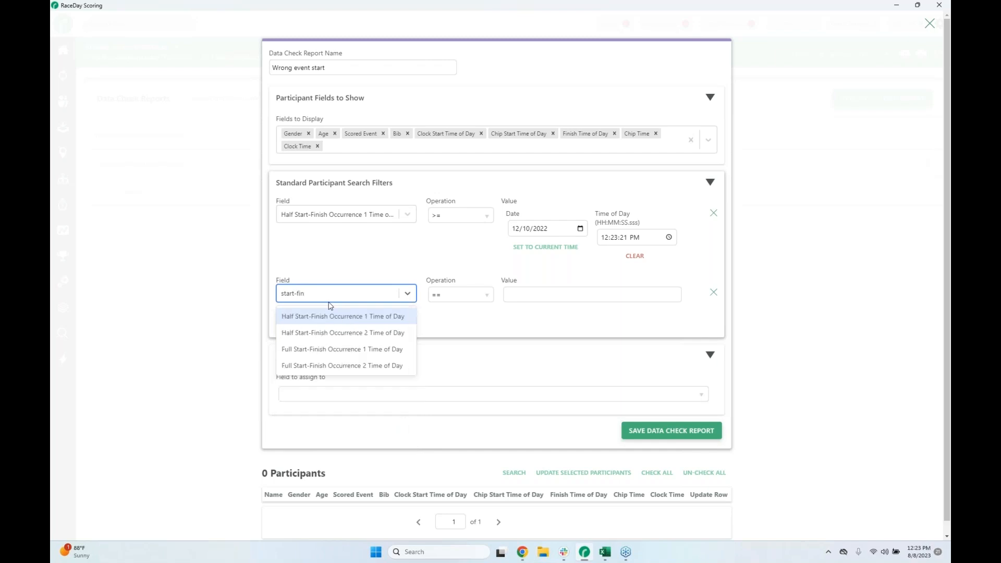
click(345, 317)
Set the second filter's condition to <= 01:23:40 PM
click(468, 296)
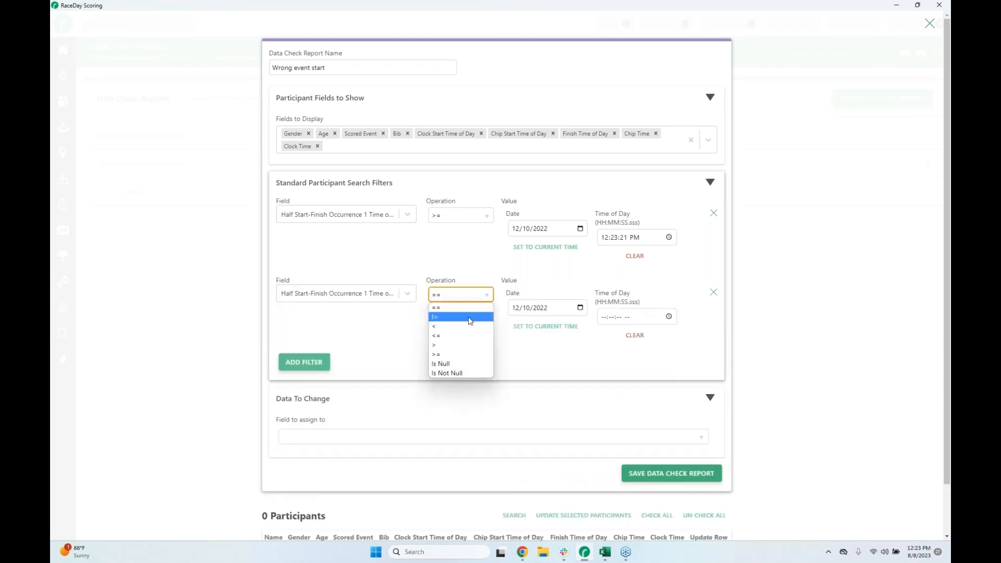
click(474, 337)
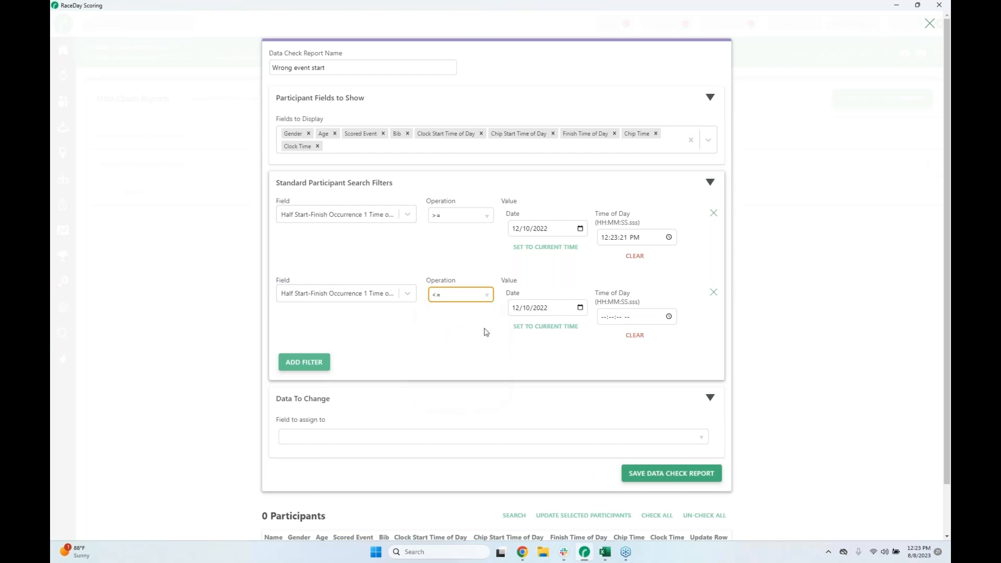
click(609, 318)
click(669, 316)
click(613, 352)
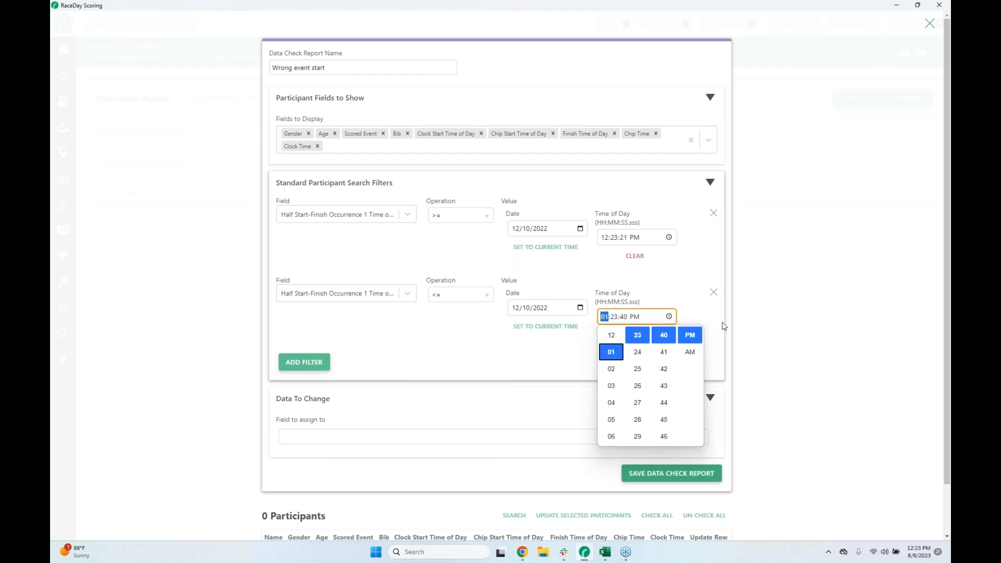
click(753, 317)
Set the report's data to change so that the Event field is assigned the value Handcycle, and review the completed setup
scroll(369, 382, down, 1)
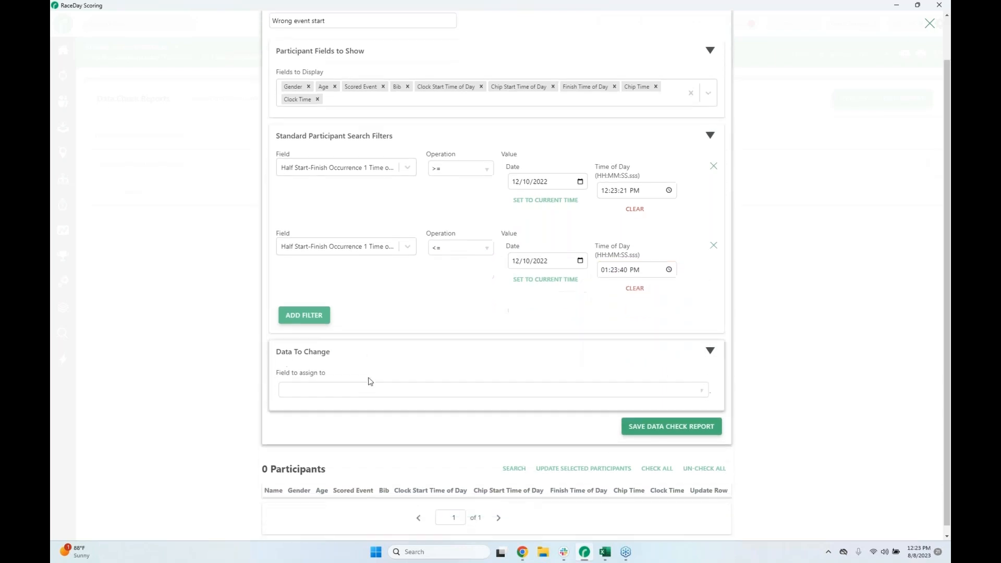
click(495, 394)
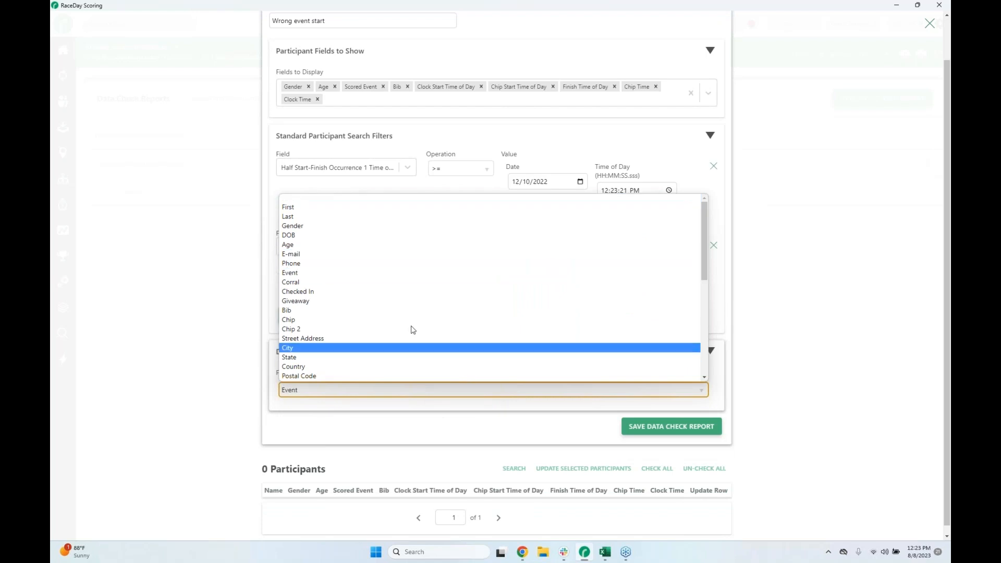
click(402, 274)
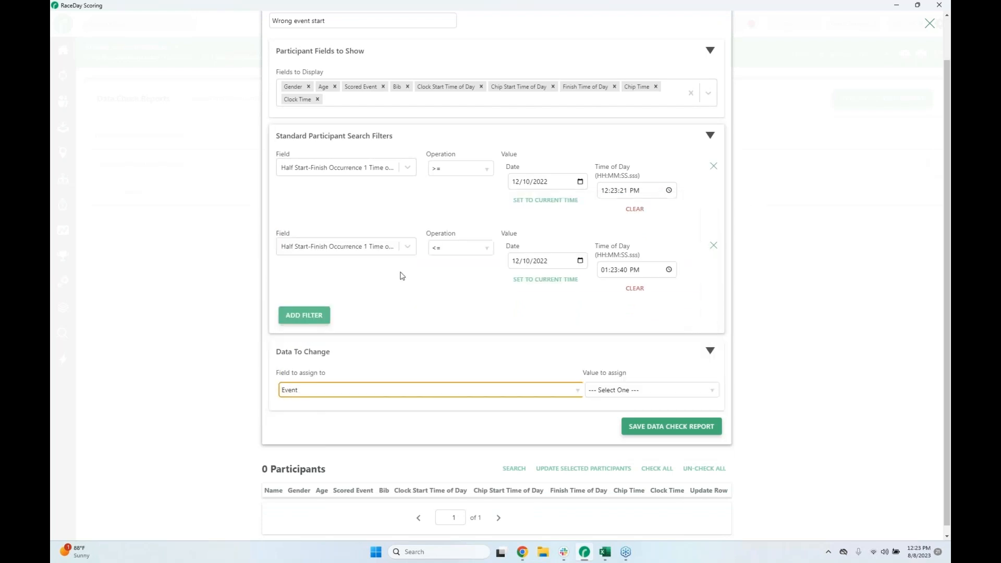
click(713, 391)
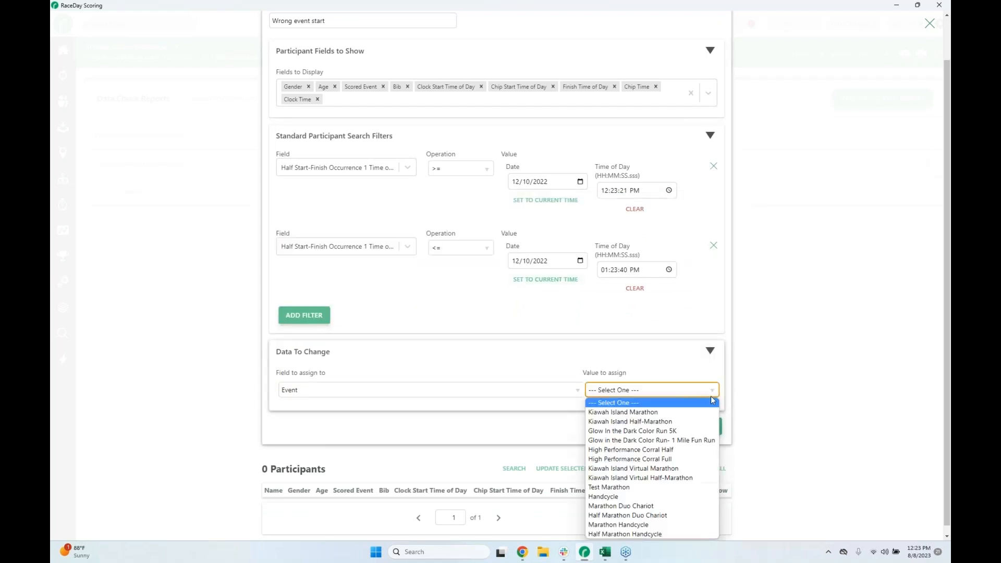
click(649, 496)
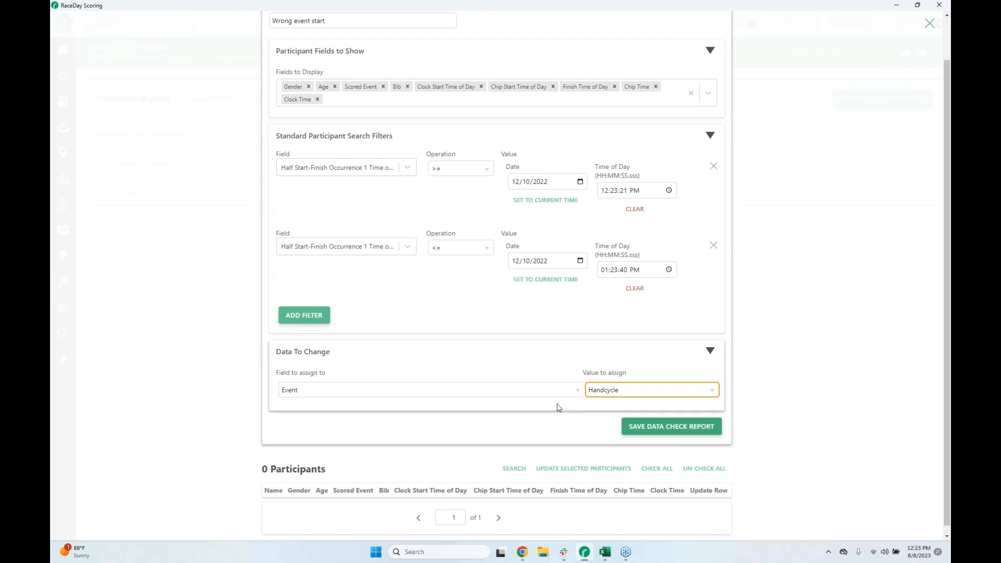
scroll(872, 260, up, 1)
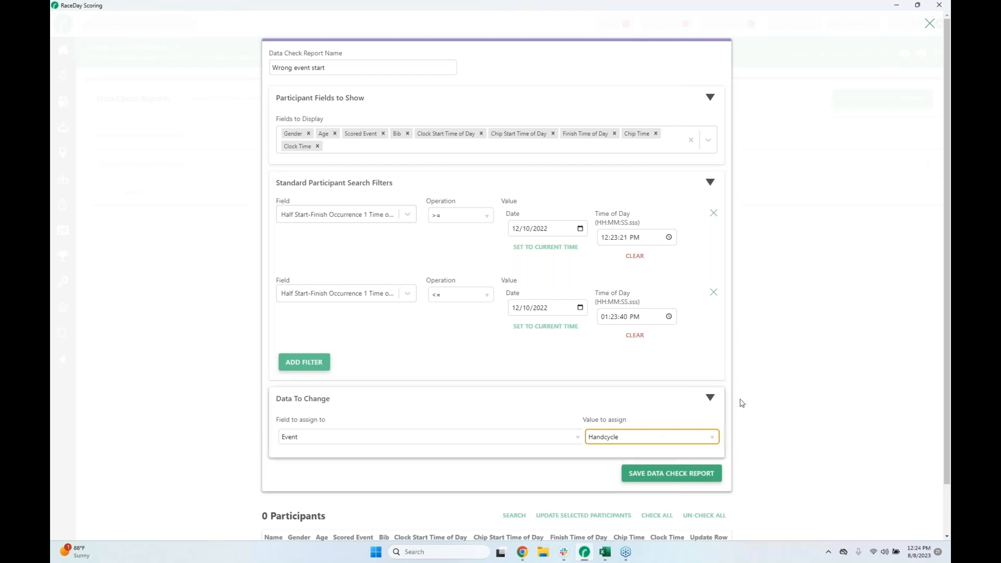
scroll(751, 391, down, 2)
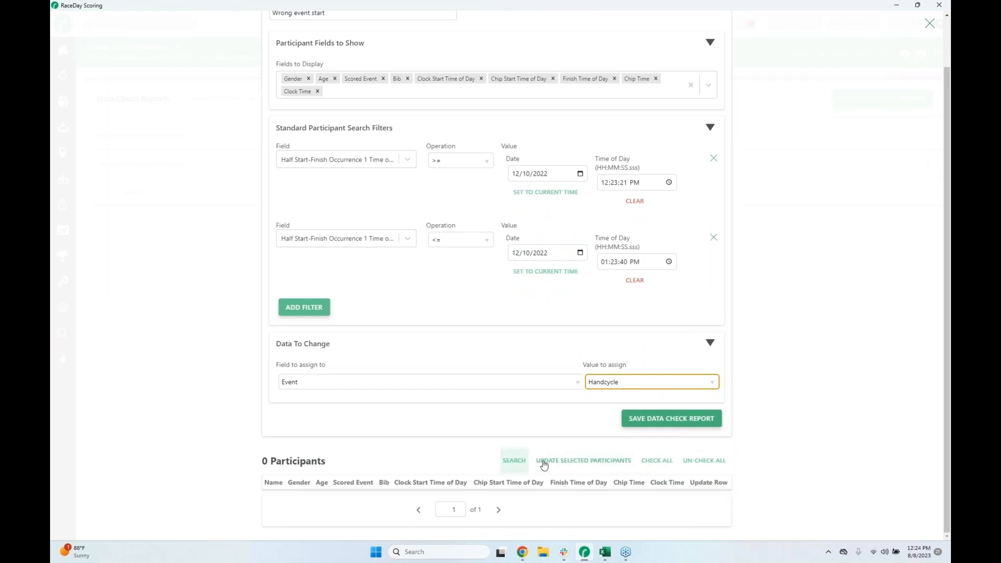
Run the participant search for the wrong event start report, and leave the report without saving it
click(514, 465)
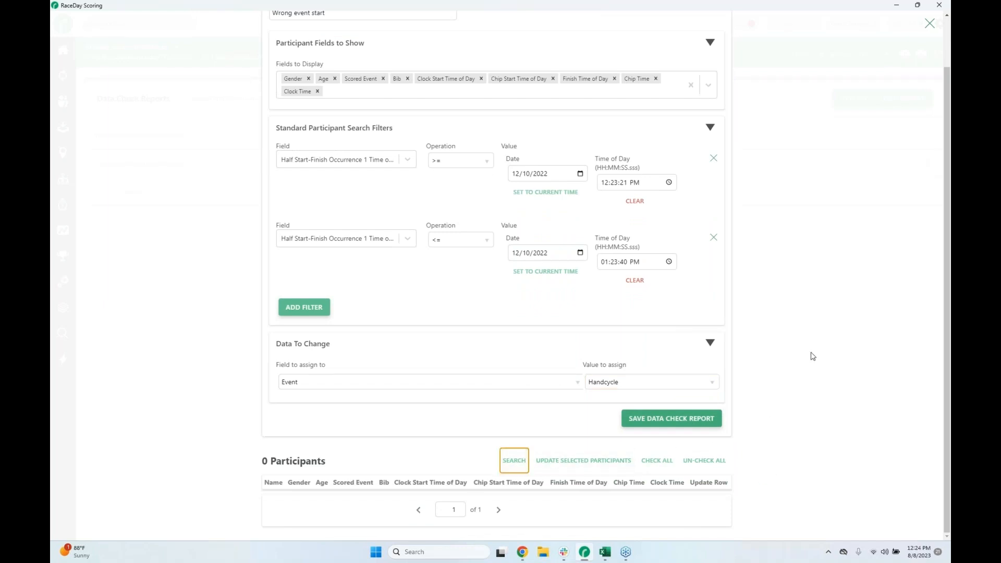
scroll(812, 356, up, 2)
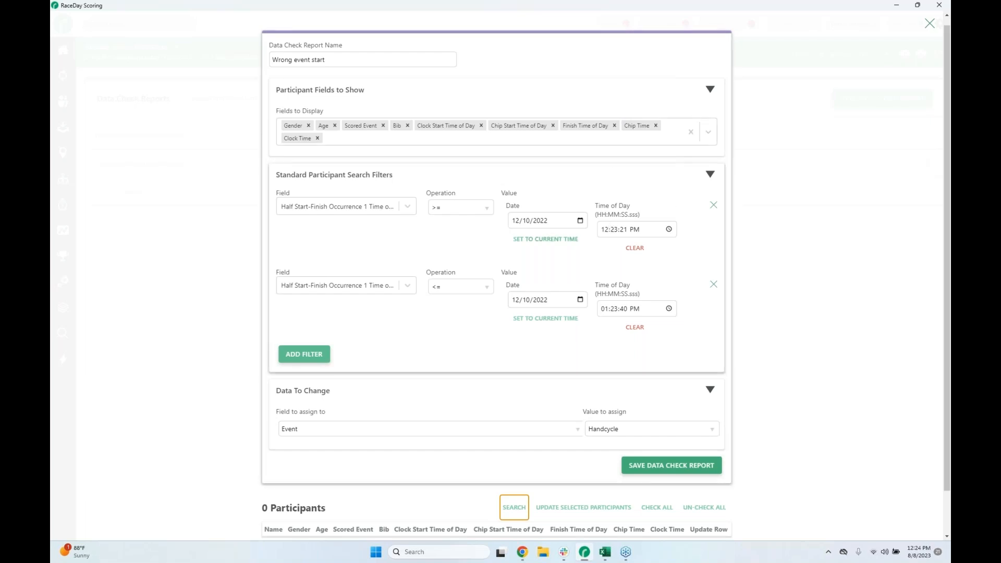
click(930, 23)
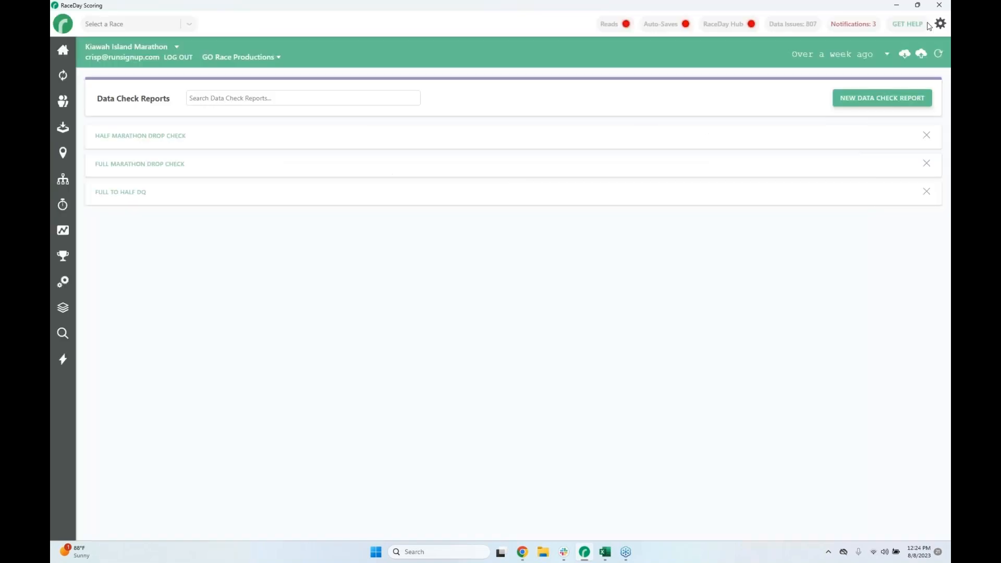
Examine the start cutoff and earliest finish times in the Full Start-Finish timing location's settings
click(62, 153)
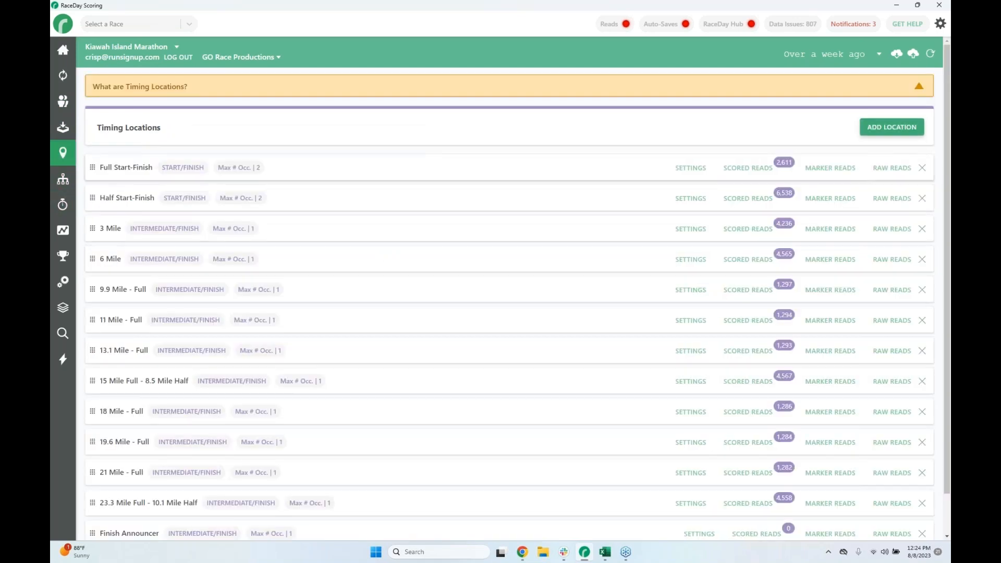
click(690, 169)
scroll(730, 514, down, 5)
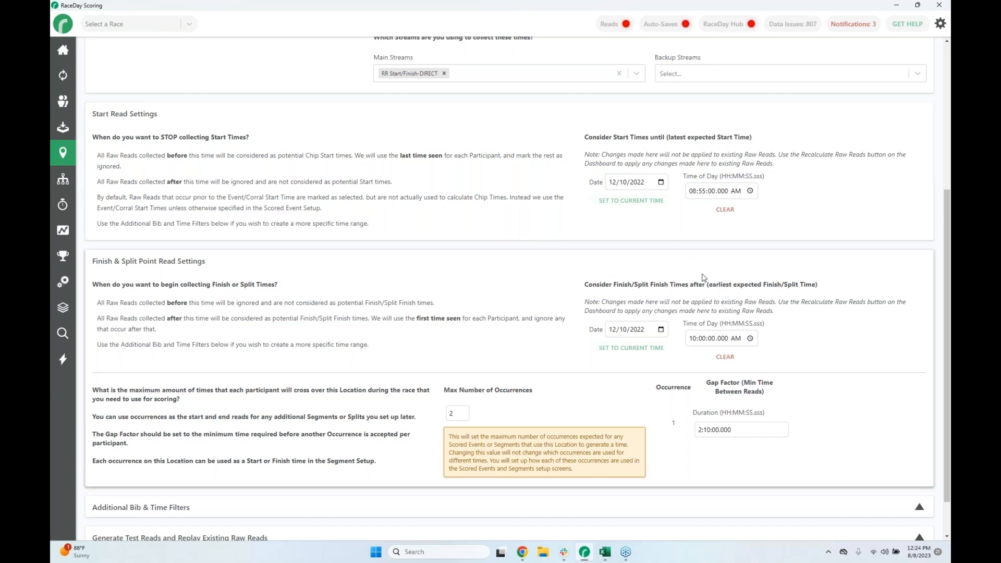
click(693, 340)
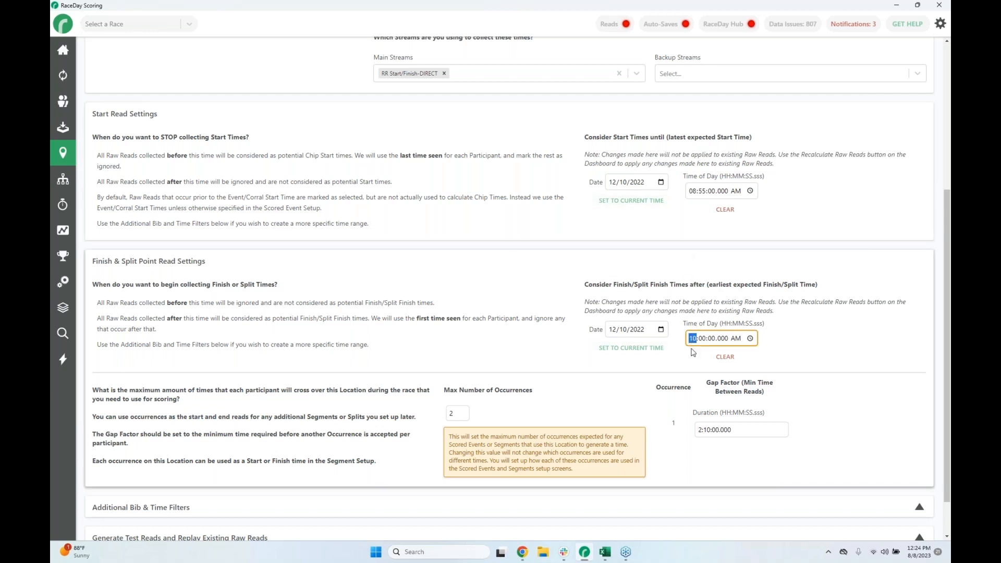
scroll(313, 219, up, 4)
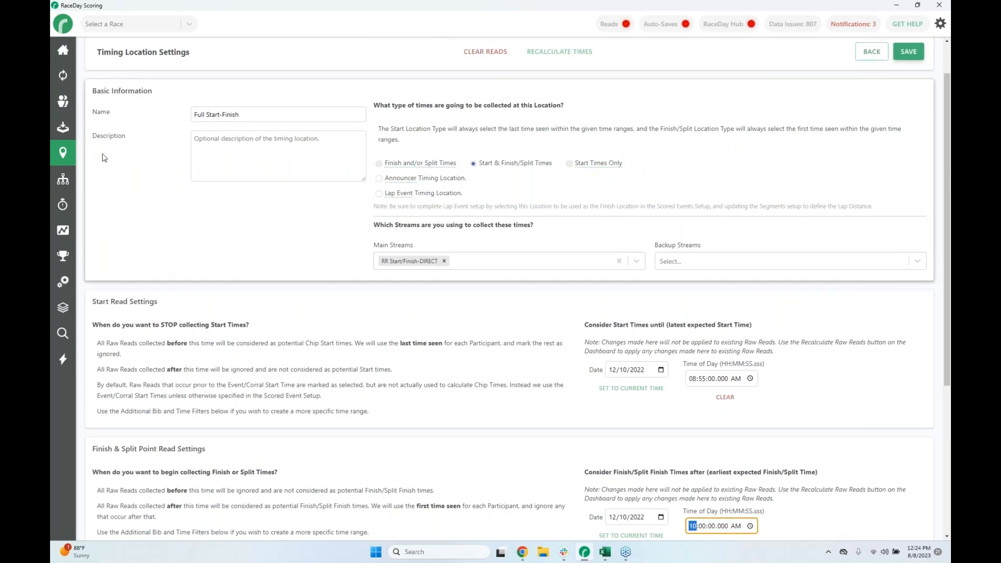
Examine the Half Start-Finish timing location's read times and gap factor, including its additional bib and time filters
click(62, 152)
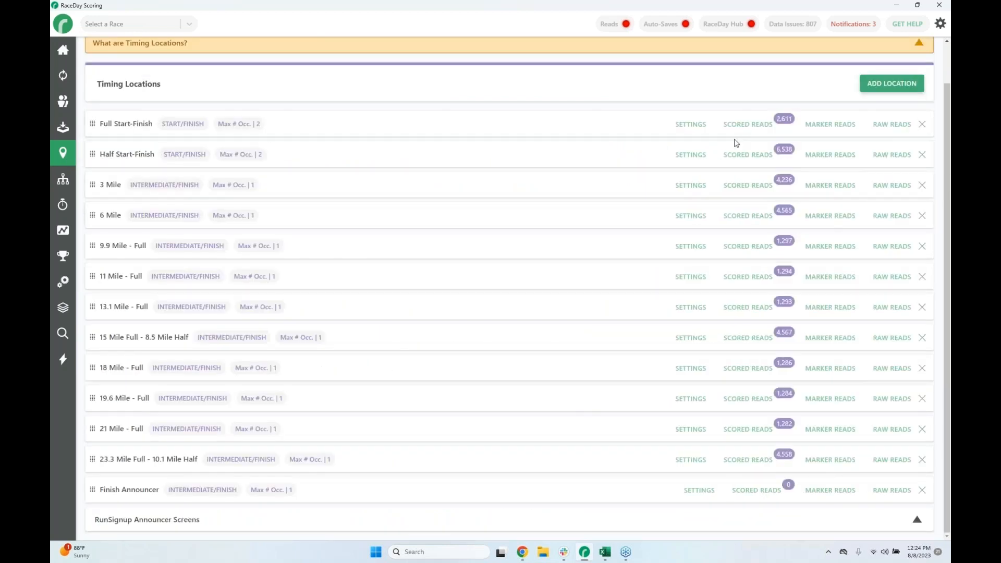
click(690, 154)
scroll(645, 218, down, 3)
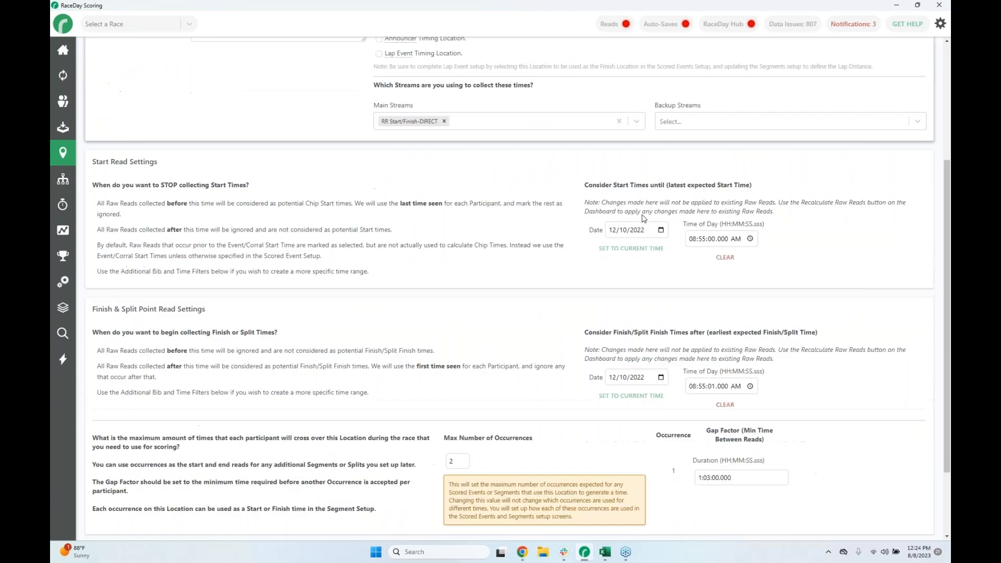
scroll(730, 417, down, 2)
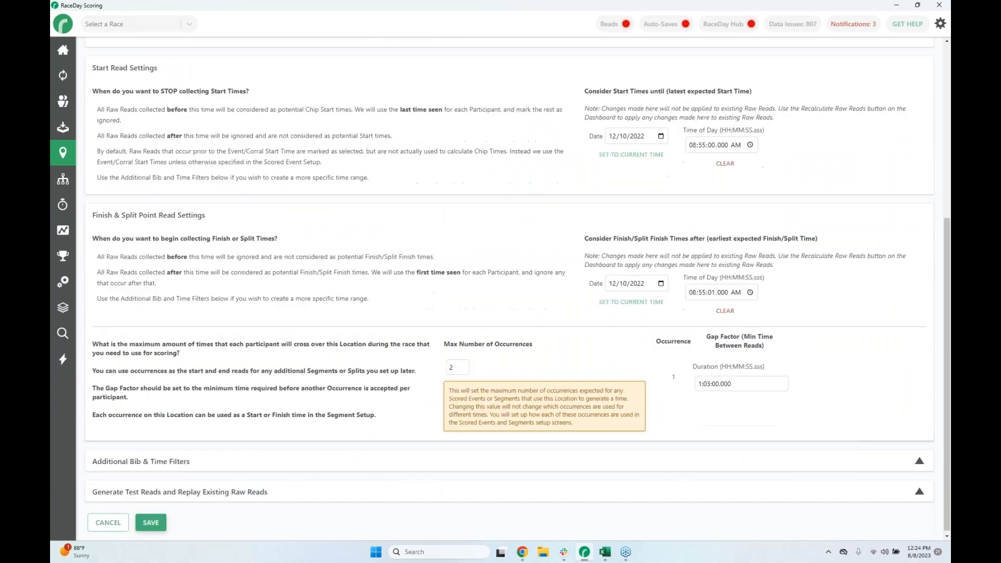
click(752, 460)
scroll(885, 429, down, 2)
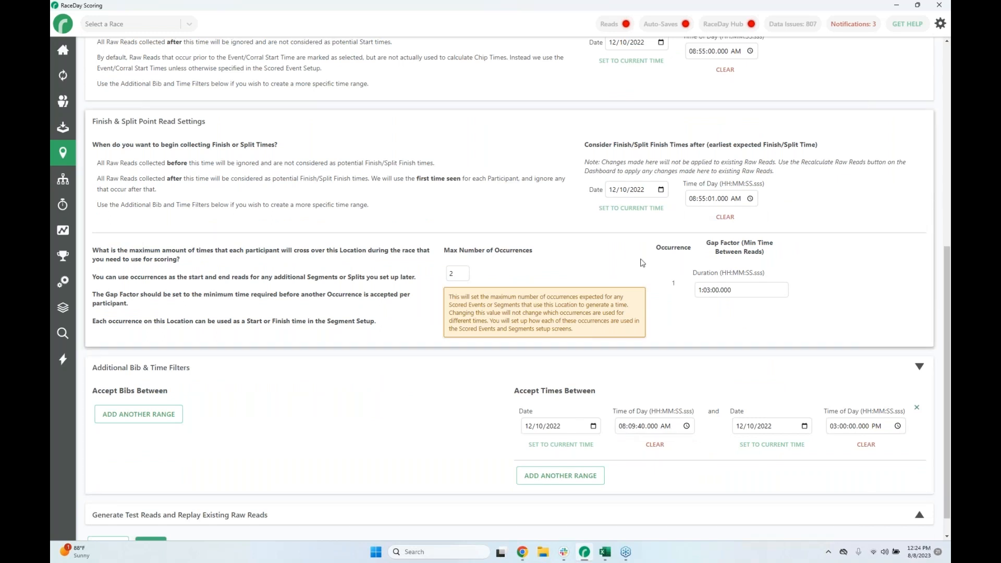
Review the start and finish timing locations of the half-marathon and marathon scored events, and return to the race dashboard
click(63, 50)
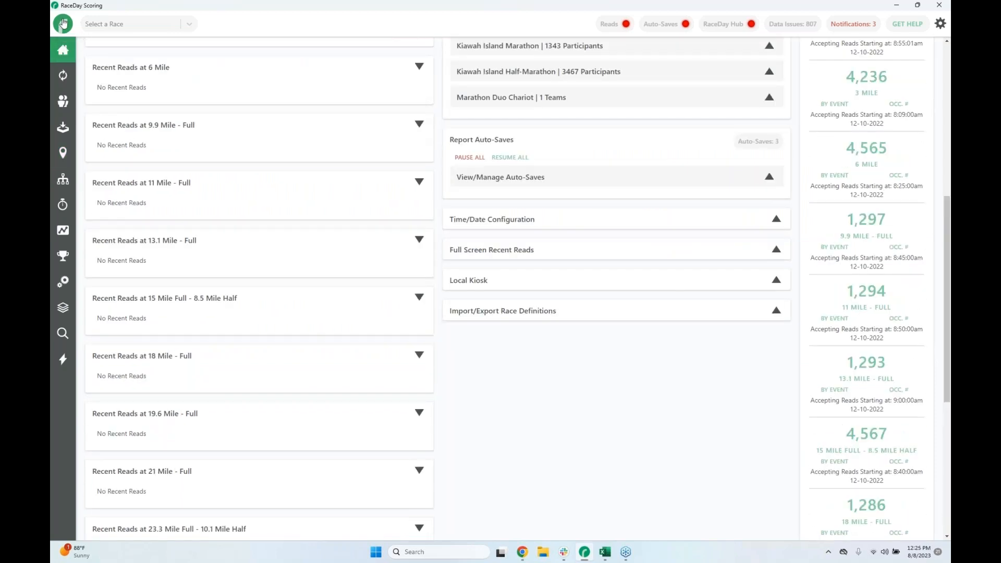
click(64, 103)
click(63, 178)
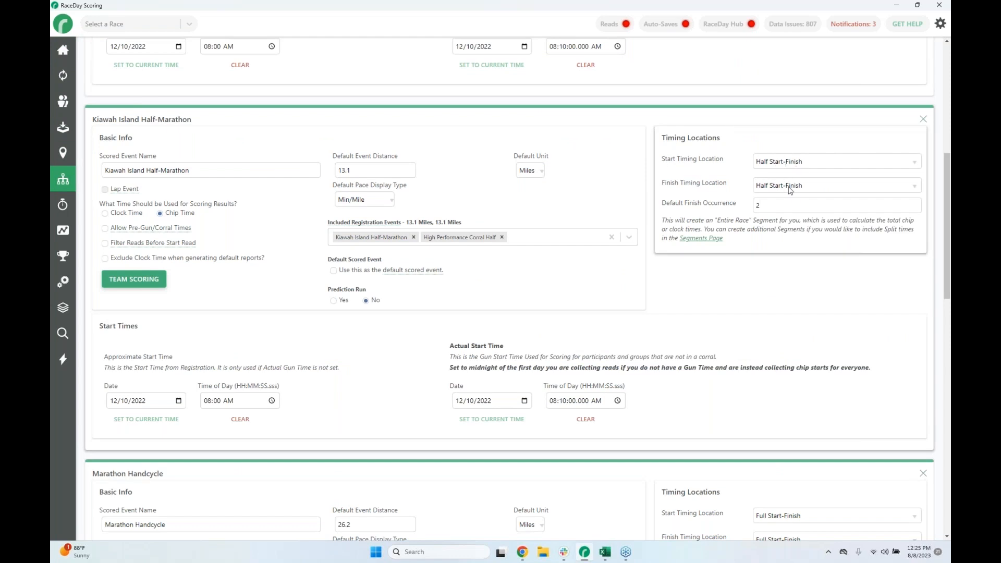
scroll(375, 254, up, 7)
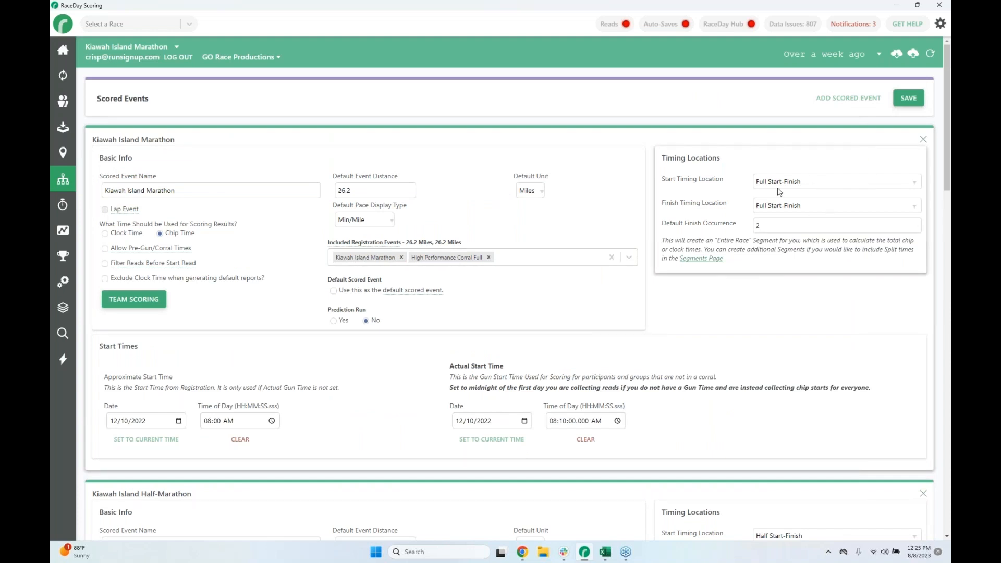
click(62, 52)
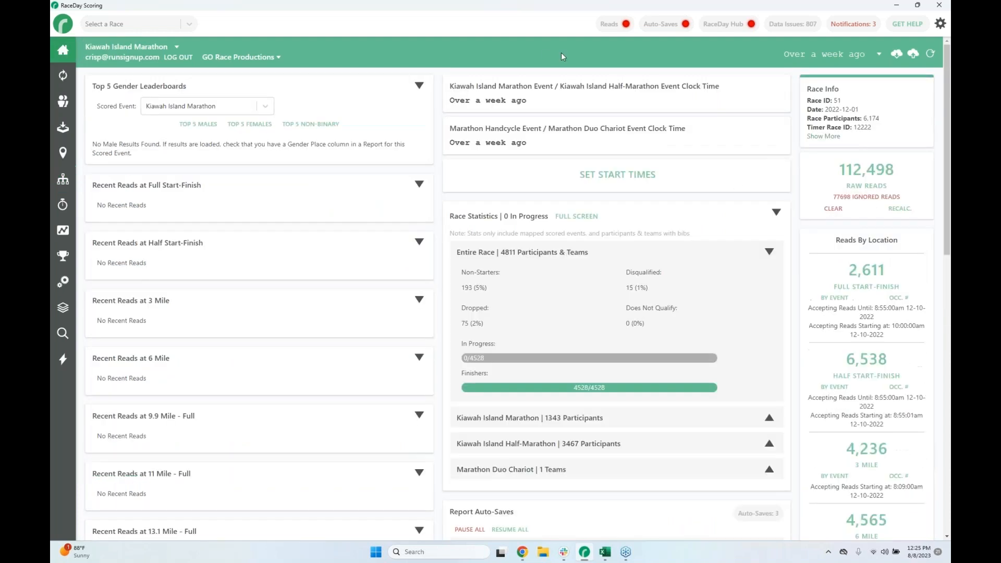
Glance at the slide deck, return to RaceDay Scoring, and examine the raw reads ignored for a location not in any segment
click(895, 6)
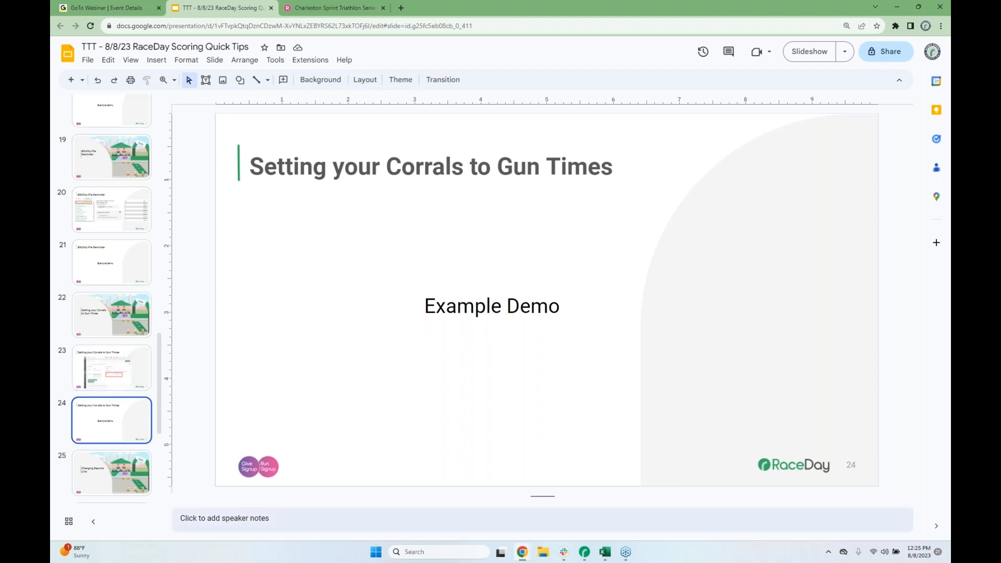
click(585, 550)
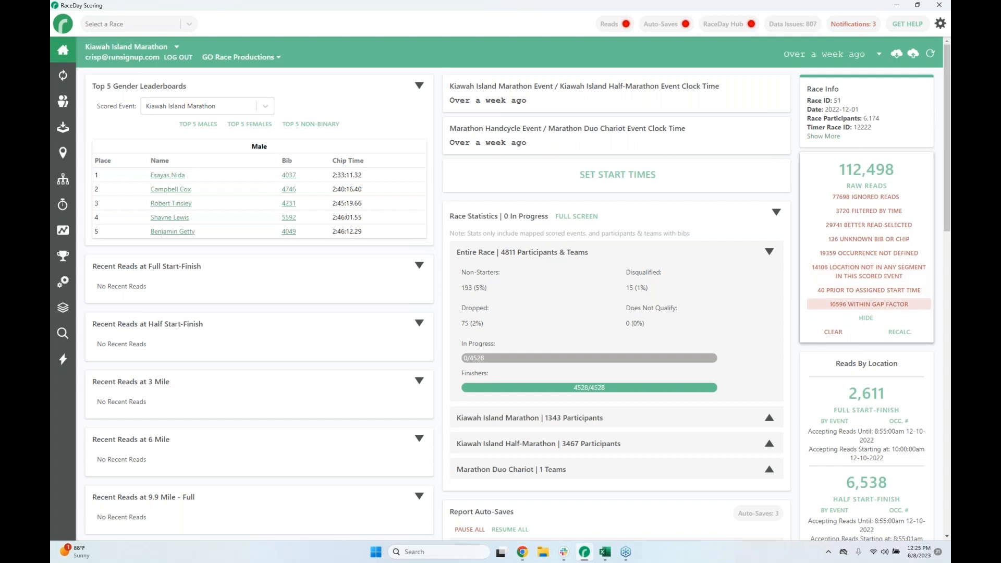
click(875, 272)
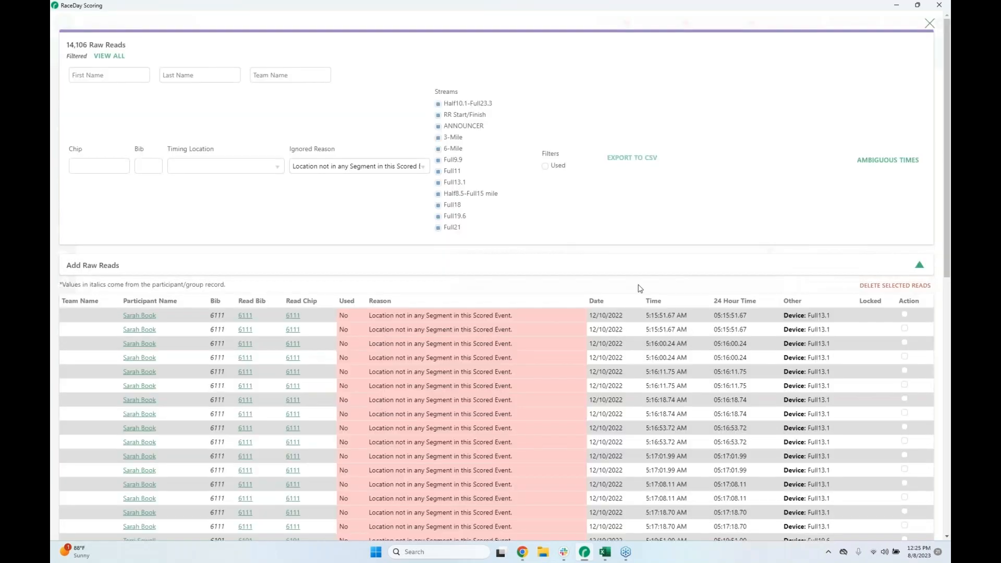
scroll(638, 282, down, 15)
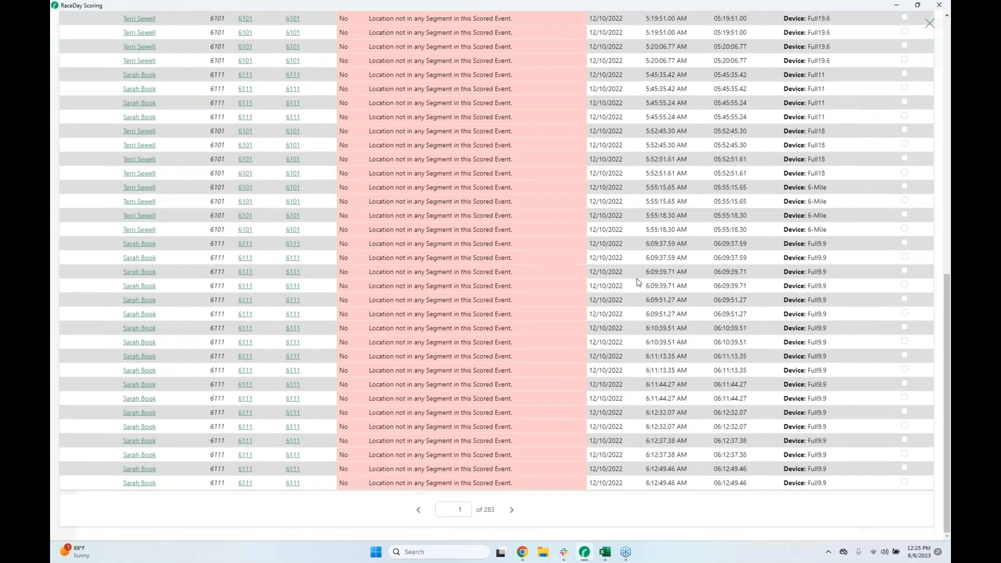
scroll(639, 282, up, 15)
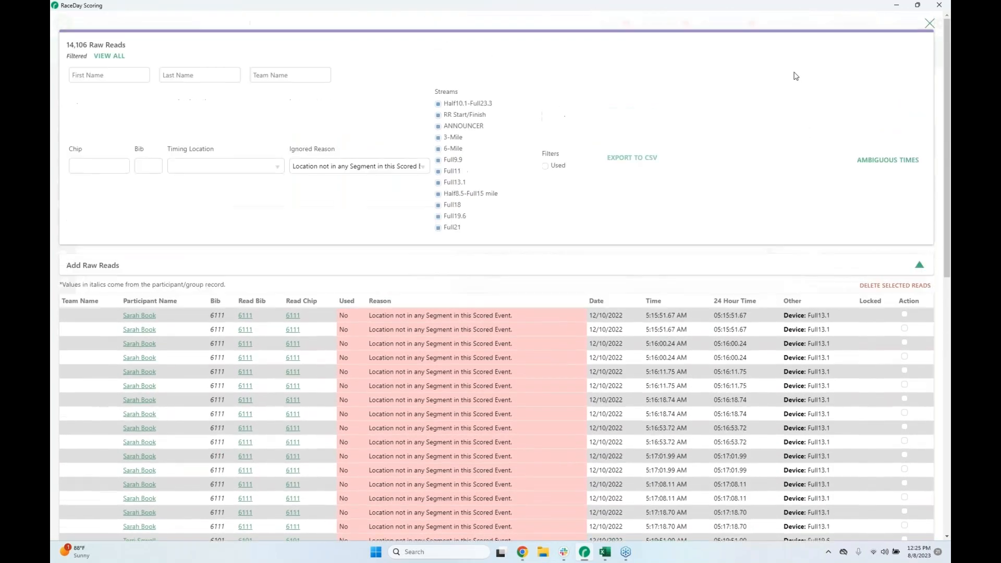
click(929, 25)
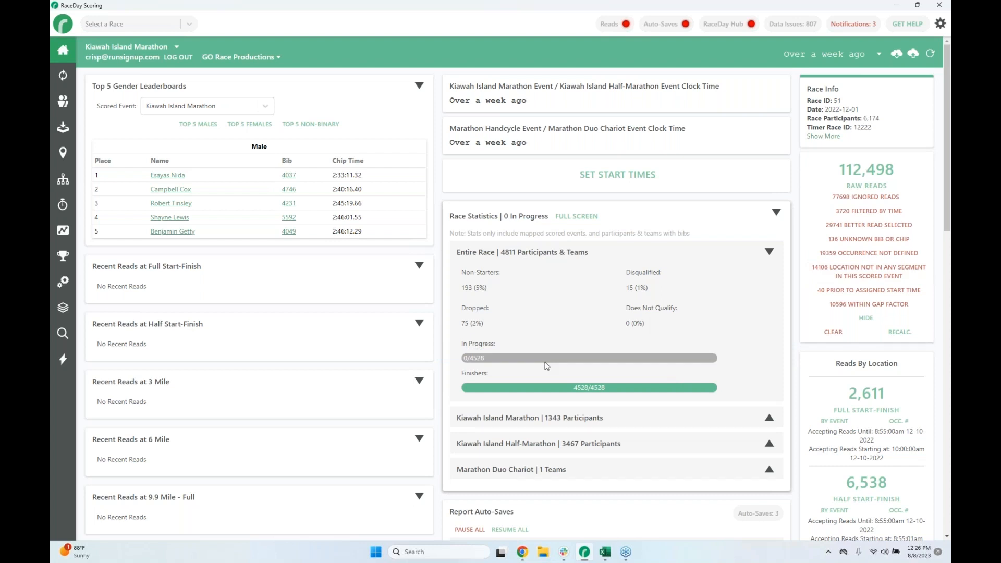
Switch to the slide deck and present the Changing Reports Live slides through to the Simple Team Scoring Report Setup slide
click(896, 6)
click(129, 474)
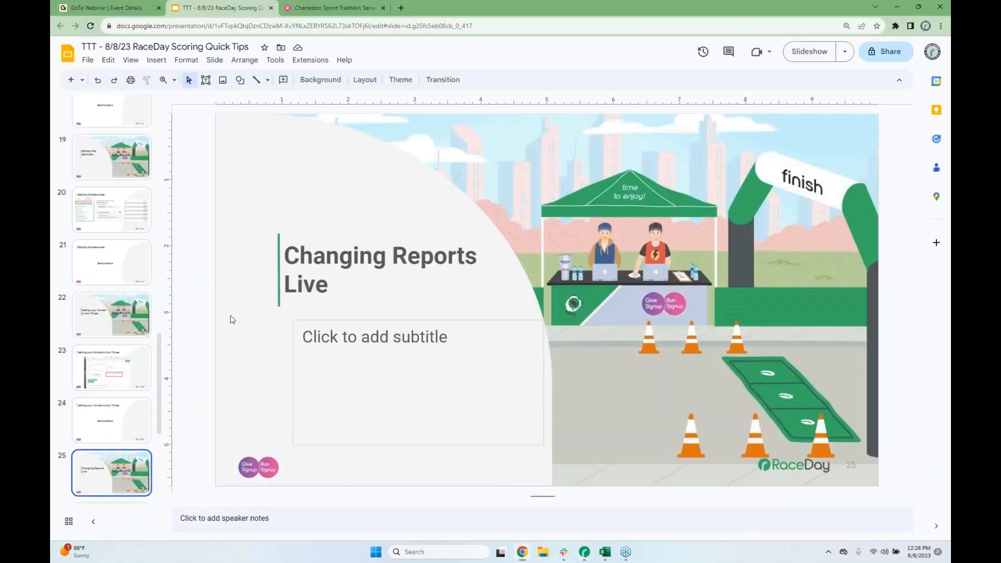
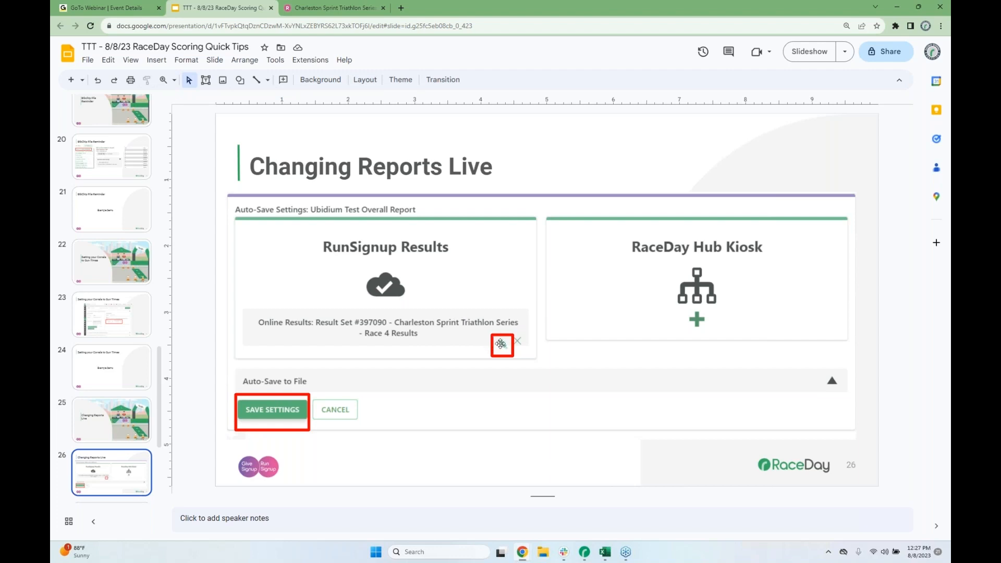
scroll(138, 437, down, 1)
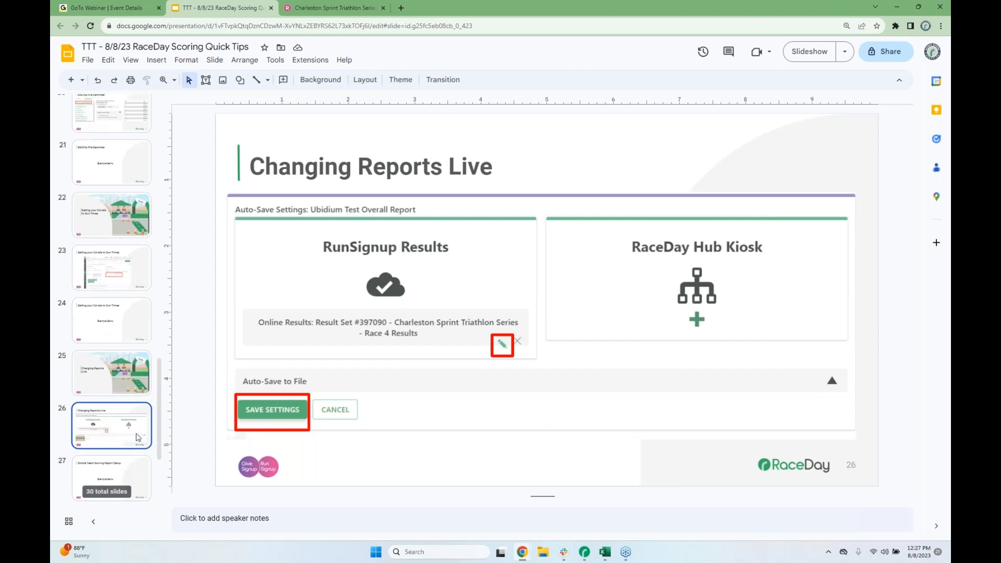
click(120, 475)
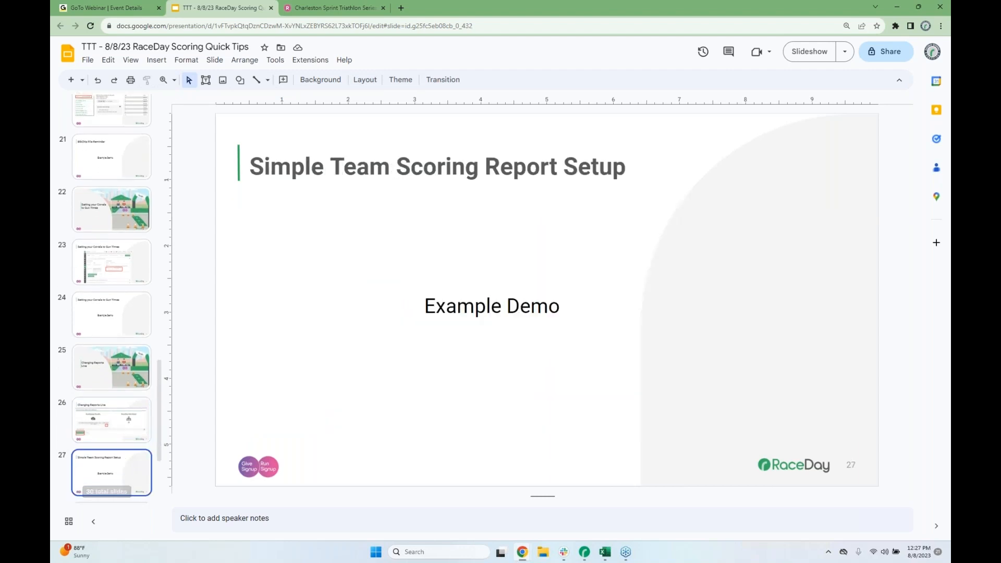
Switch back to RaceDay Scoring and leave the Kiawah Island Marathon race without sending a backup to RunSignup
click(587, 554)
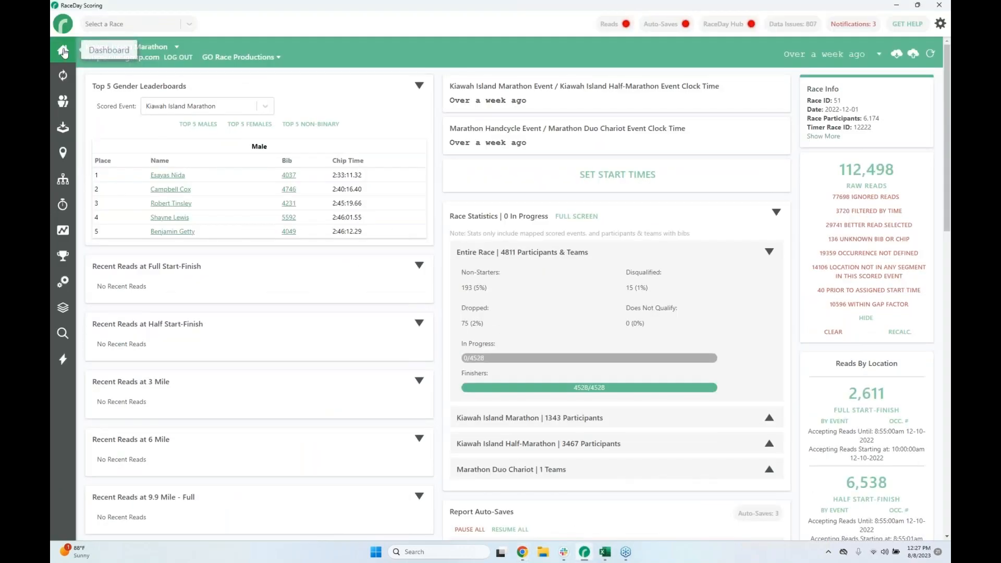
click(63, 52)
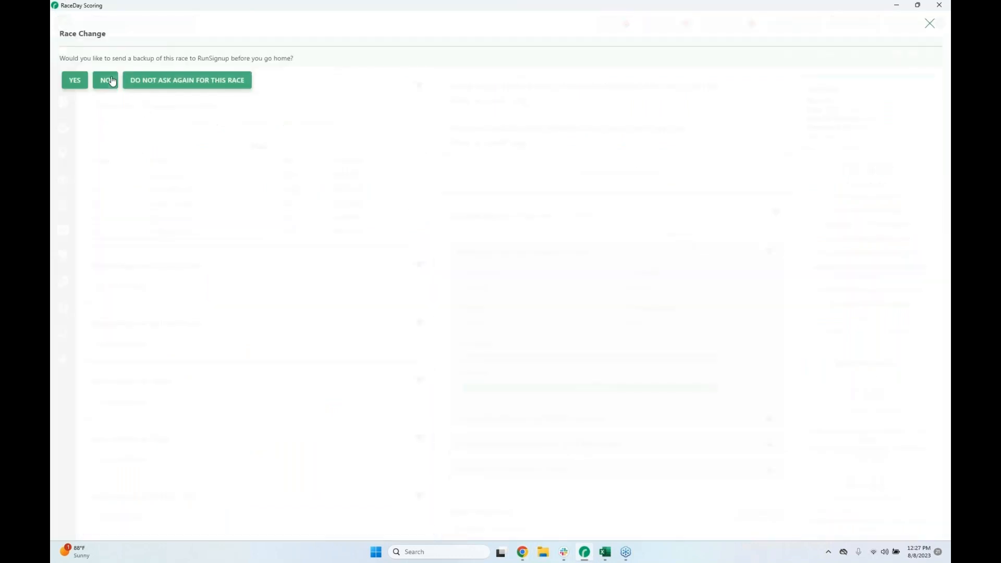
click(112, 81)
Search the previous races for "sprint" and load Charleston Sprint Triathlon Series Race 4 dated 07-30-2023
click(209, 298)
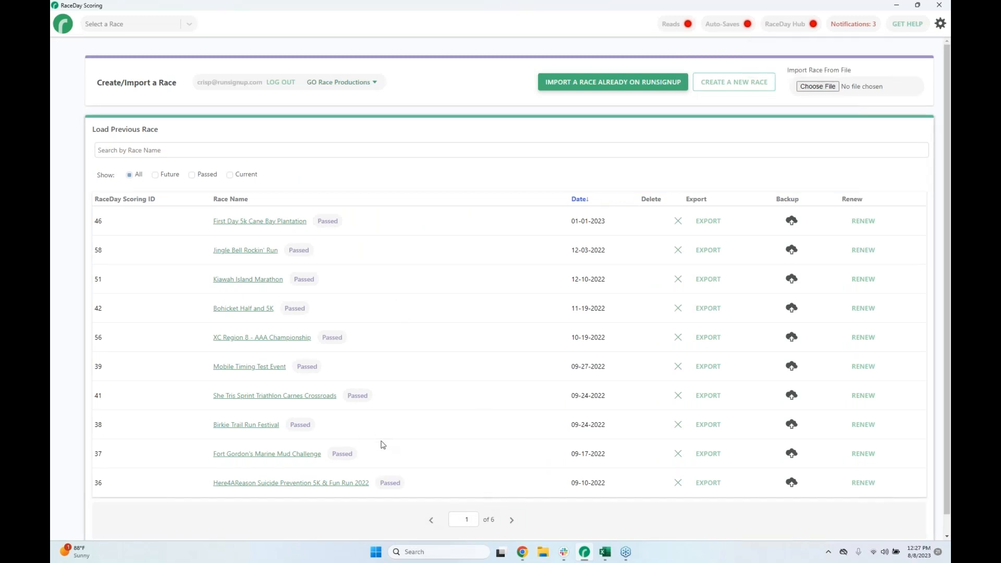
click(513, 521)
click(432, 520)
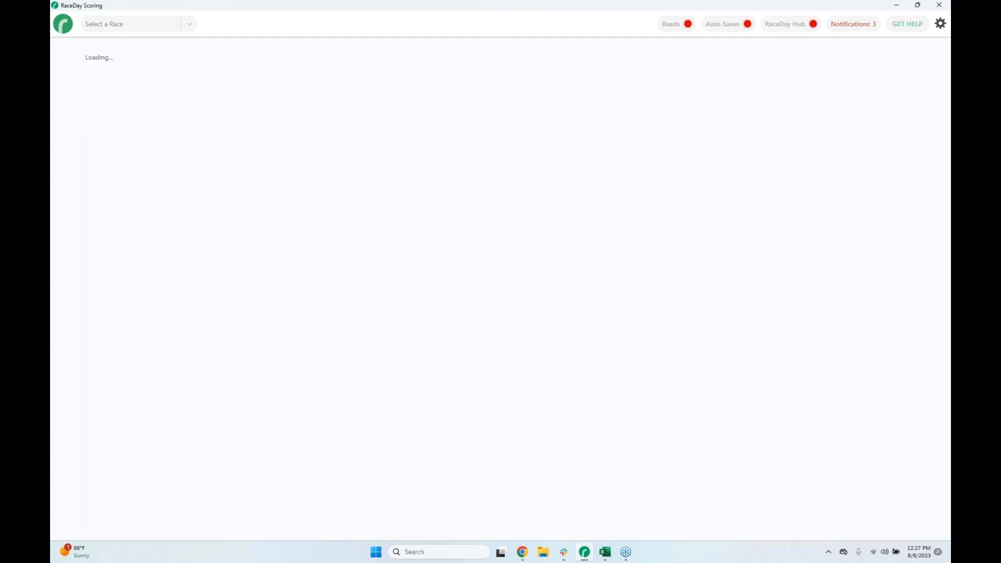
click(315, 153)
text(sprint)
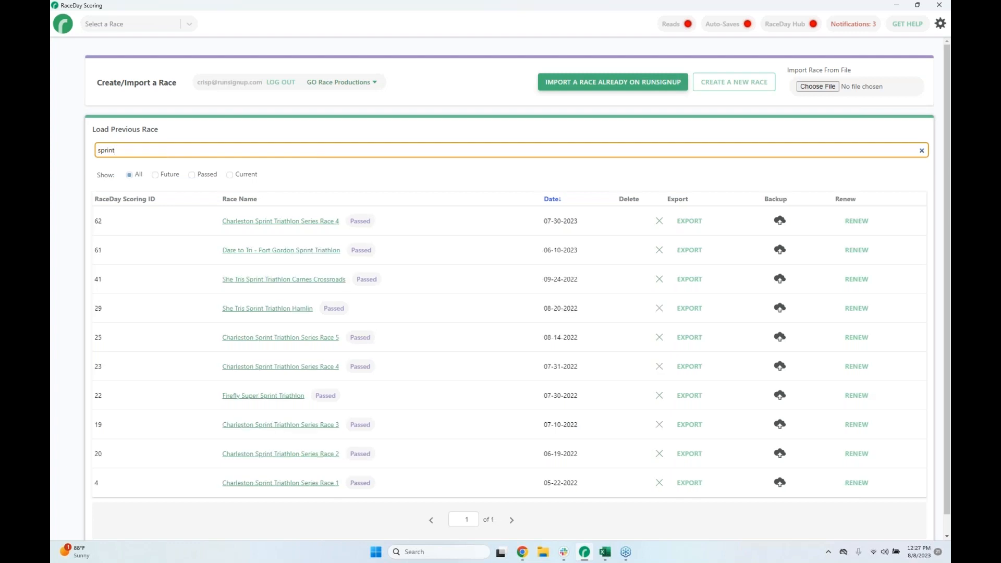
click(306, 221)
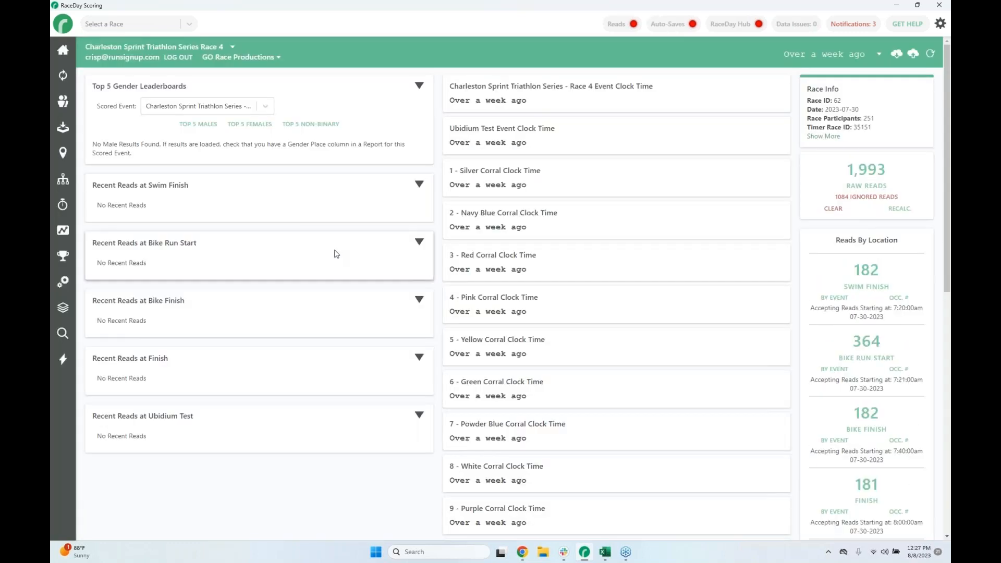
Open the Ubidium Test Overall Report from the race's report list, and close it again
click(62, 307)
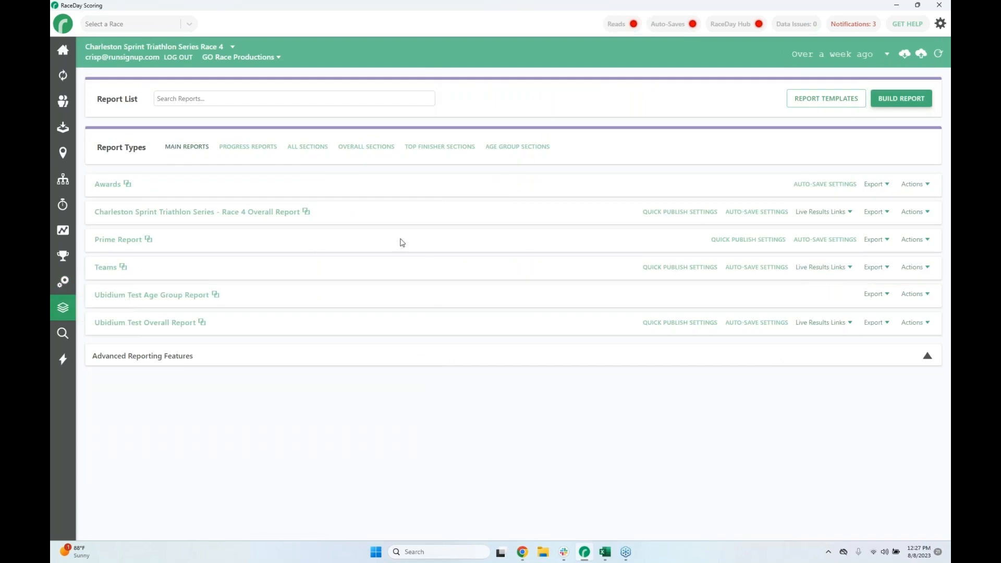
click(167, 327)
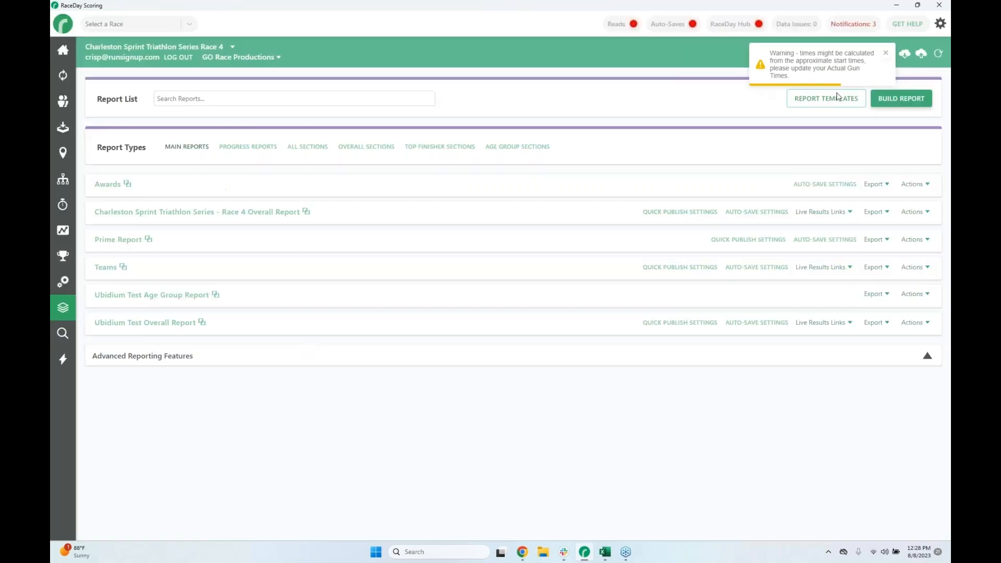
click(930, 23)
Review the cumulative times/places option in the Ubidium Test Overall Report's RunSignup auto-save stream, and save the stream and its settings
click(762, 323)
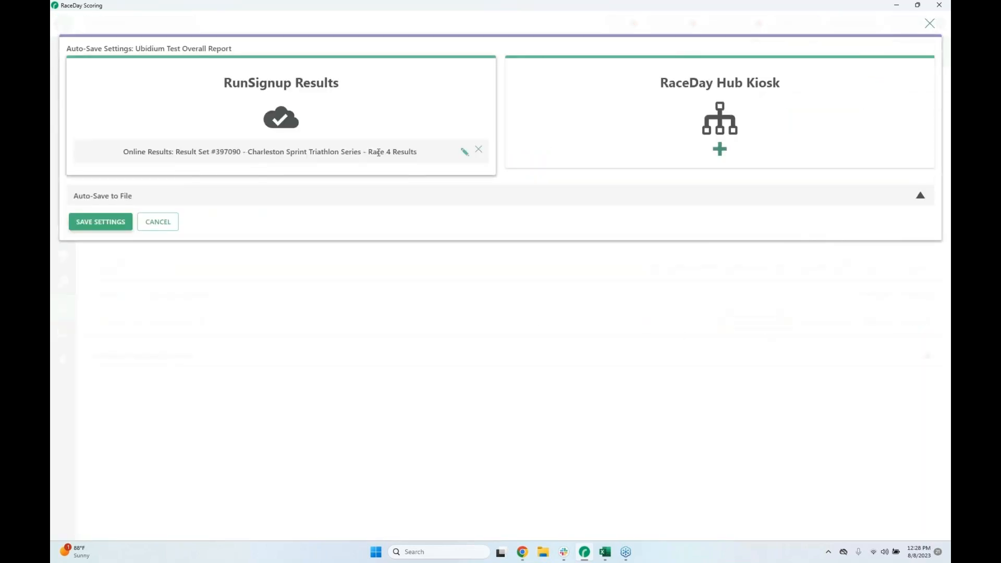
click(464, 152)
scroll(271, 334, down, 3)
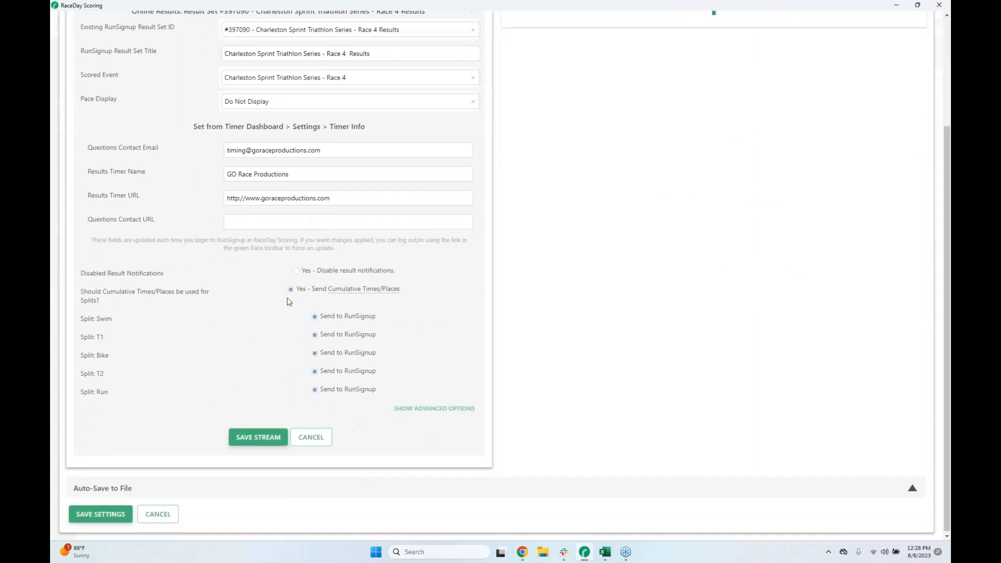
drag(105, 290, 221, 305)
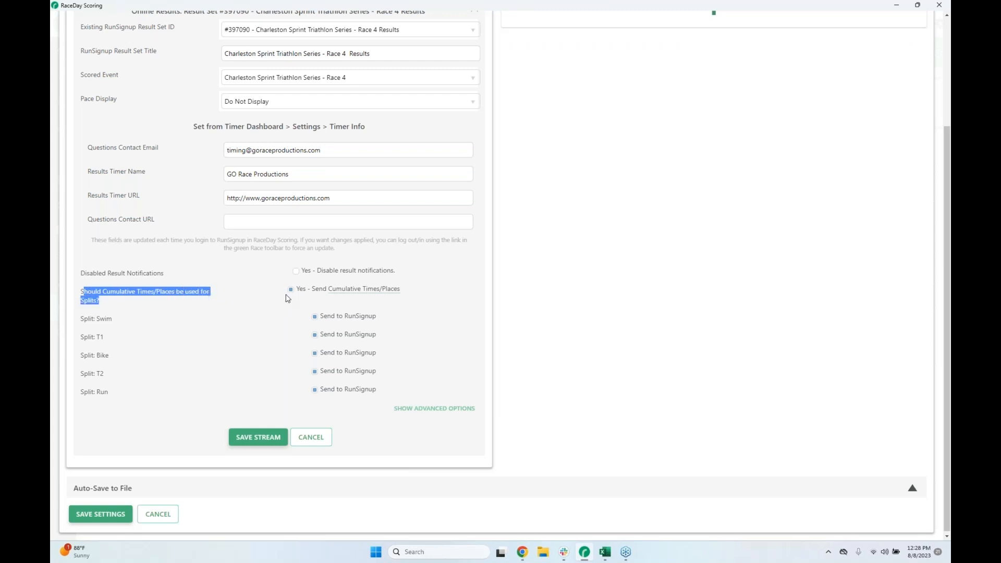
click(249, 436)
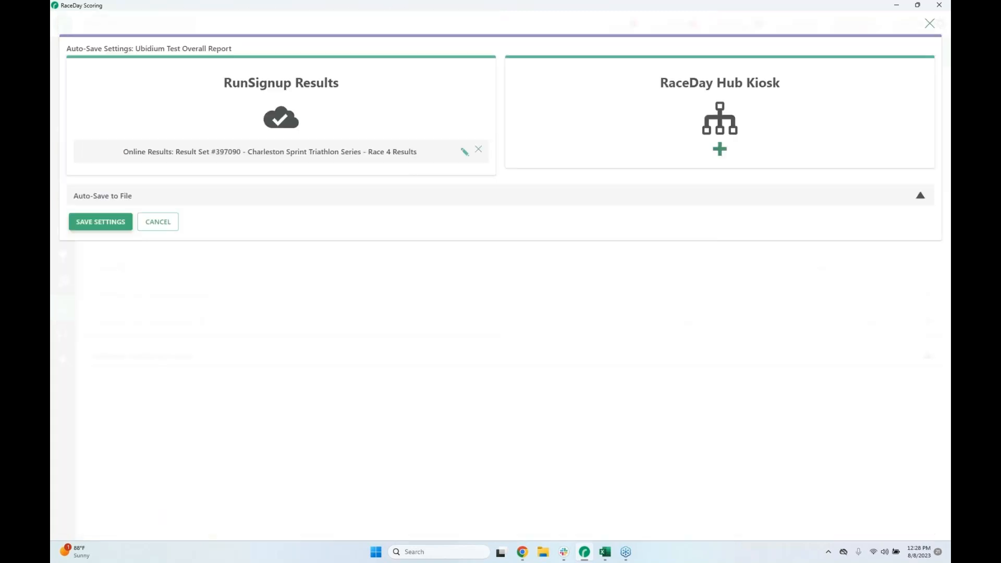
click(100, 222)
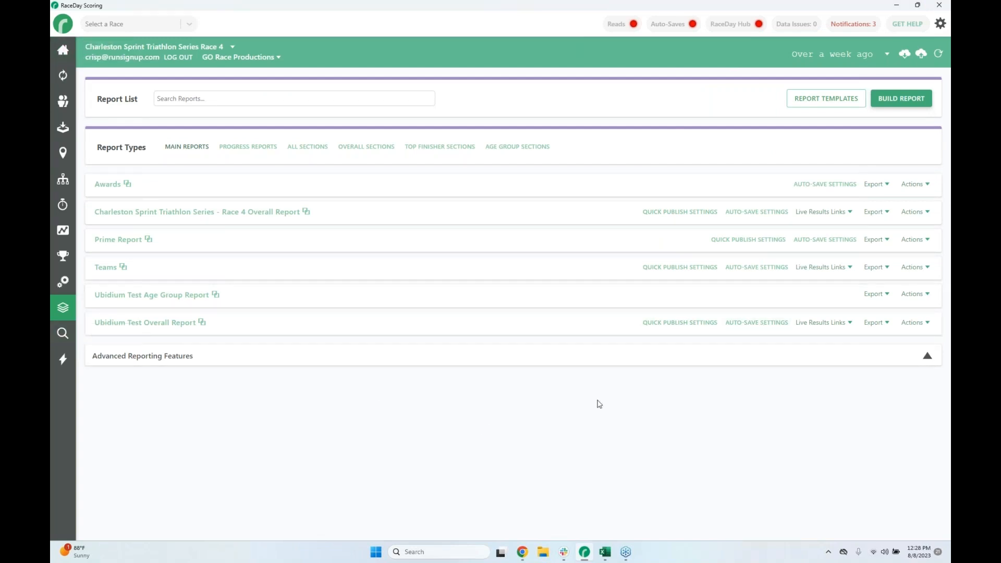
Reopen the Ubidium Test Overall Report's auto-save settings, save them without editing the stream, and dismiss the notification
click(747, 323)
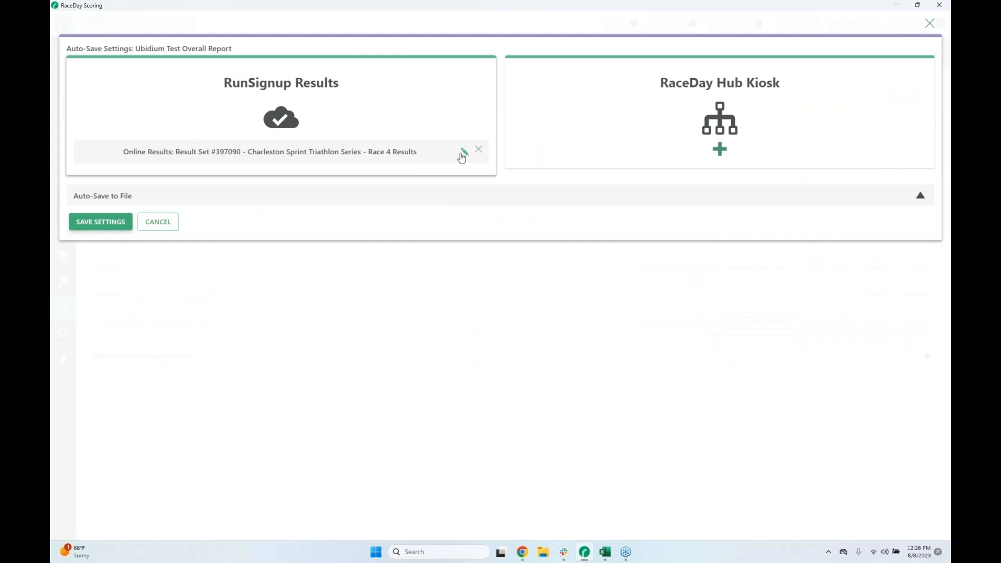
click(130, 223)
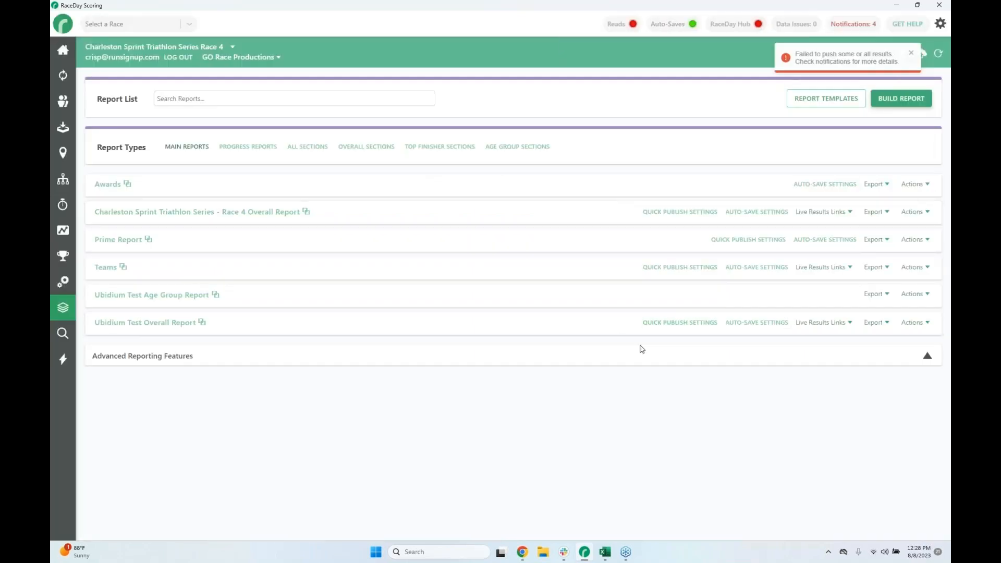
click(886, 56)
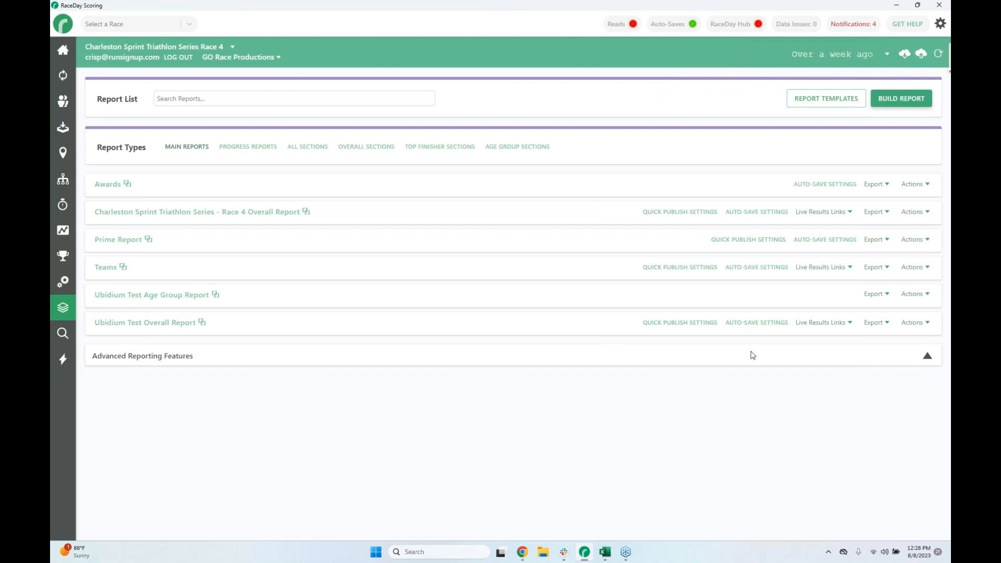
Open the RunSignup results stream of the Ubidium Test Overall Report for editing, and re-save both the stream and the auto-save settings
click(757, 322)
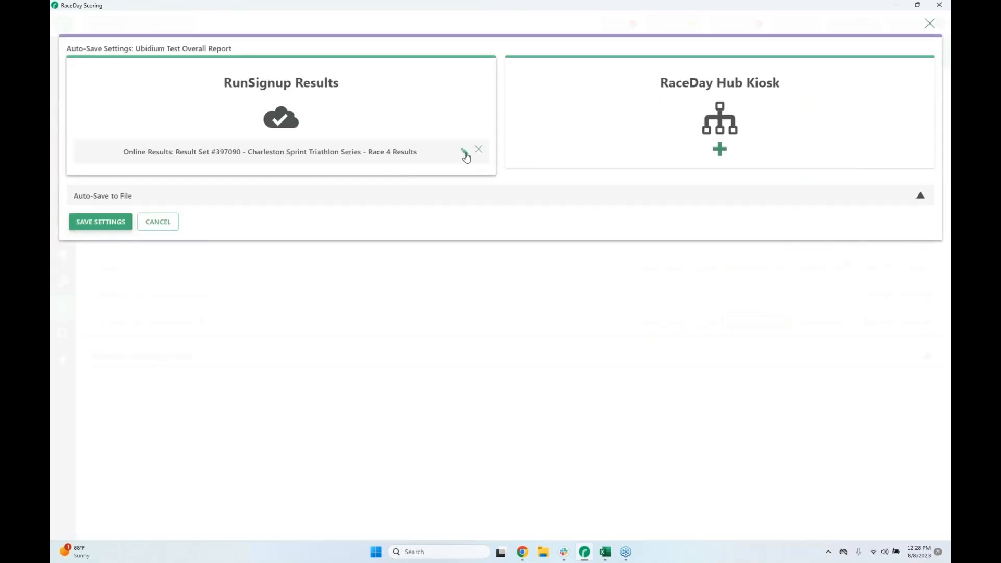
click(464, 151)
scroll(344, 333, down, 3)
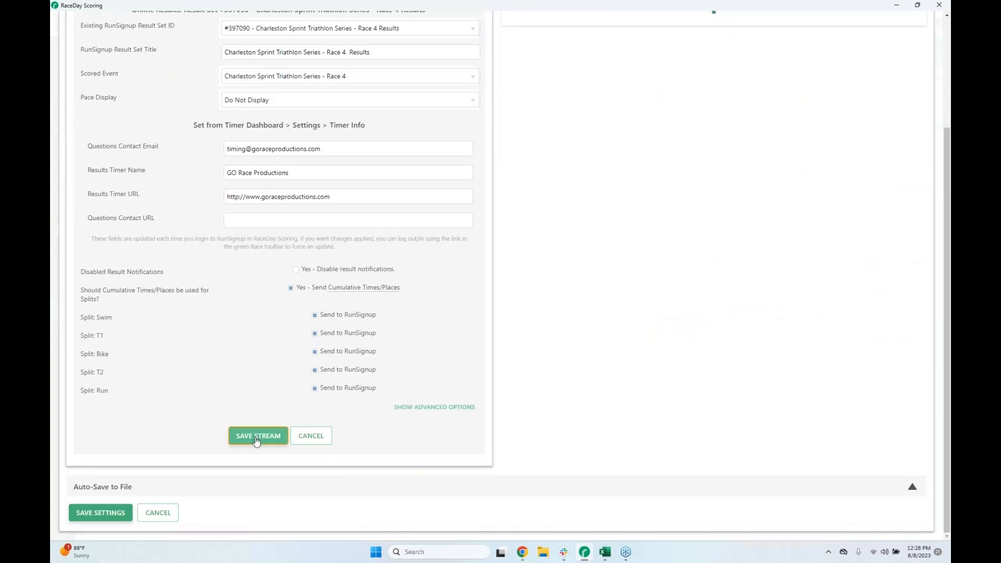
click(257, 437)
click(94, 223)
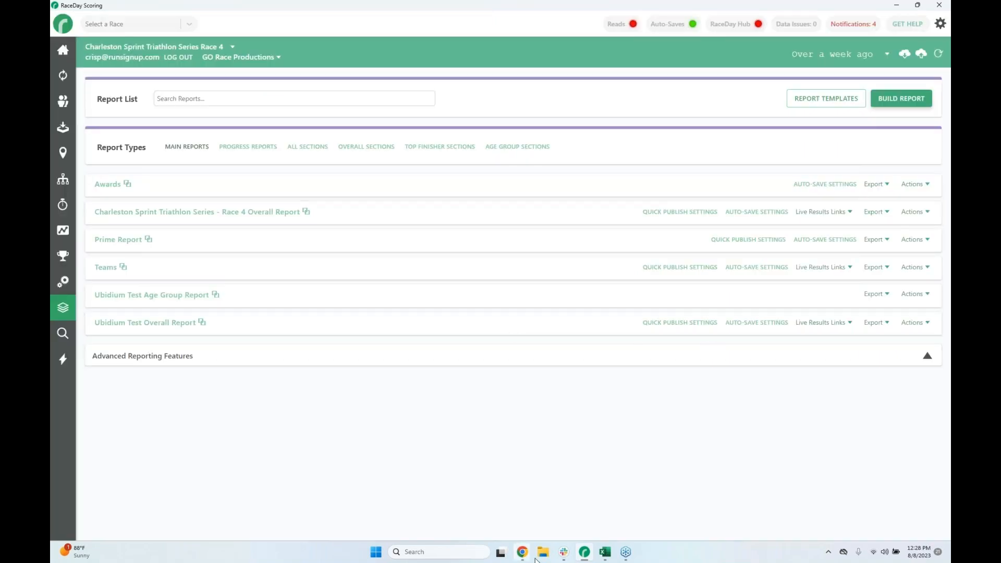
Switch to Chrome to examine the race's RunSignup results page and its Overall Results set, and return to RaceDay Scoring
click(898, 4)
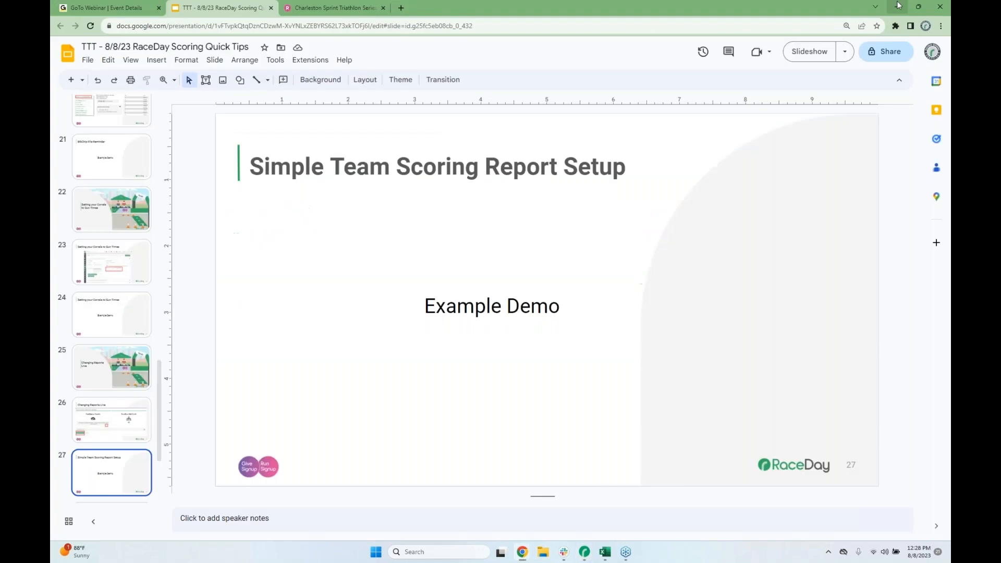
click(317, 8)
drag(605, 536, 718, 537)
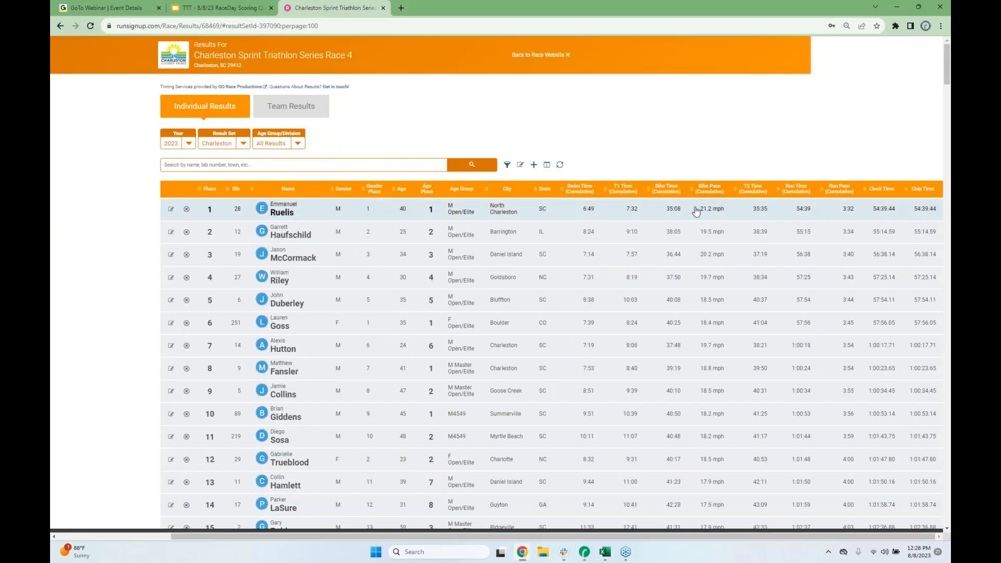
click(243, 143)
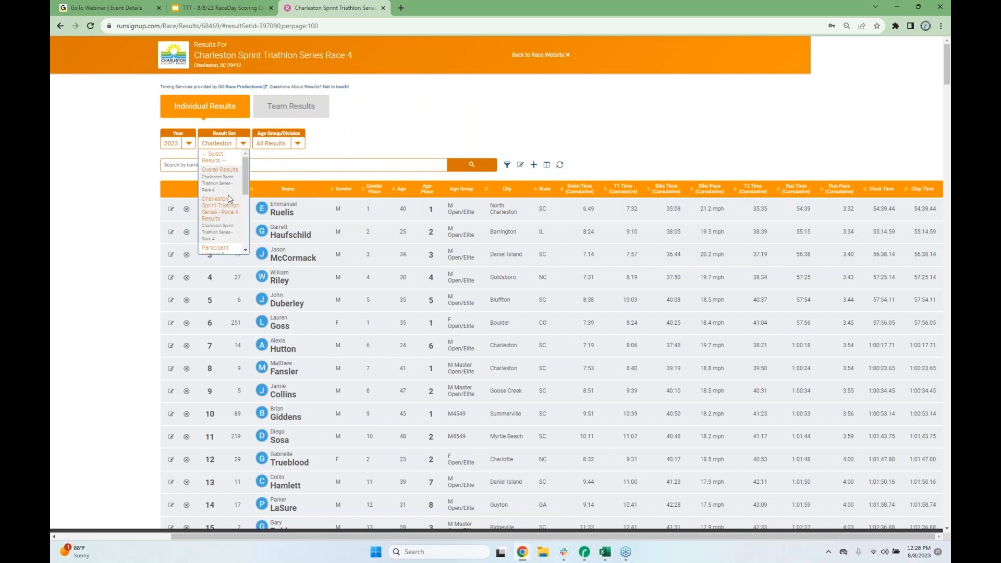
click(228, 186)
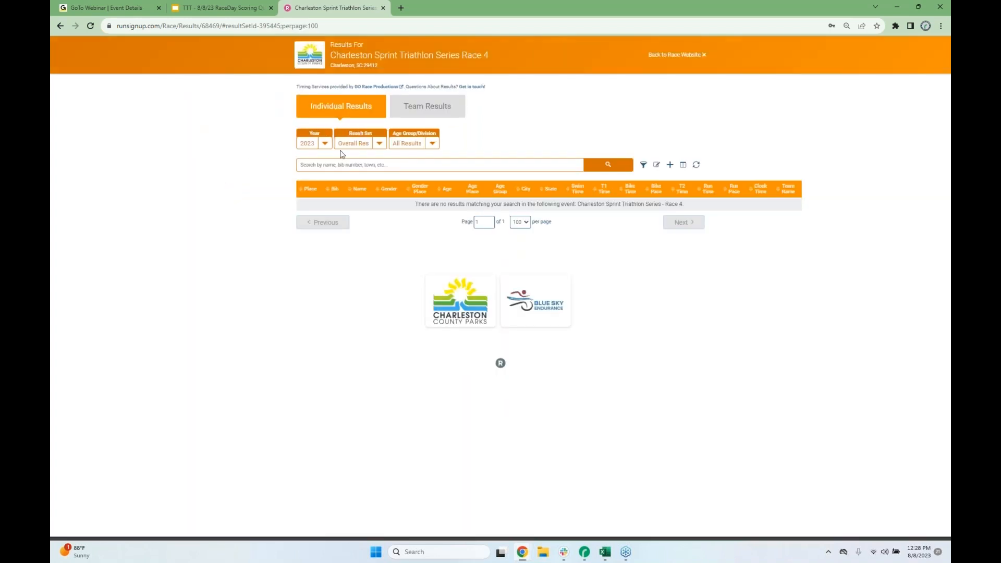
click(368, 145)
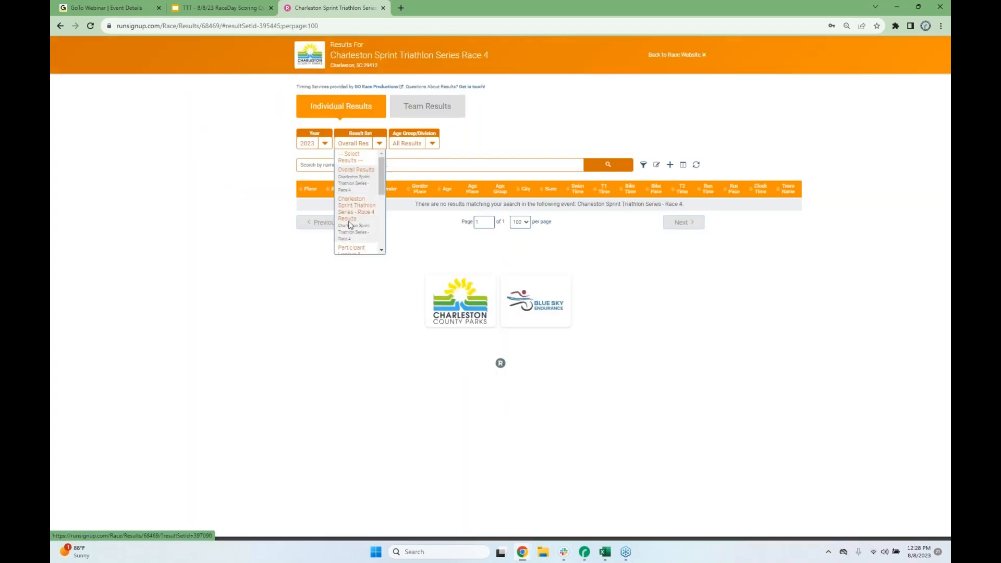
click(208, 12)
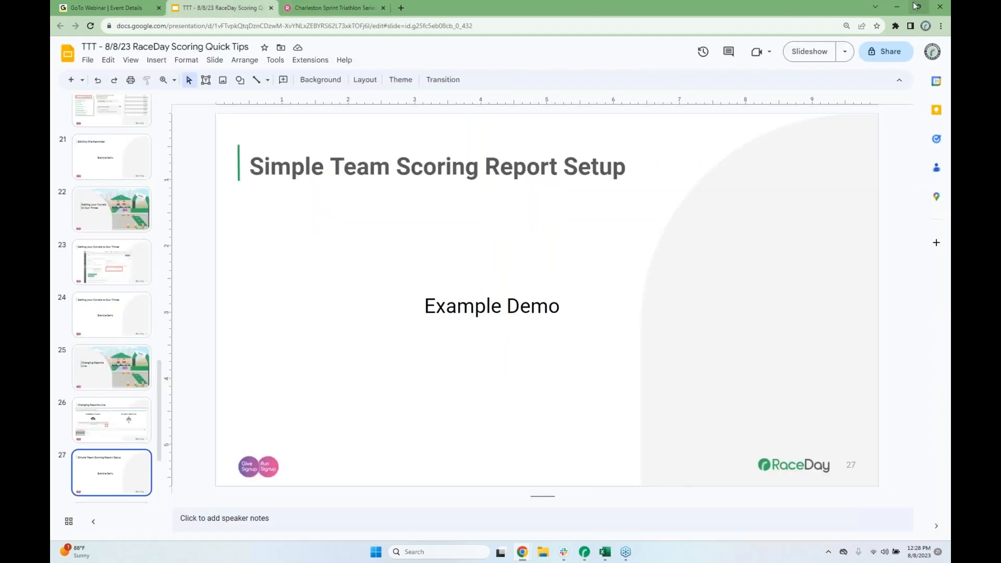
click(897, 7)
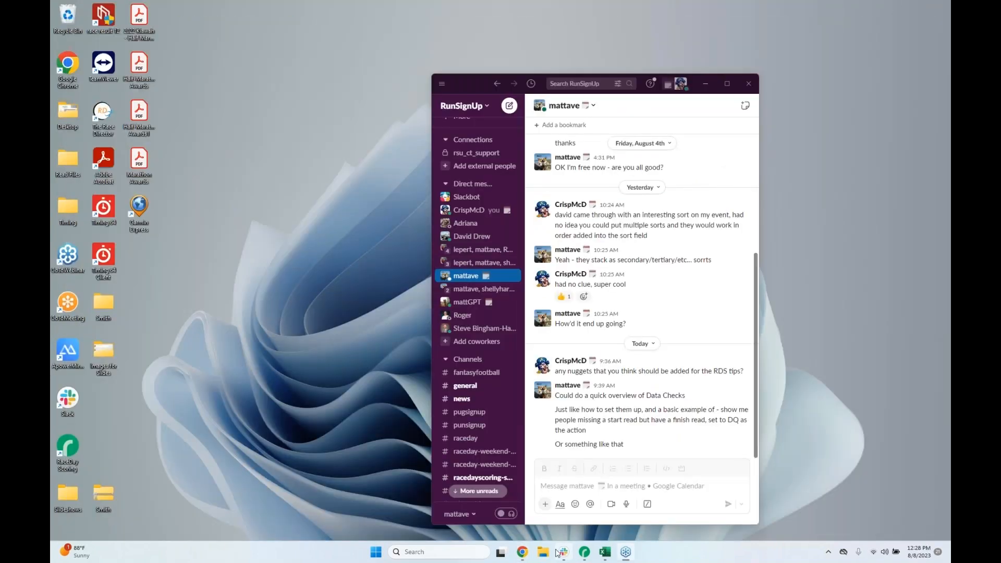
click(585, 551)
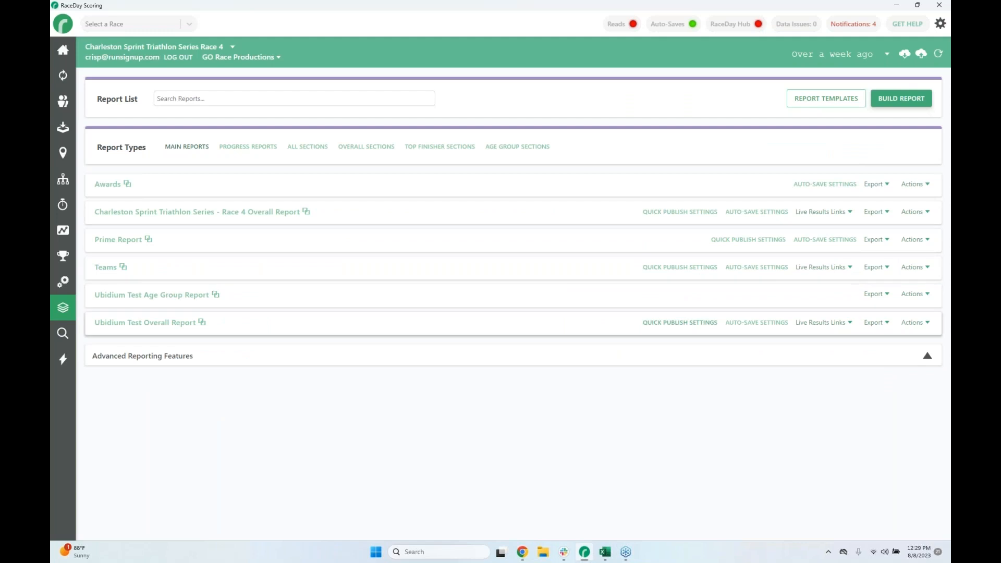
Remove the Chip Time column from the Ubidium Test Overall Report and save the report
click(917, 327)
click(910, 348)
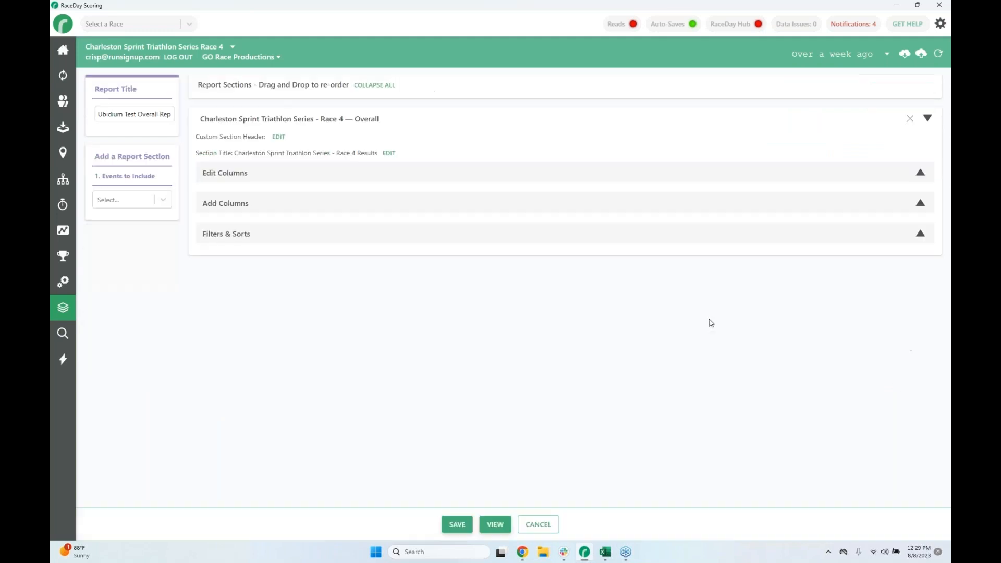
click(316, 236)
click(359, 206)
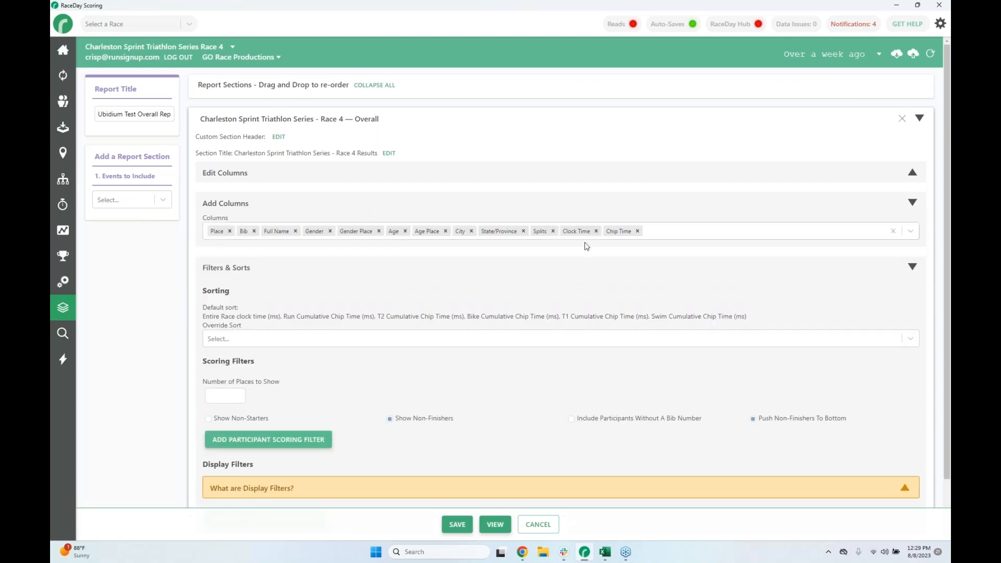
click(638, 231)
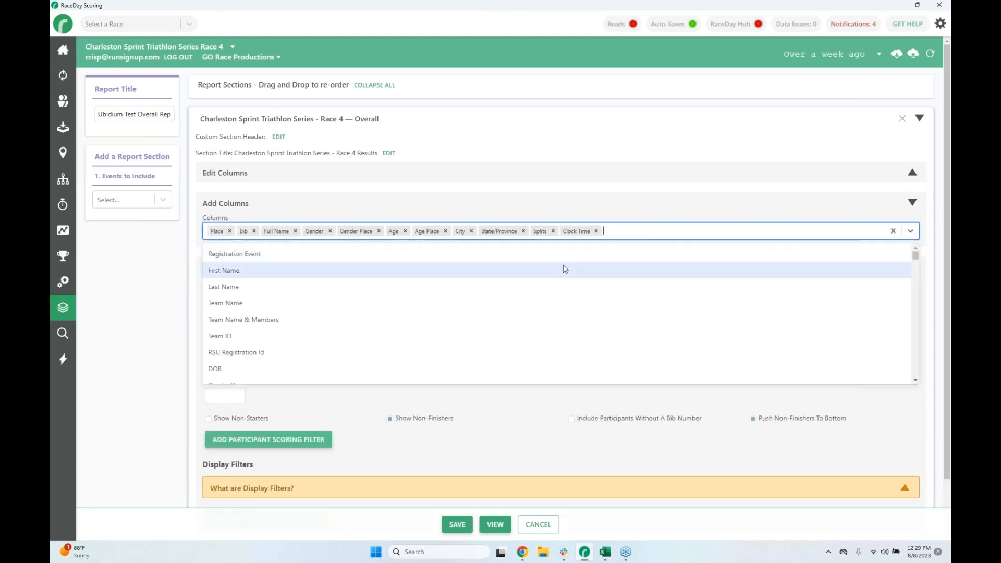
click(124, 271)
click(457, 524)
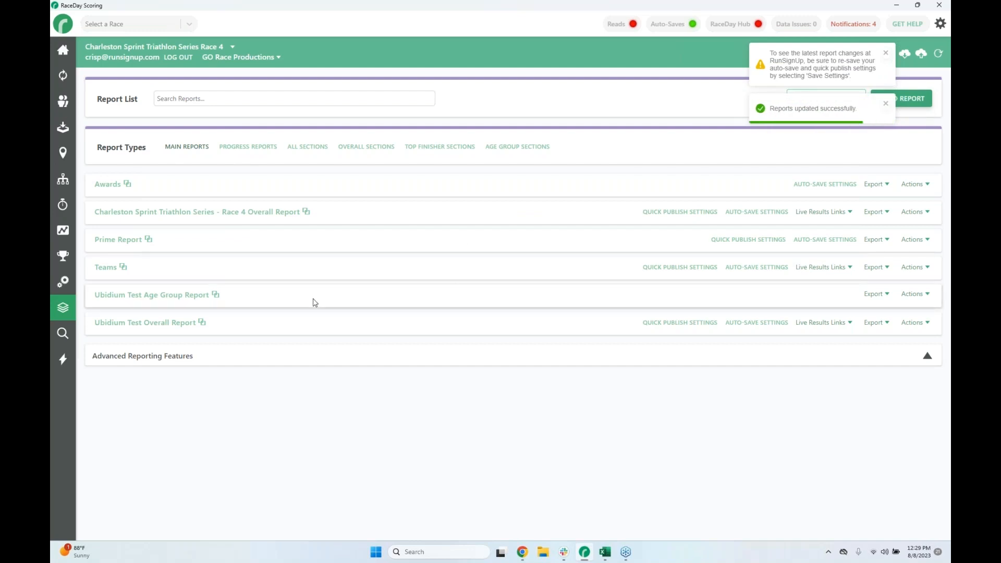
Re-save the RunSignup stream and auto-save settings of the Ubidium Test Overall Report to publish the Chip Time removal, and dismiss the reminder
click(758, 321)
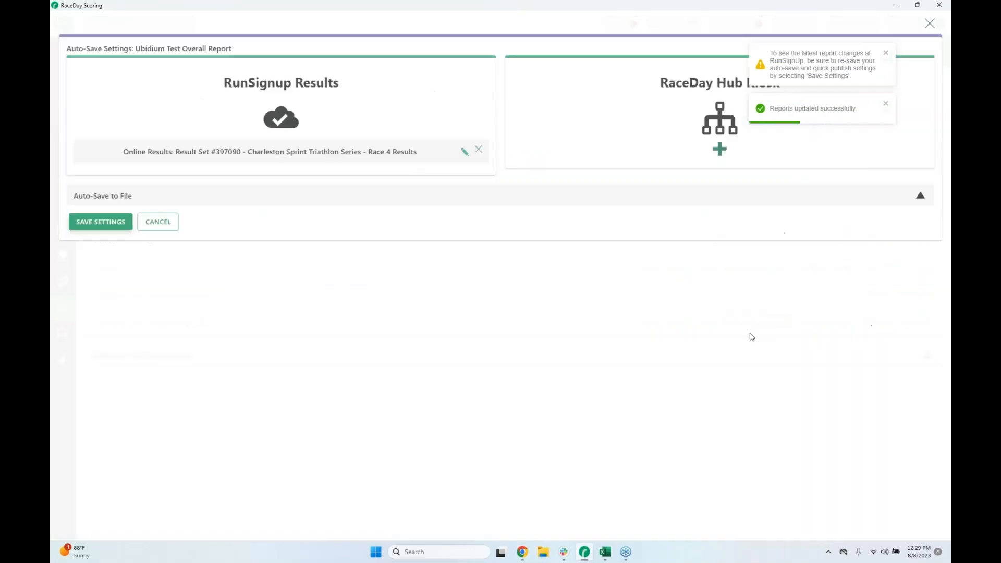
click(466, 154)
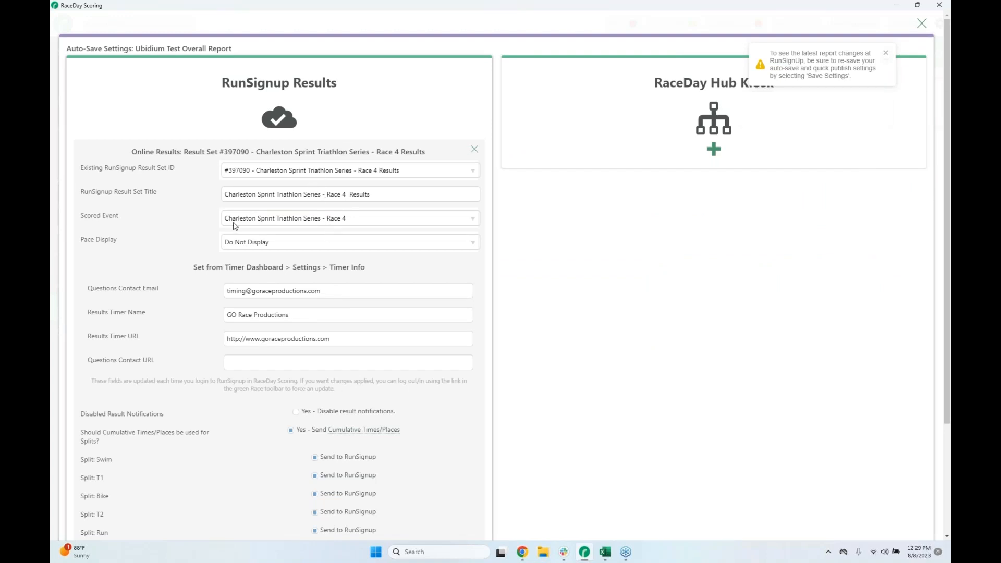
scroll(235, 225, down, 3)
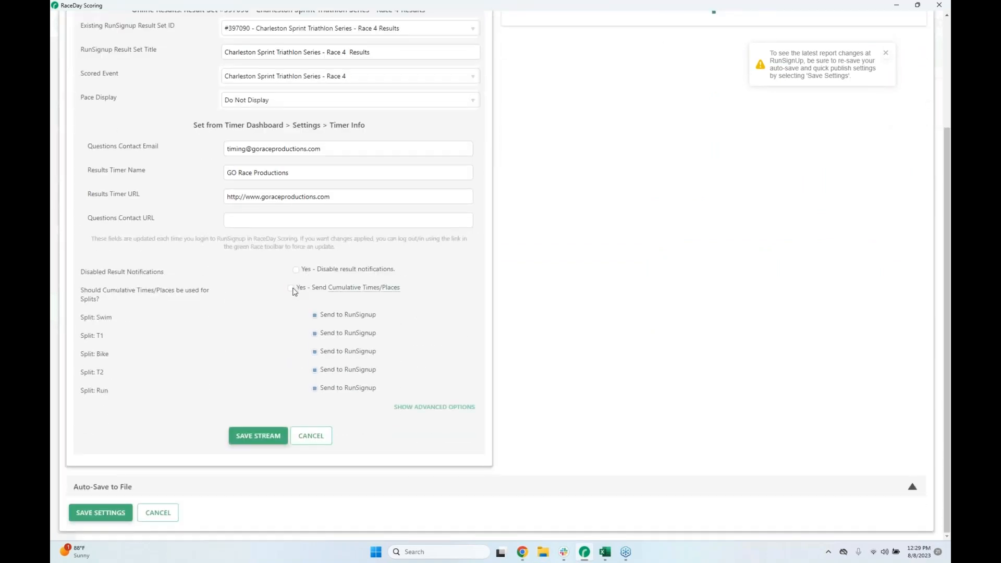
click(257, 438)
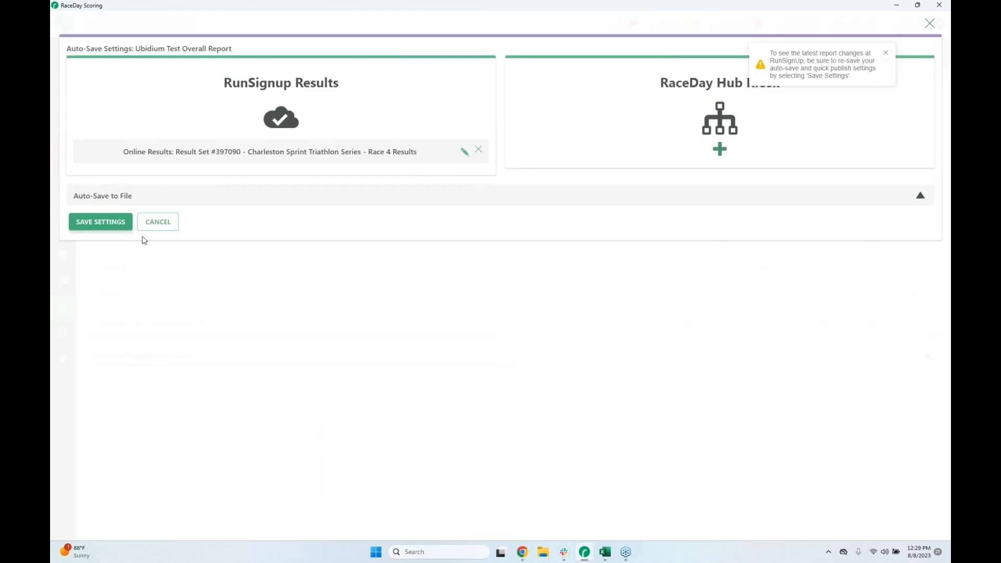
click(104, 224)
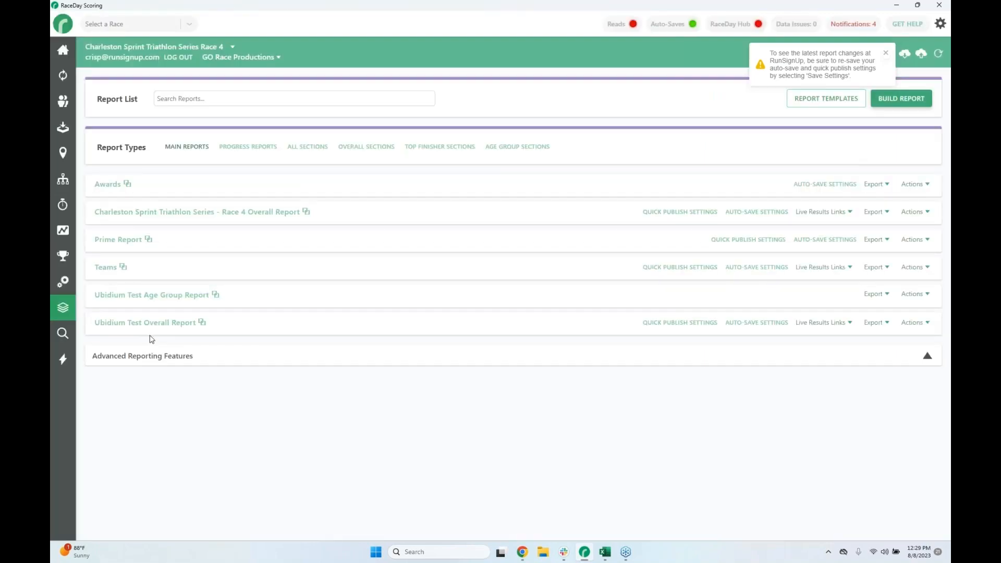
click(886, 54)
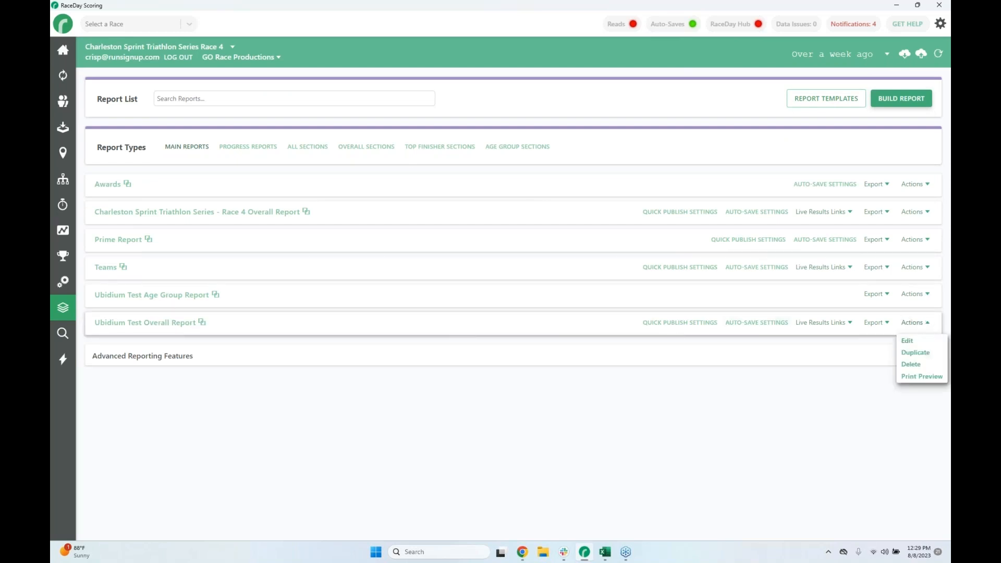
Remove the Splits column from the Ubidium Test Overall Report, save the report, and dismiss the success notification
click(916, 339)
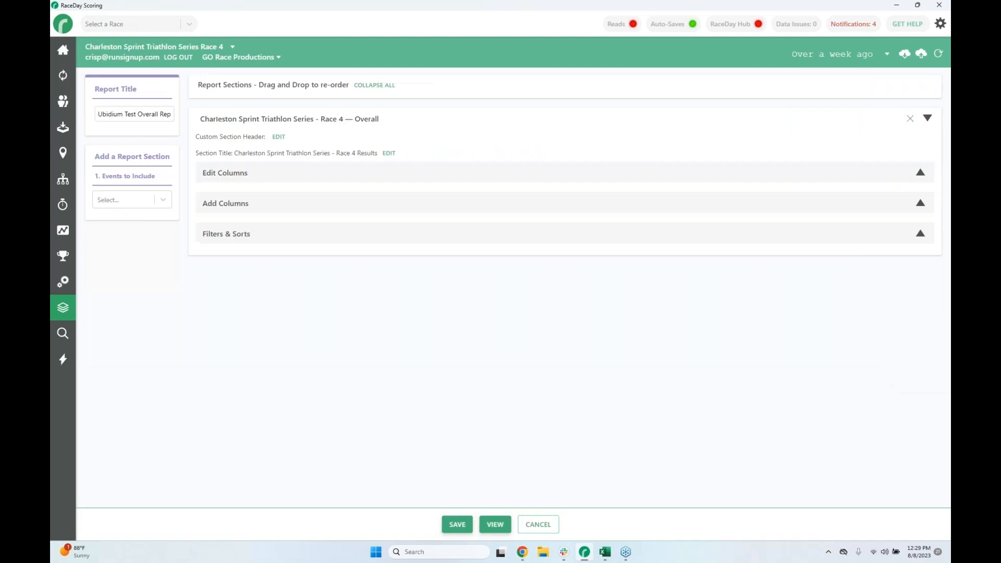
click(375, 207)
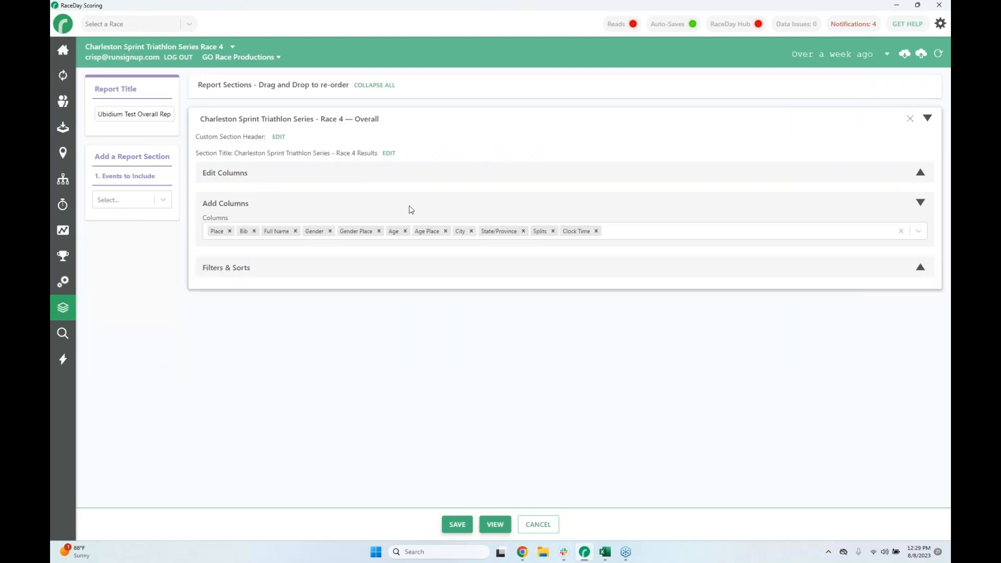
click(553, 231)
click(436, 505)
click(452, 525)
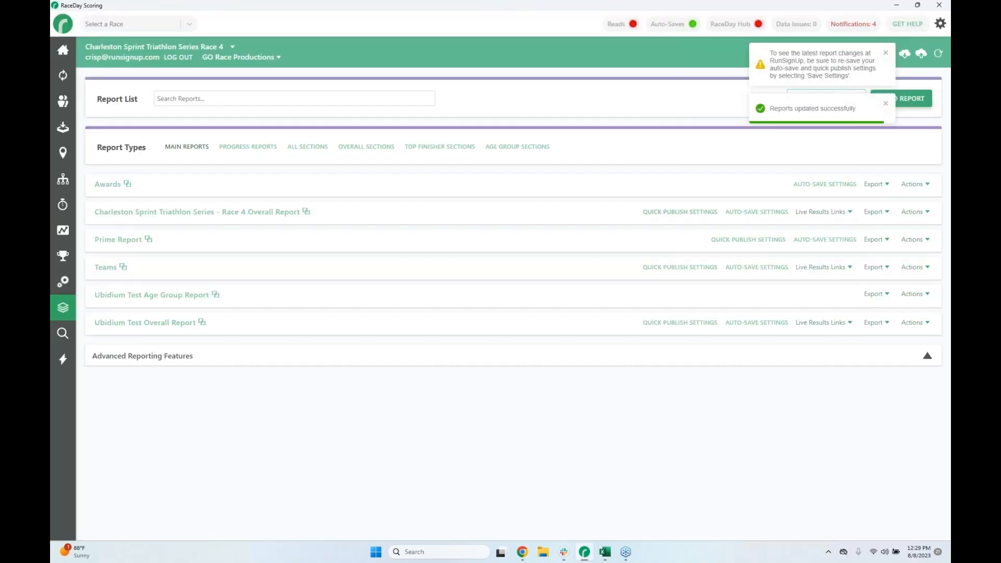
click(886, 106)
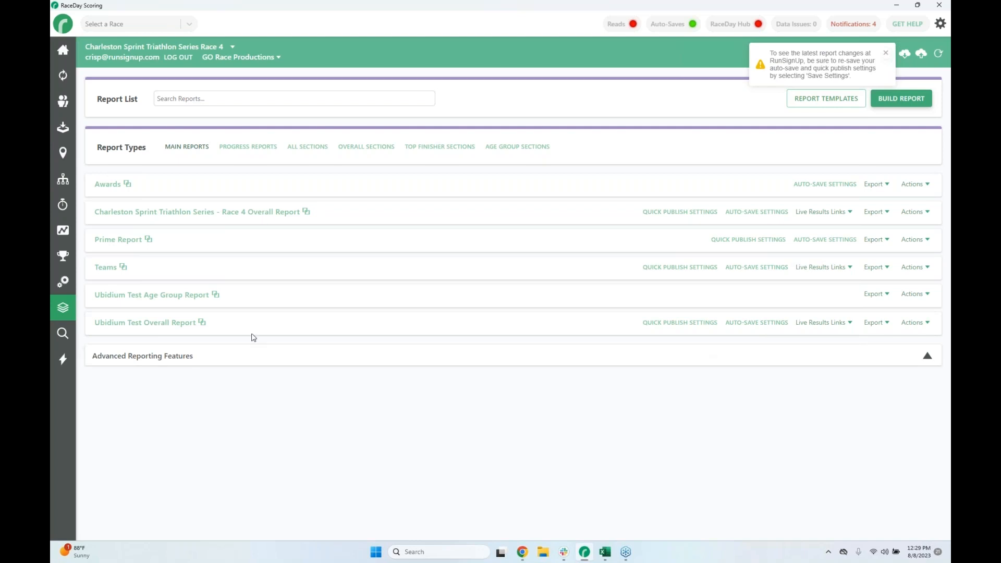
Re-save the RunSignup results stream and auto-save settings of the Ubidium Test Overall Report to push the Splits removal, and dismiss the notification
click(771, 322)
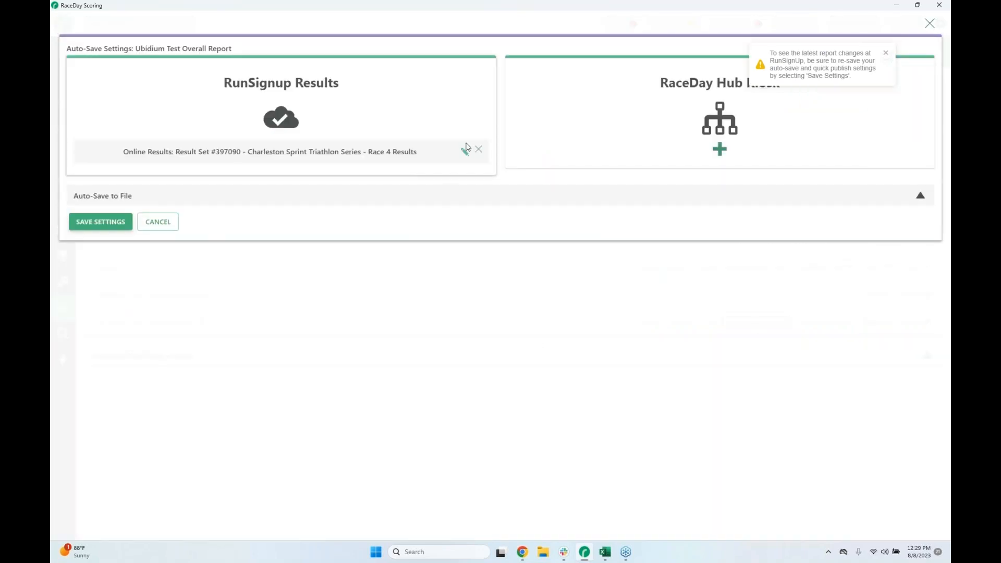
click(465, 152)
click(258, 460)
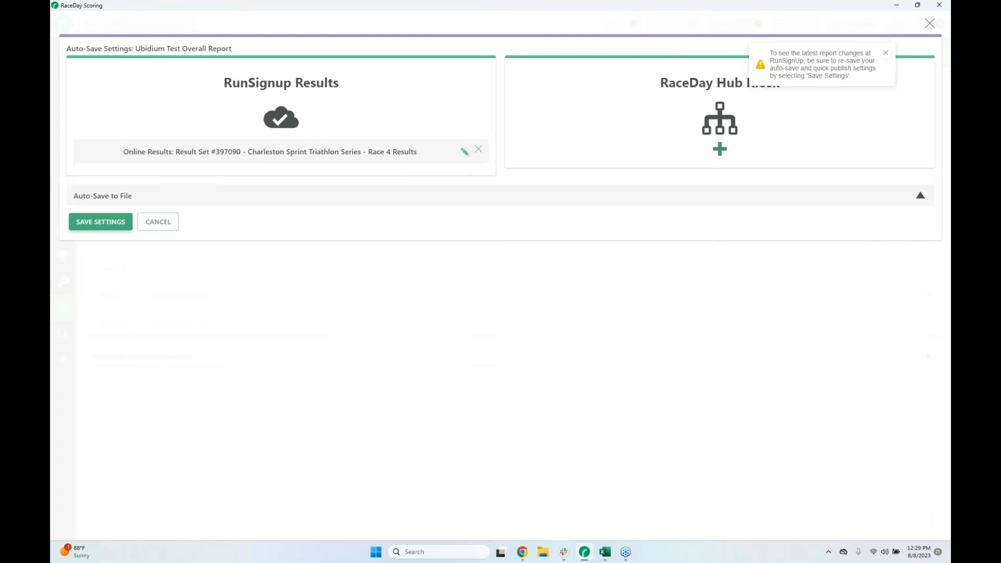
click(101, 222)
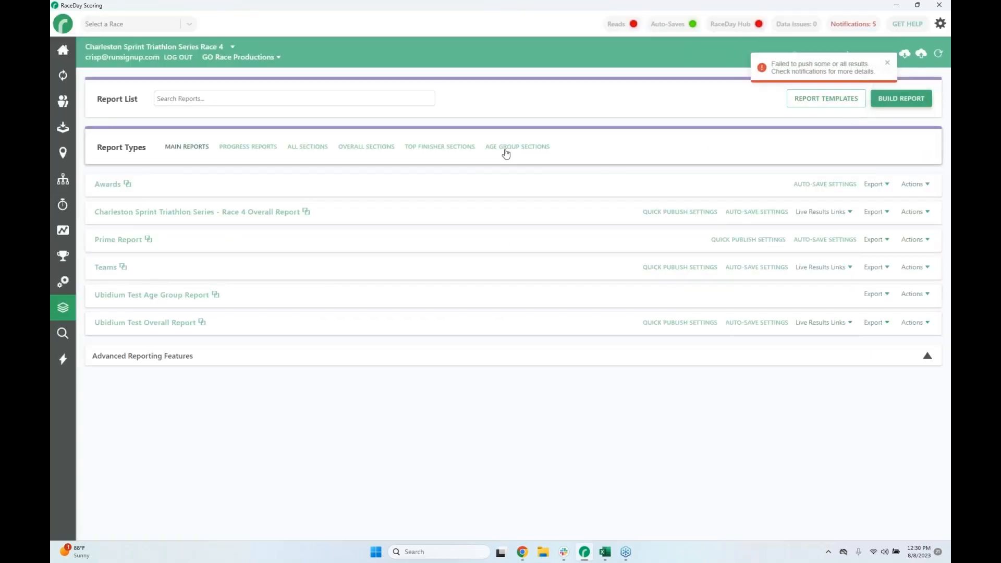
click(886, 53)
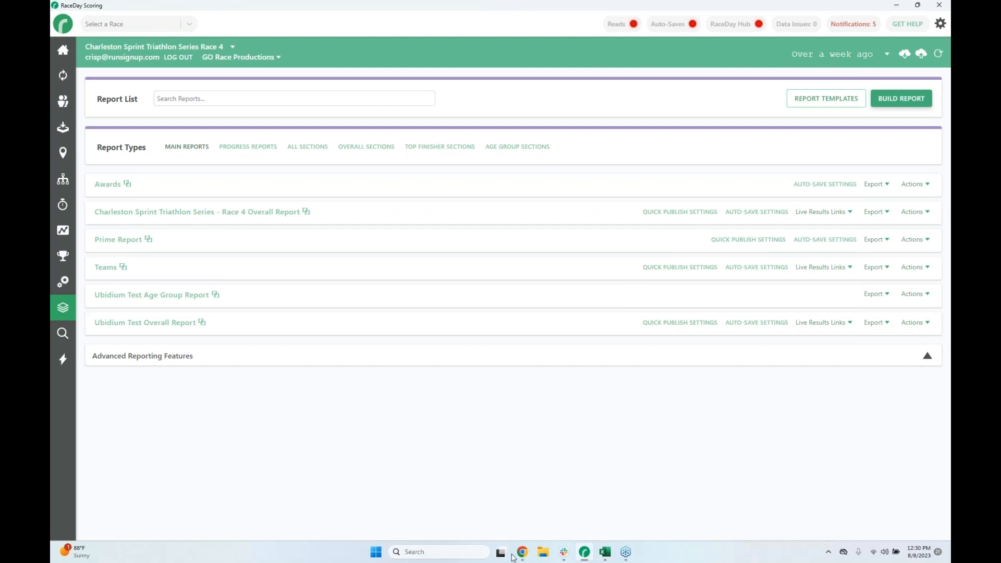
Switch to the quick tips presentation in Chrome and show slide 28 on Simple Team Scoring Report Setup, followed by demo slide 29
mouse_move(522, 552)
click(581, 514)
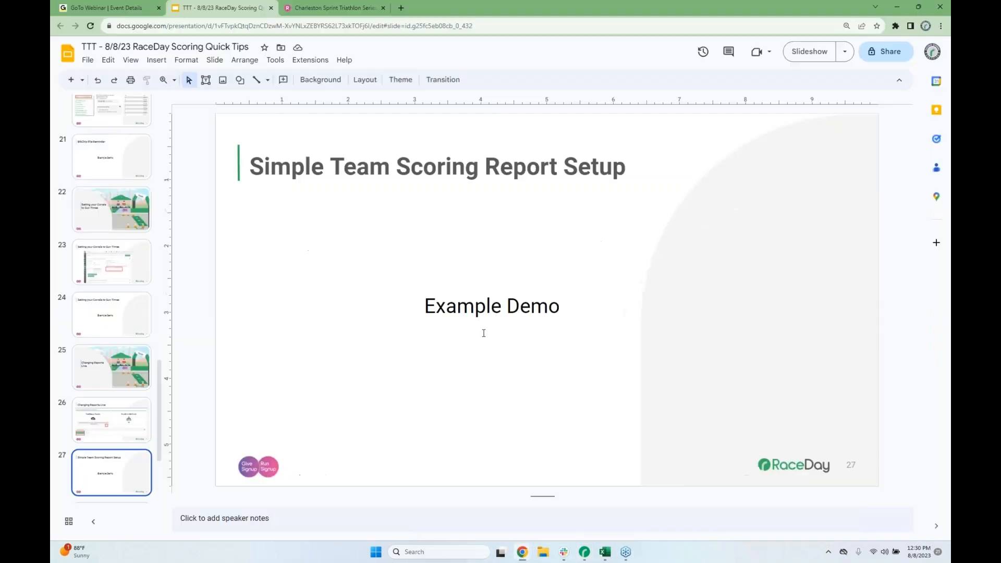
scroll(136, 374, down, 2)
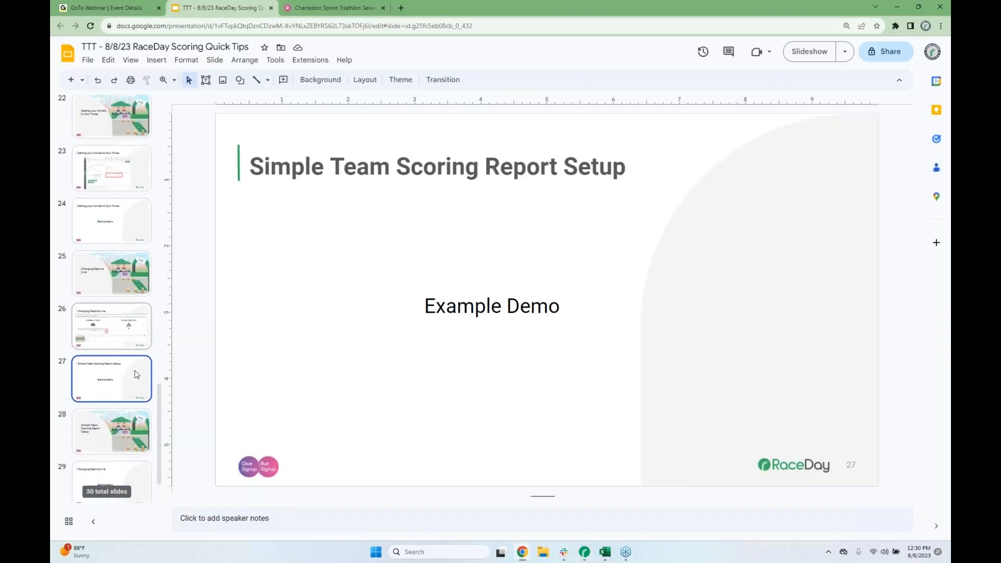
scroll(135, 375, down, 1)
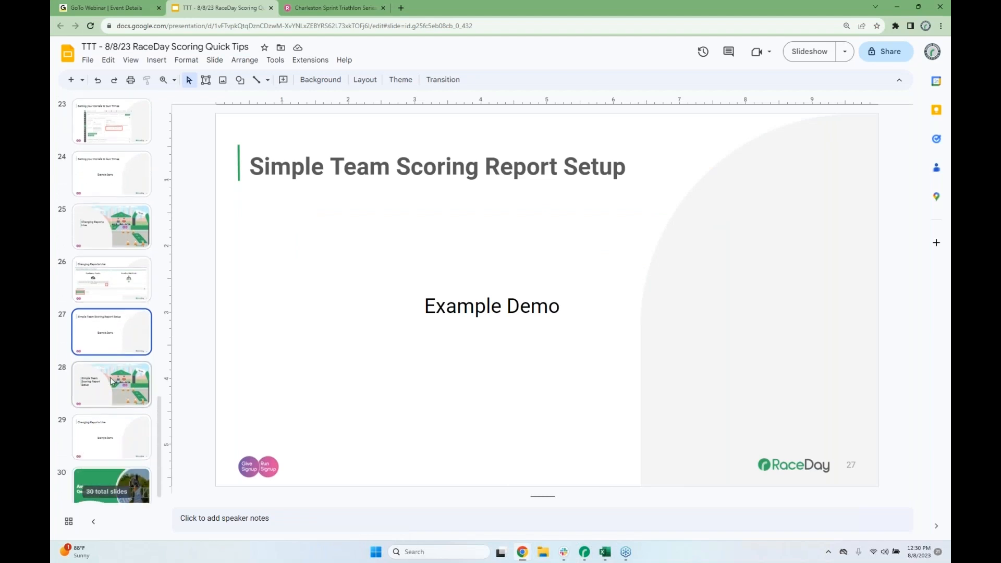
click(111, 381)
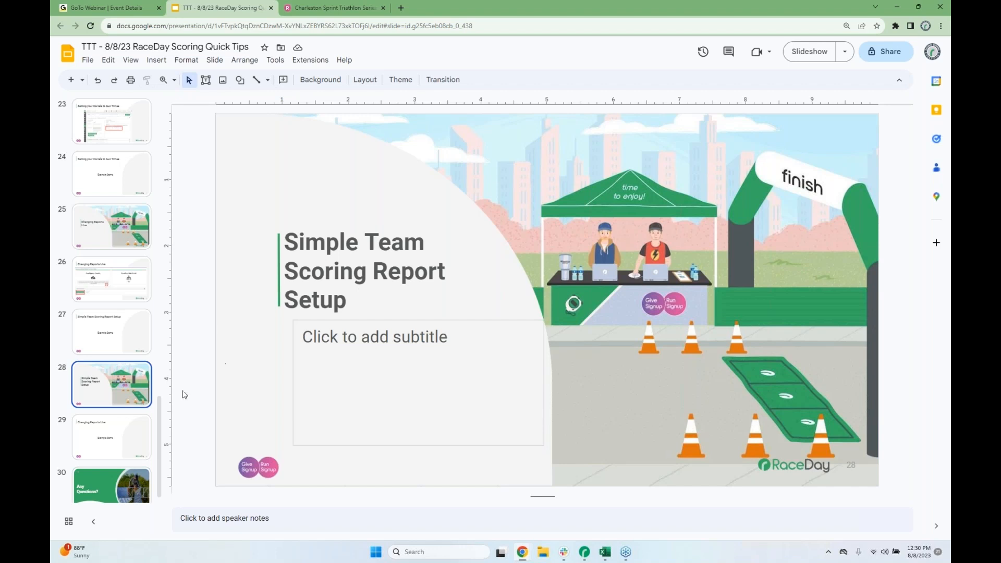
click(128, 434)
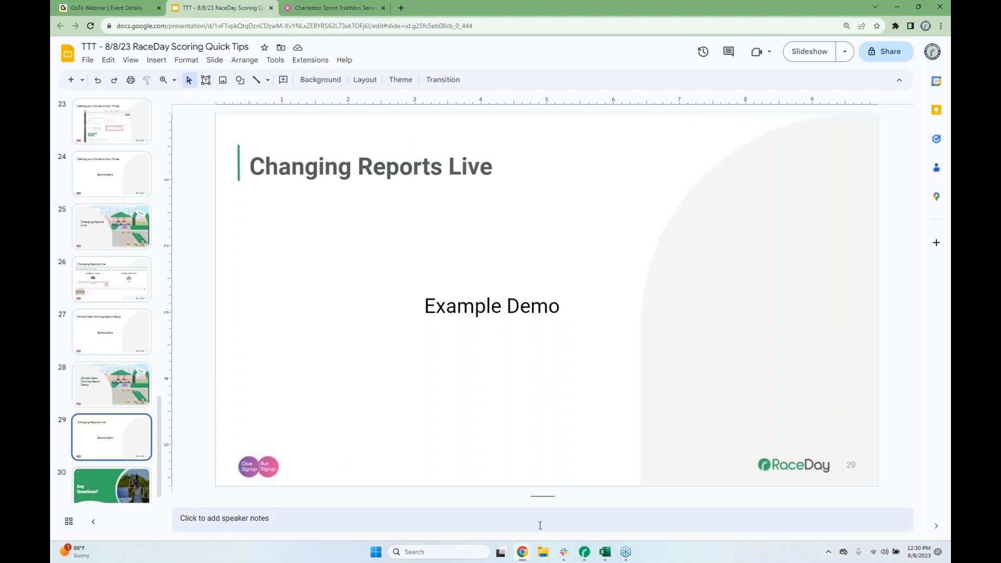
Return to RaceDay Scoring and view the teams and team types of Charleston Sprint Triathlon Series Race 4
click(585, 552)
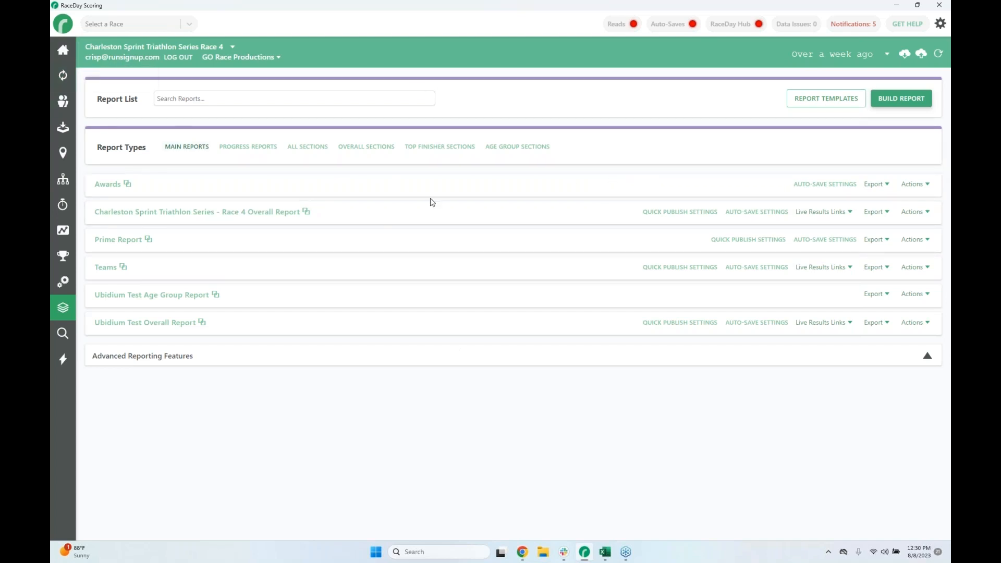
click(58, 106)
click(737, 92)
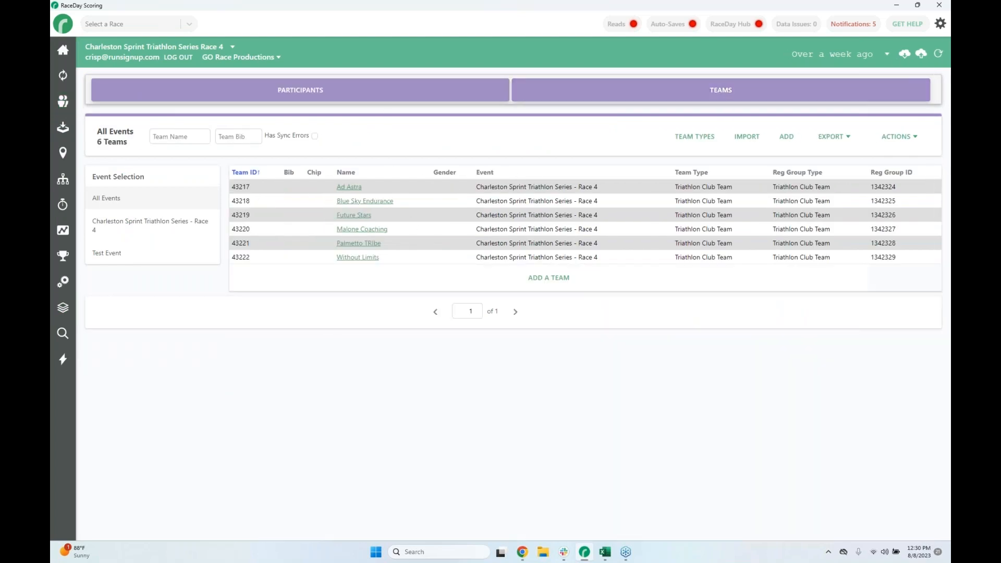
click(694, 136)
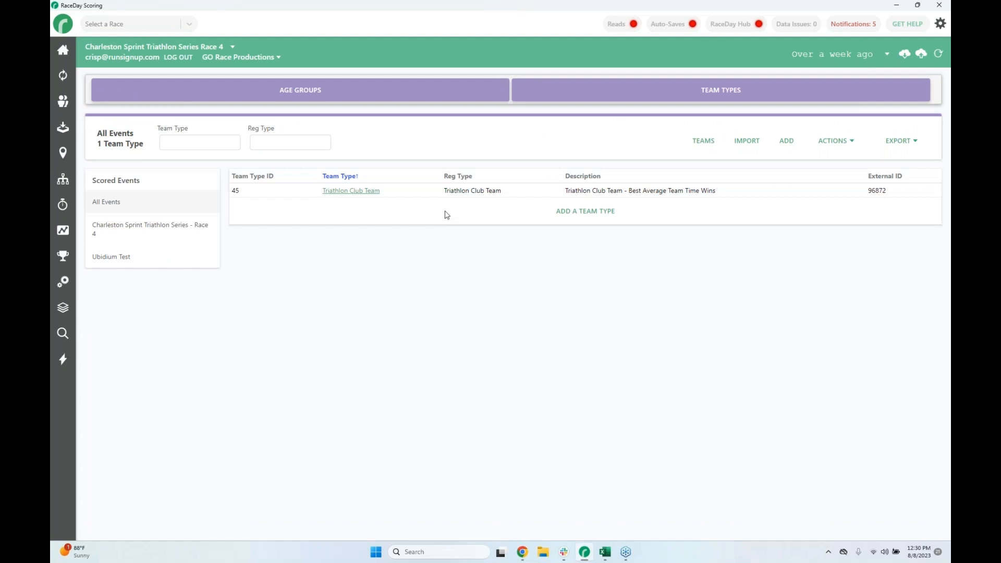
View the existing Teams report from the report list and close it
click(61, 311)
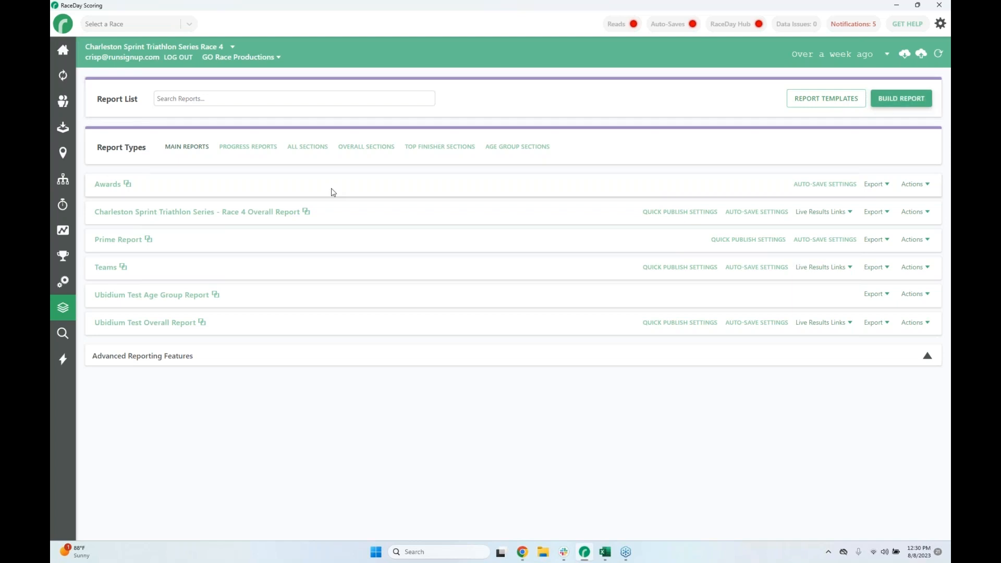
click(102, 268)
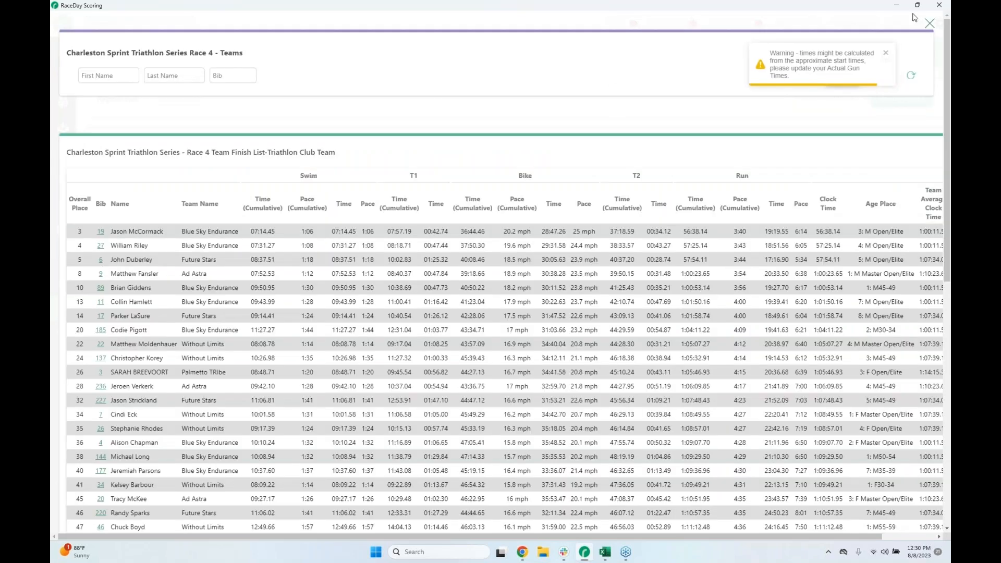
click(930, 23)
Build and save a report titled Team Summary with a Team Summary section for the Charleston Sprint Triathlon Series - Race 4 event
click(889, 100)
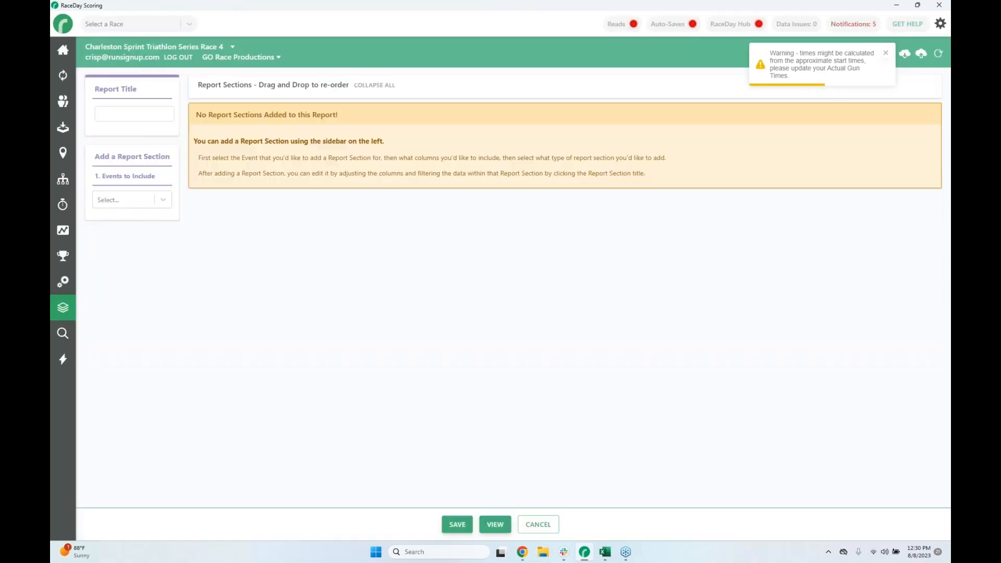
click(151, 115)
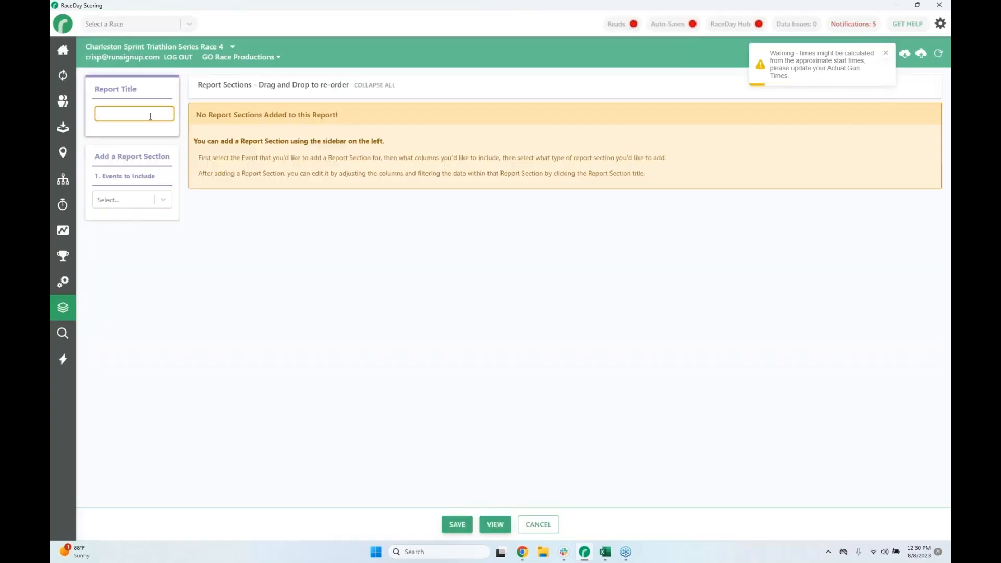
text(Team Summary)
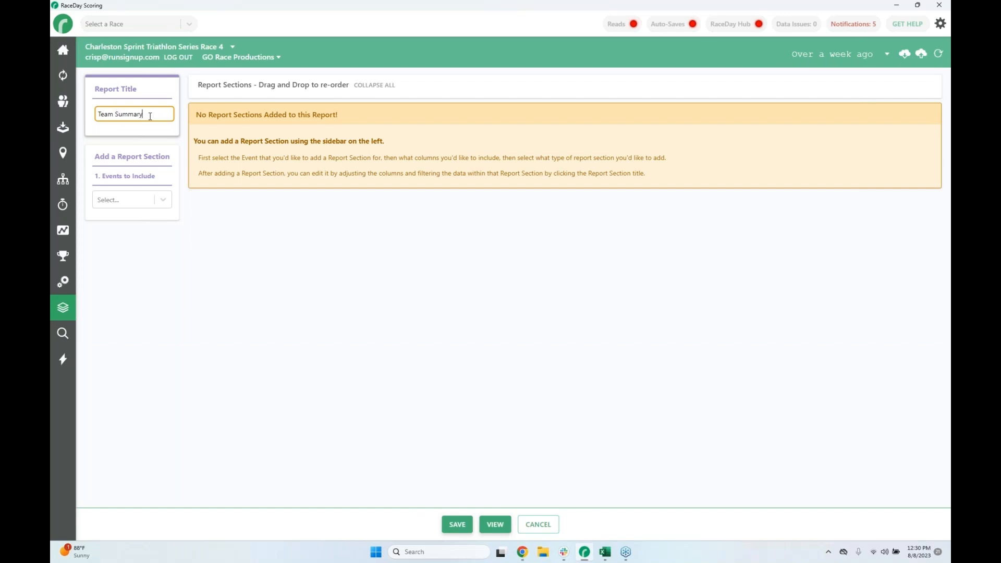
click(168, 200)
click(116, 249)
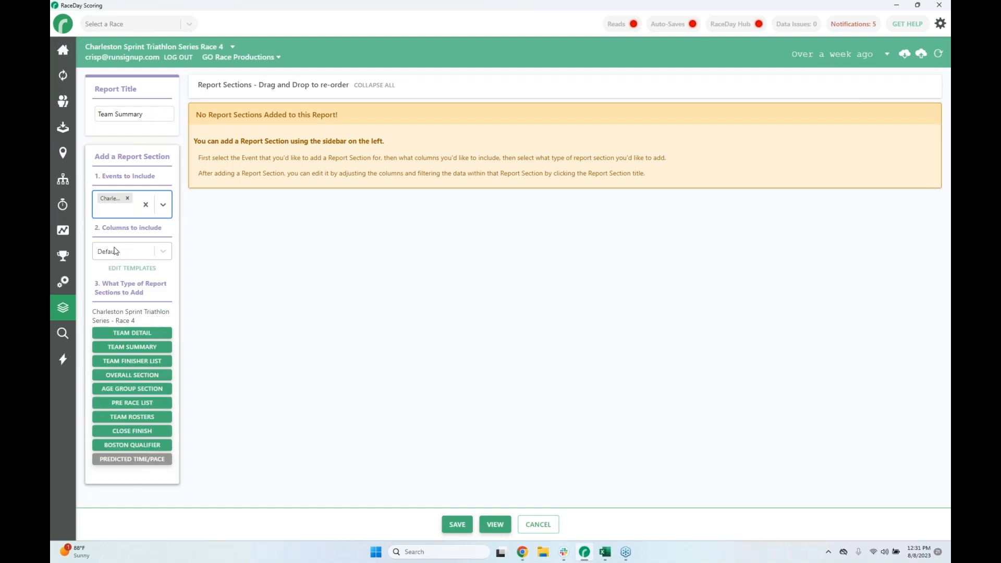
click(130, 351)
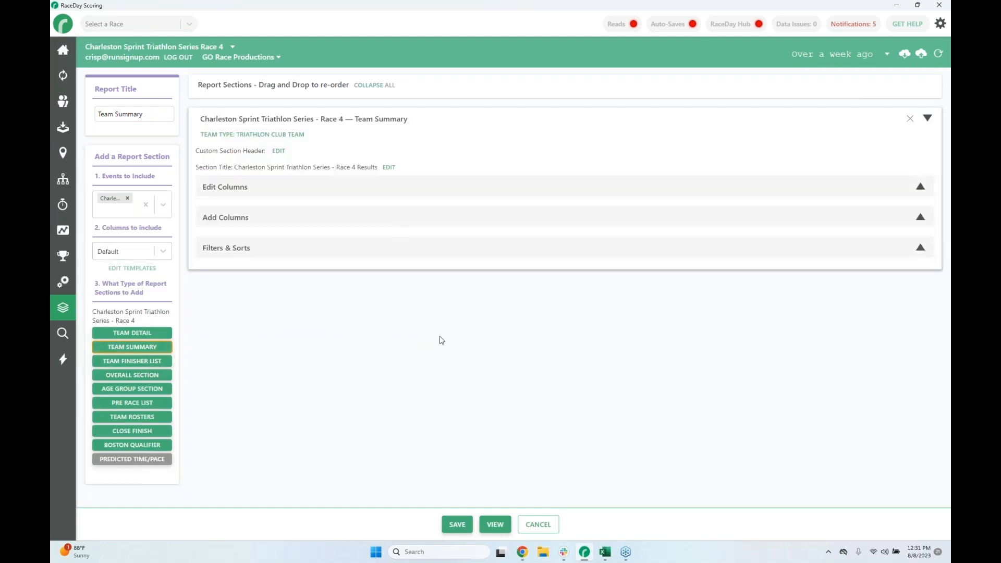
click(462, 527)
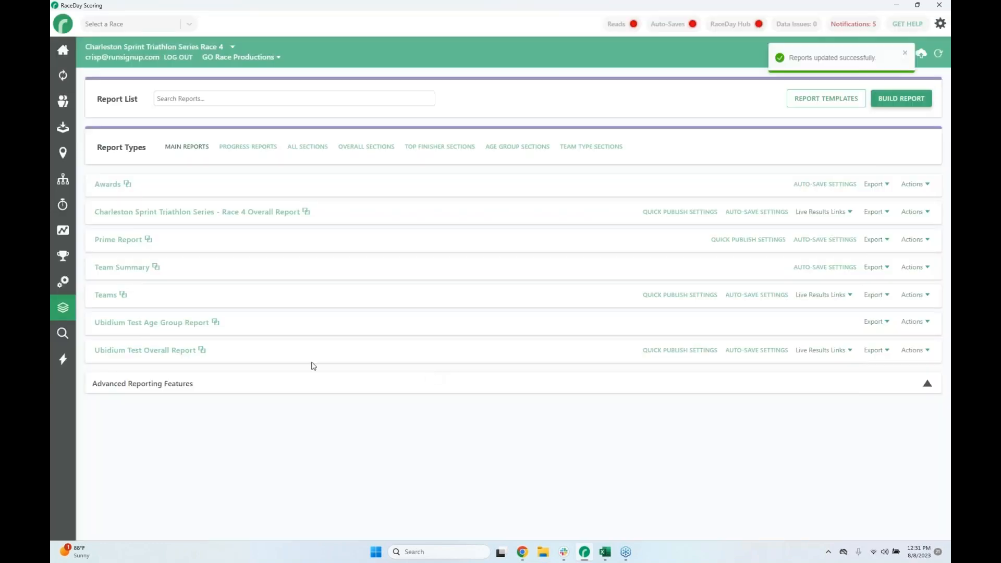
View the team standings in the Team Summary report, close it, and open the report for editing
click(126, 268)
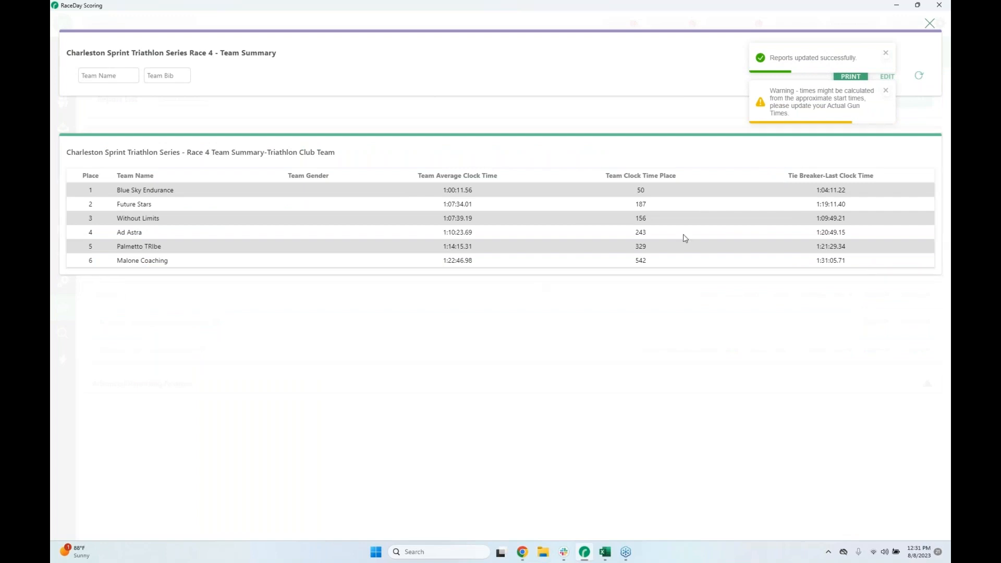
click(929, 24)
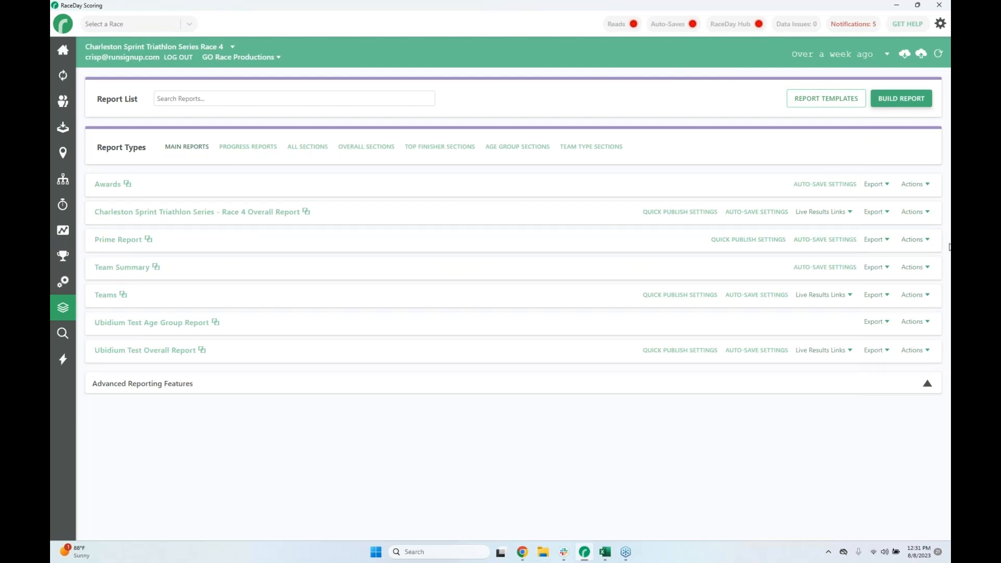
click(911, 268)
click(908, 286)
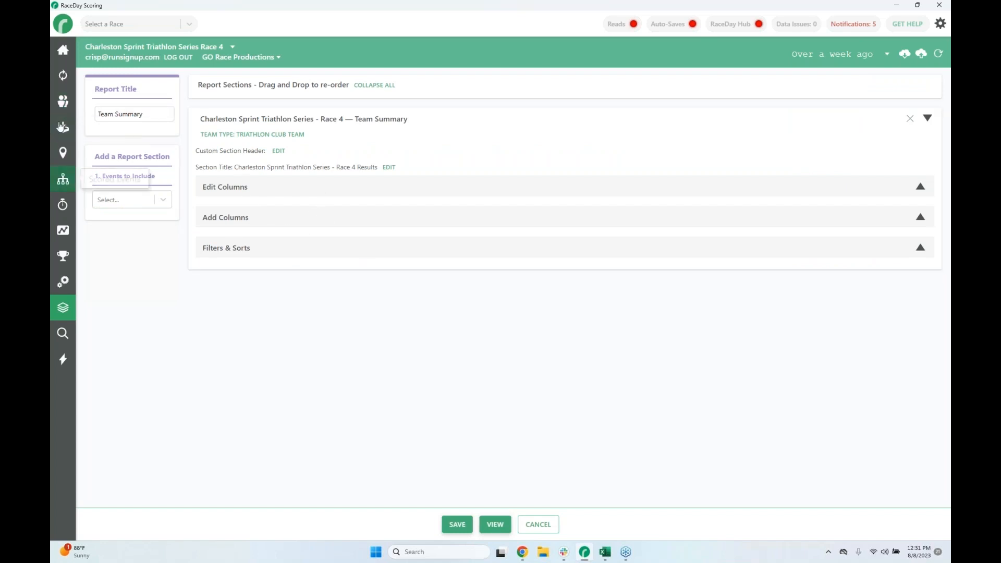
Examine the team scoring options of the Charleston Sprint Triathlon Series - Race 4 scored event and close them without changes
click(62, 179)
scroll(296, 305, down, 3)
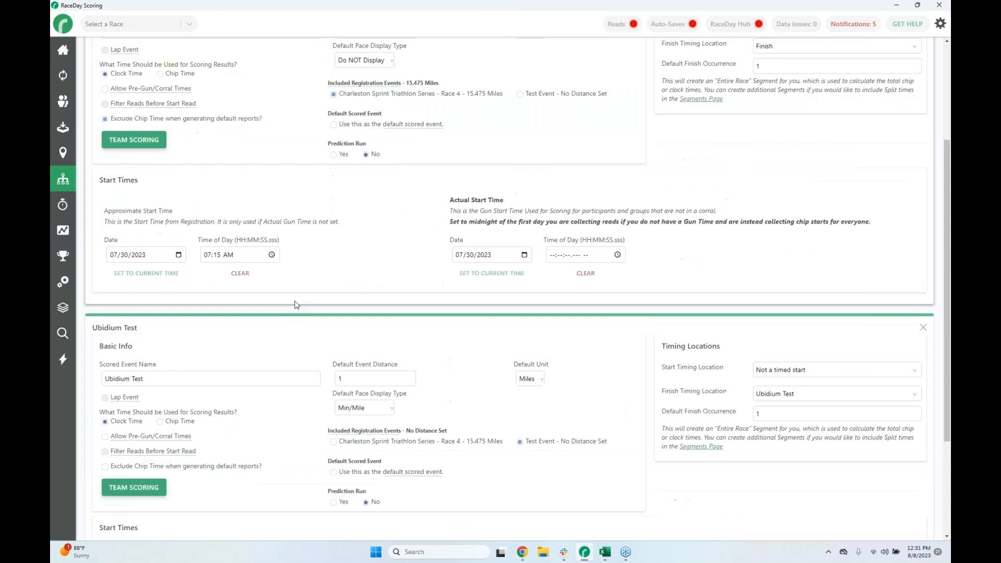
scroll(295, 305, down, 3)
scroll(133, 222, up, 5)
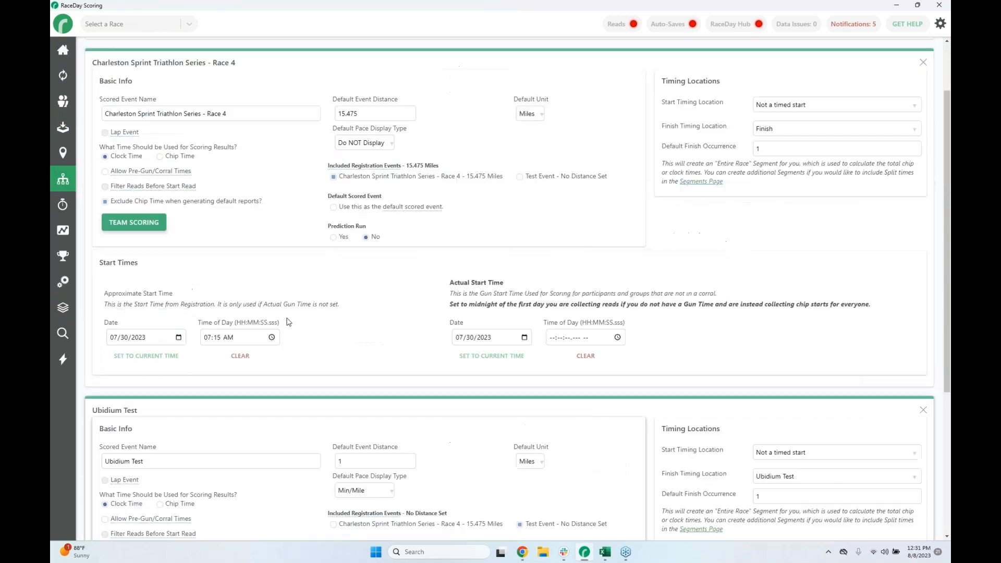
click(134, 222)
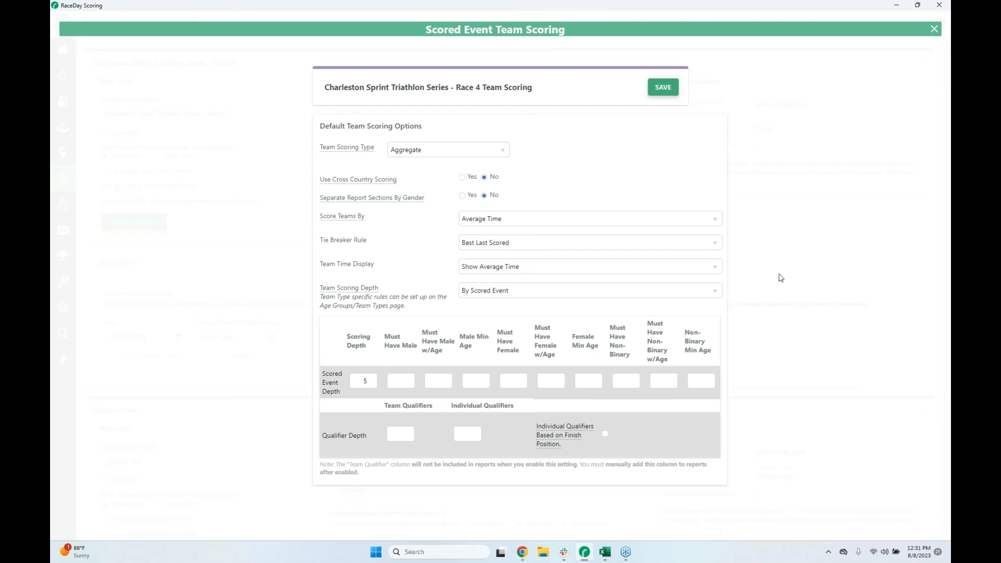
click(933, 31)
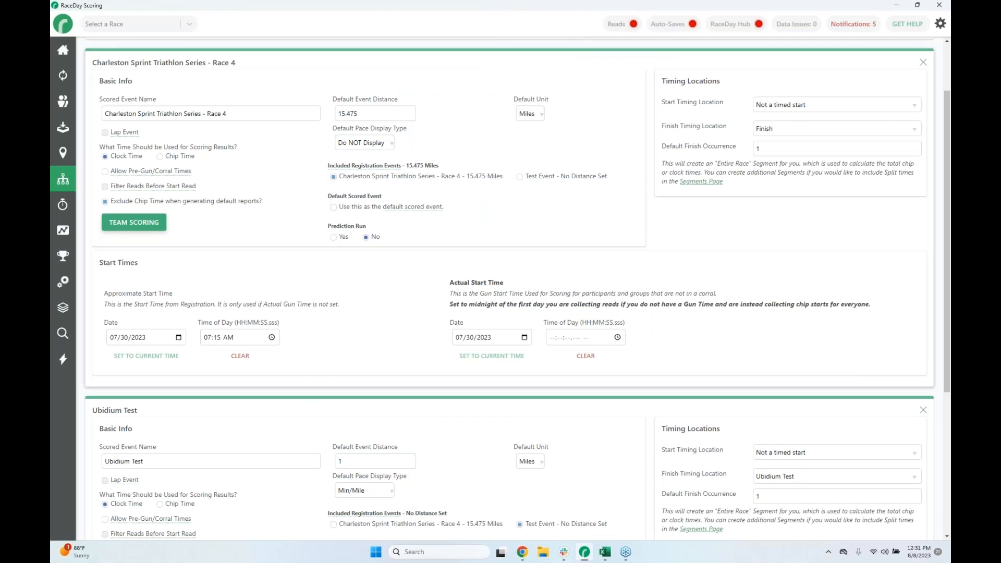
Leave the current race and open the Dare to Tri - Fort Gordon Sprint Triathlon race from the managed races
click(62, 50)
click(78, 81)
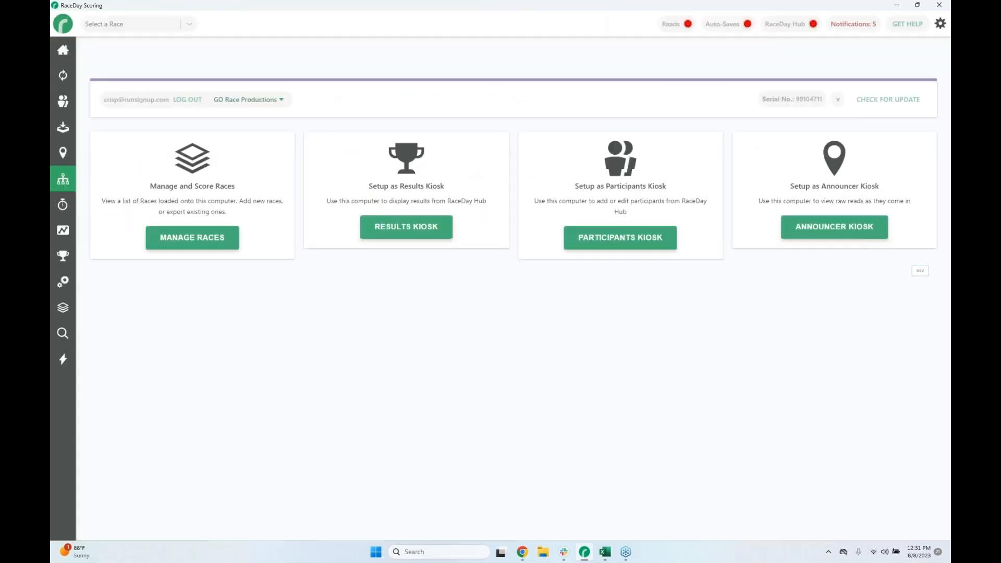
click(219, 301)
click(258, 312)
click(259, 250)
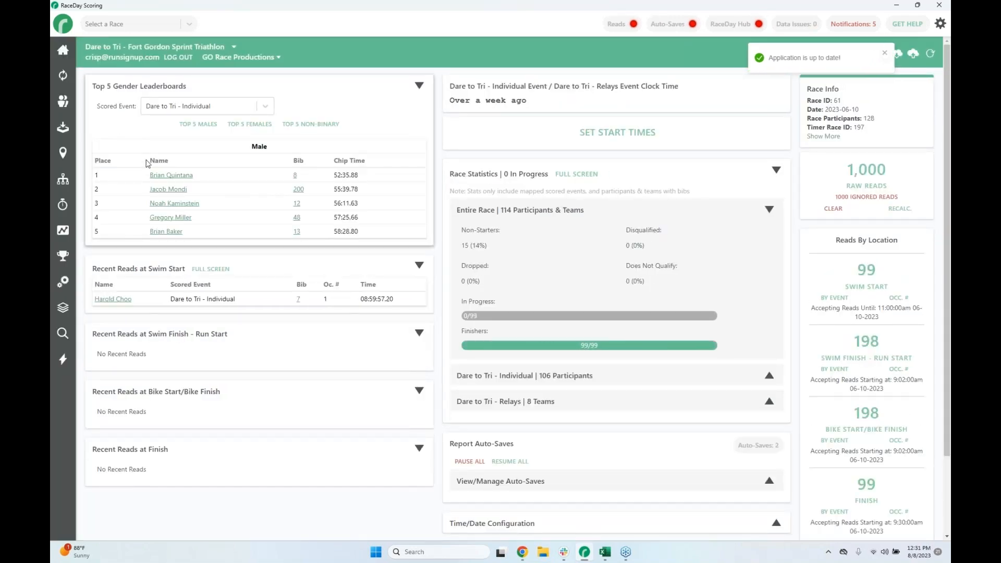
View the participants and the teams of the race, each filtered to the Dare to Tri - Relays event
click(67, 105)
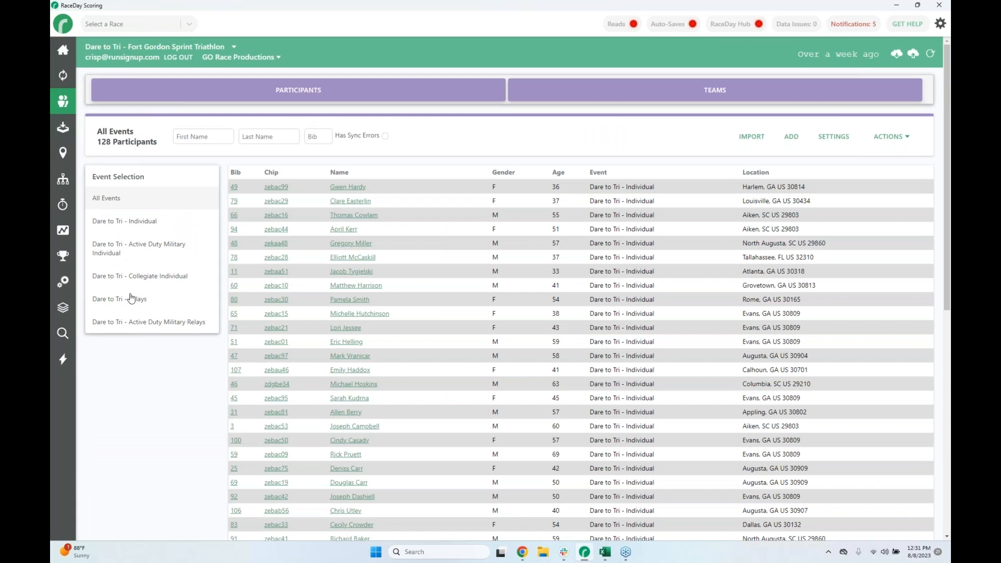
click(107, 298)
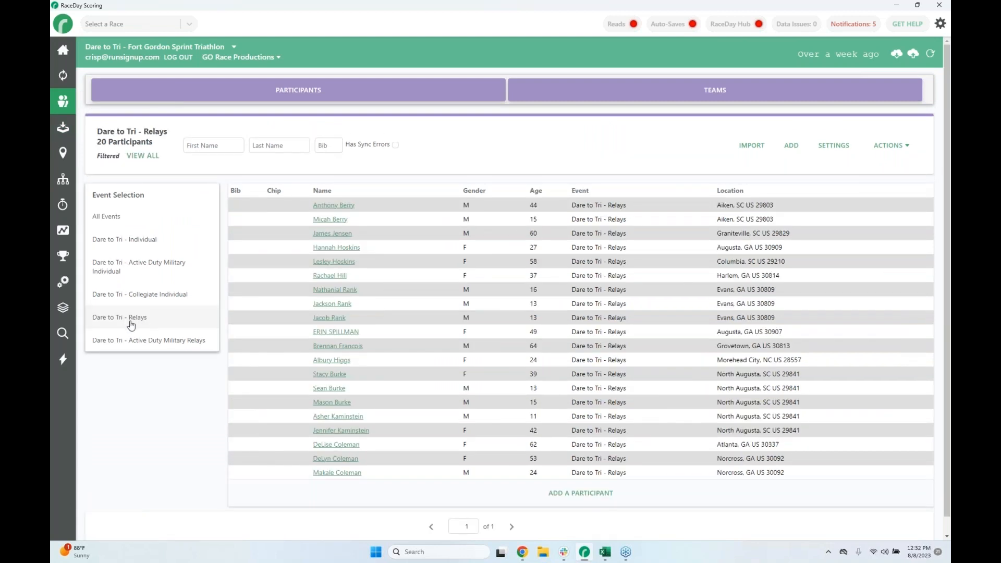
click(649, 97)
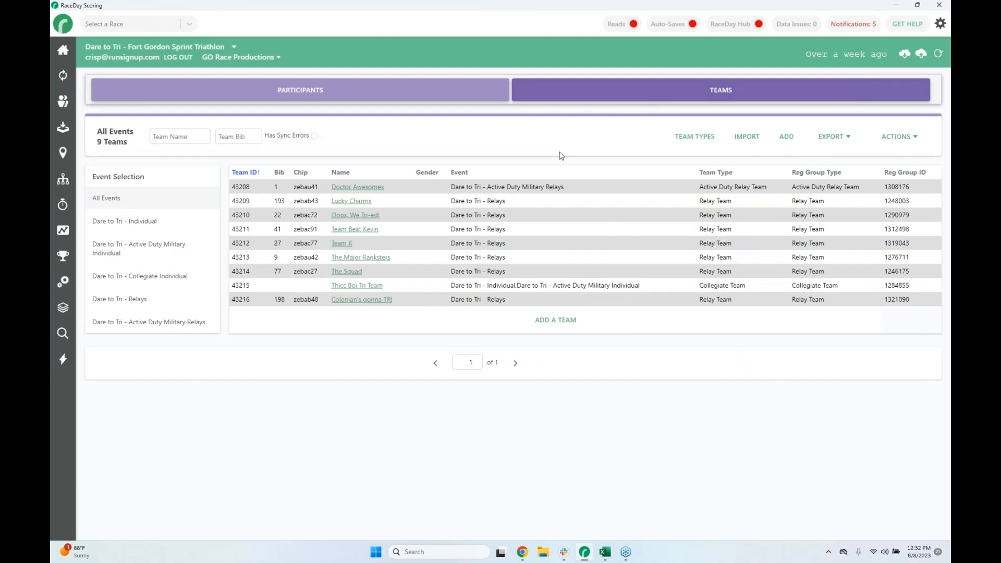
click(135, 299)
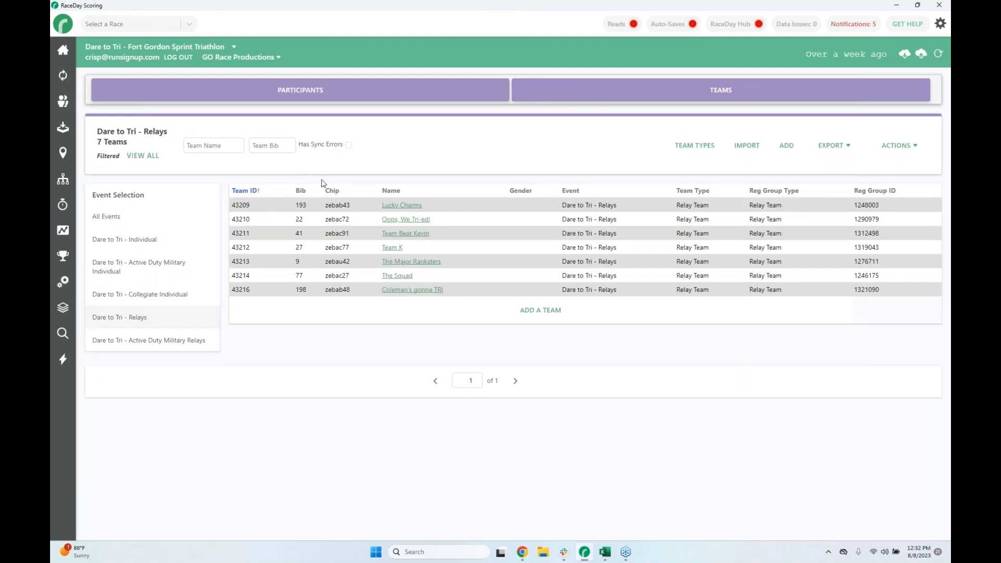
View the team types, save the Dare to Tri - Relays team scoring as Relay with common bib numbers, and apply its rules to all team types
click(694, 145)
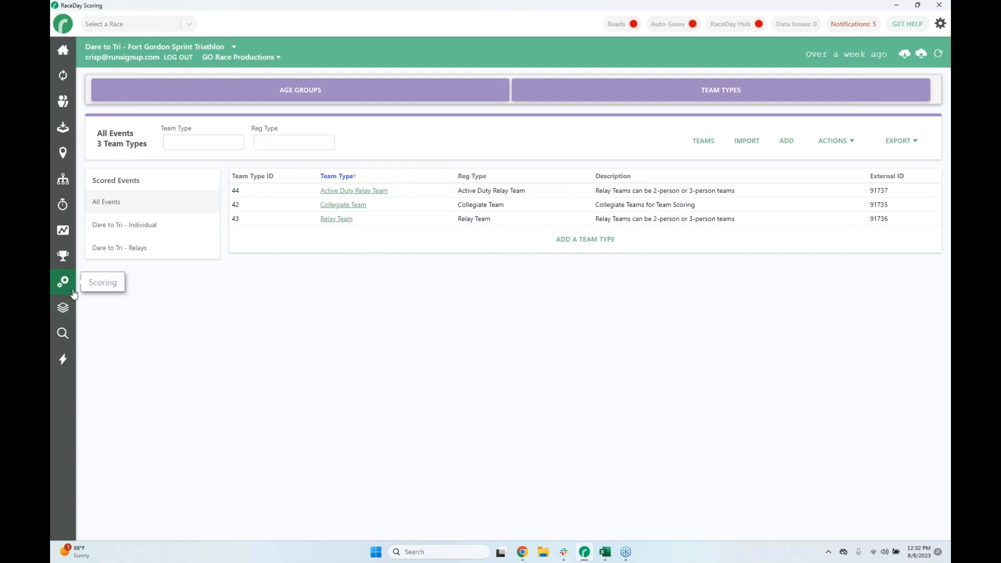
click(63, 179)
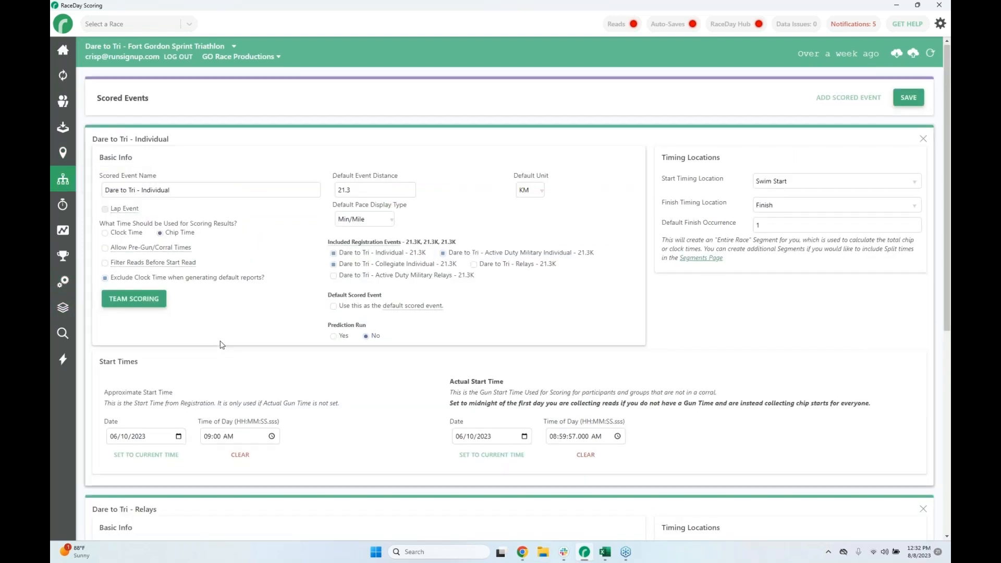
scroll(222, 344, down, 5)
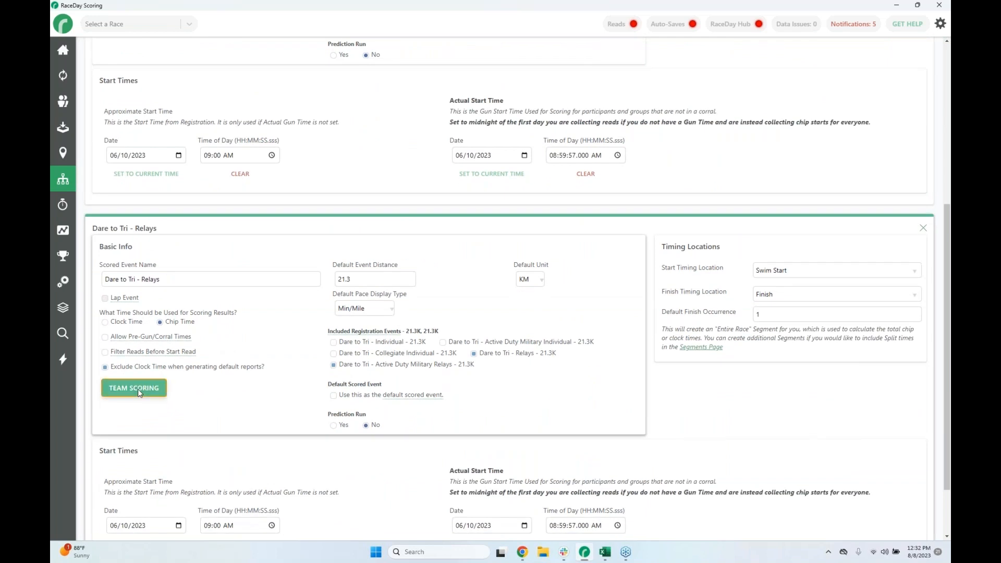
click(136, 390)
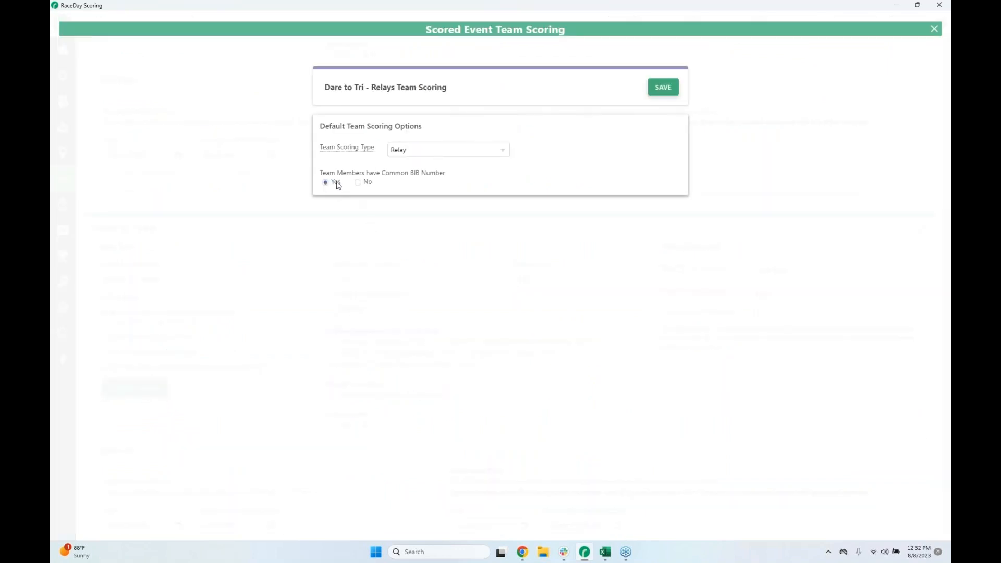
click(656, 89)
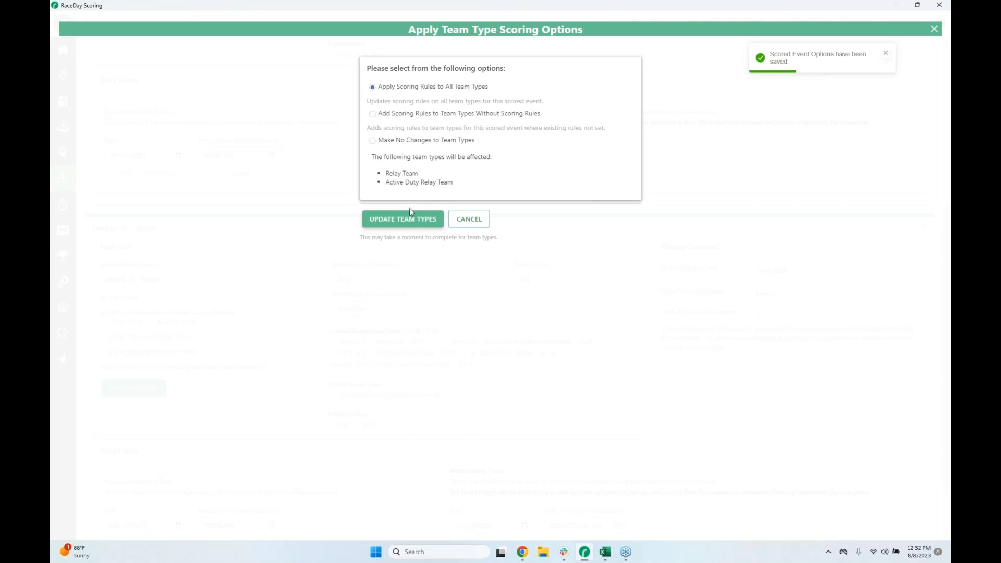
click(404, 219)
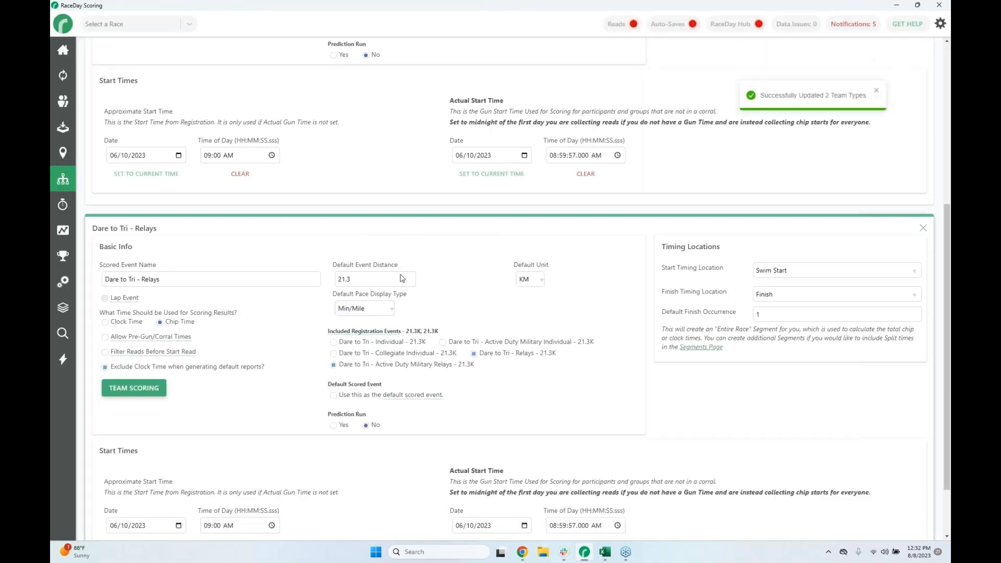
View the team results in the Overall Relay report, including the team type column, and close the report
click(64, 309)
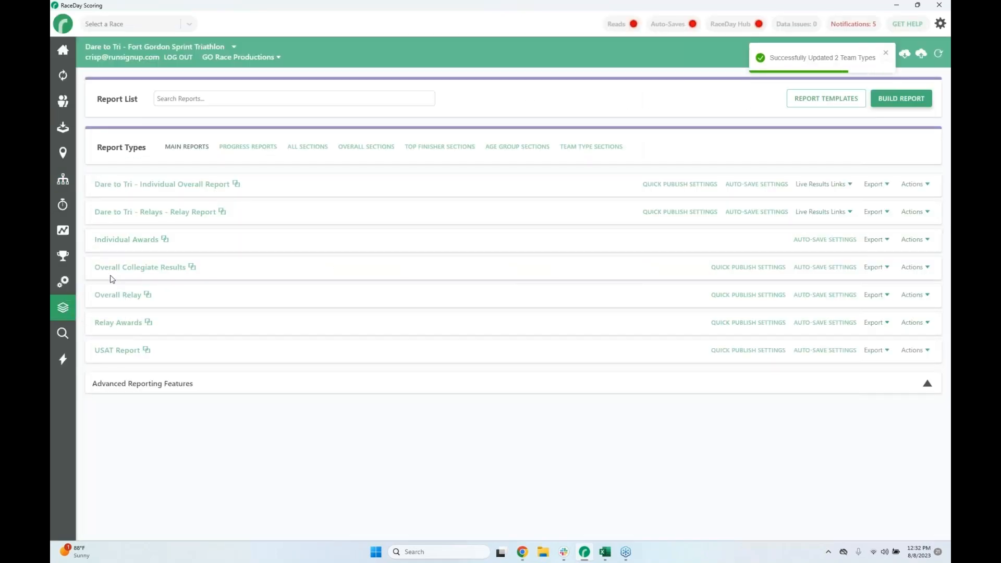
click(116, 298)
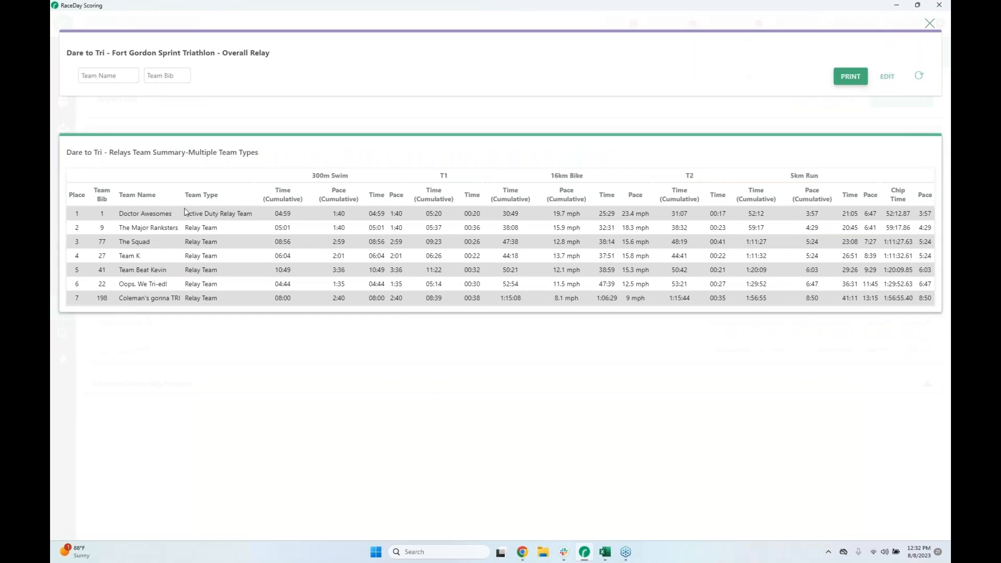
drag(187, 213, 227, 306)
click(227, 307)
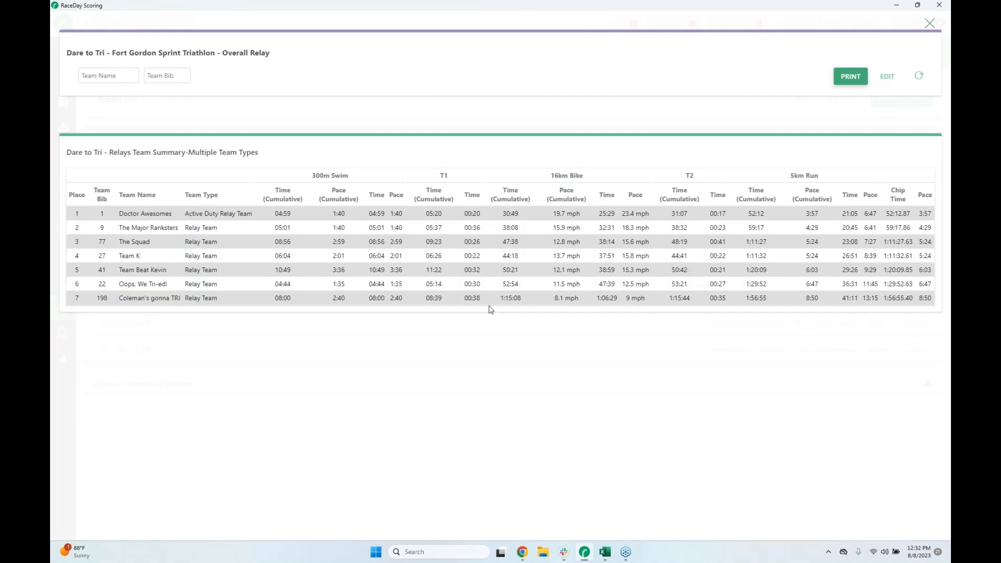
click(929, 25)
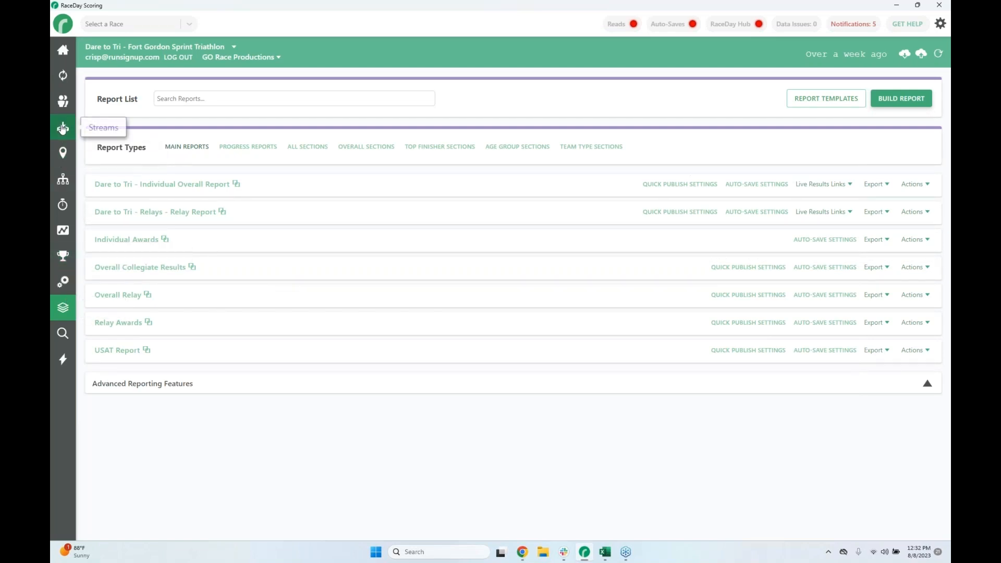
Try the Aggregate team scoring type for the Dare to Tri - Relays scored event
click(63, 179)
scroll(194, 299, down, 3)
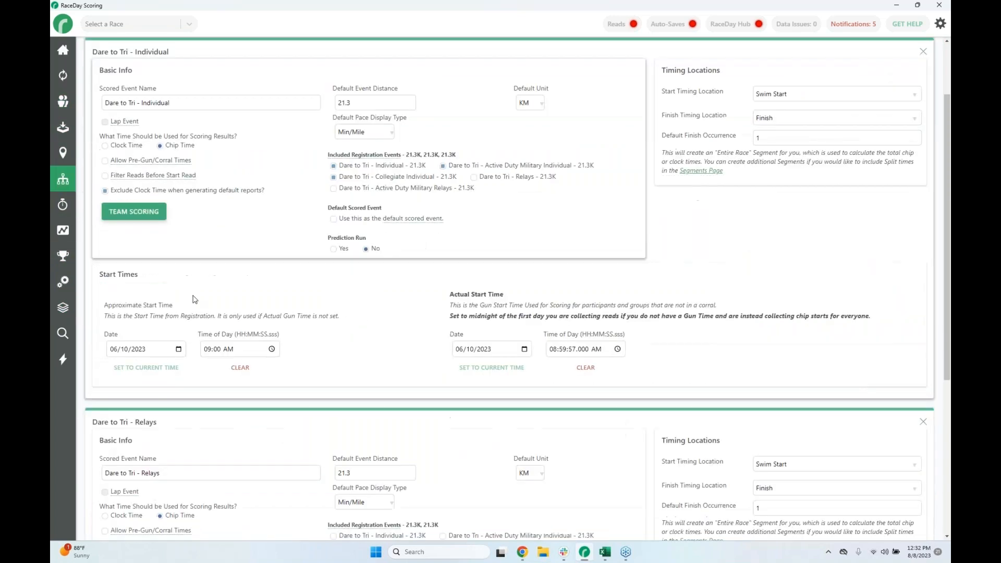
scroll(195, 298, down, 3)
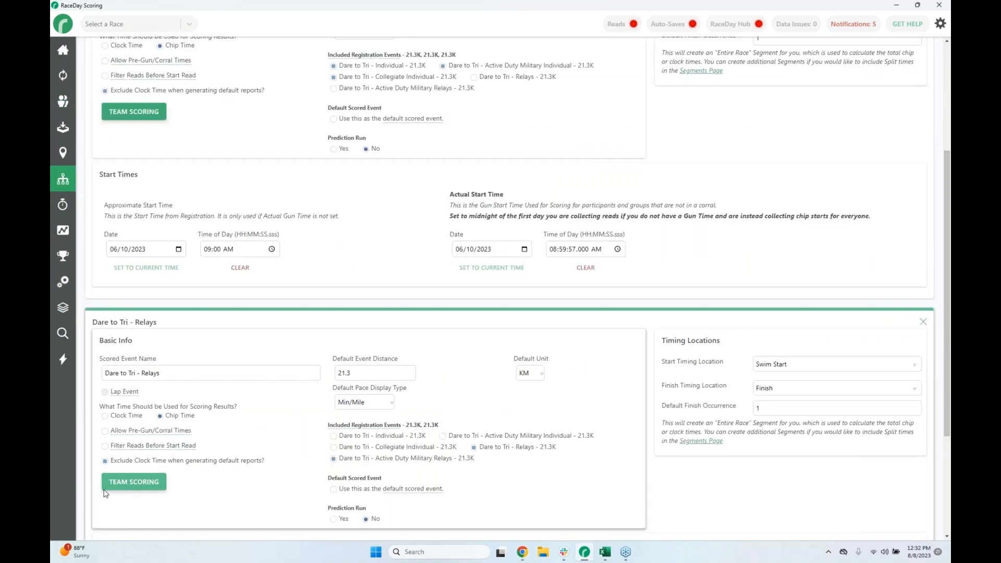
click(145, 484)
click(506, 151)
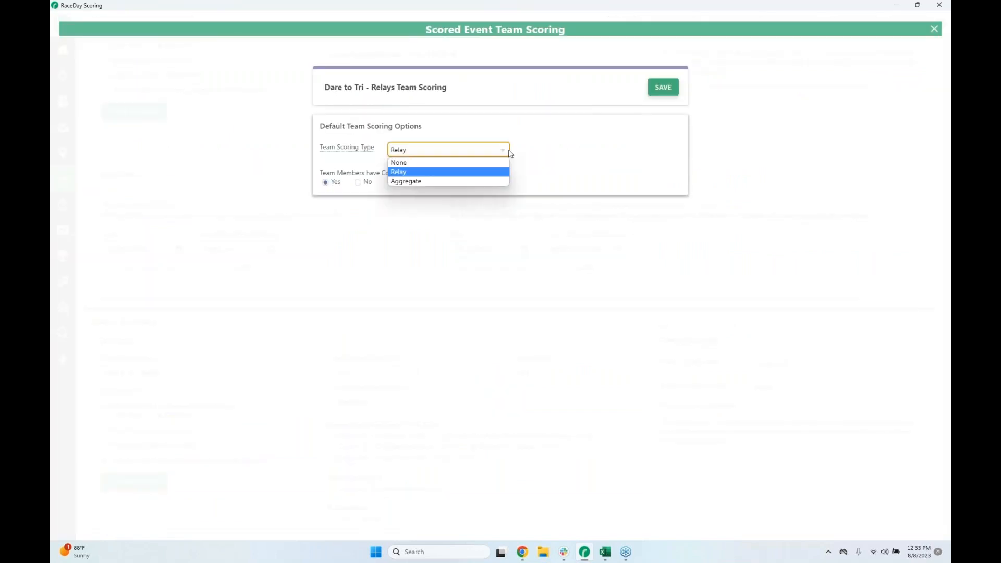
click(416, 182)
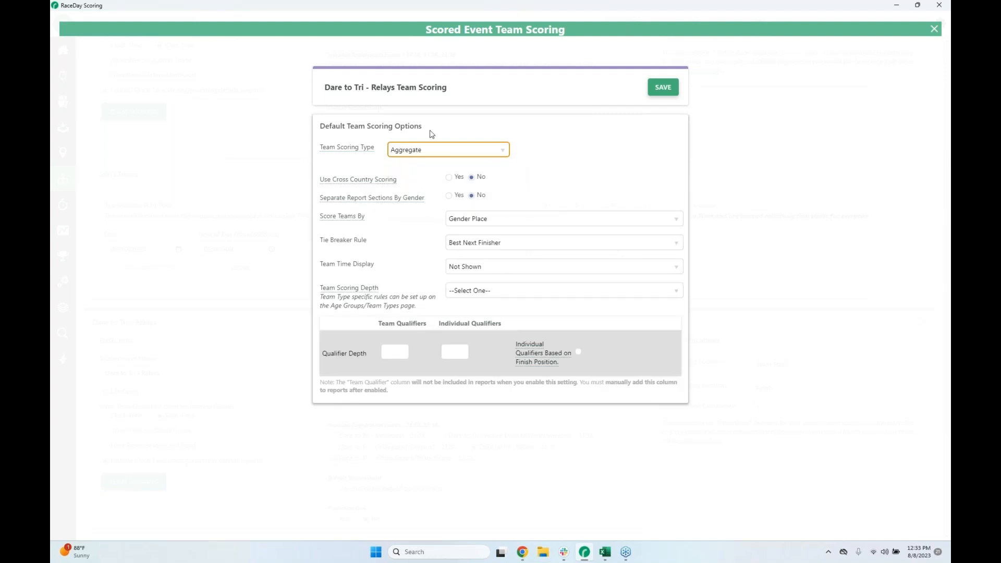
Try cross country scoring and separate report sections by gender for the aggregate team scoring, setting both back to No
click(449, 178)
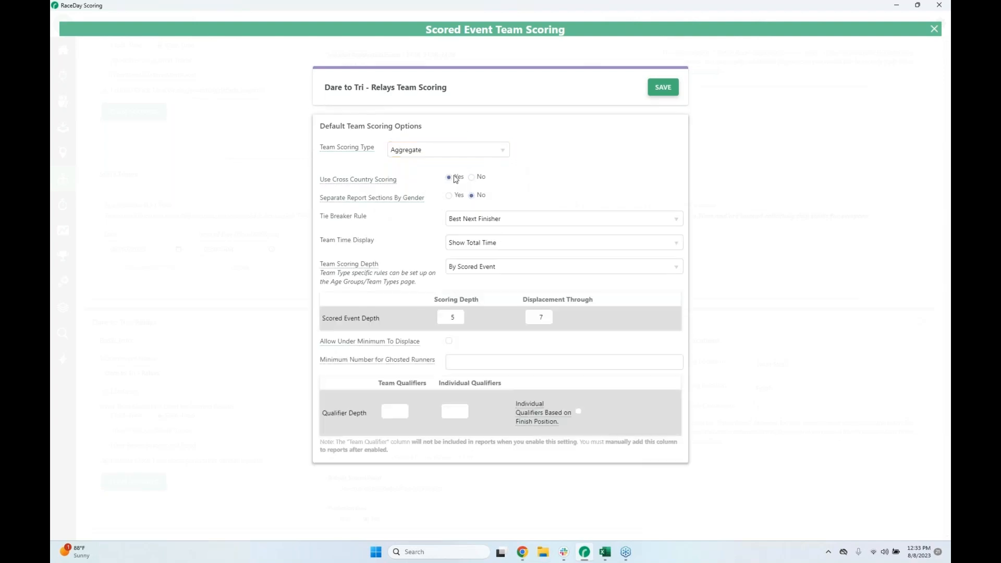
click(450, 196)
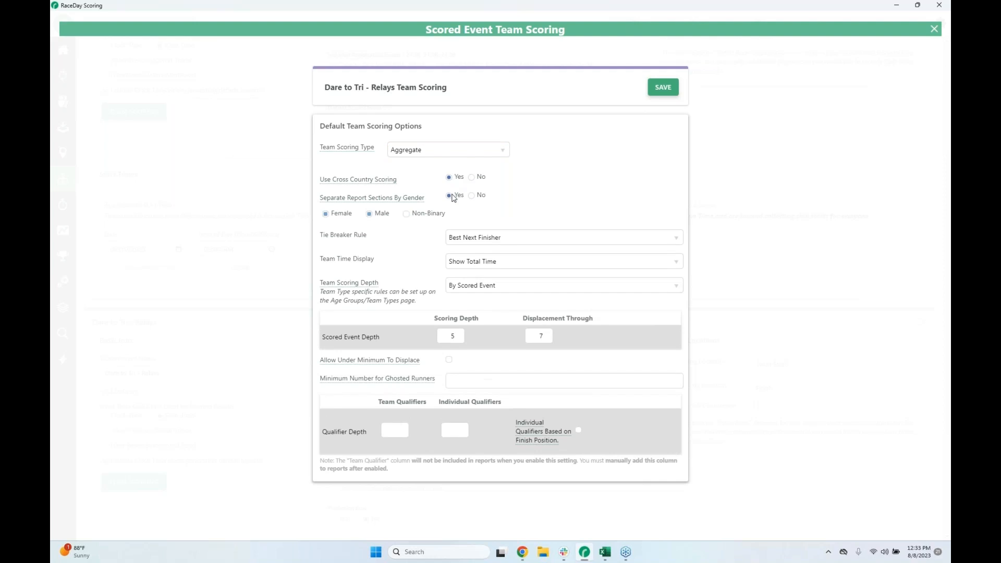
click(475, 178)
click(493, 197)
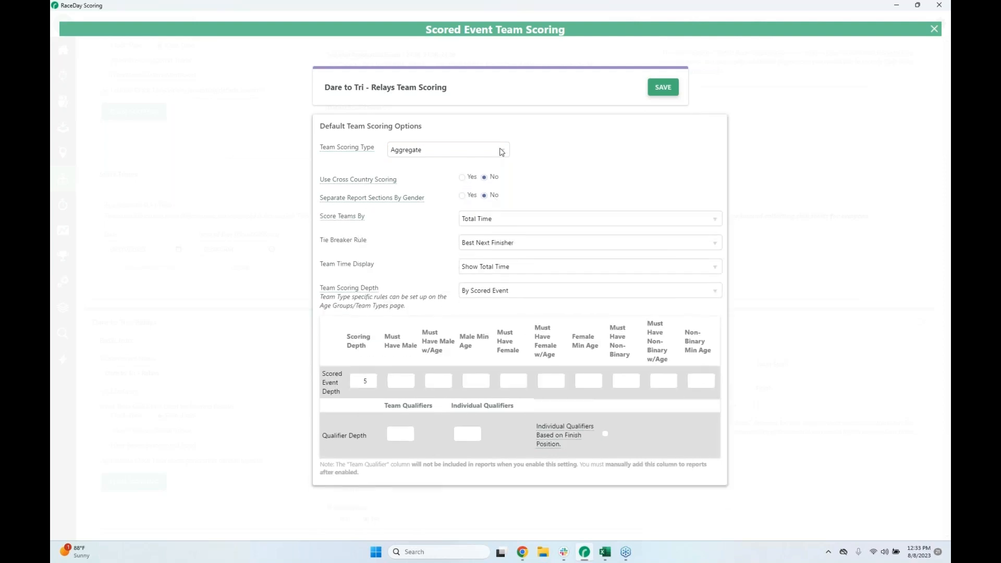
Return the team scoring type to Relay and close the team scoring options, discarding all changes
click(500, 151)
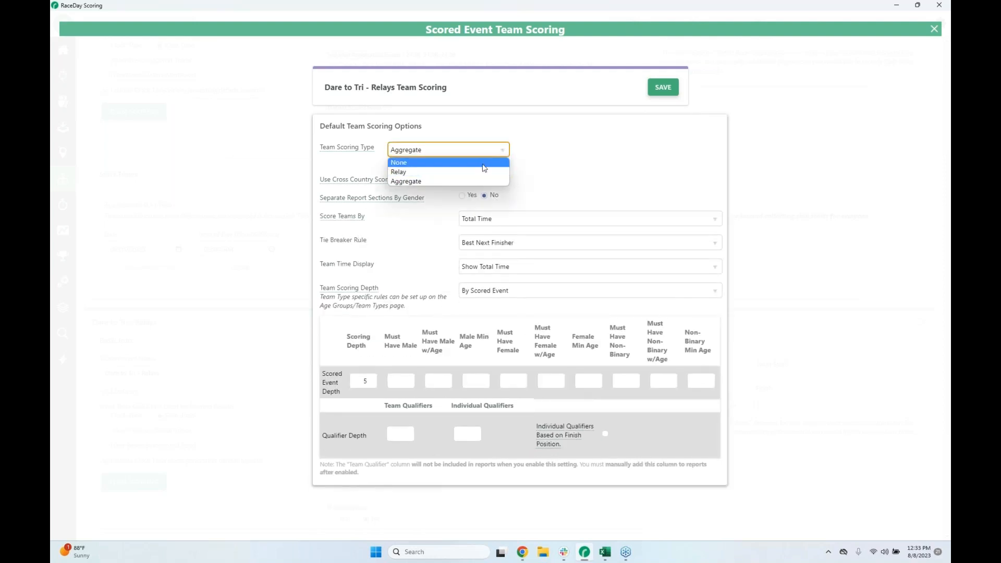
click(489, 172)
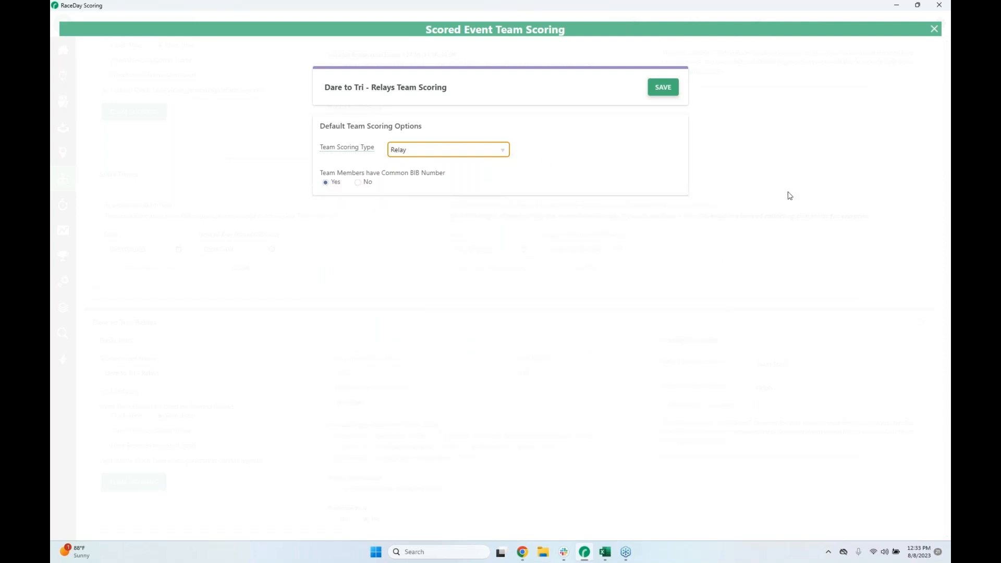
click(933, 31)
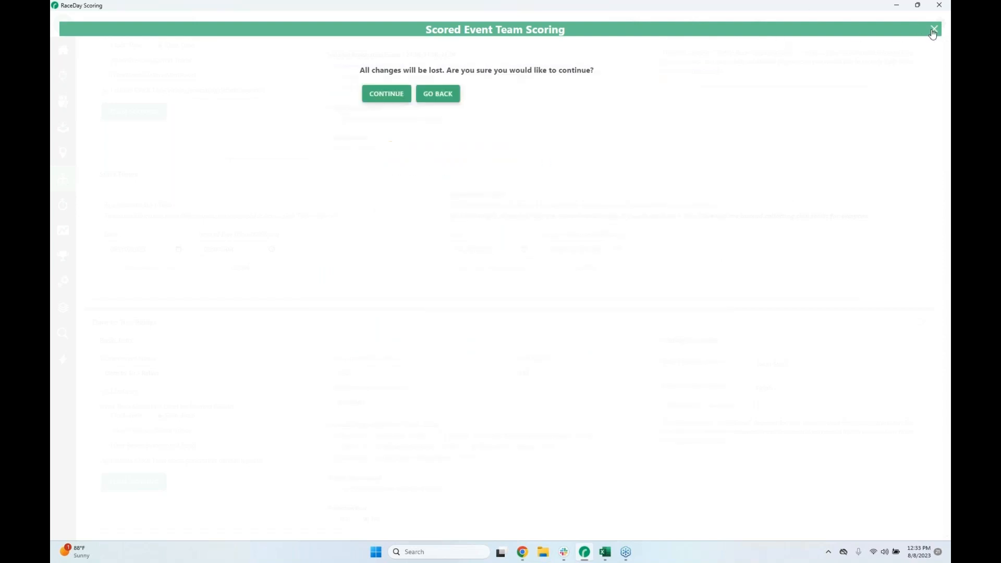
click(387, 95)
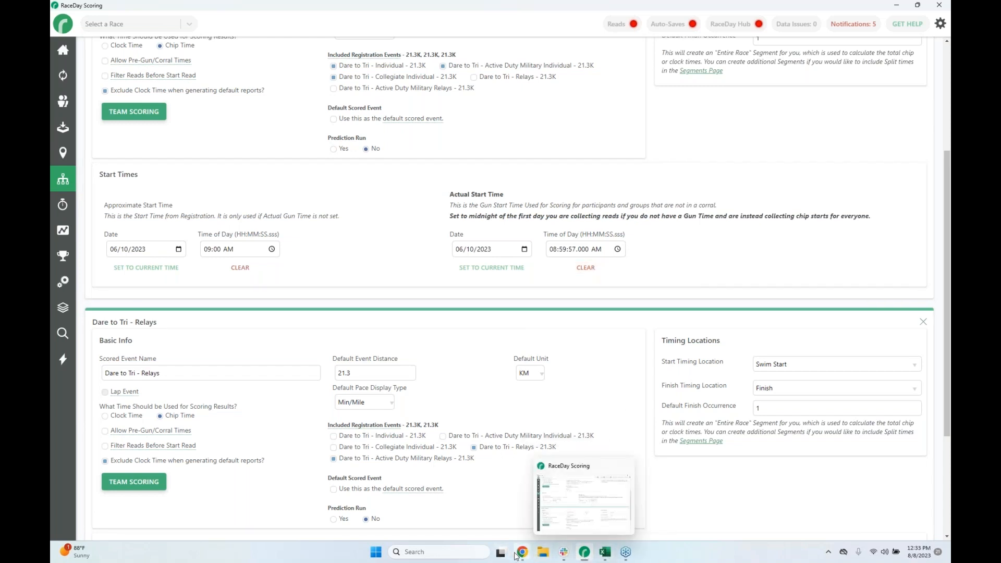
Check the presentation slides in Chrome, return to RaceDay Scoring, and review the registration events included in the Dare to Tri - Relays scored event
click(579, 496)
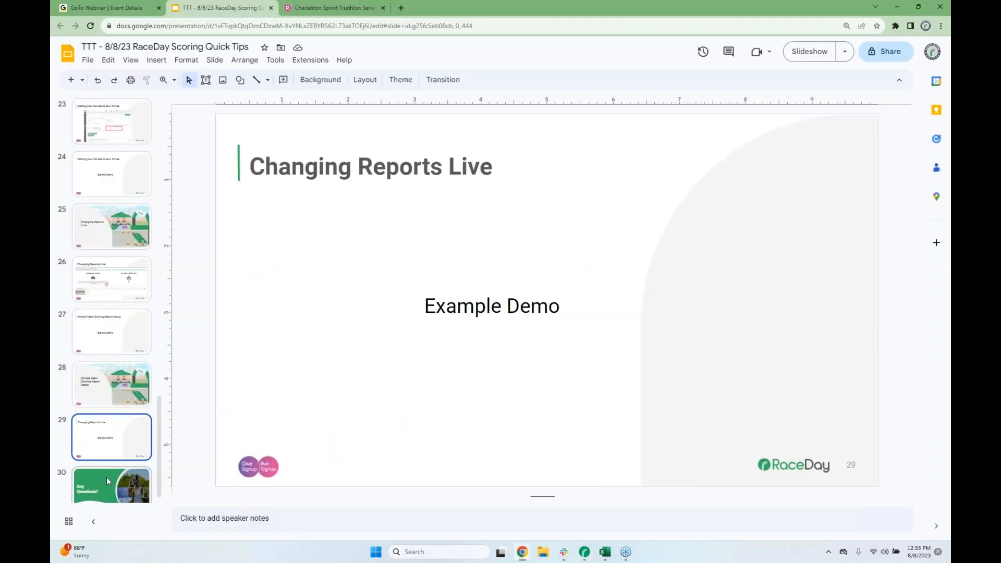
click(584, 551)
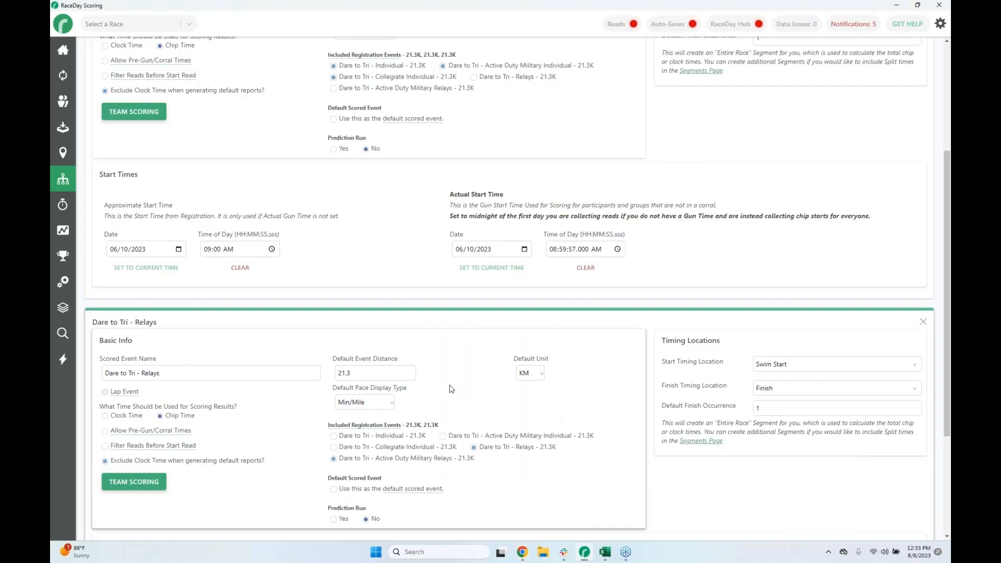
scroll(452, 389, up, 3)
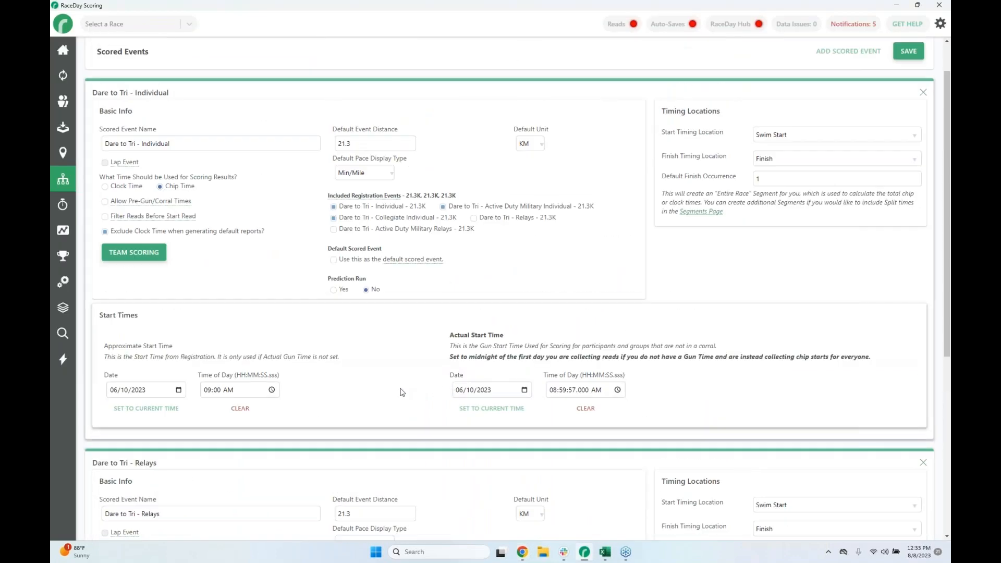
scroll(402, 392, up, 1)
scroll(402, 393, down, 2)
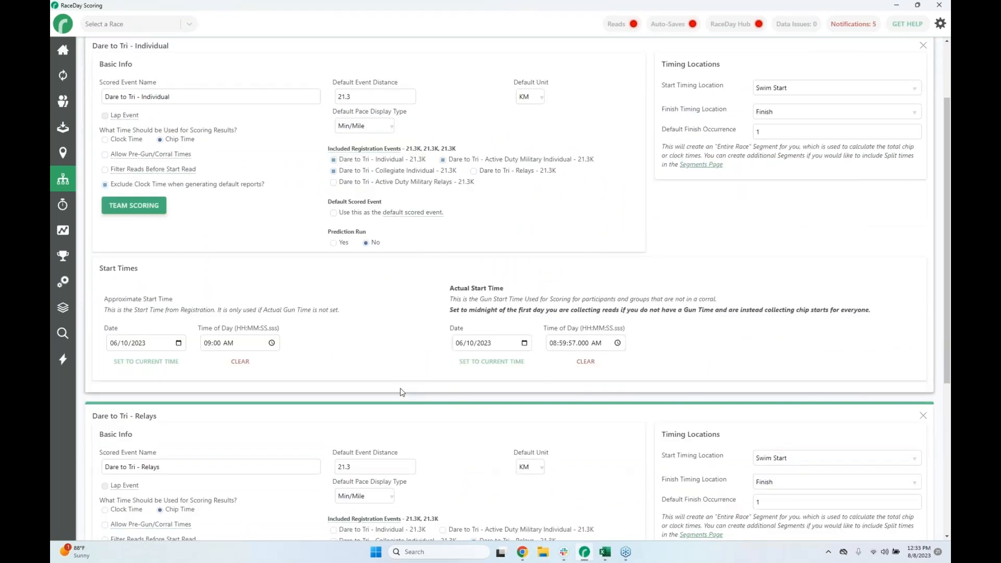
scroll(402, 392, down, 3)
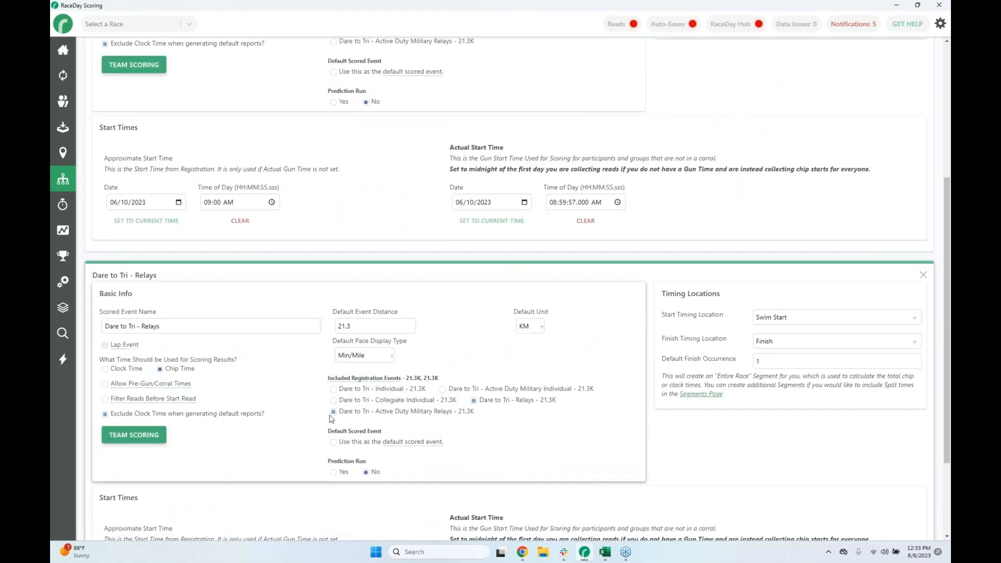
scroll(331, 420, down, 1)
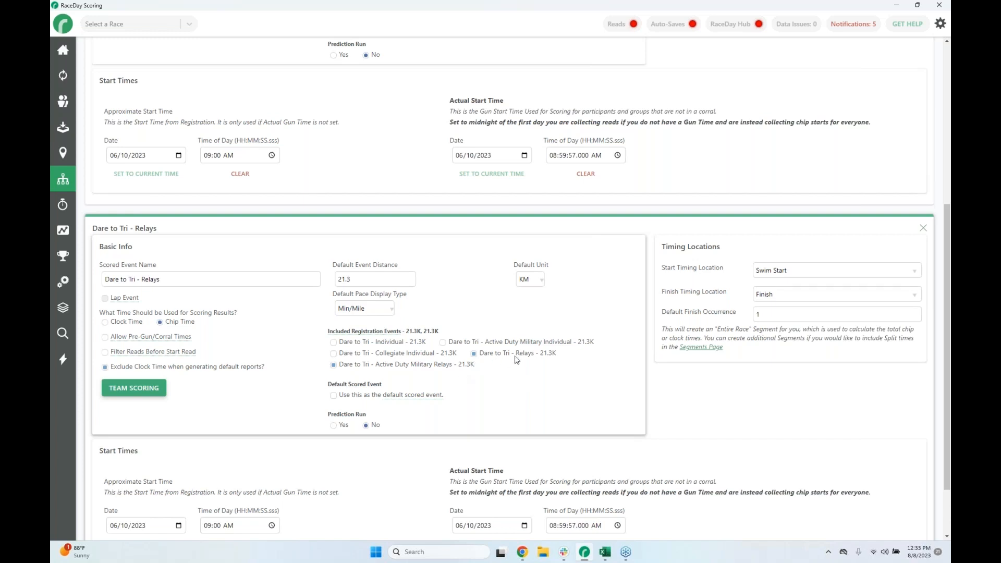
Start a report titled Test for the Dare to Tri - Relays event, check its column and section options, and leave it unsaved for the report list
click(63, 299)
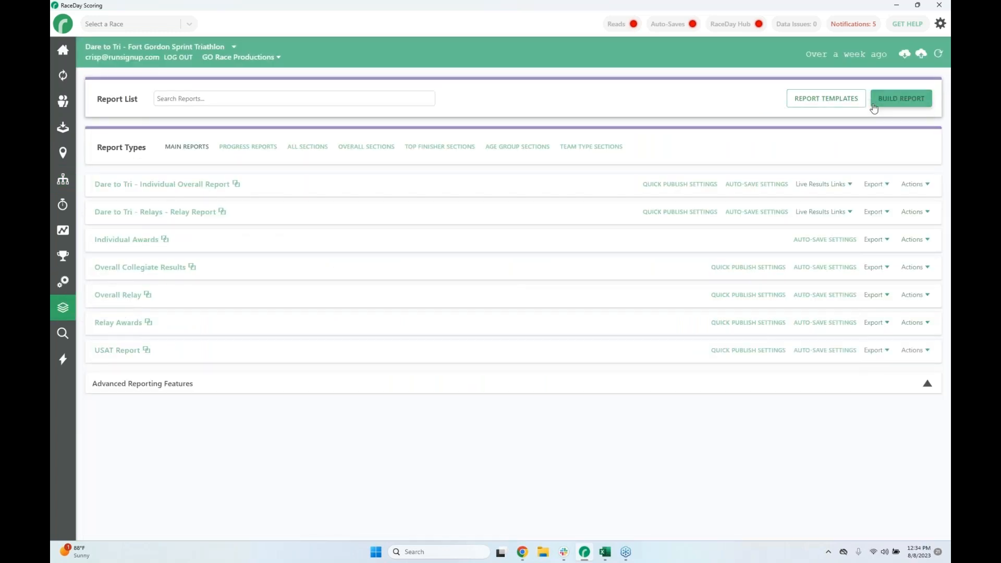
click(901, 98)
click(145, 112)
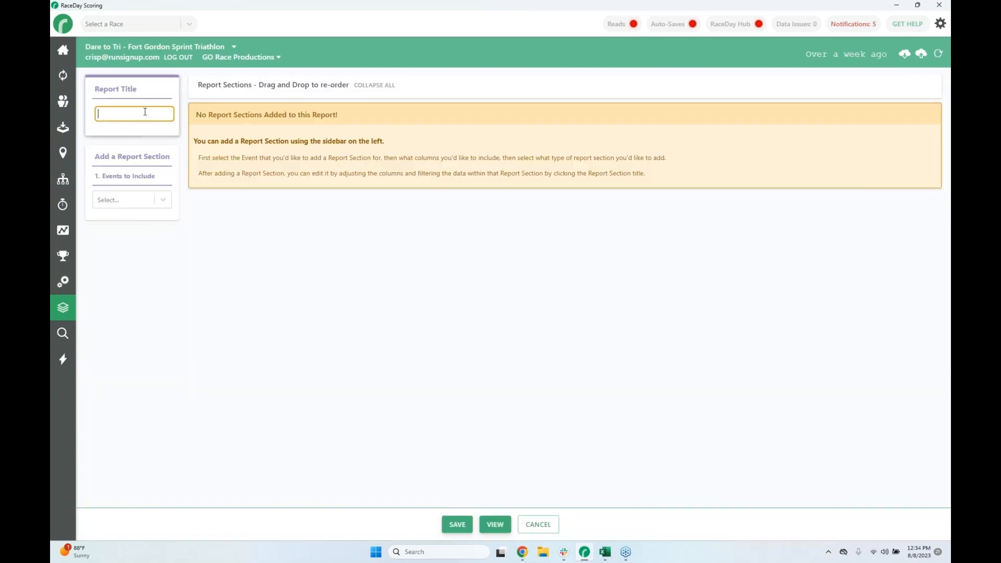
click(169, 203)
click(145, 255)
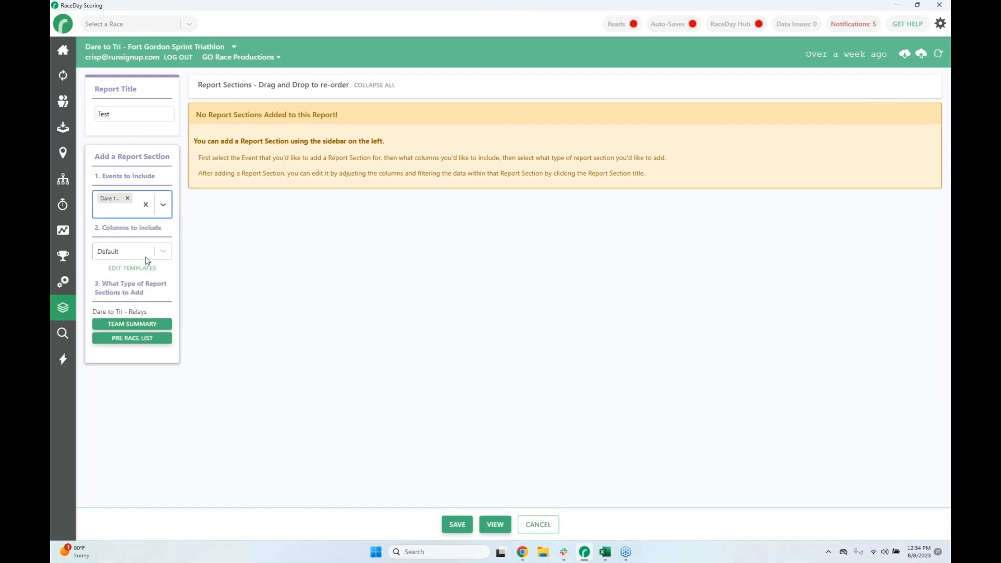
click(160, 252)
click(224, 263)
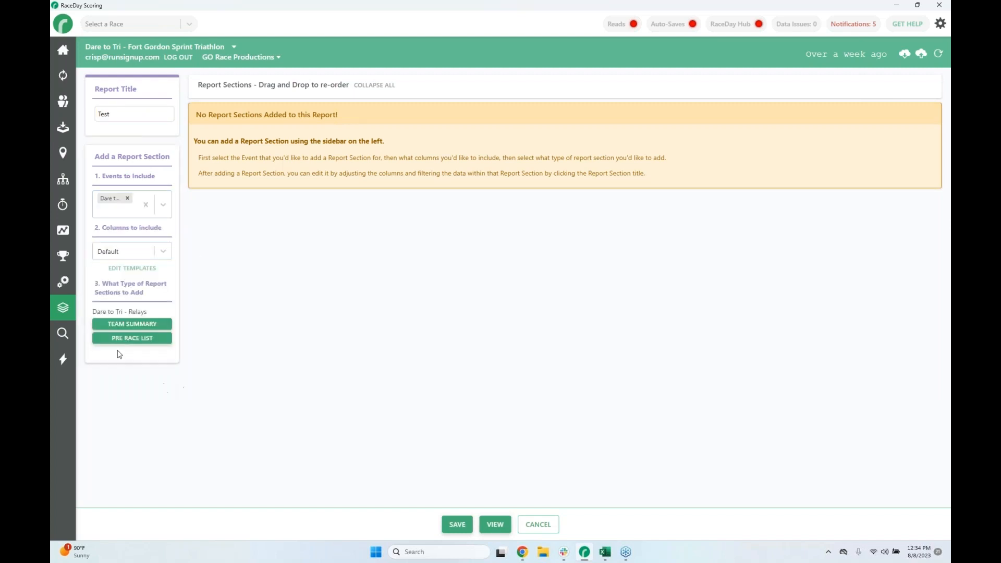
click(63, 54)
click(68, 308)
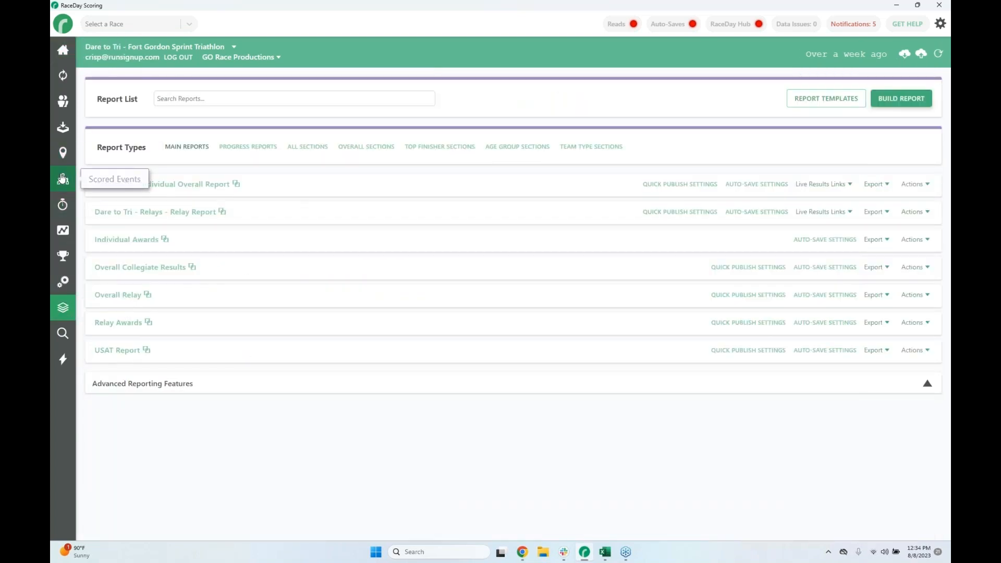
Examine the Dare to Tri - Relays scored event's name, included registration events and start times, through to the option for adding a scored event
click(63, 179)
scroll(349, 338, down, 6)
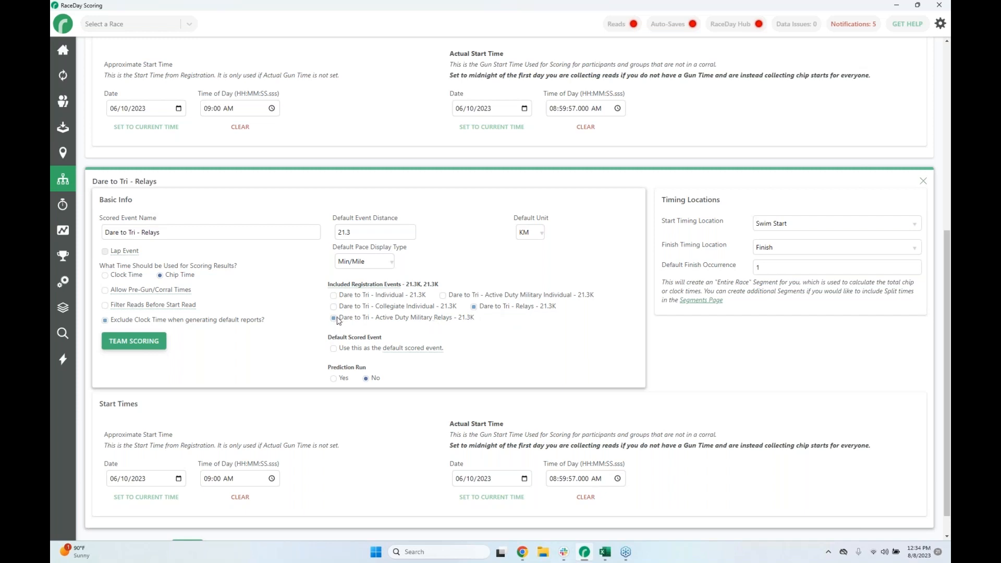
click(191, 236)
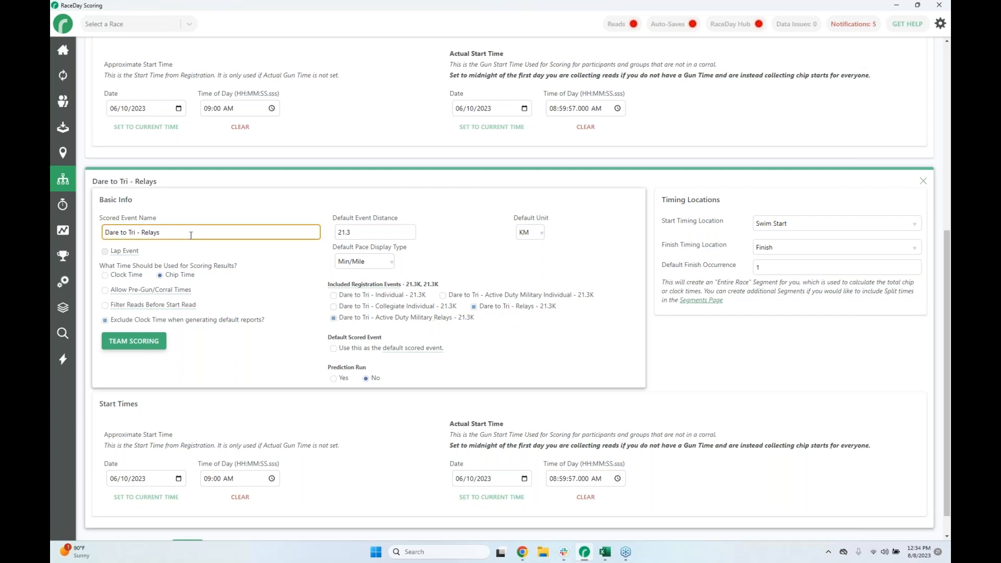
scroll(188, 365, down, 1)
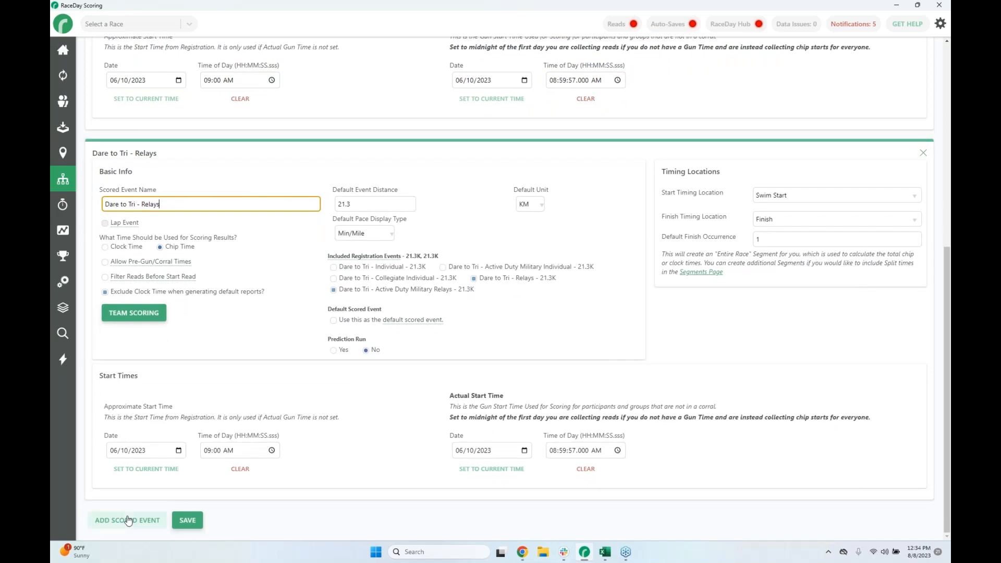
click(136, 520)
scroll(235, 399, down, 5)
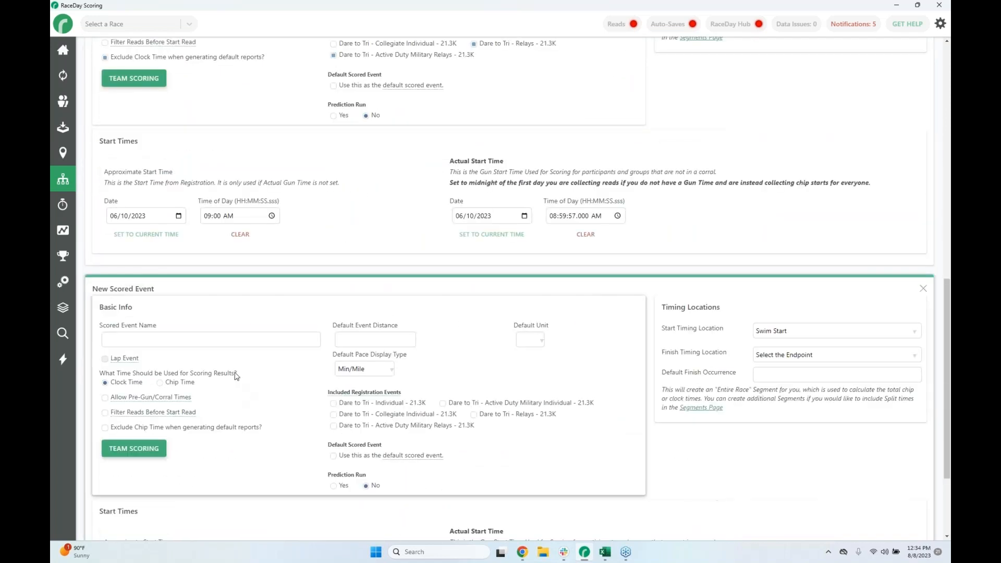
scroll(236, 376, up, 2)
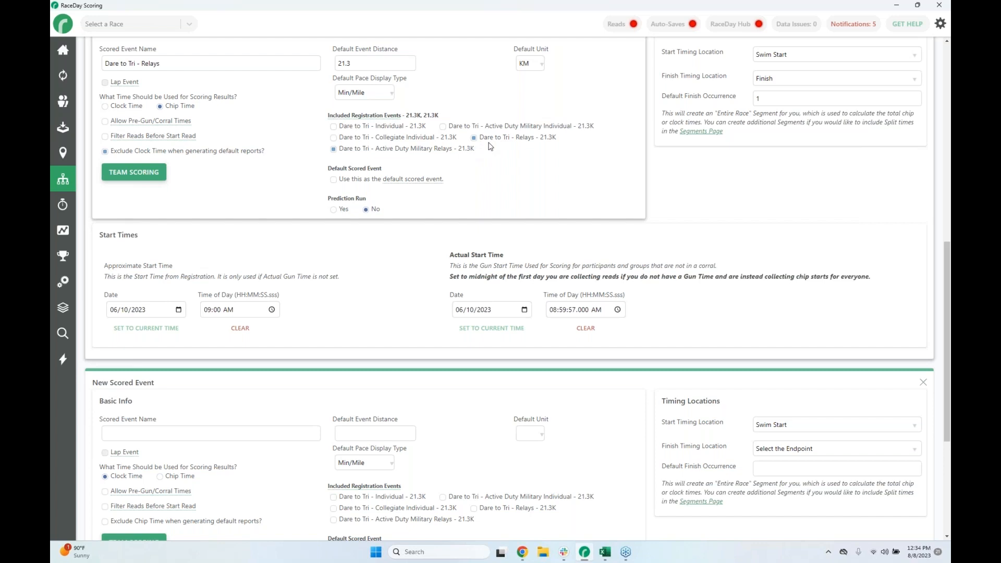
click(63, 308)
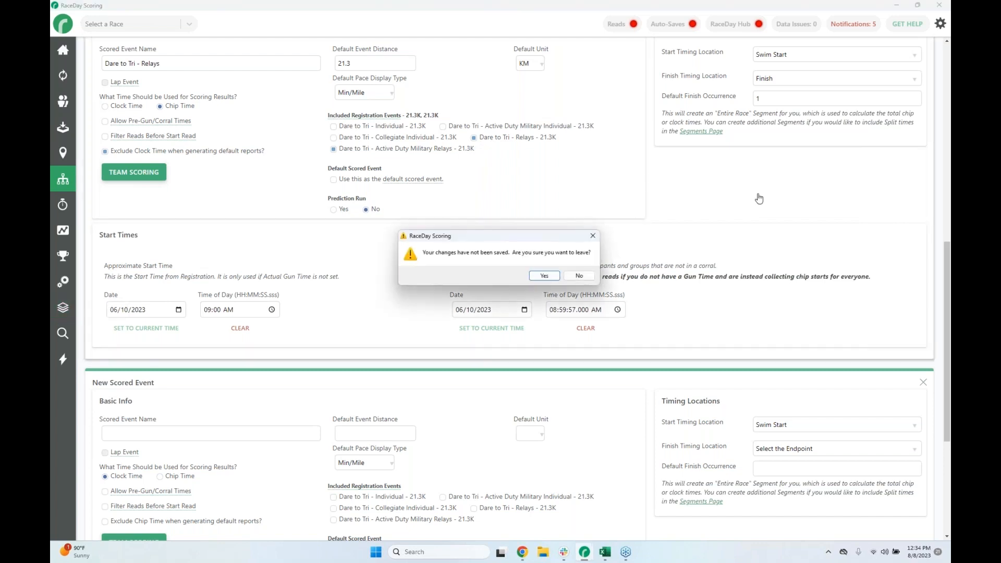
click(537, 277)
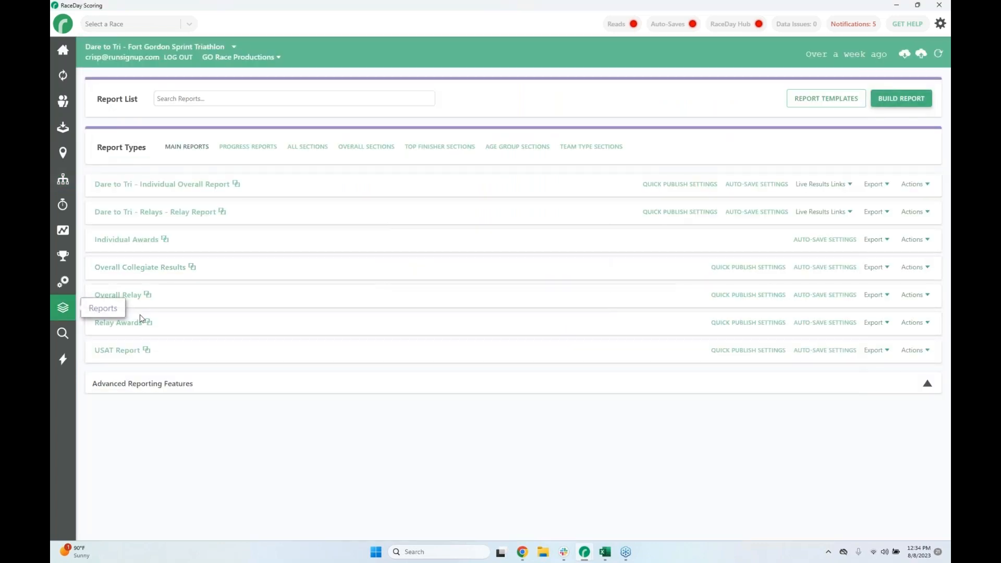
Start a new report titled test for the Dare to Tri - Relays event, keeping the Default columns
click(901, 99)
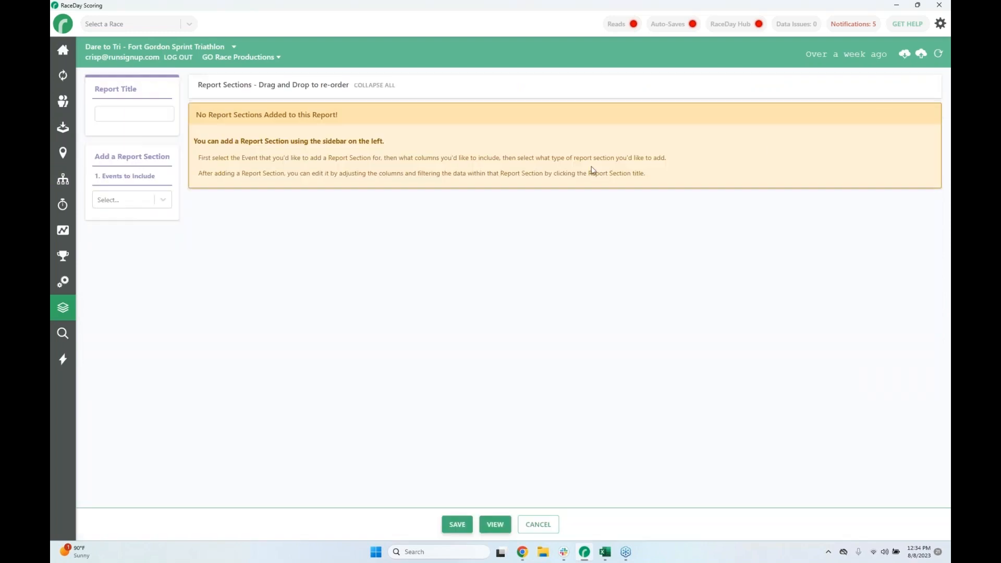
click(163, 200)
click(141, 255)
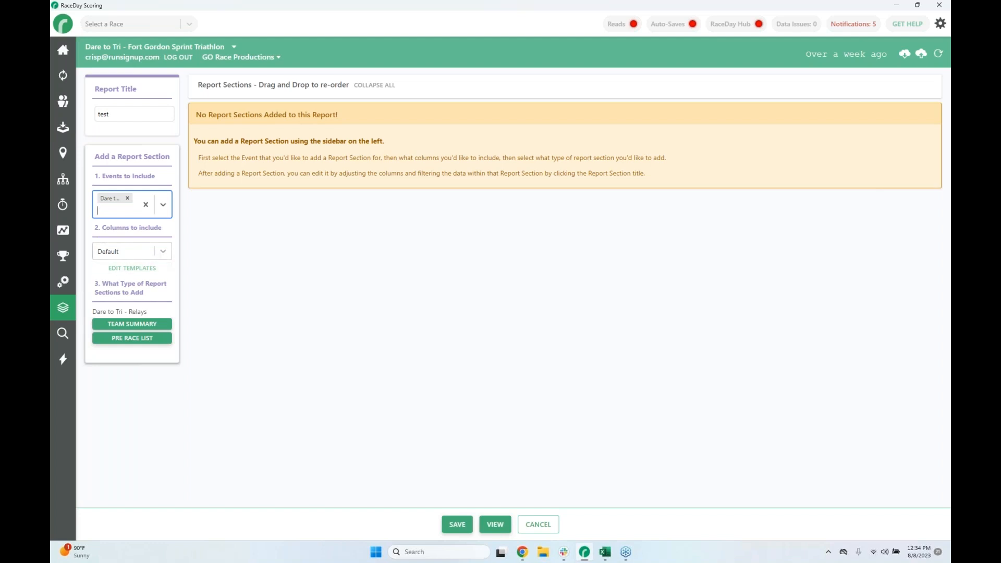
click(163, 252)
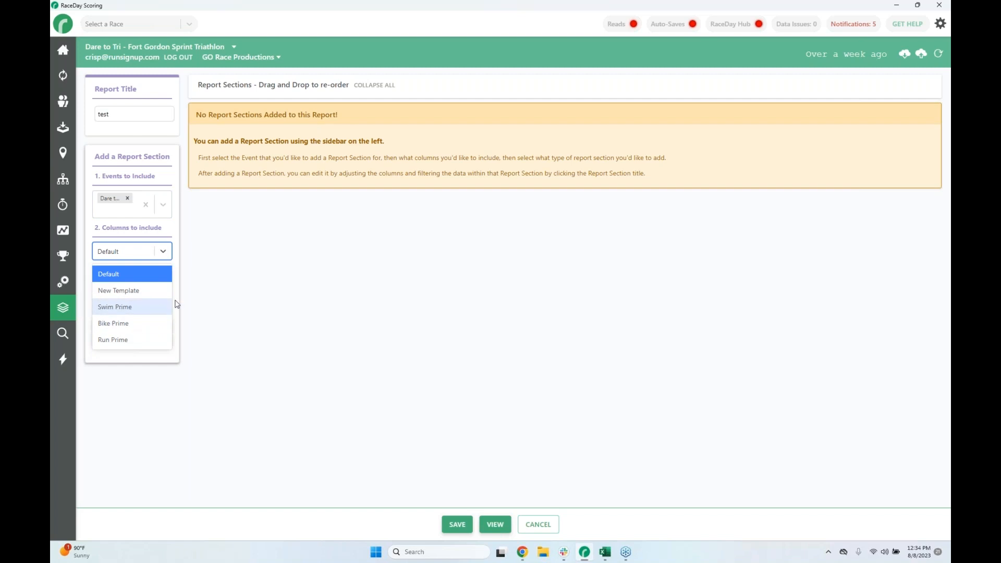
click(199, 295)
Add a Team Summary section to the report for the Relay Team type only
click(133, 324)
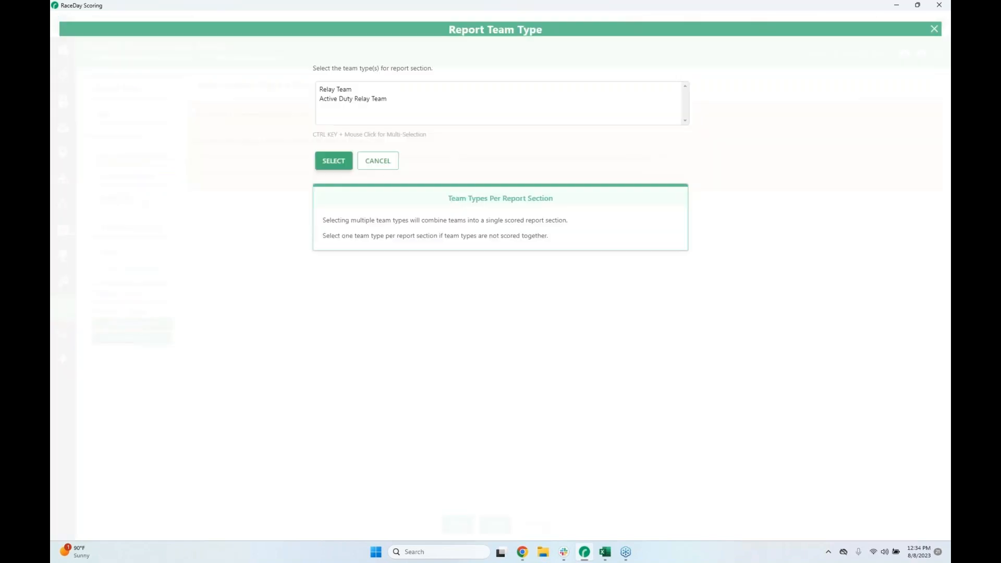
click(331, 91)
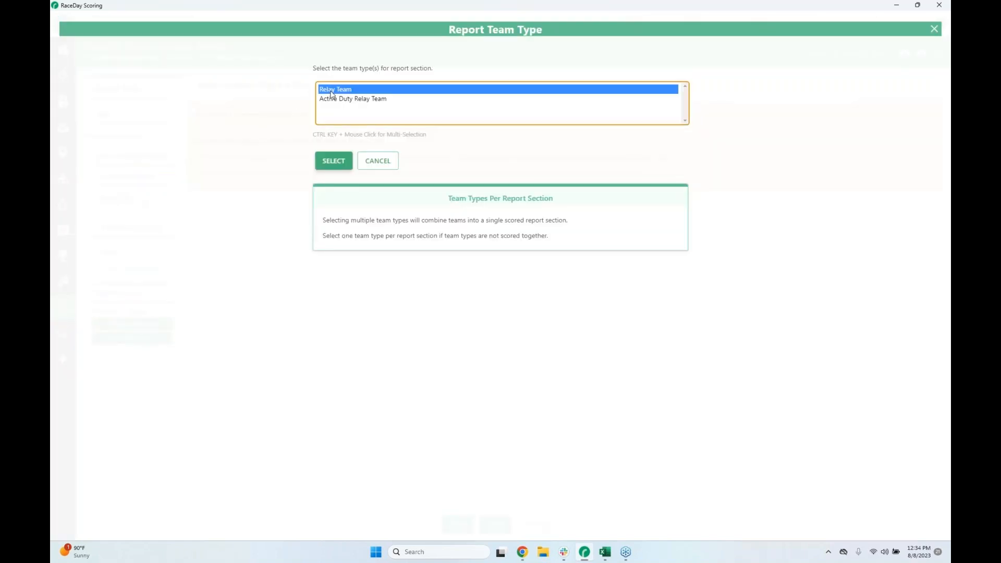
click(341, 101)
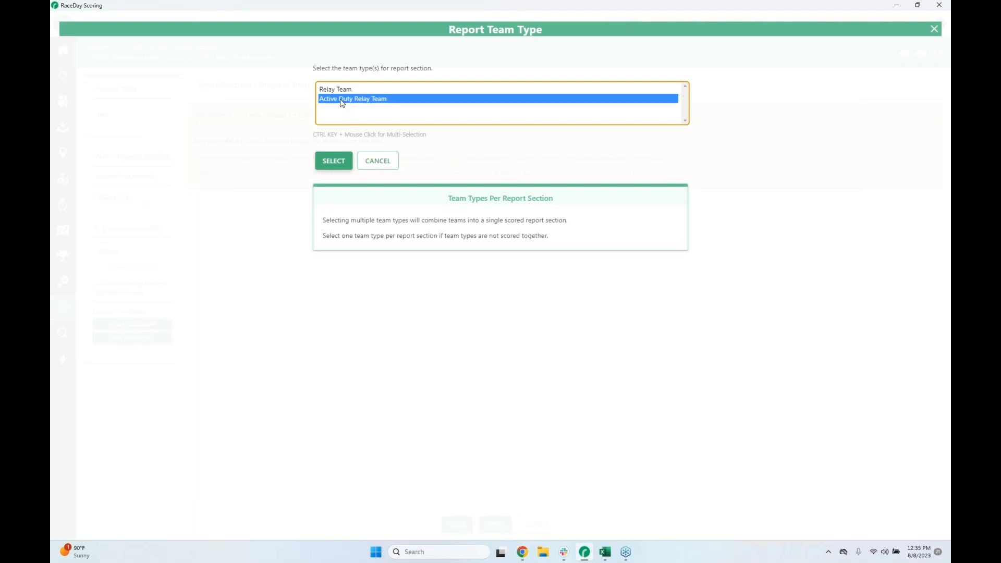
click(343, 92)
click(340, 161)
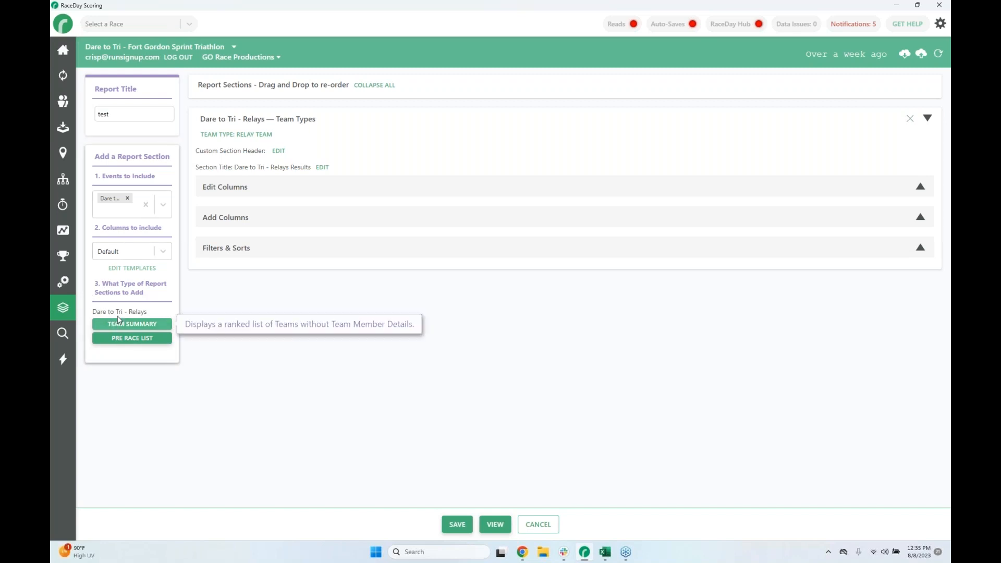
Add a second Team Summary section for the Active Duty Relay Team type and save the report
click(137, 326)
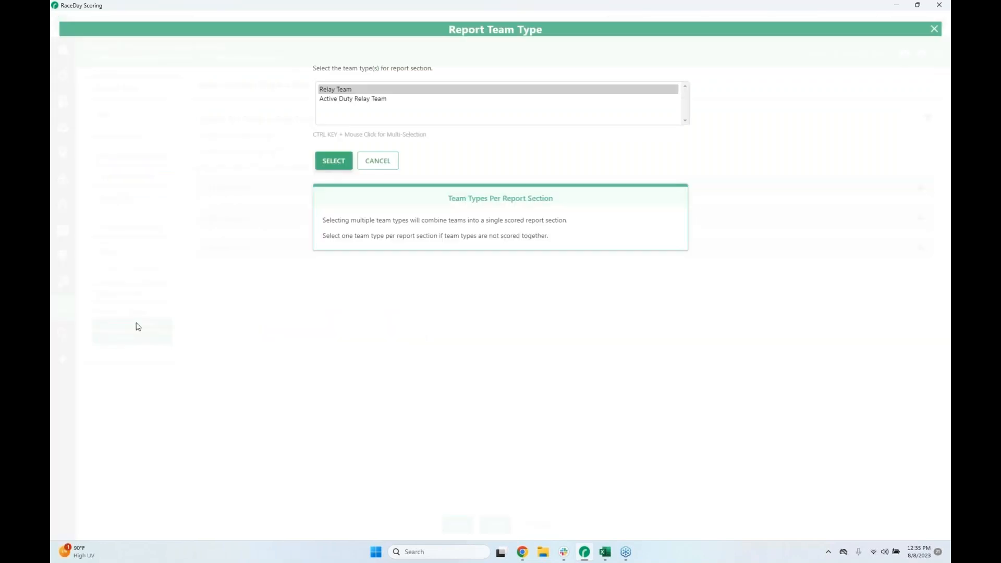
click(340, 99)
click(334, 160)
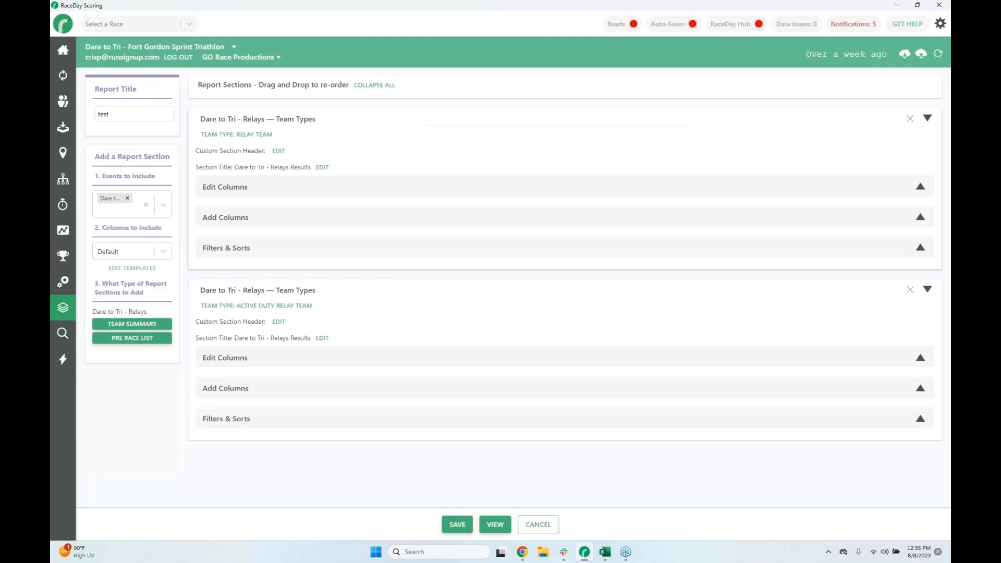
click(452, 526)
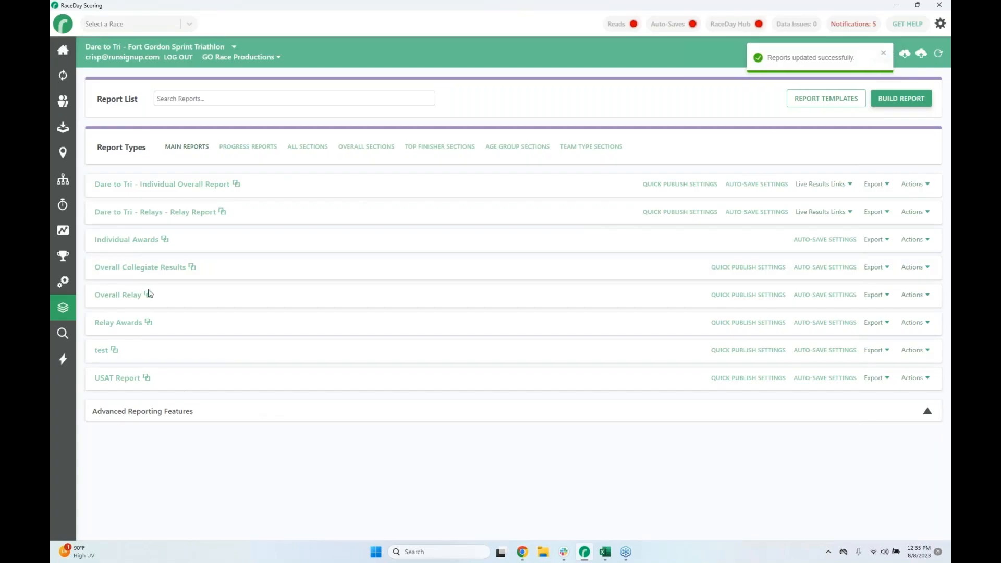
View the test report, check its Relay Team and Active Duty Relay Team sections, and return to the report list
click(102, 350)
scroll(276, 500, down, 2)
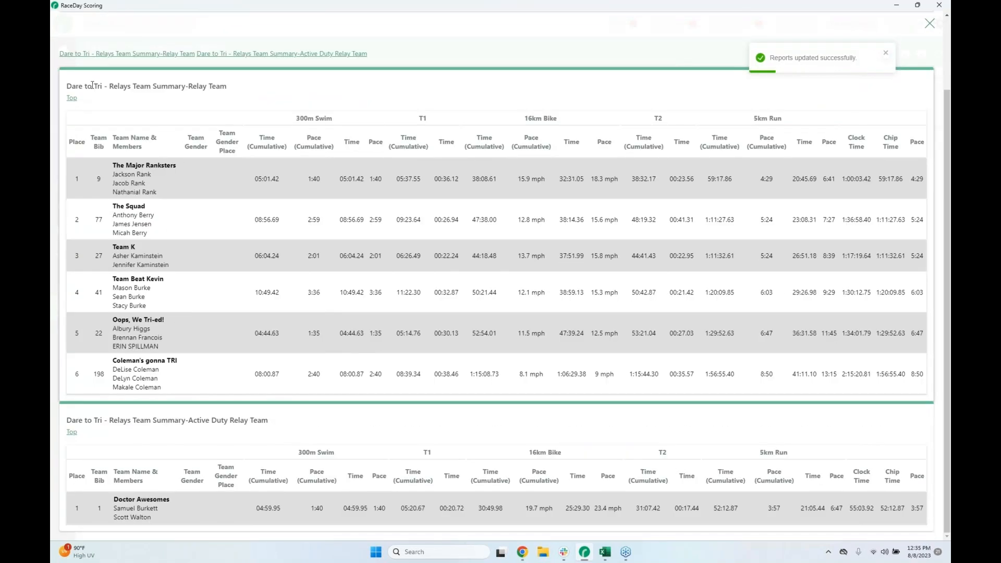
drag(118, 86, 145, 86)
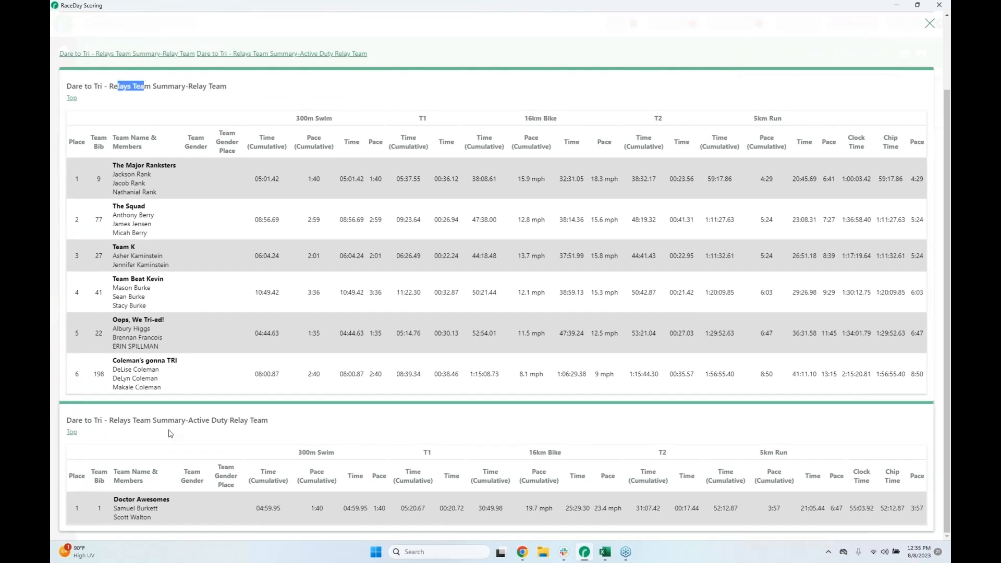
drag(181, 421, 245, 429)
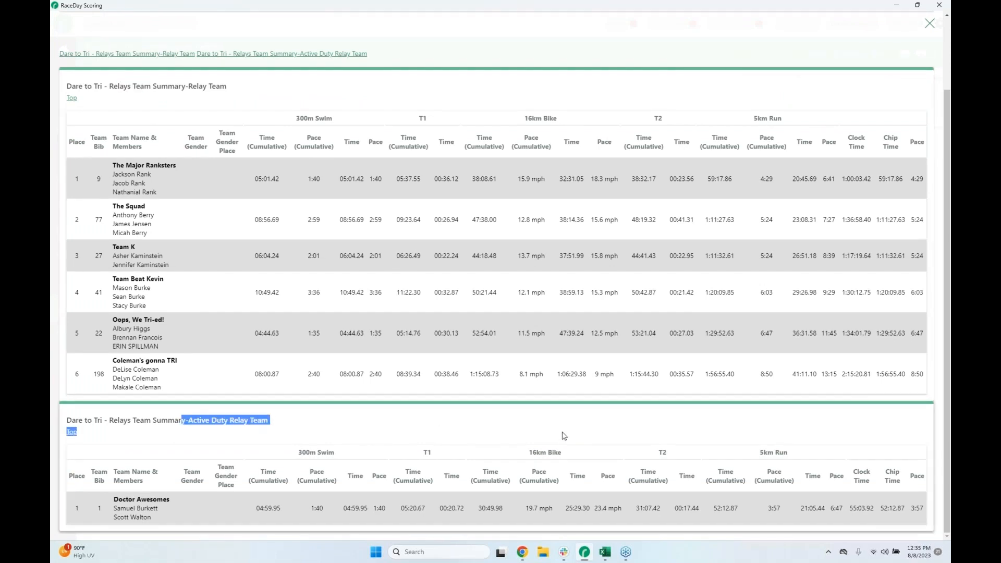
click(929, 24)
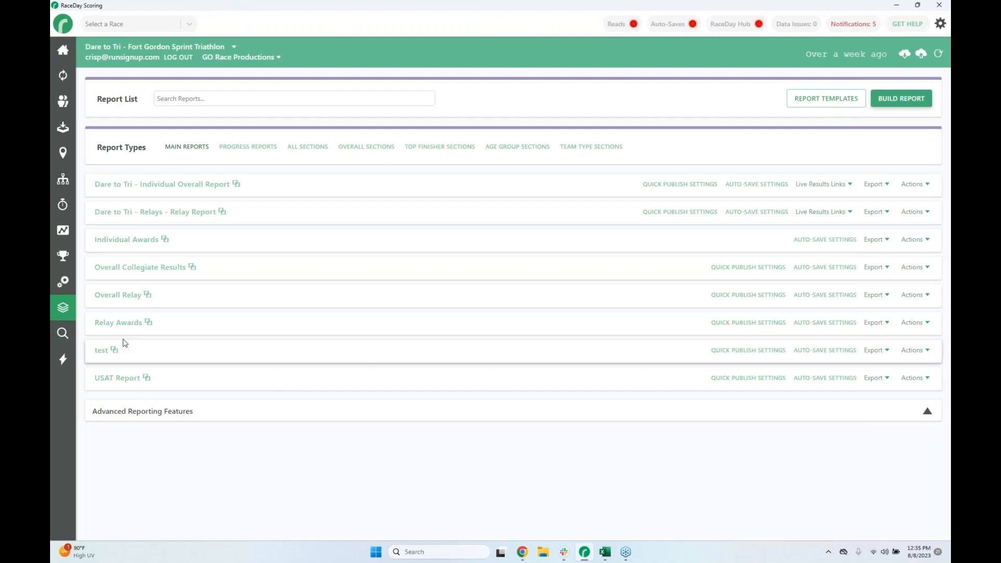
click(912, 351)
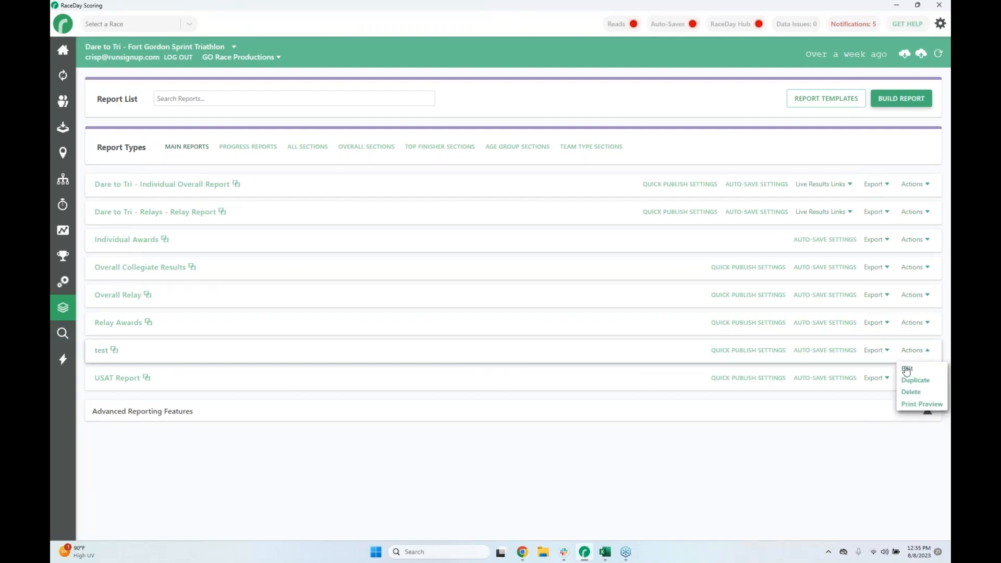
click(907, 370)
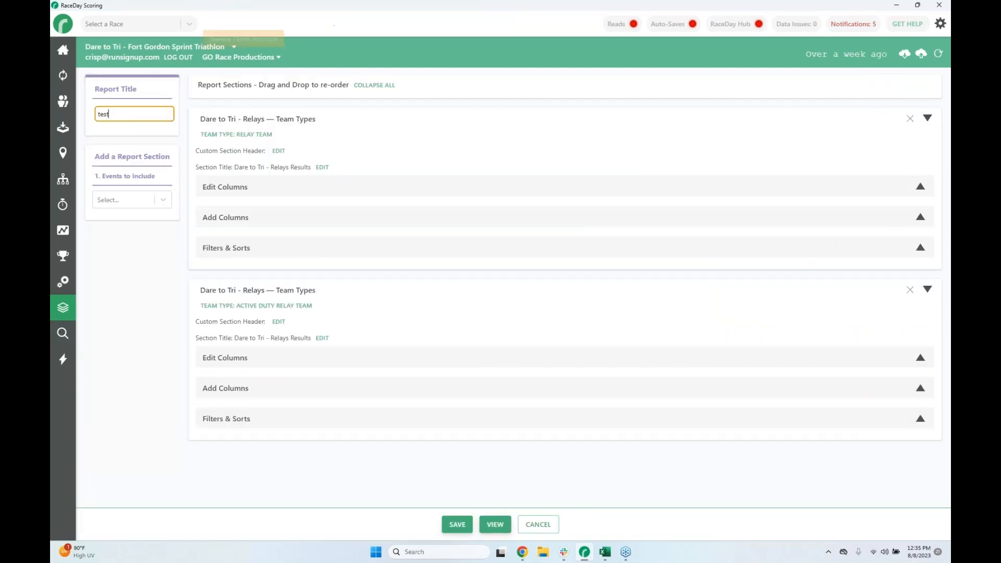
click(62, 311)
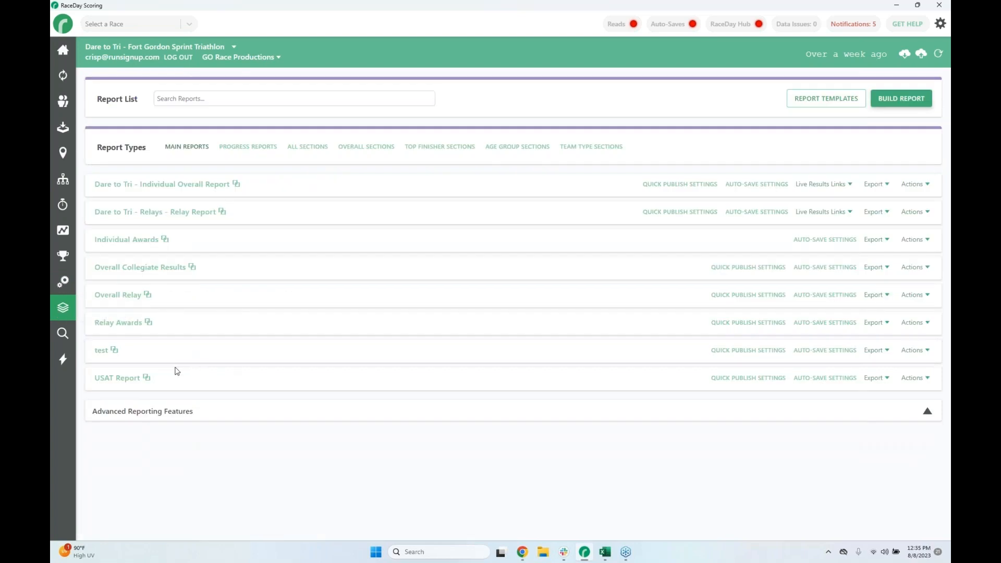
Duplicate the test report and title the copy test awards
click(912, 351)
click(916, 381)
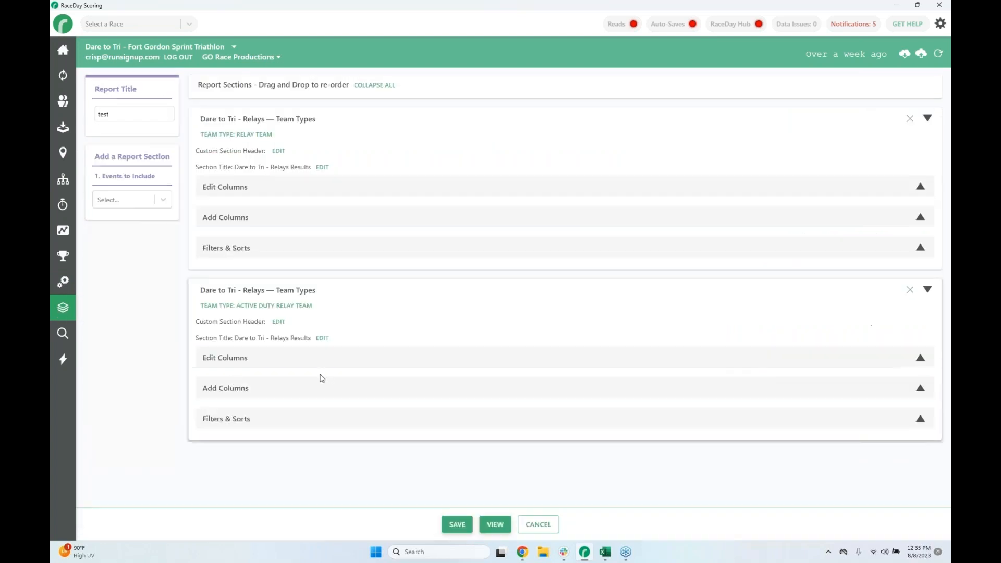
click(128, 110)
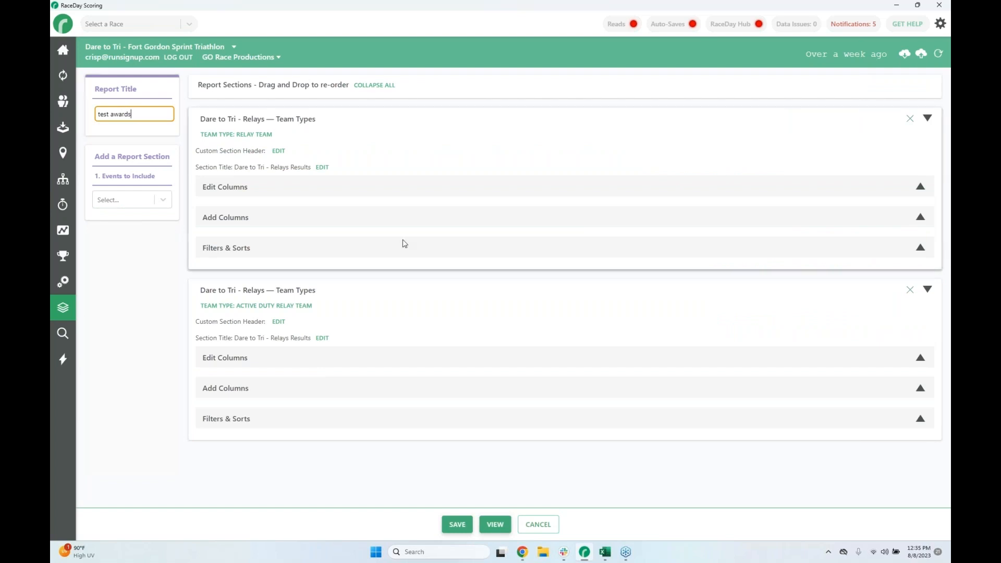
Remove the Splits column from both the Relay Team and Active Duty Relay Team sections and save the test awards report
click(423, 186)
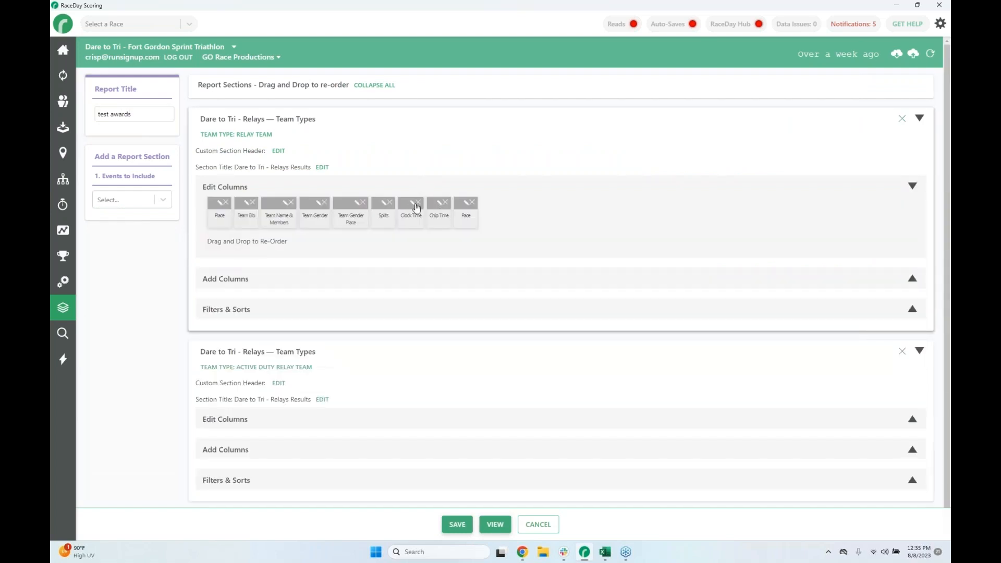
click(390, 202)
scroll(344, 452, down, 1)
click(350, 440)
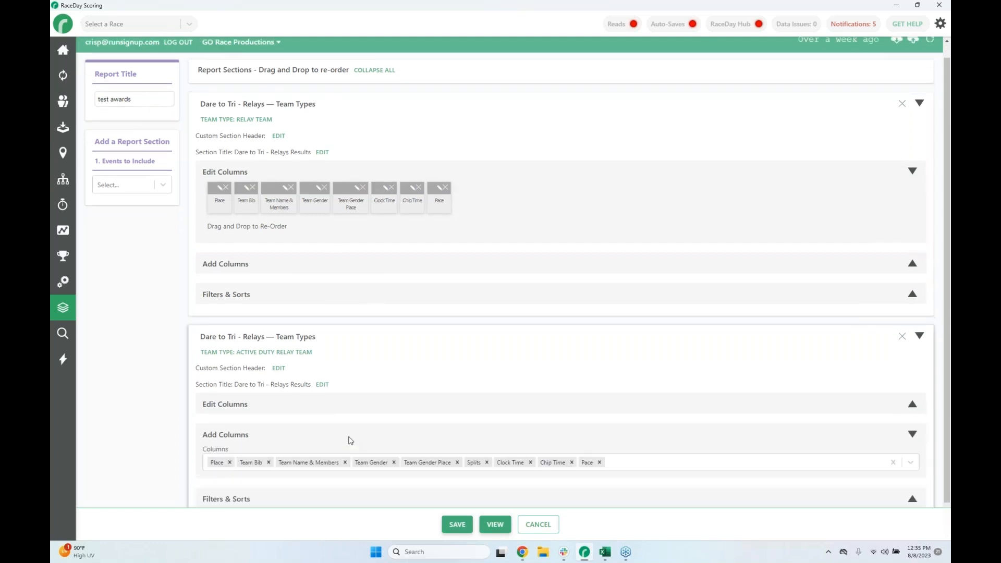
click(486, 462)
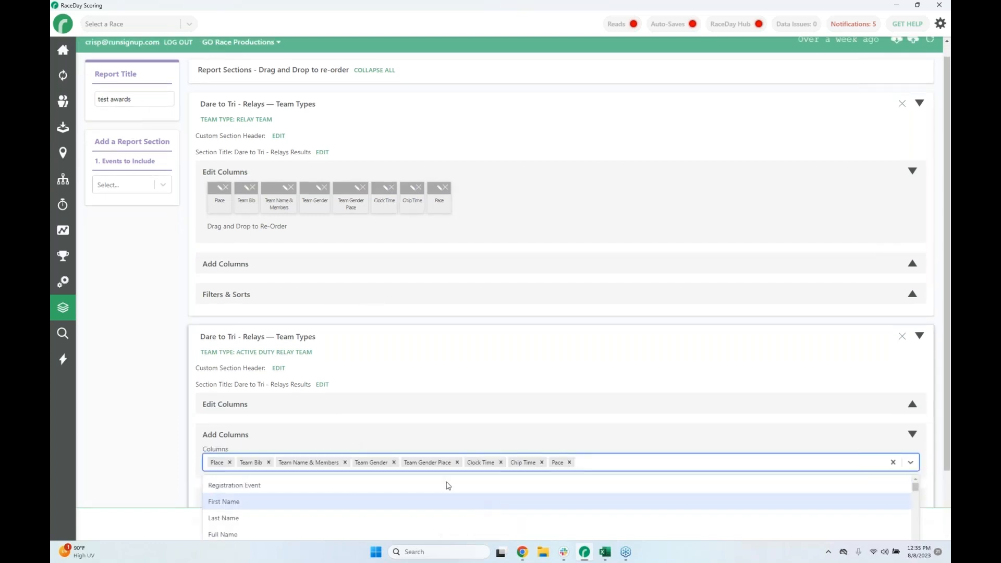
click(88, 401)
click(458, 525)
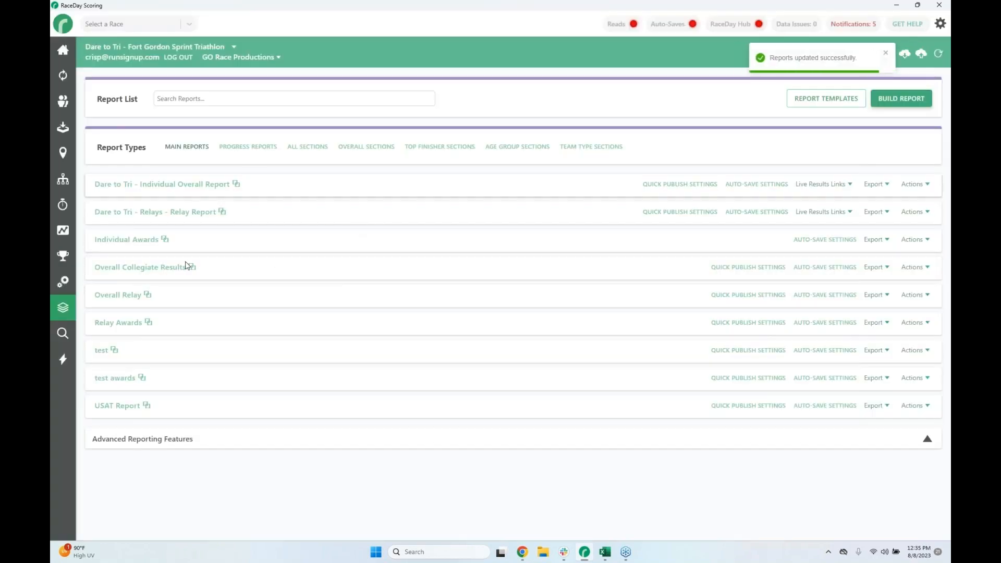
View the test awards report, check the columns in both team sections, and close it
click(126, 379)
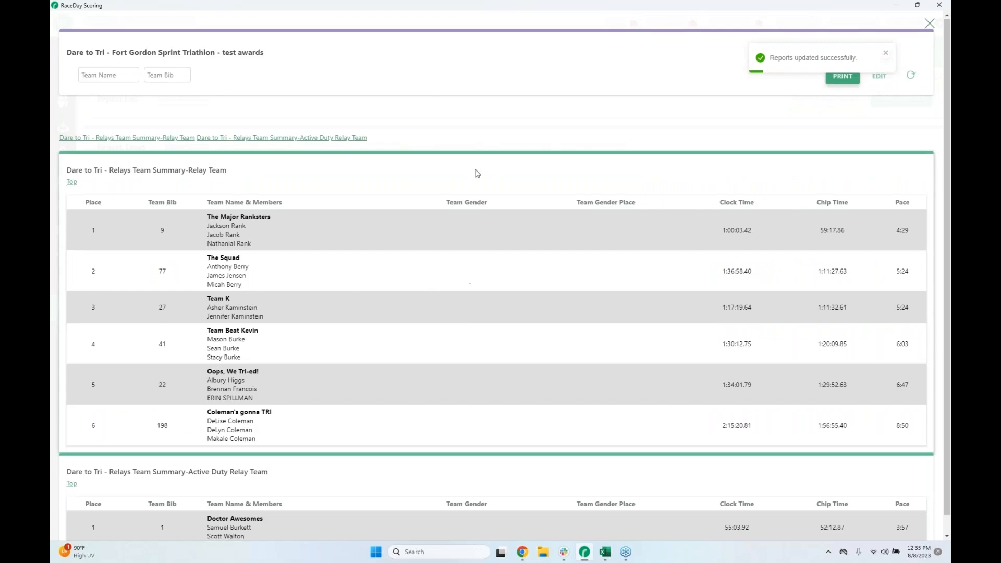
scroll(522, 209, down, 1)
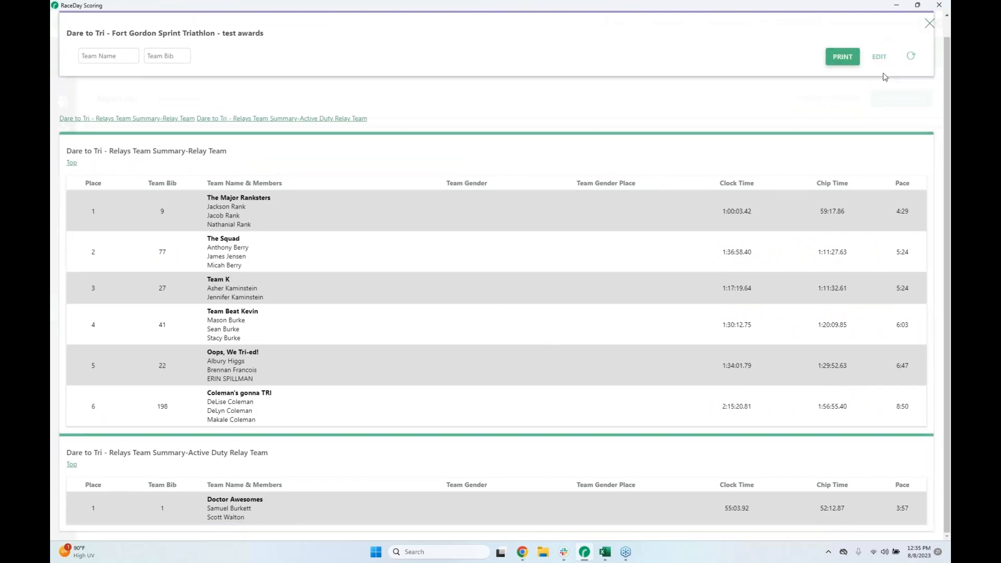
click(929, 23)
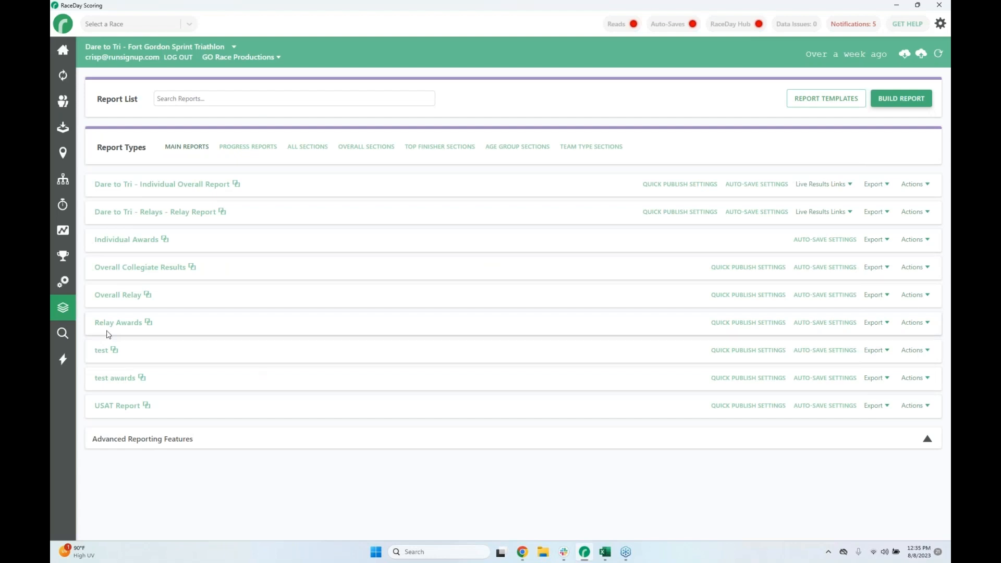
Edit the test awards report, removing Pace, Clock Time, Team Gender and Team Gender Place from the Relay Team section's columns
click(905, 380)
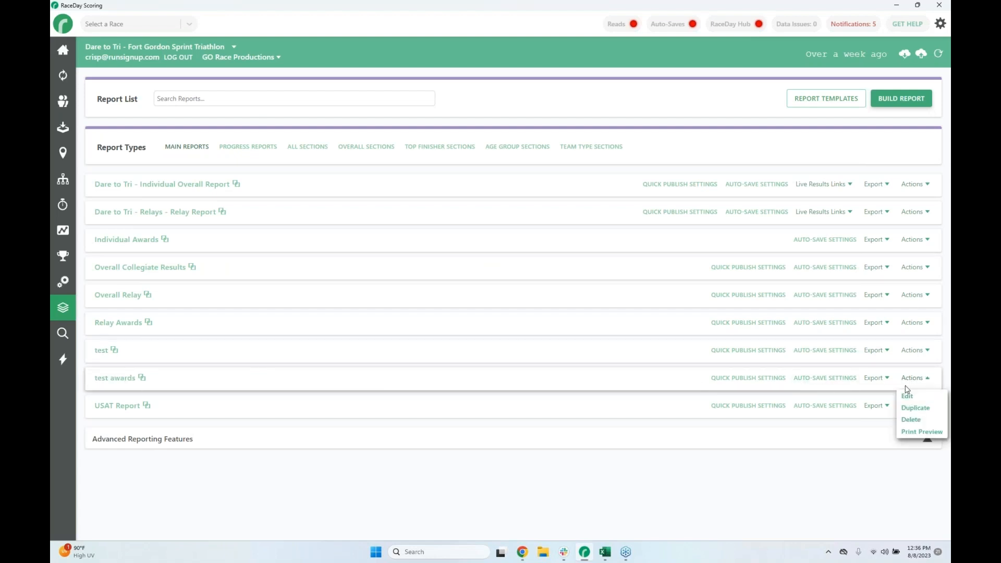
click(907, 397)
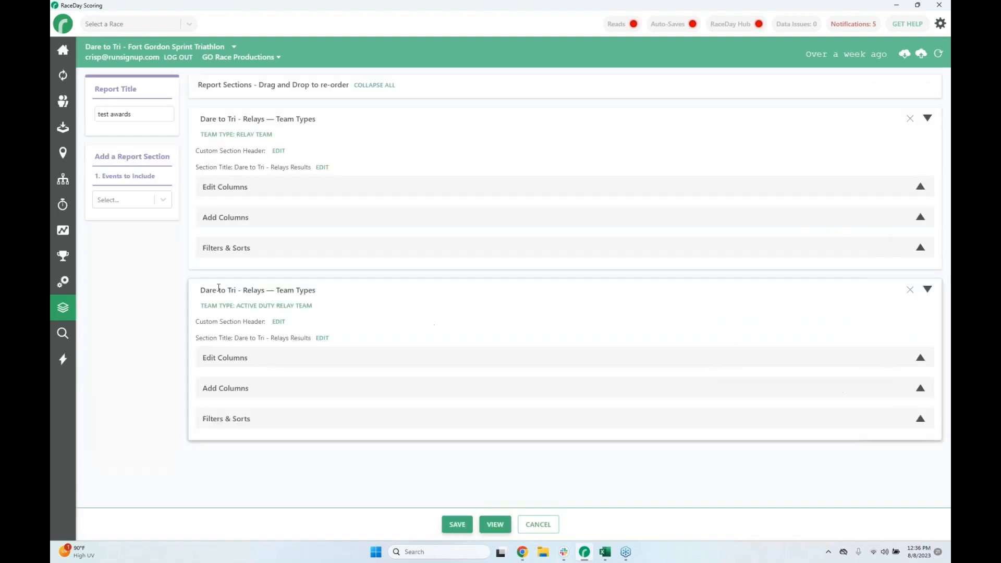
click(351, 186)
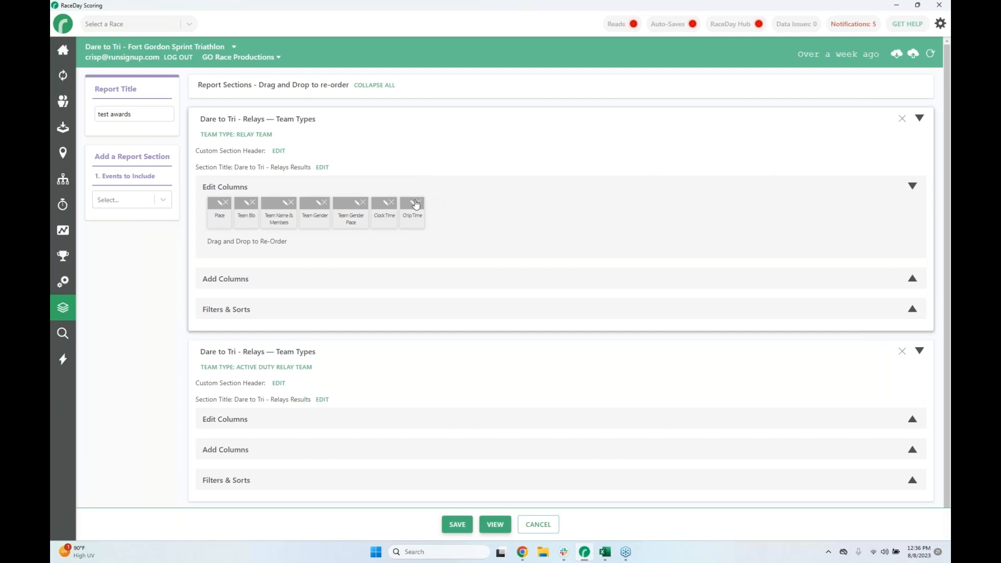
click(391, 202)
click(324, 203)
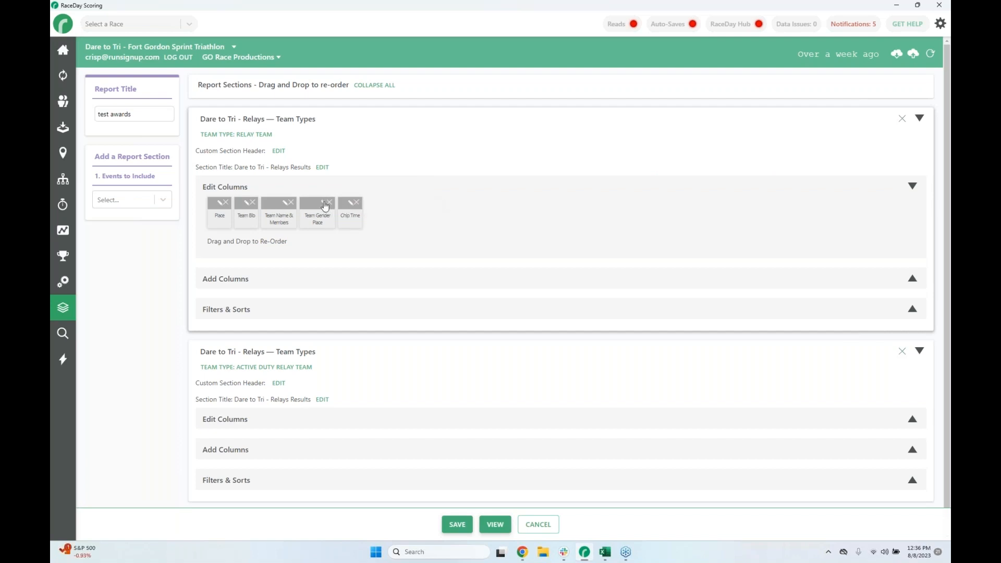
click(328, 203)
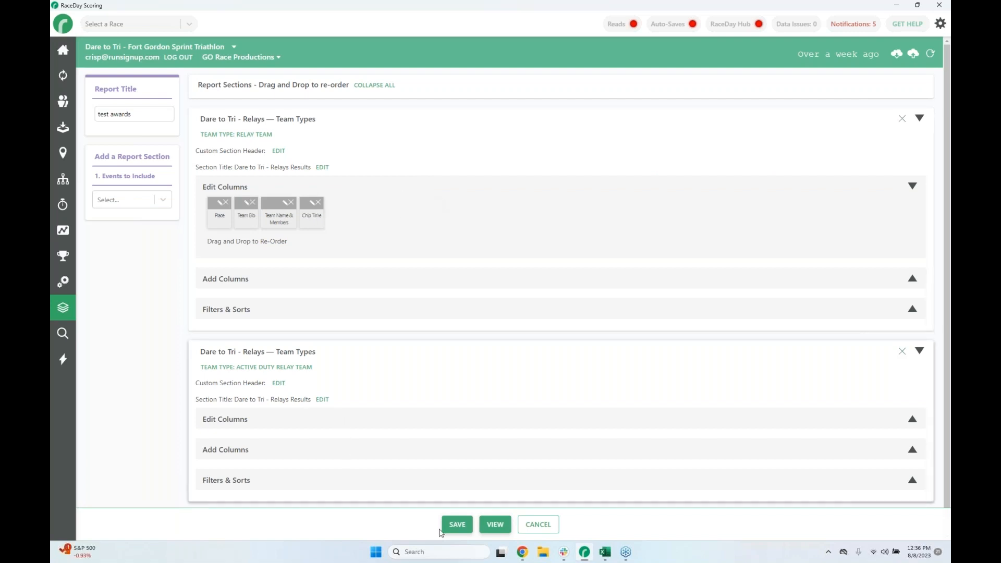
Save the test awards report, view its simplified Relay Team section, and close the report view
click(454, 524)
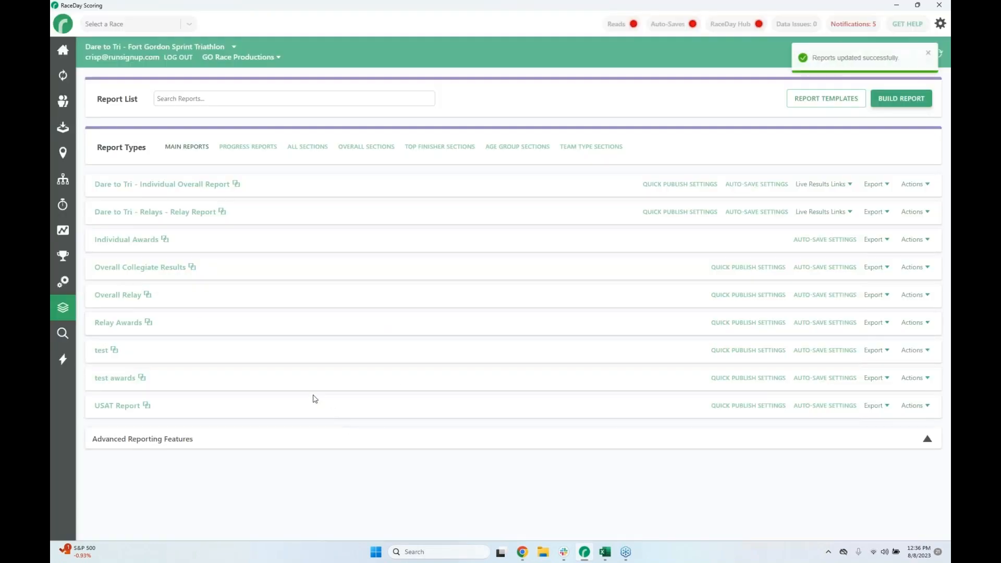
click(112, 379)
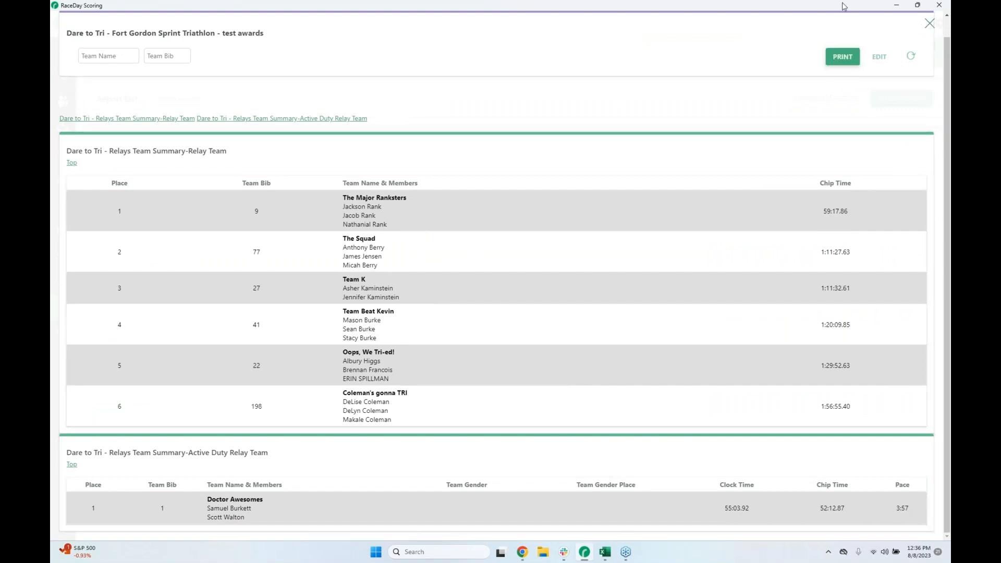
click(928, 24)
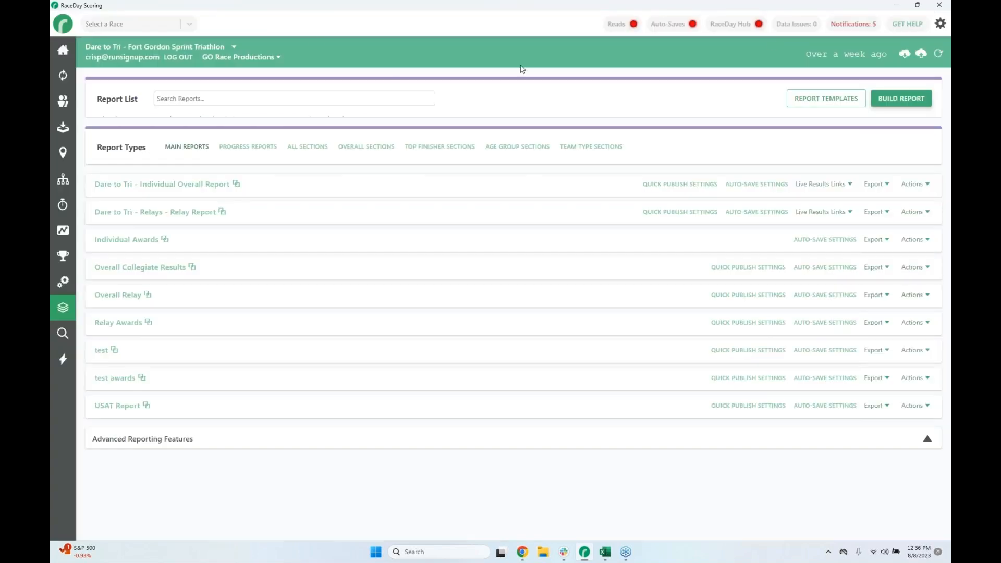
Leave the Dare to Tri race without sending a backup to RunSignup and open the list of managed races
click(67, 30)
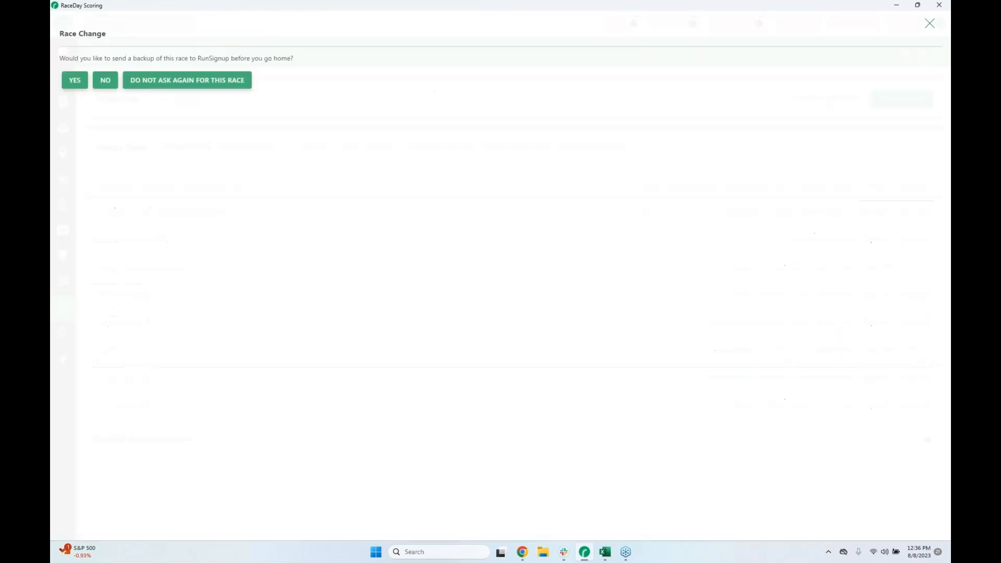
click(105, 81)
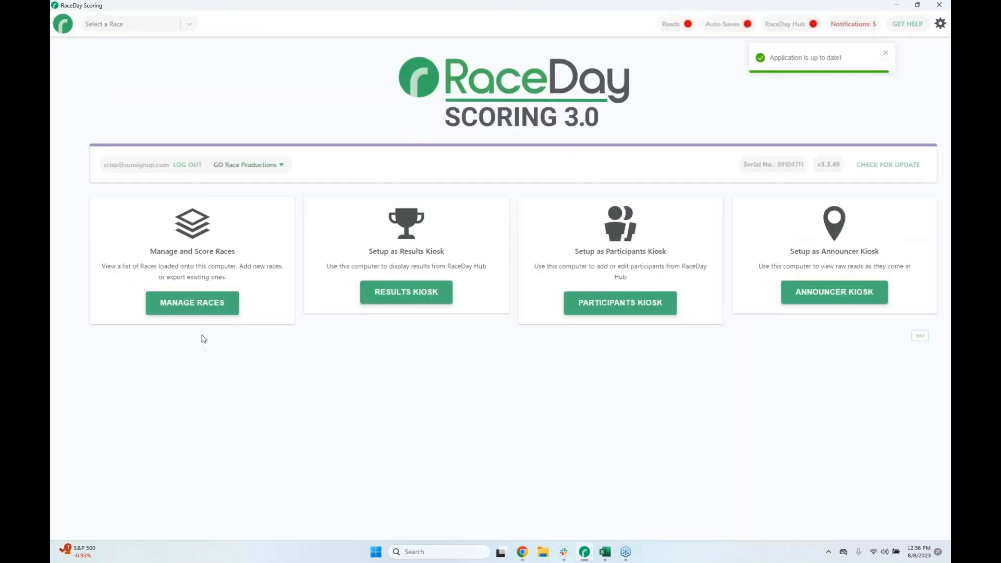
click(191, 305)
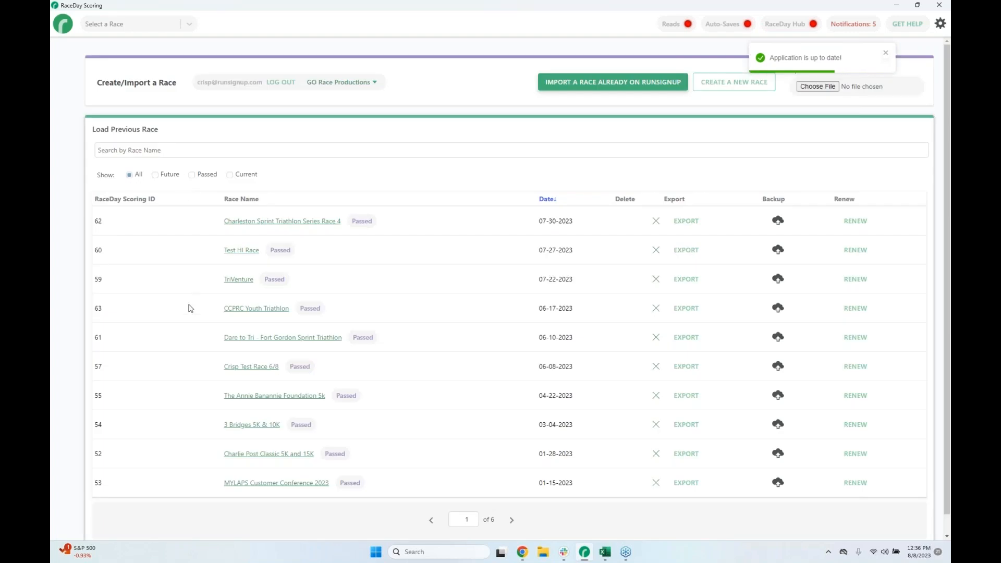
Search the previous races for "sprint" and load Charleston Sprint Triathlon Series Race 4
scroll(219, 356, down, 1)
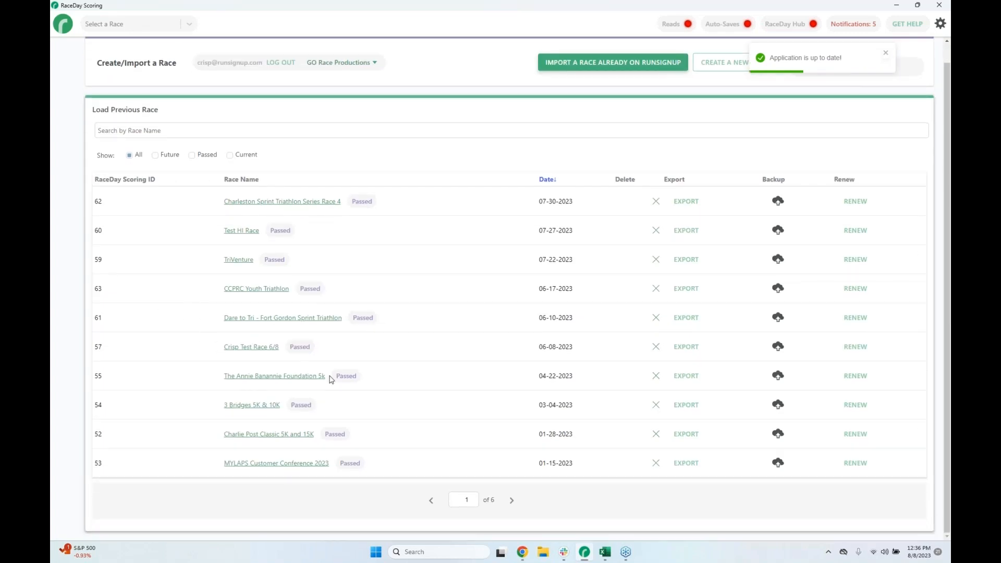
click(512, 501)
click(223, 150)
text(sprint)
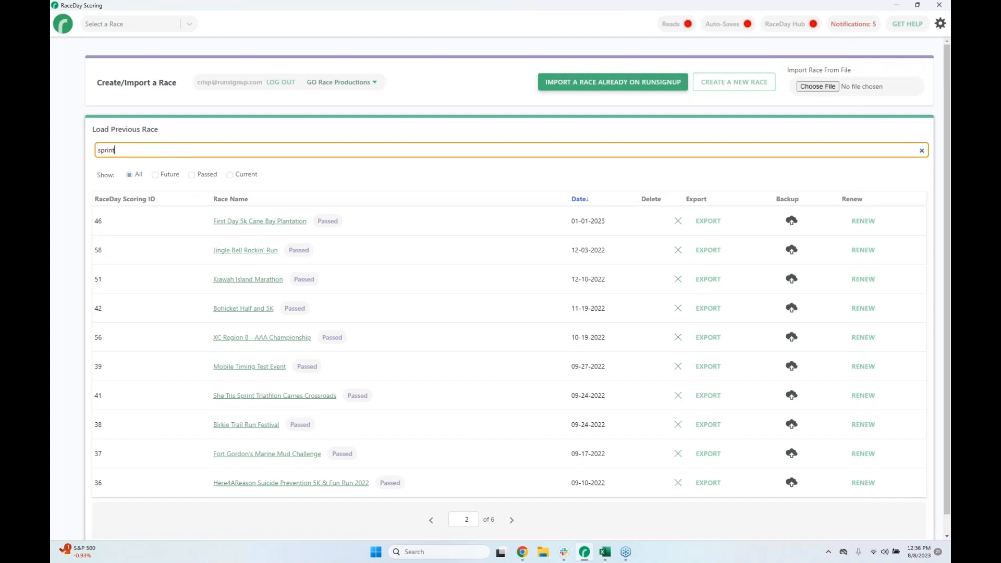
click(281, 223)
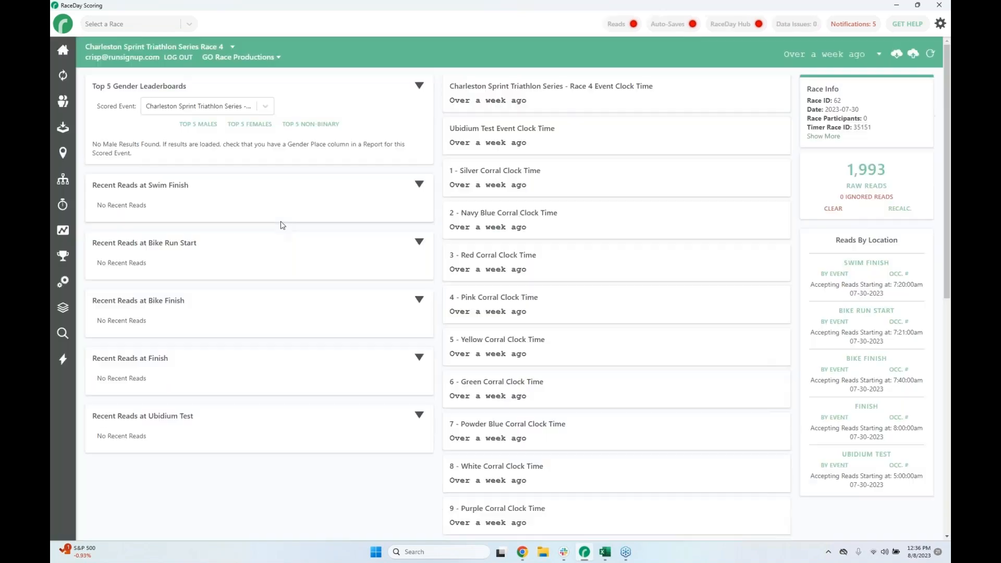
Open the race's Prime Report for editing, examine the Male Swim Prime section's columns, sorting and filters, and leave without saving
click(75, 298)
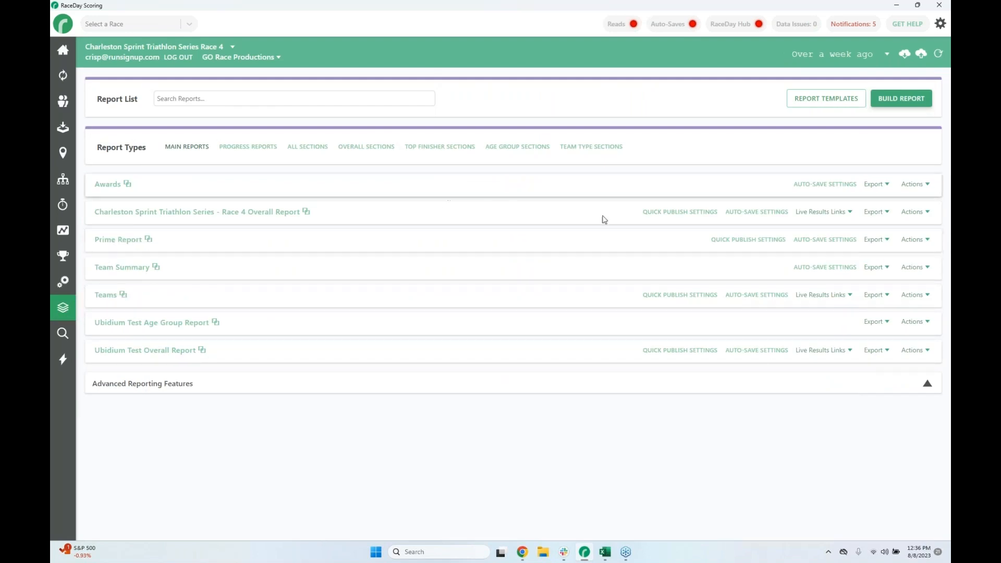
click(913, 240)
click(908, 258)
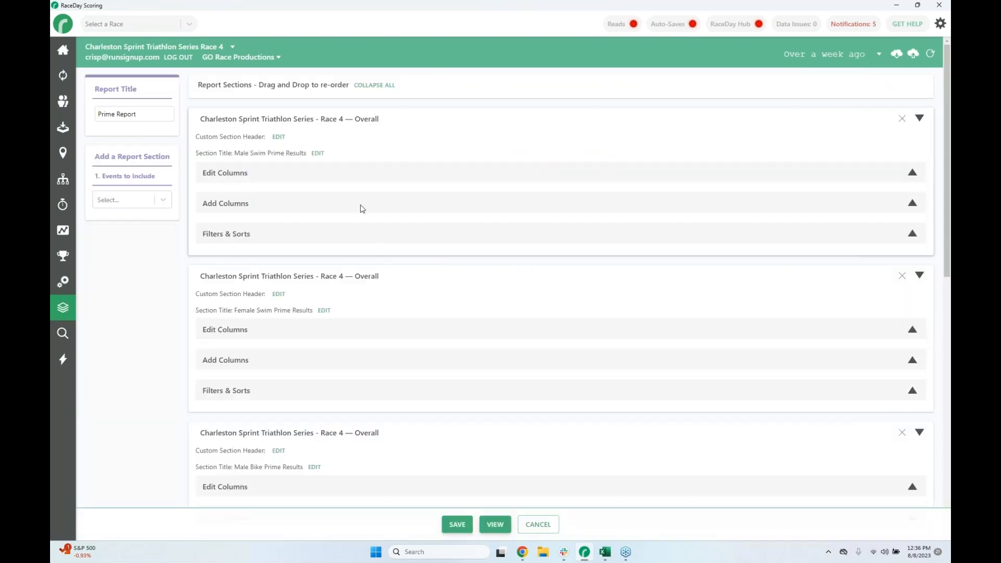
click(358, 172)
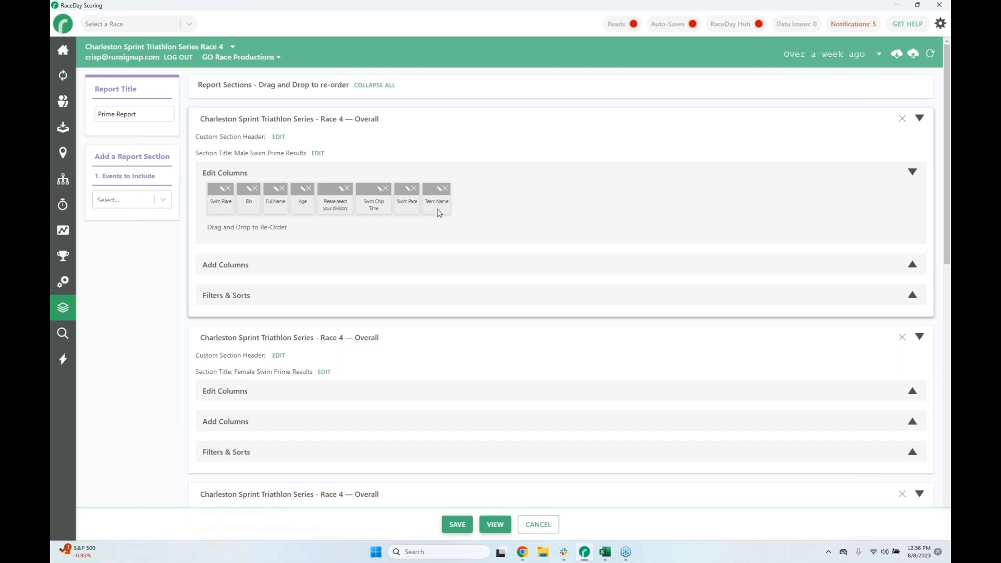
click(330, 297)
scroll(331, 291, down, 3)
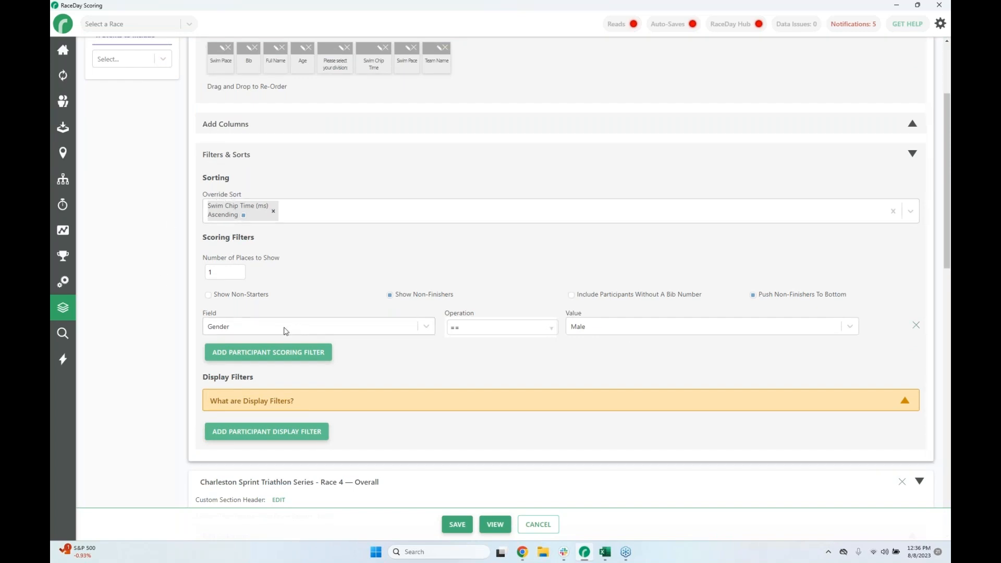
click(548, 525)
View the Prime Report, look through its male and female swim, bike and run sections, and close it
click(118, 240)
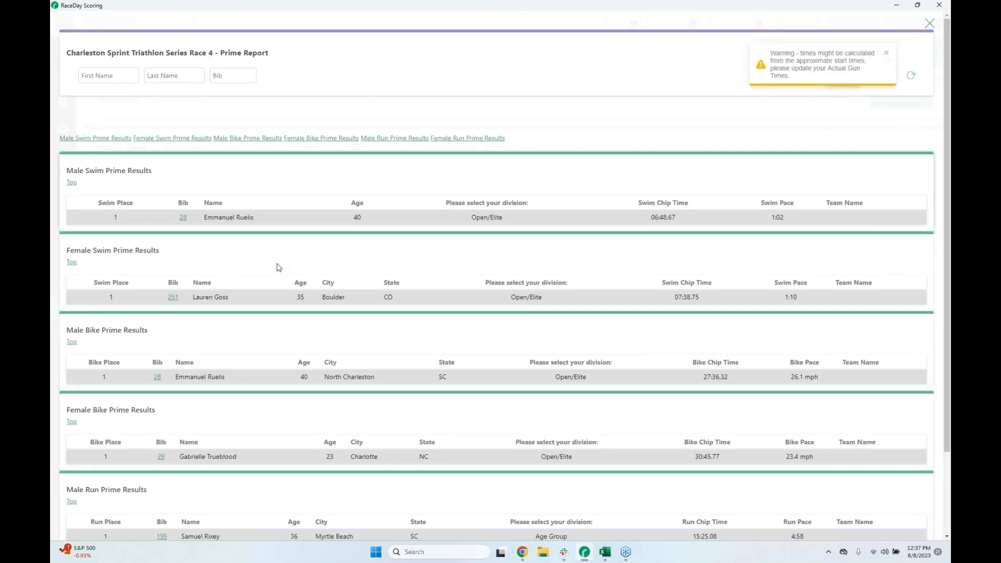
scroll(332, 265, down, 2)
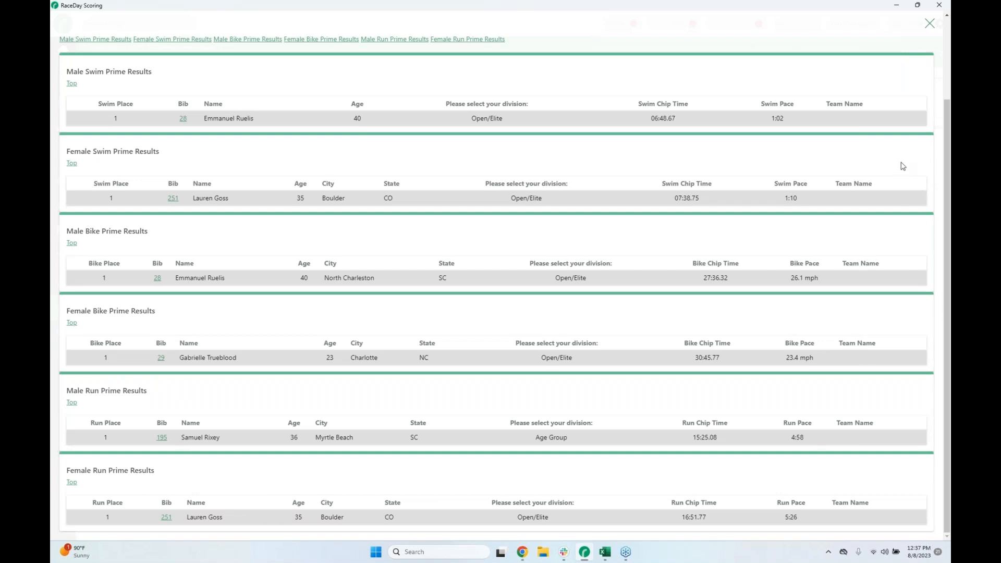
click(930, 25)
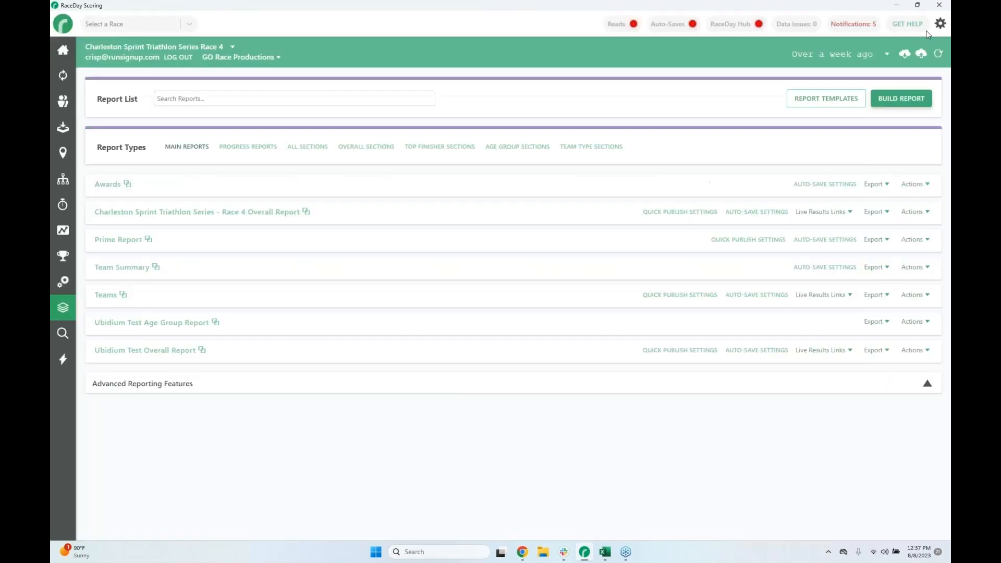